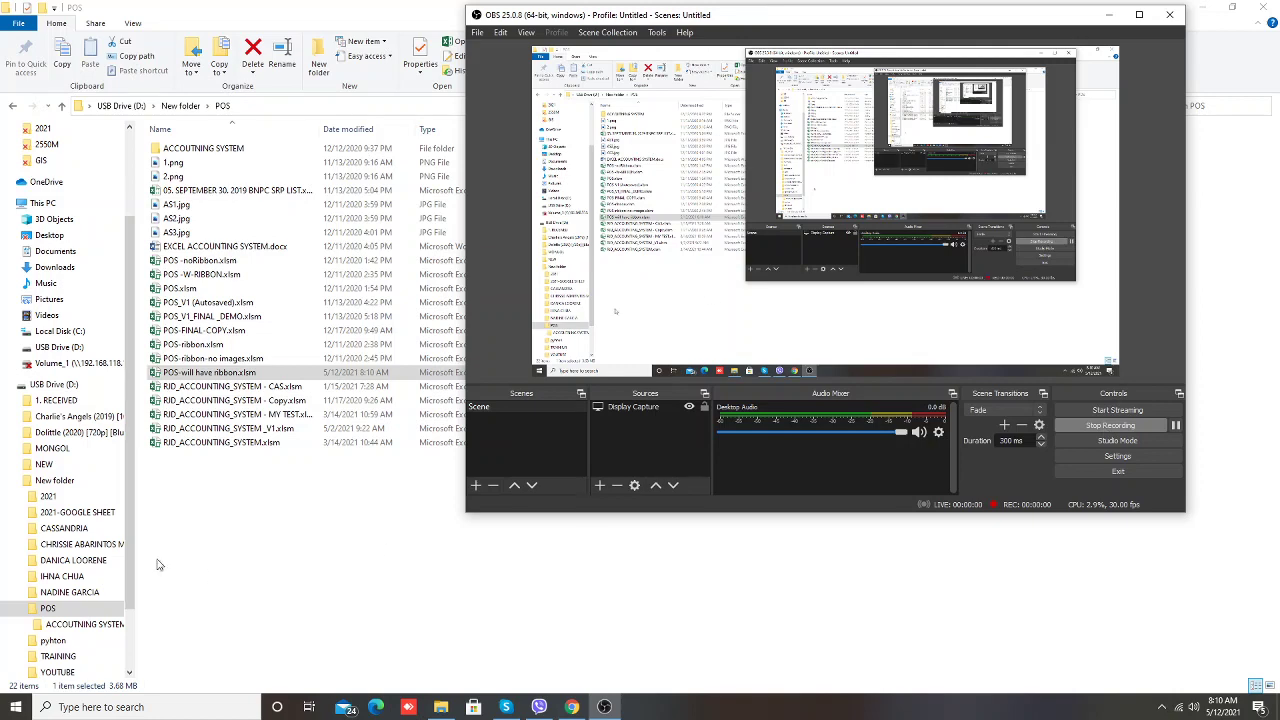
Step: Open POS-will have ribbon.xlsm from the POS folder in Excel
click(224, 374)
double_click(224, 374)
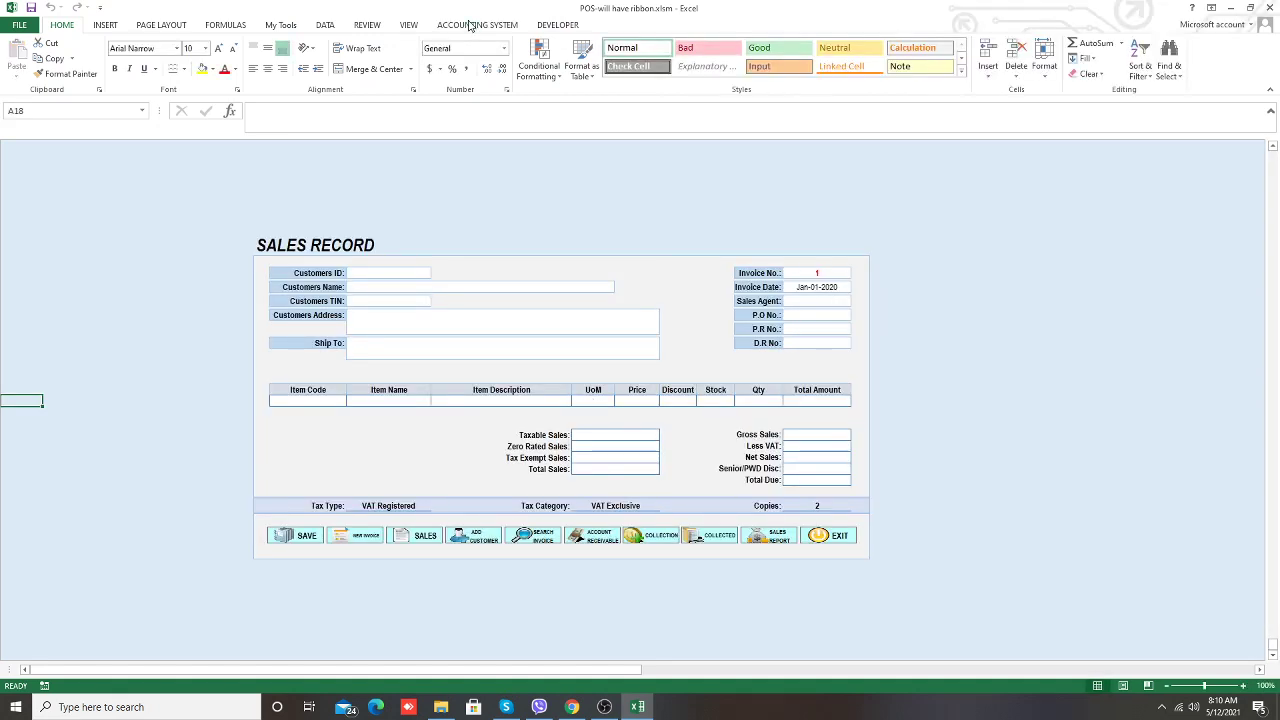
Step: Switch to the Purchase Record form and change P.O No. 1's date to May-12-2021
click(471, 25)
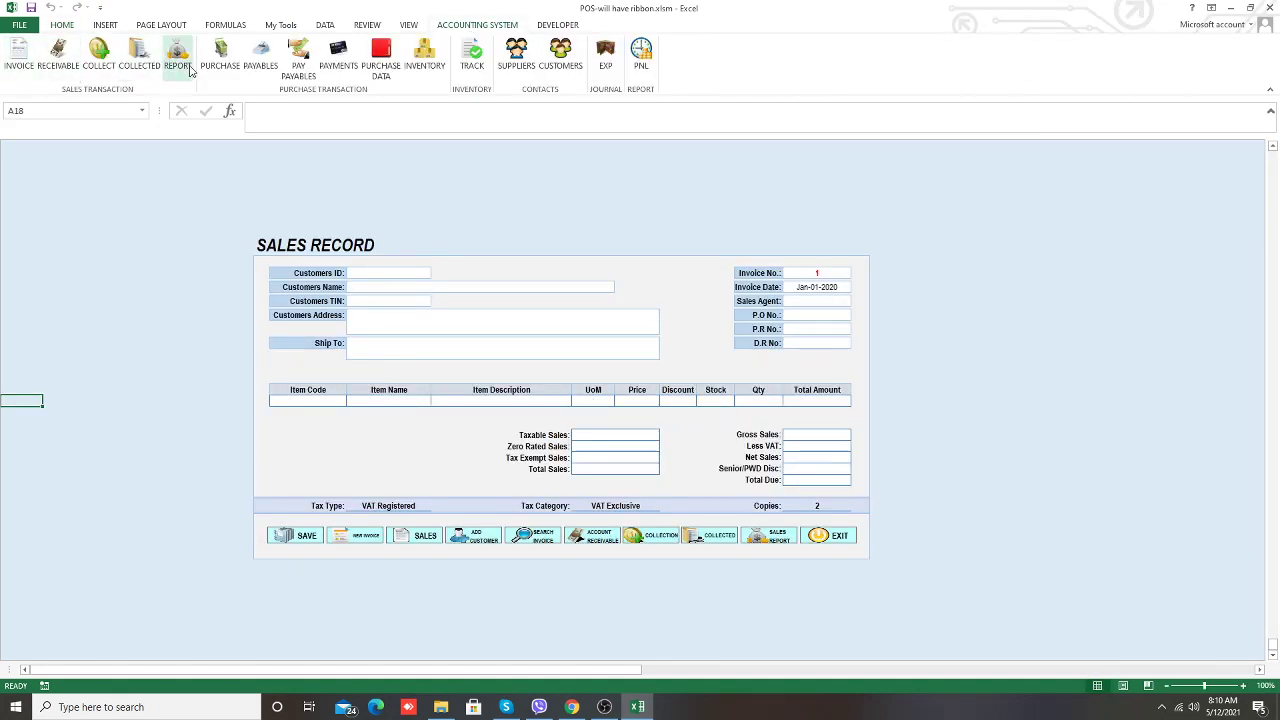
click(224, 60)
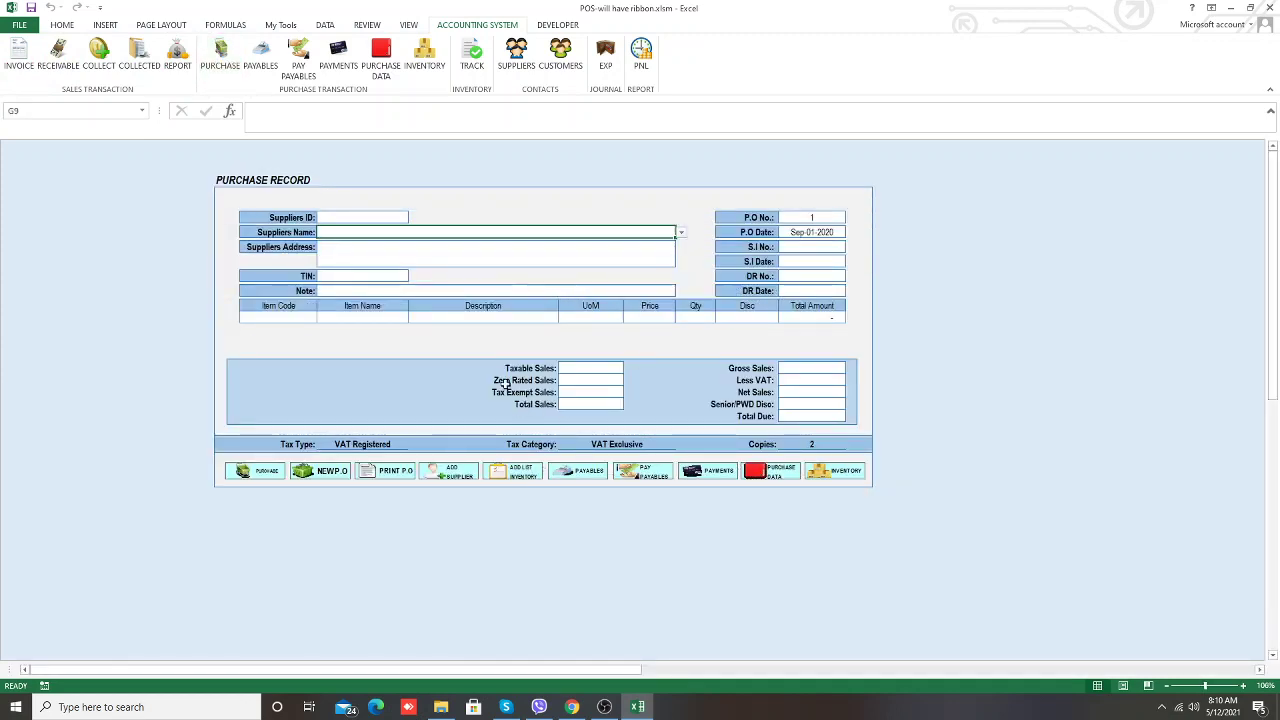
click(395, 318)
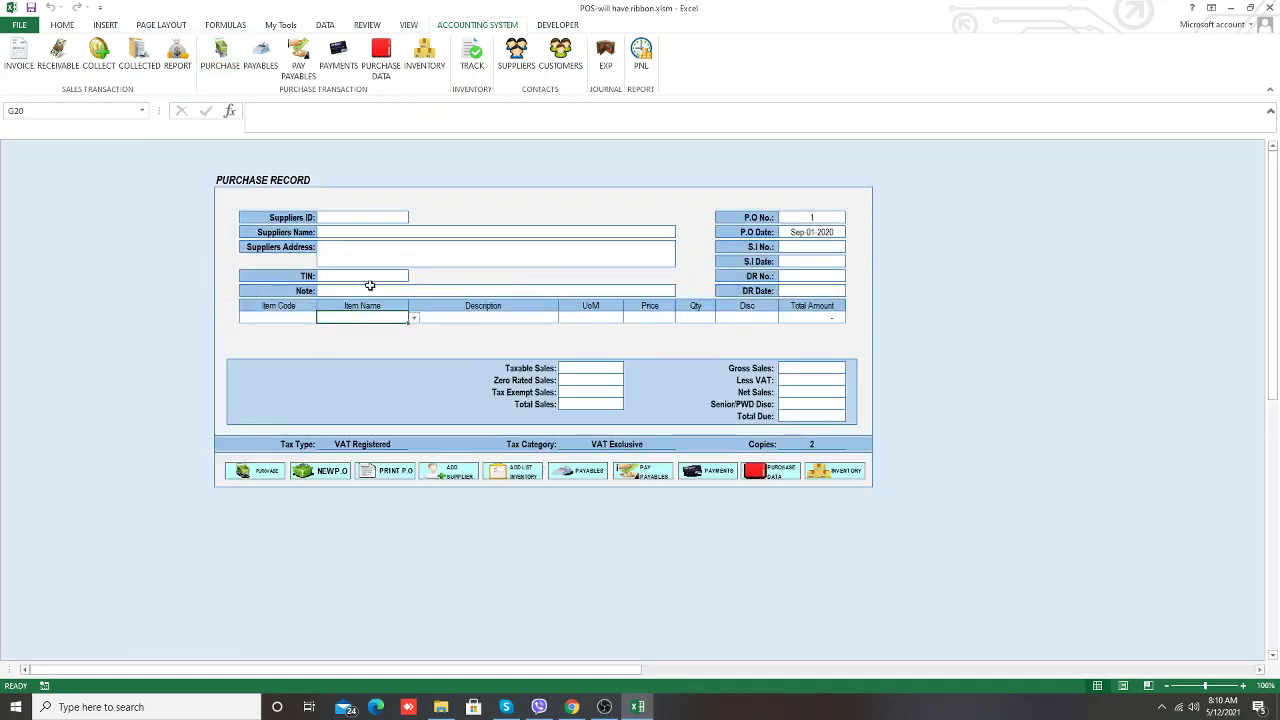
click(549, 232)
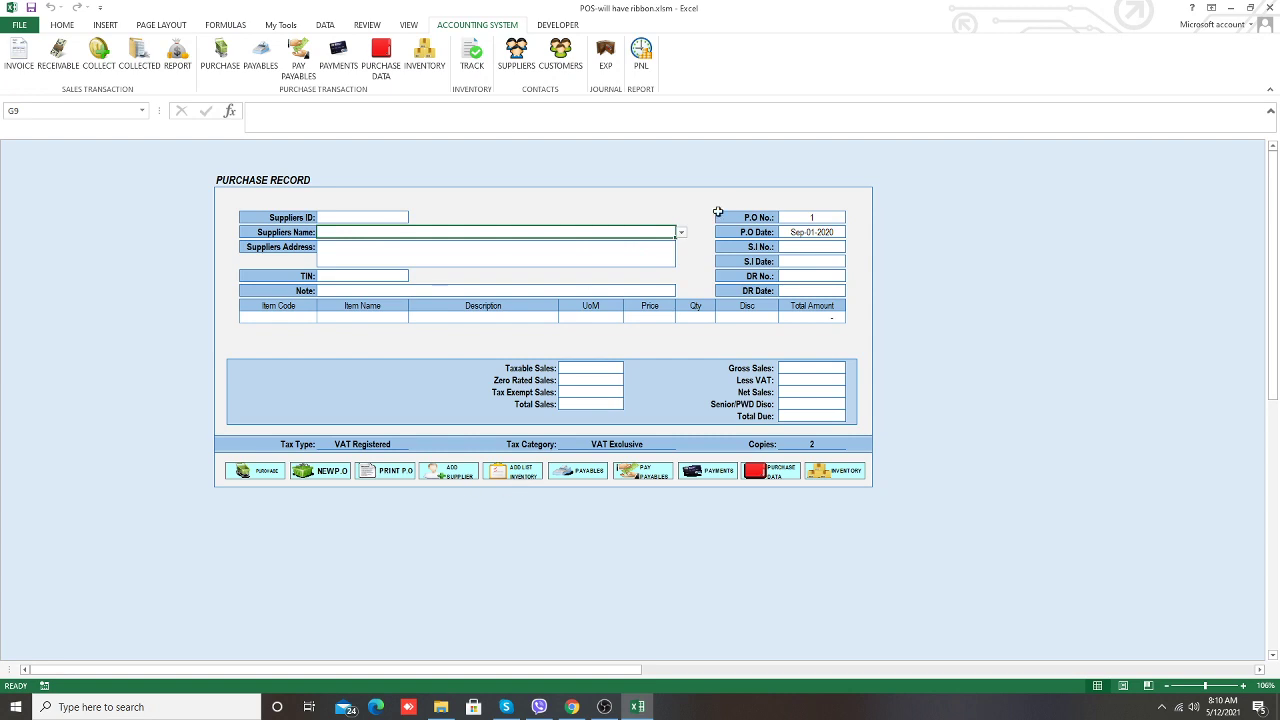
click(811, 231)
text(5)
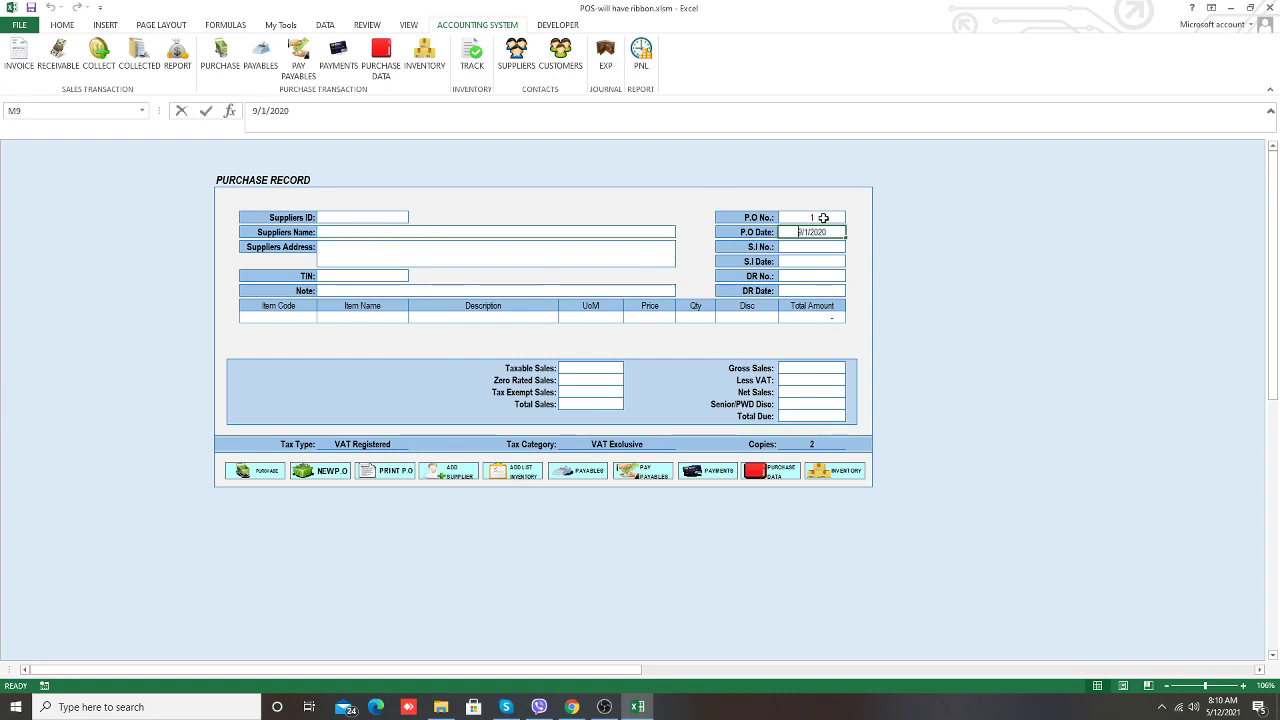
text(/12/2020)
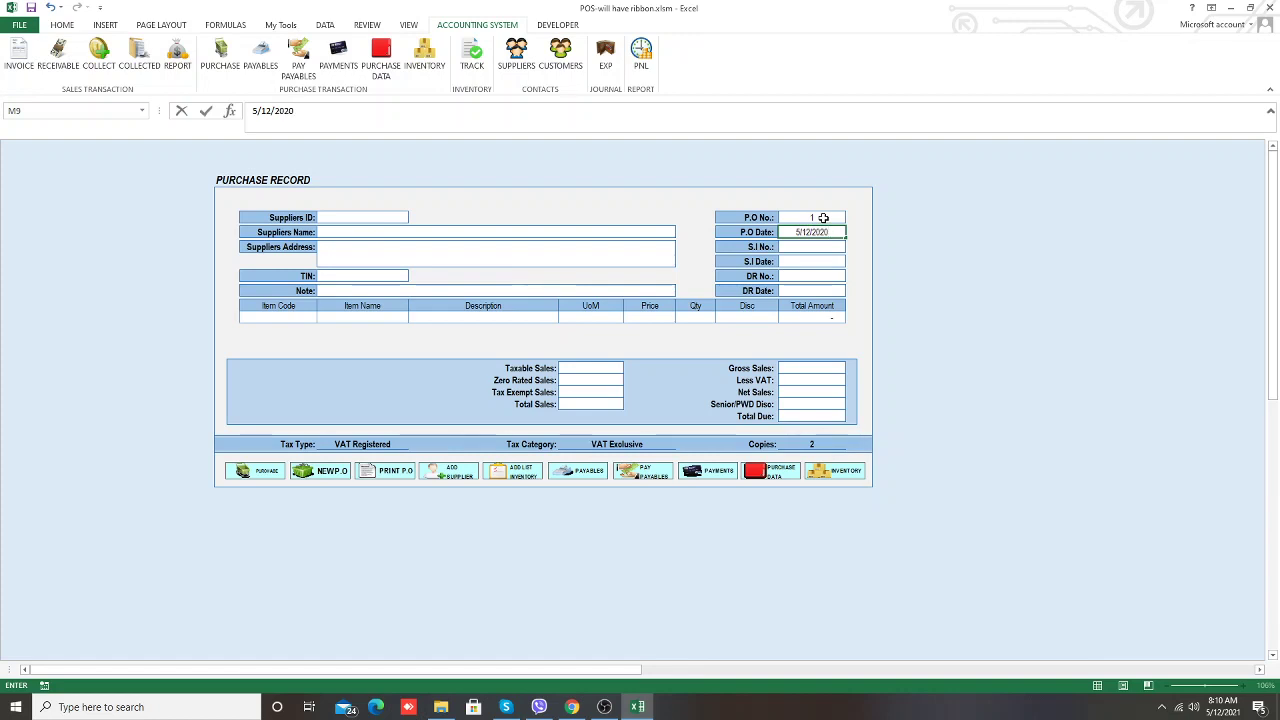
click(823, 217)
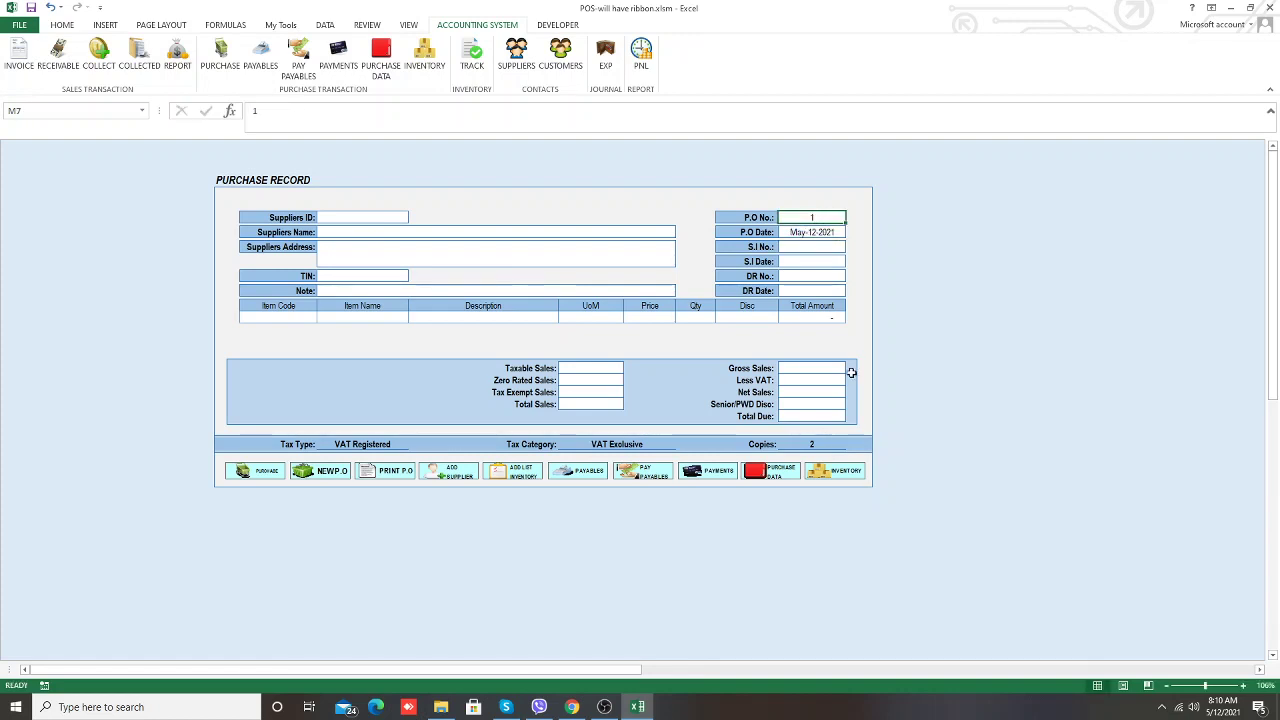
click(815, 245)
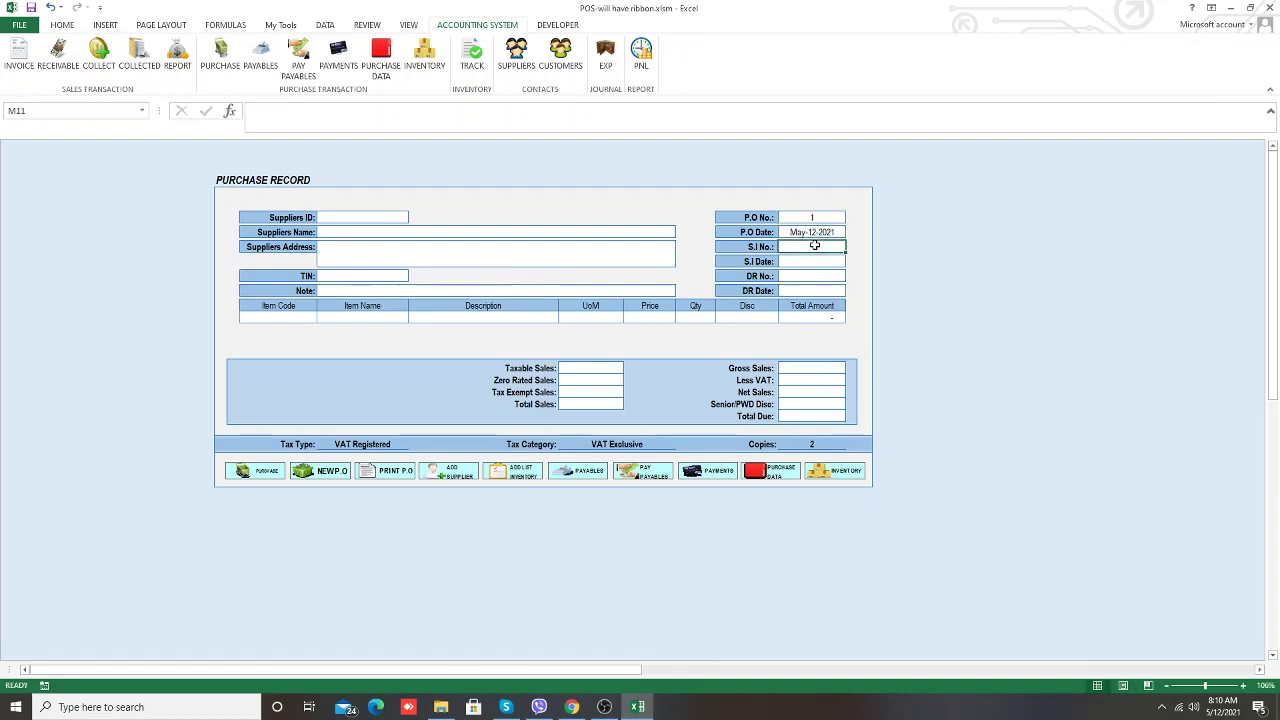
Step: Add supplier PUREGOLD SUPERMARKET with its TIN and address in the ADD SUPPLIER dialog
click(440, 475)
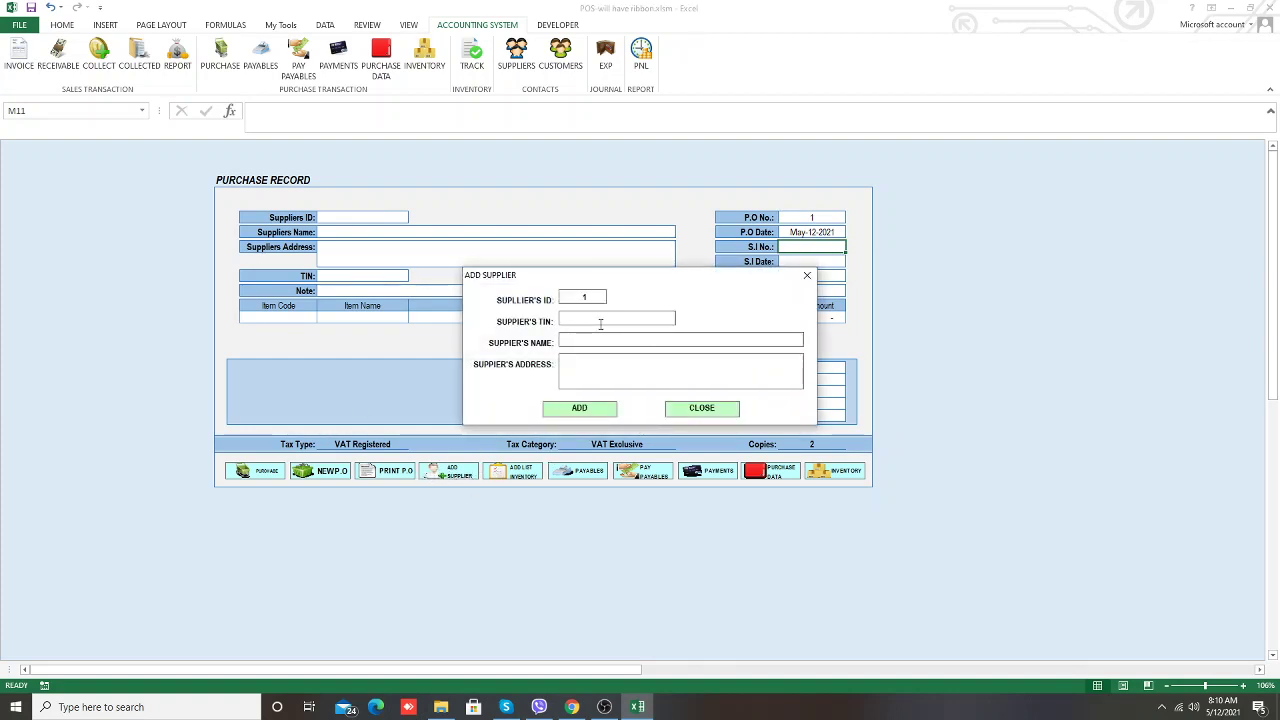
text(PUREGO)
text(LD)
drag(620, 317, 444, 321)
text(12)
key(BackSpace)
text(-)
text(REGO)
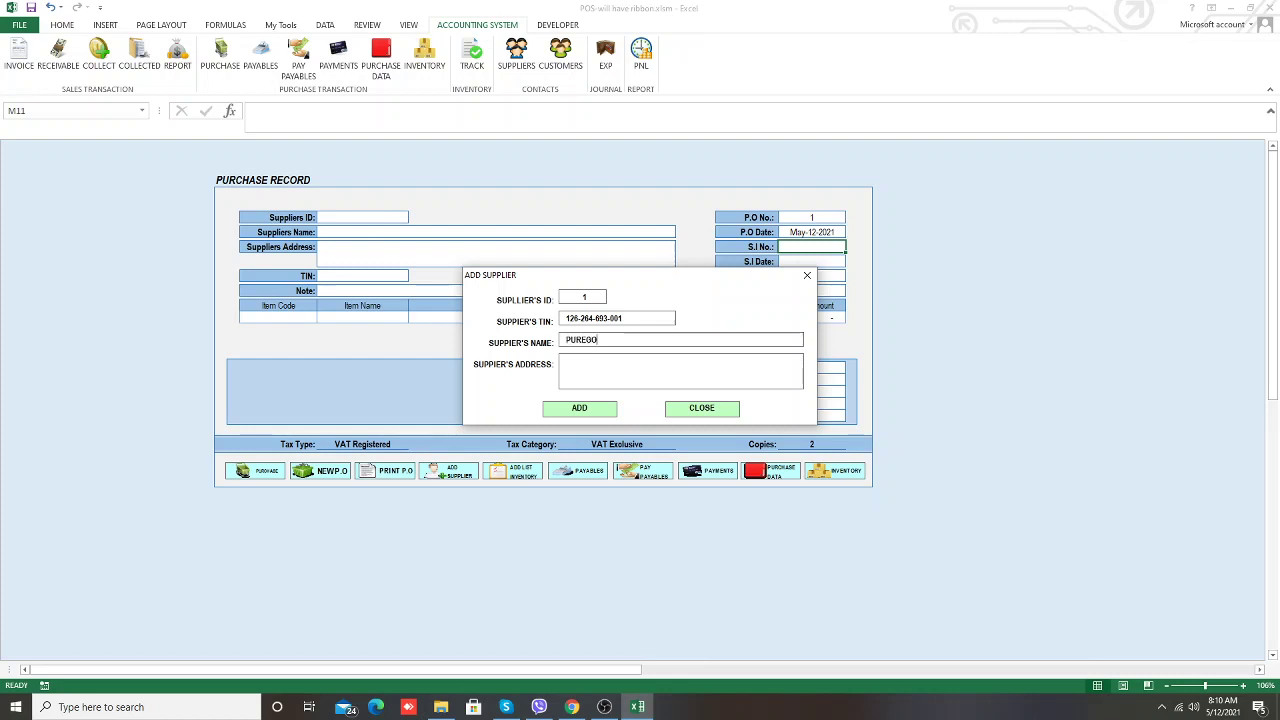
text(LD SUPE)
text(RMARKET)
key(Tab)
text(OMEWHE)
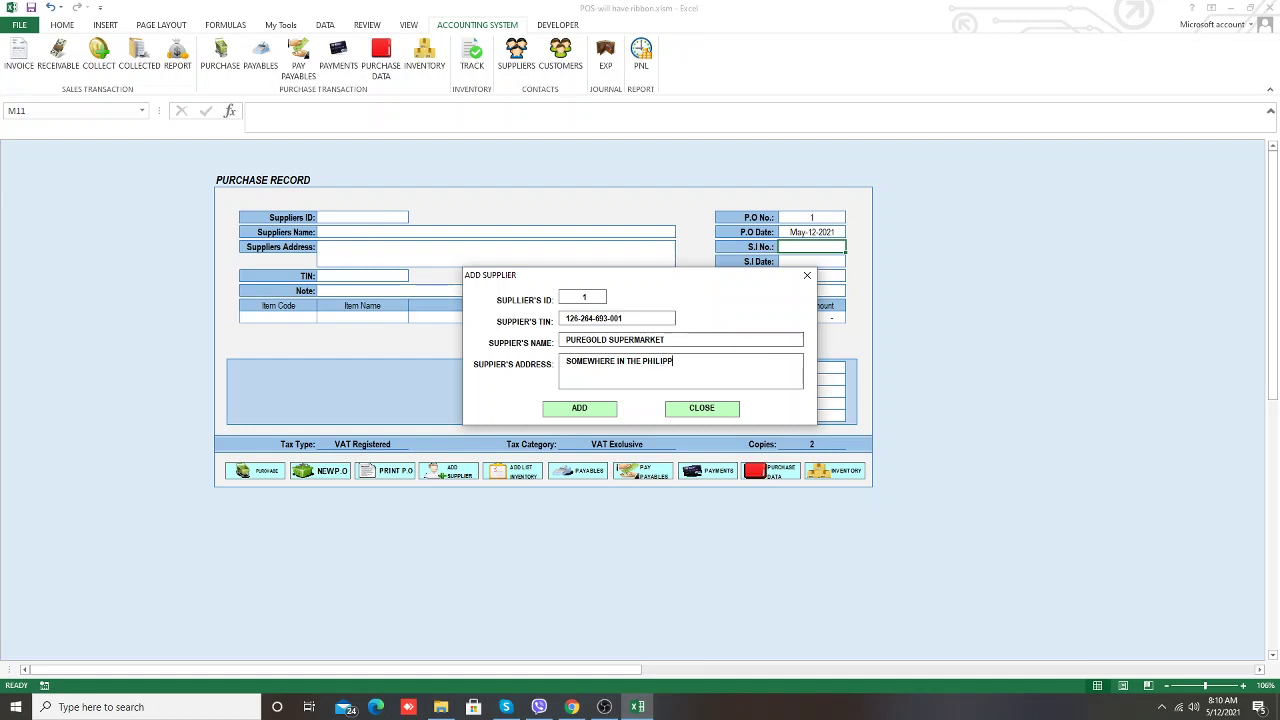
click(586, 409)
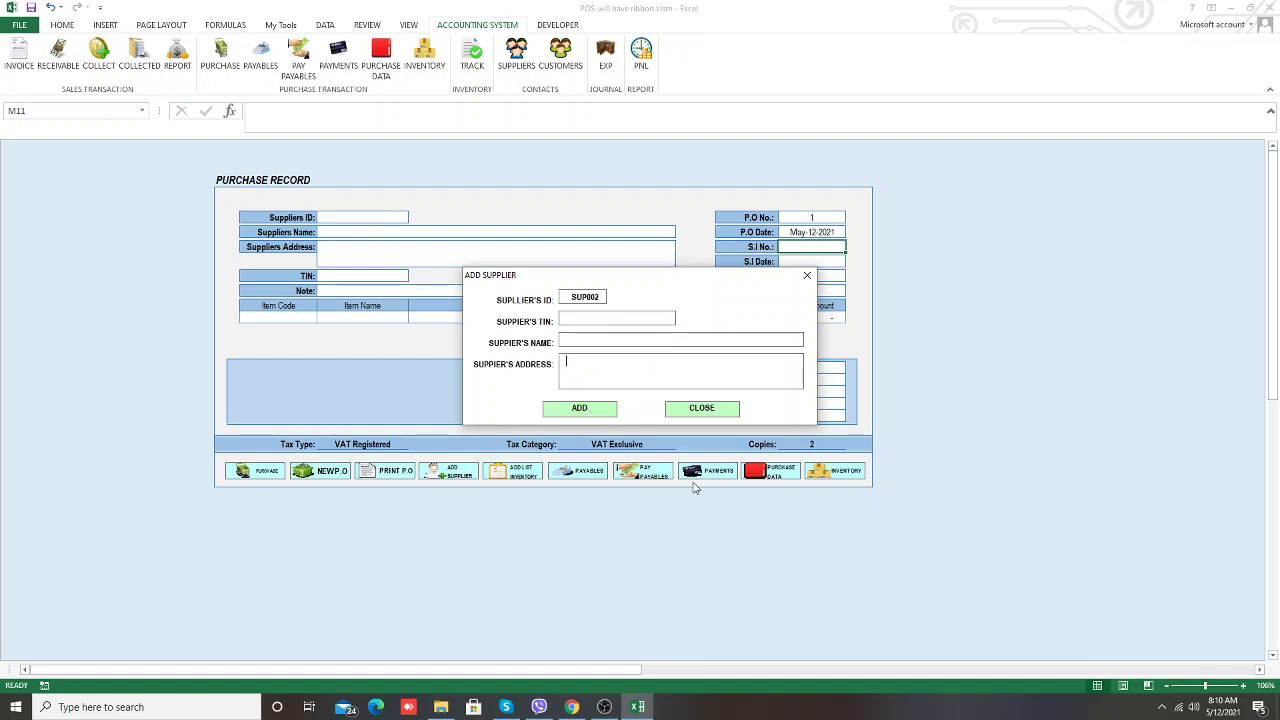
click(704, 410)
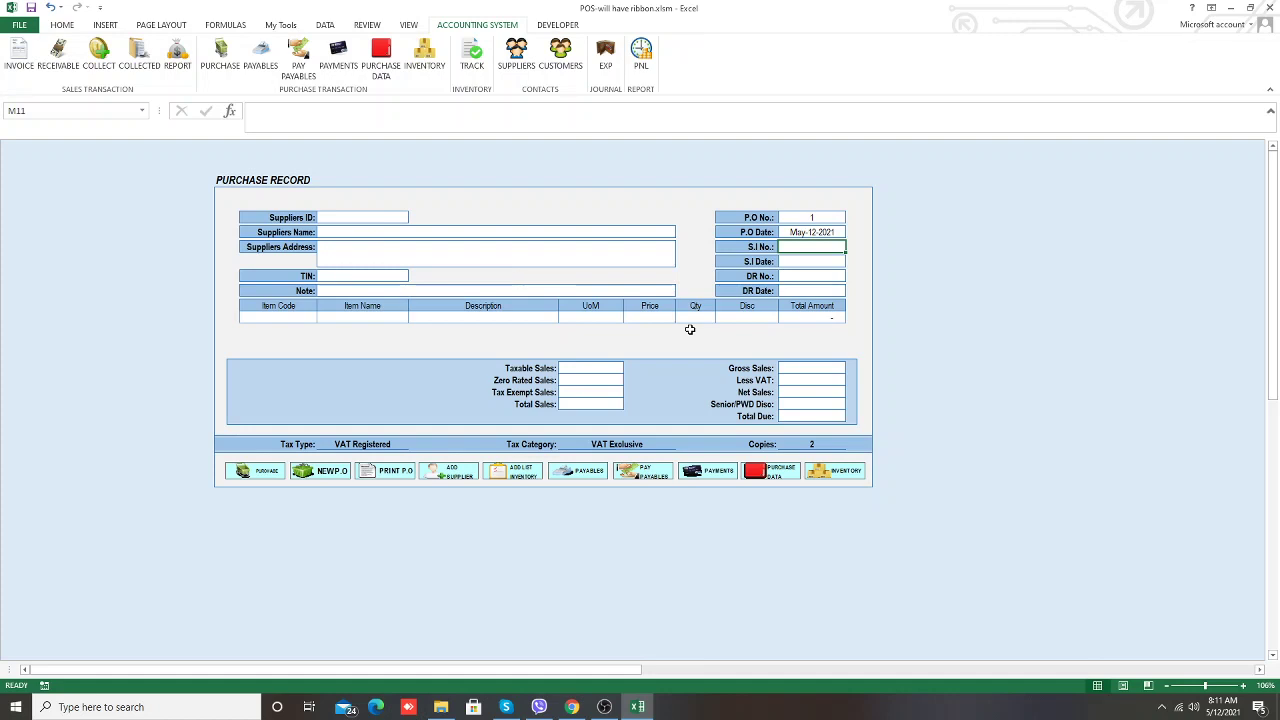
Step: Choose PUREGOLD SUPERMARKET as the purchase order's supplier
click(654, 232)
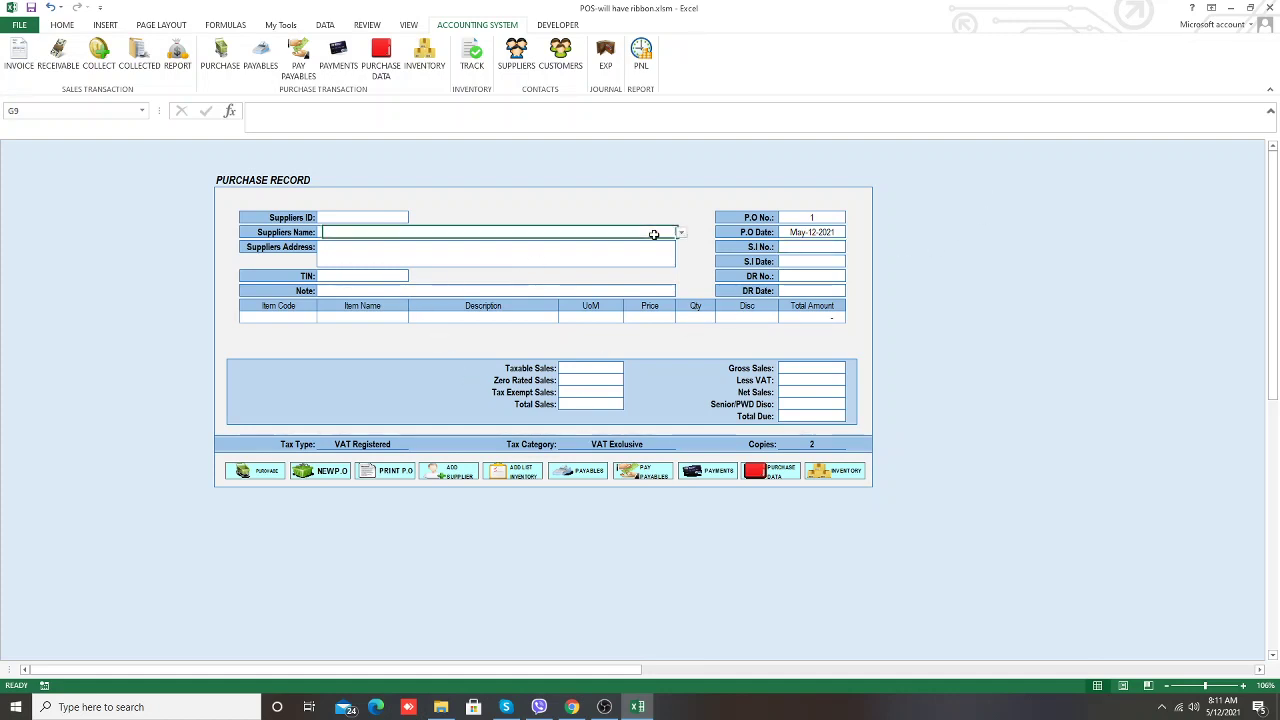
click(681, 232)
click(428, 248)
click(681, 232)
click(457, 250)
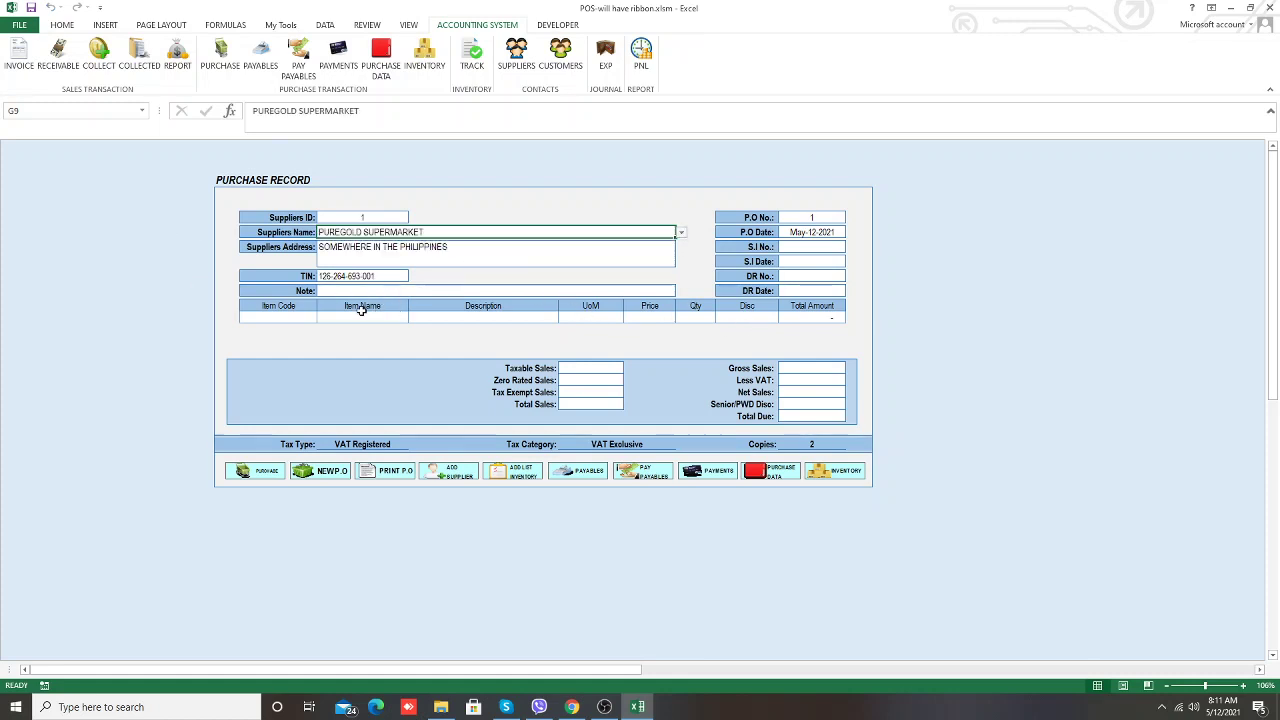
Step: Start inventory item LUCKY ME-BEEF with description 1PACK and unit PACK
click(395, 317)
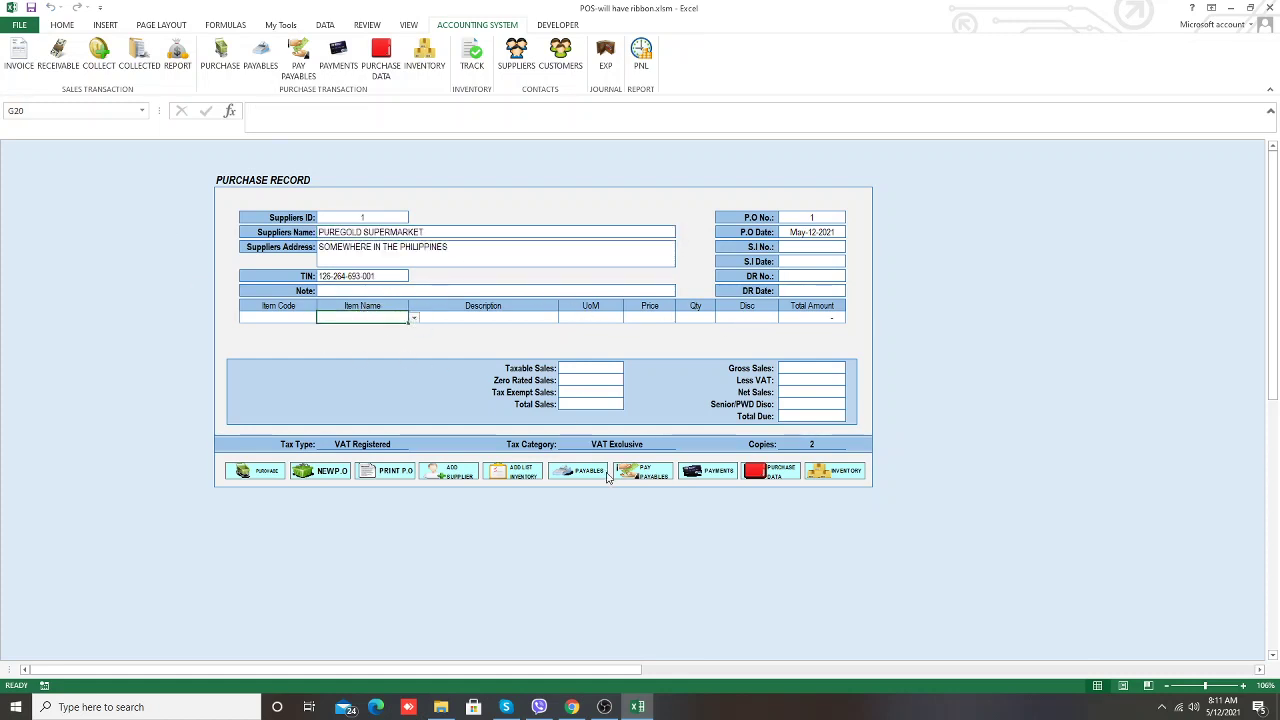
click(518, 477)
text(LUCKY ME-)
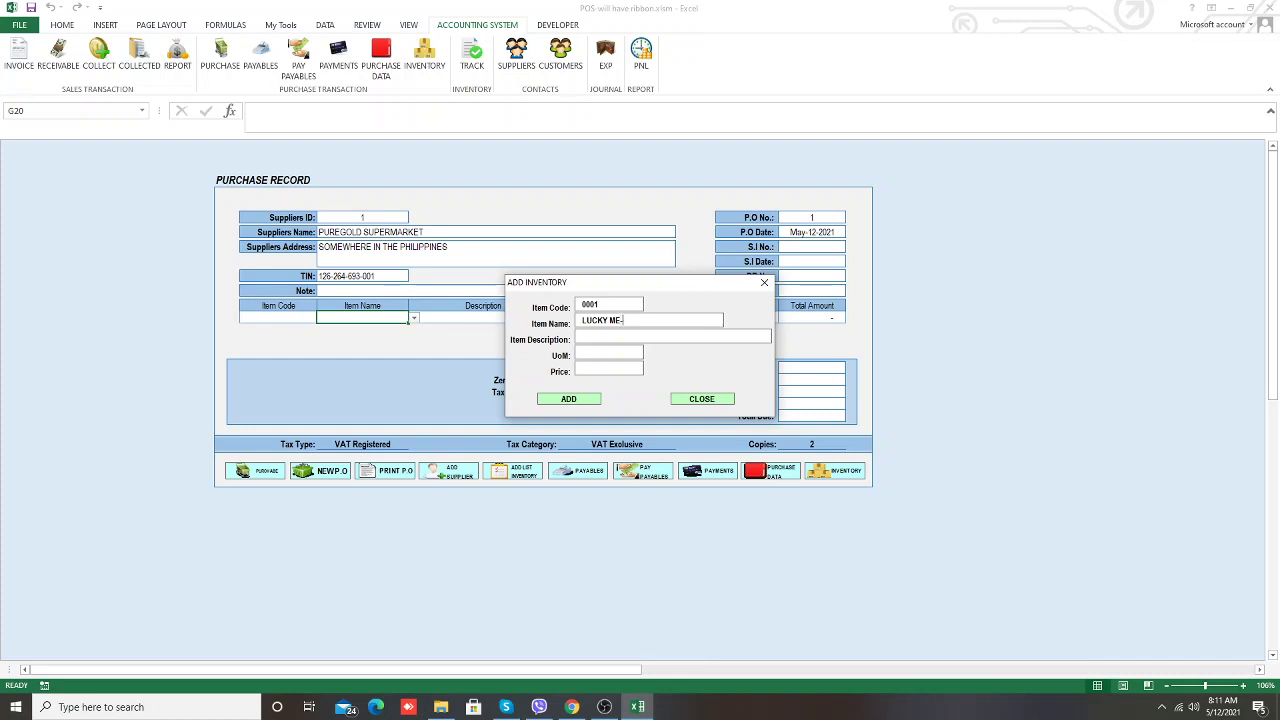
text(BEE)
text(LUCKY)
text( ME)
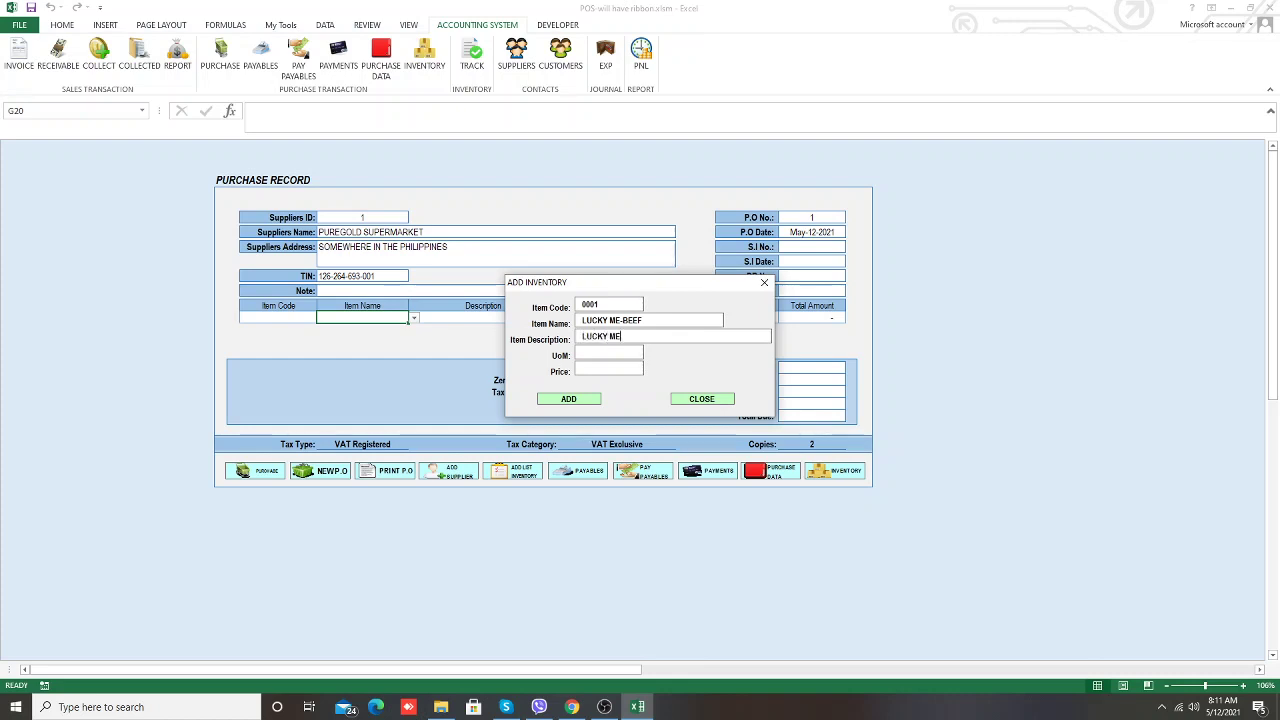
text(-)
text(BE)
text(EF 12)
text( 1)
text(PACK)
key(Tab)
text(PACK)
Step: Save LUCKY ME-BEEF to inventory and put it on the first purchase line
click(558, 401)
click(712, 401)
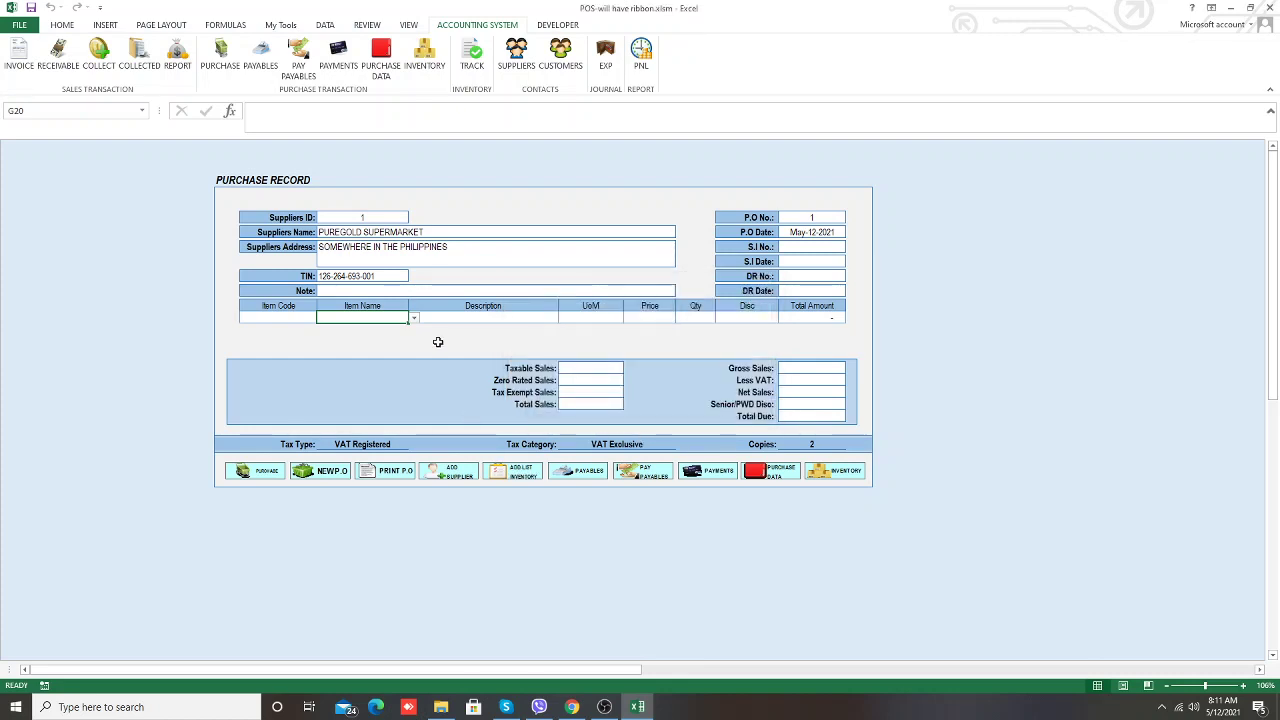
click(413, 319)
click(389, 330)
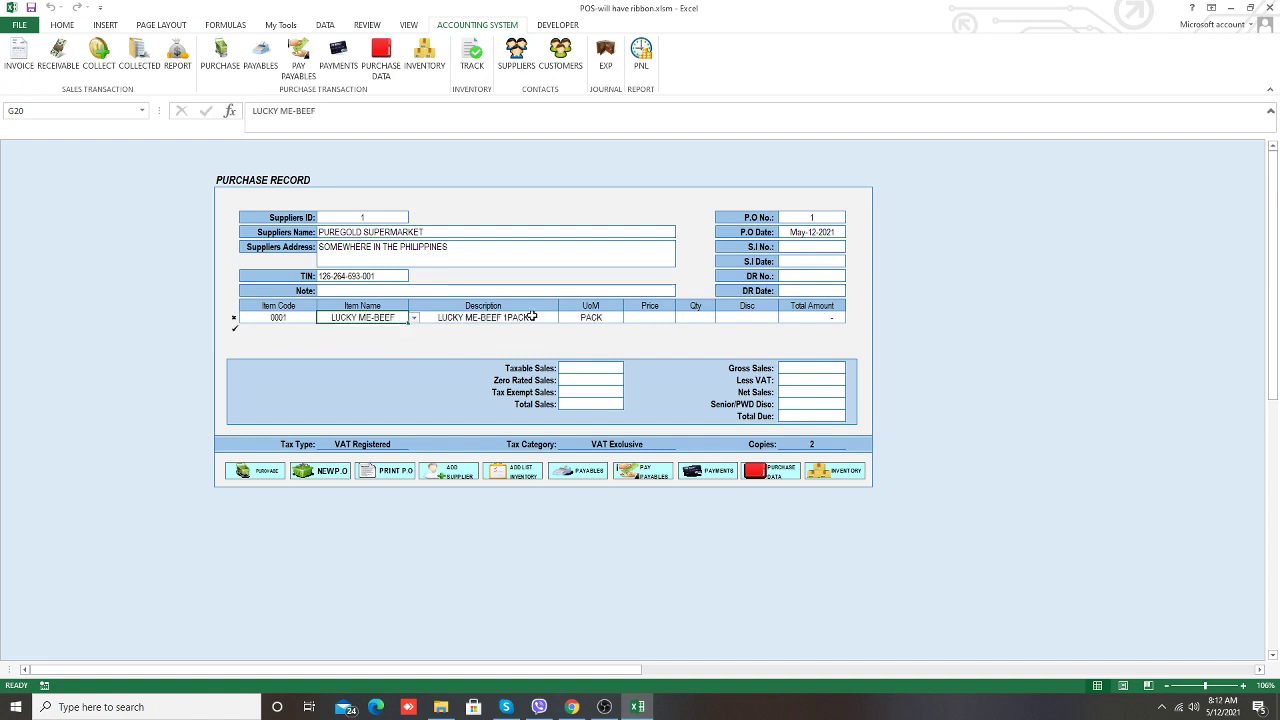
click(666, 318)
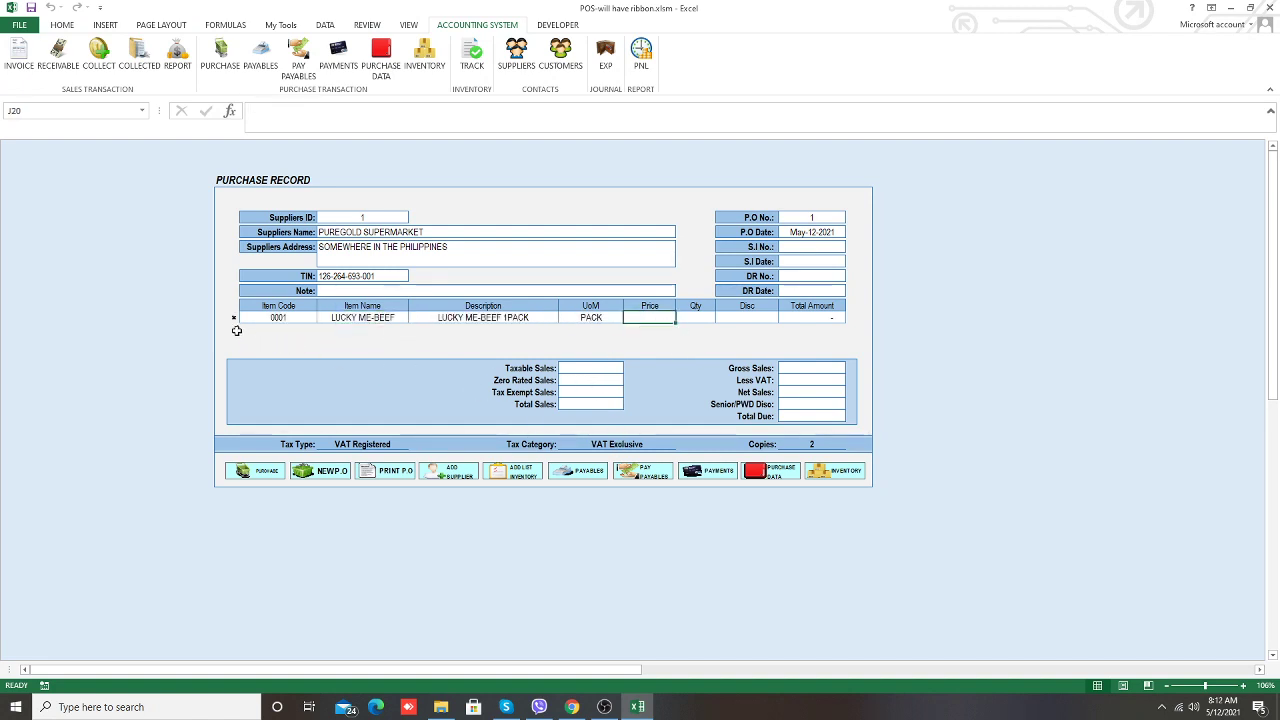
click(366, 318)
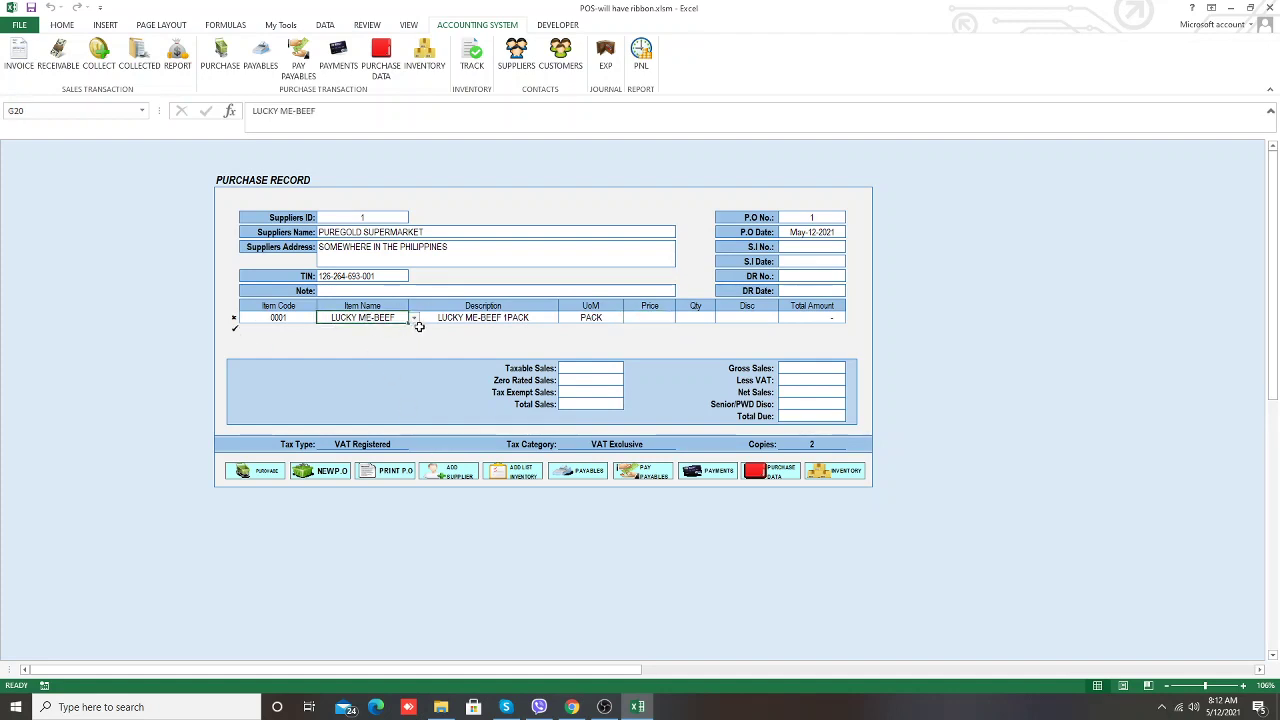
click(414, 319)
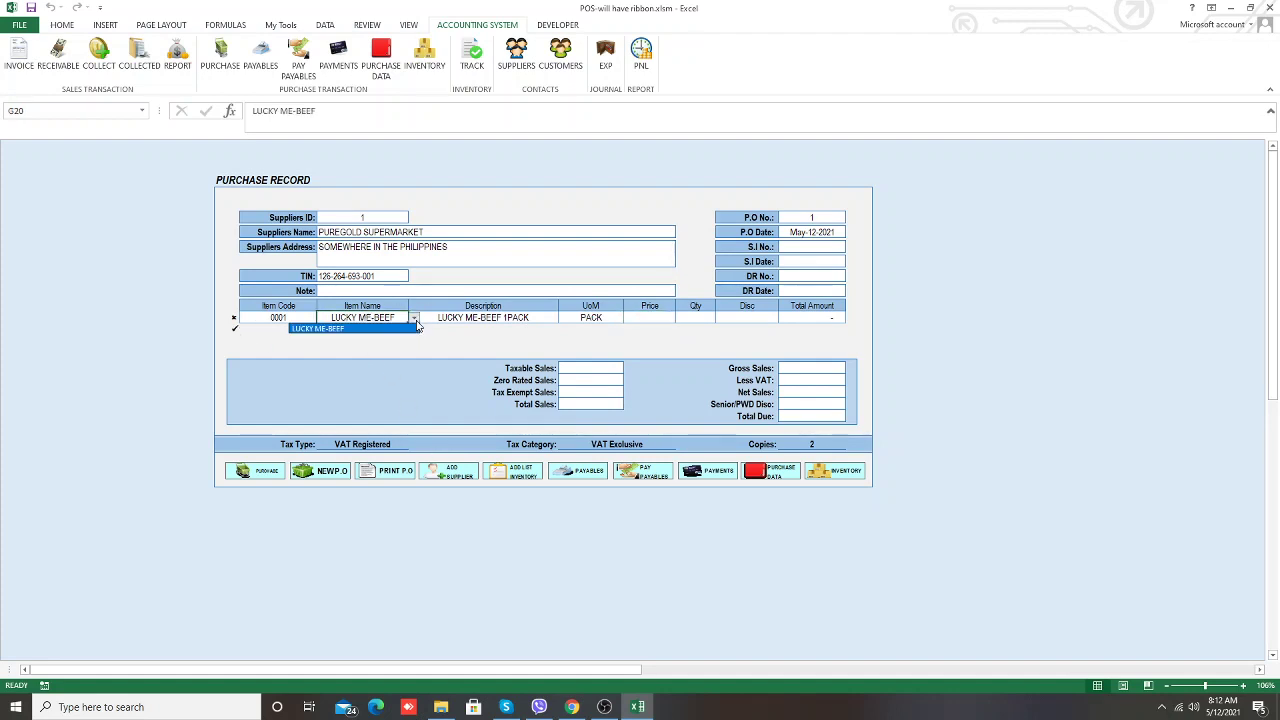
key(Escape)
Step: Enter a new inventory item named LUCKY ME-CHICKEN with description 1PACK
click(521, 478)
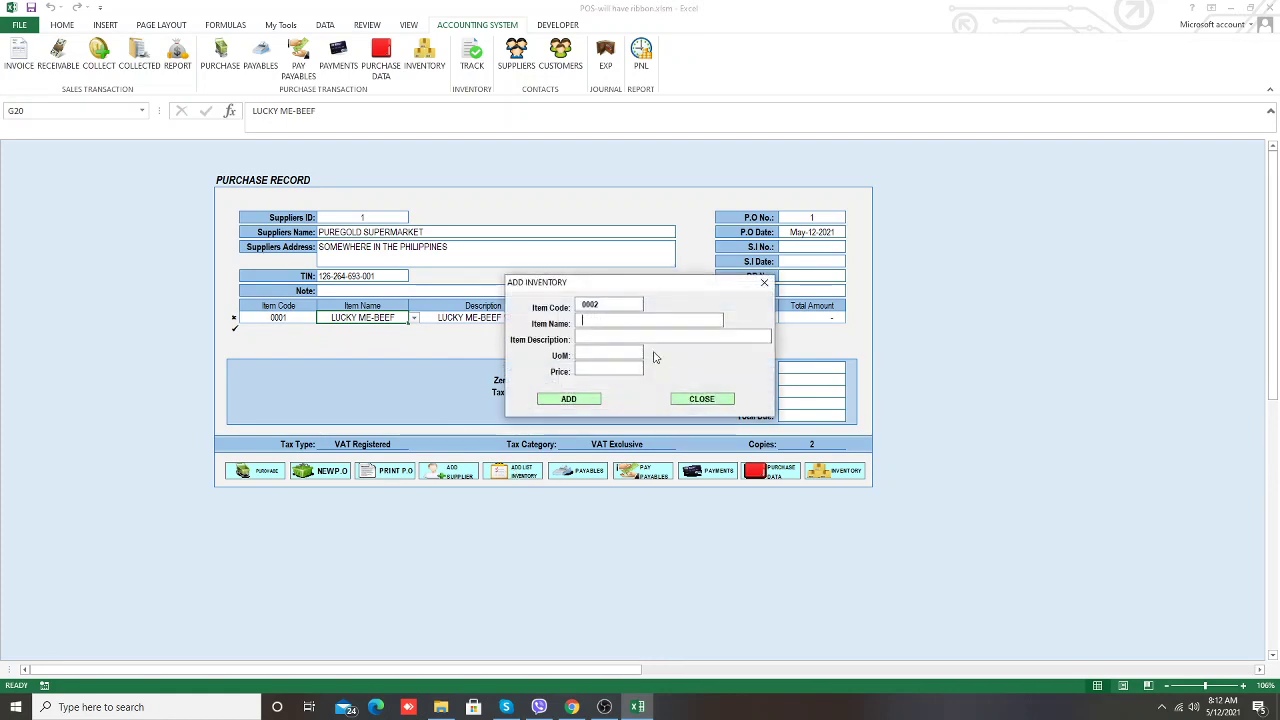
click(594, 320)
text(LUC)
key(BackSpace)
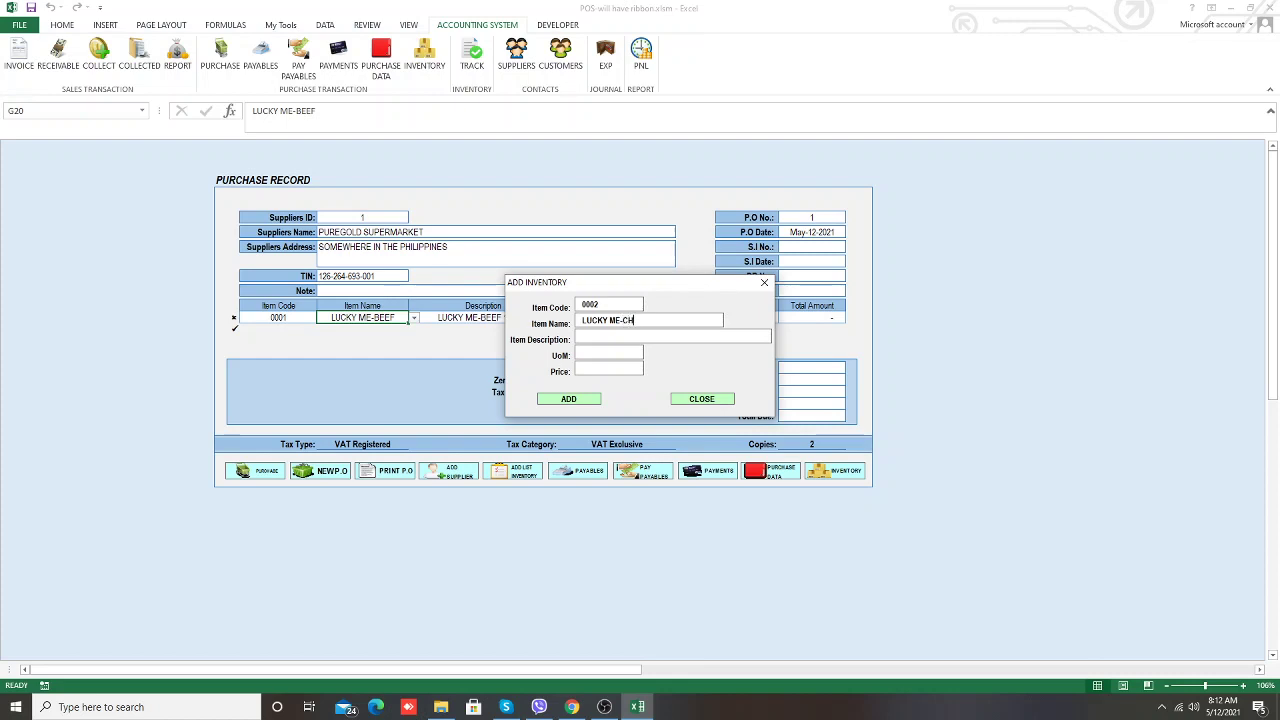
text(N)
text(LUCKY)
text( ME)
key(BackSpace)
key(BackSpace)
text(KEN)
text( 1)
Step: Give LUCKY ME-CHICKEN unit PACK and price 8, and save it to inventory
mouse_move(699, 286)
mouse_down()
mouse_move(1094, 267)
mouse_move(757, 275)
mouse_up()
text(PACK)
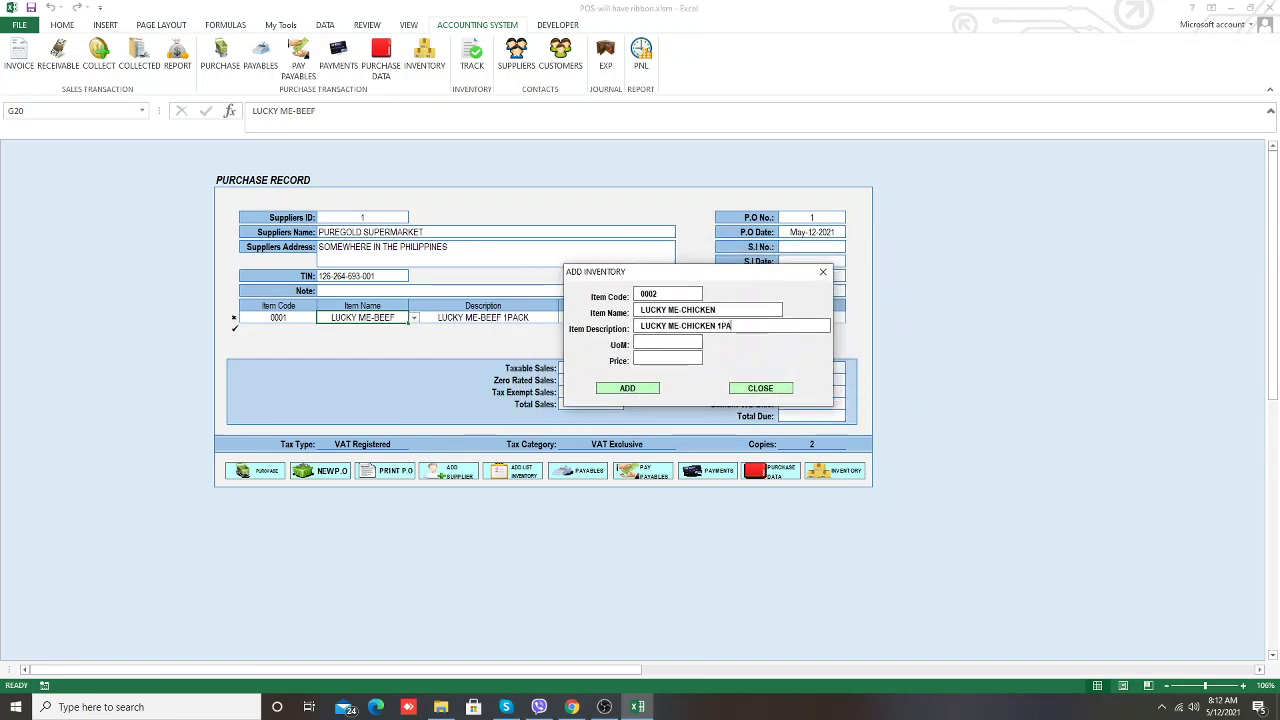
key(Tab)
text(K)
key(Tab)
drag(754, 275, 687, 257)
key(Tab)
text(6)
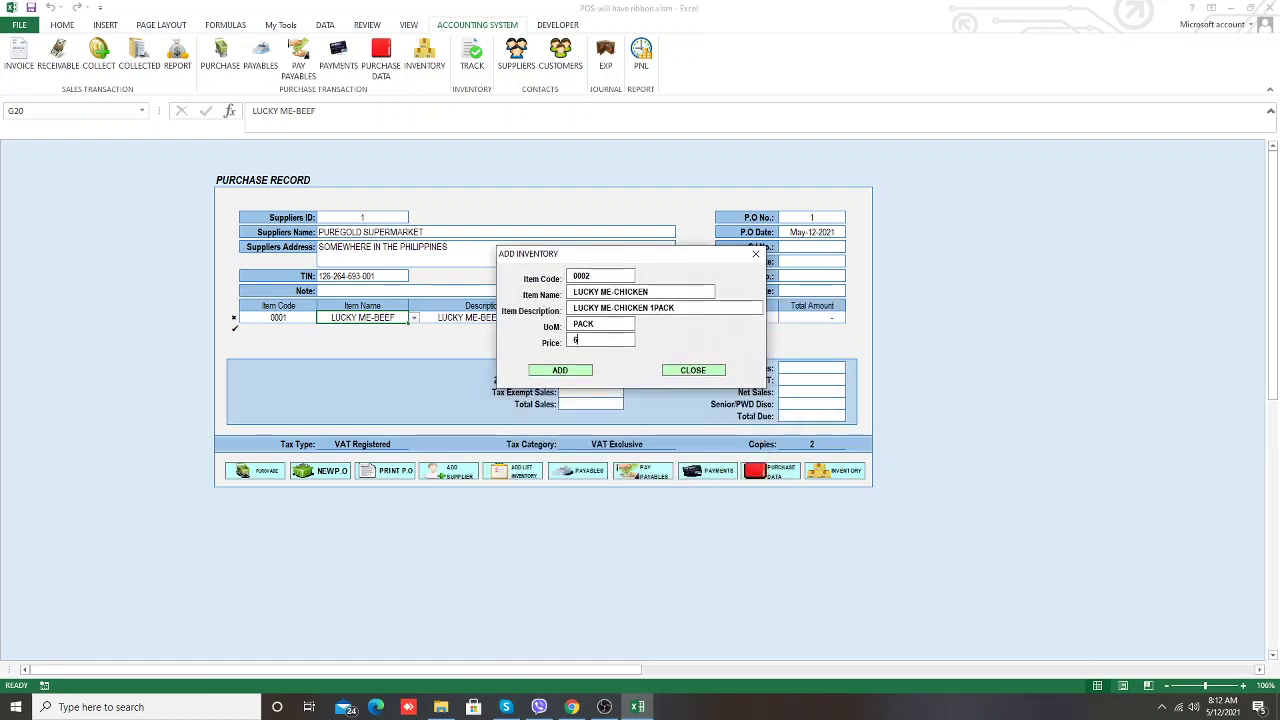
click(572, 370)
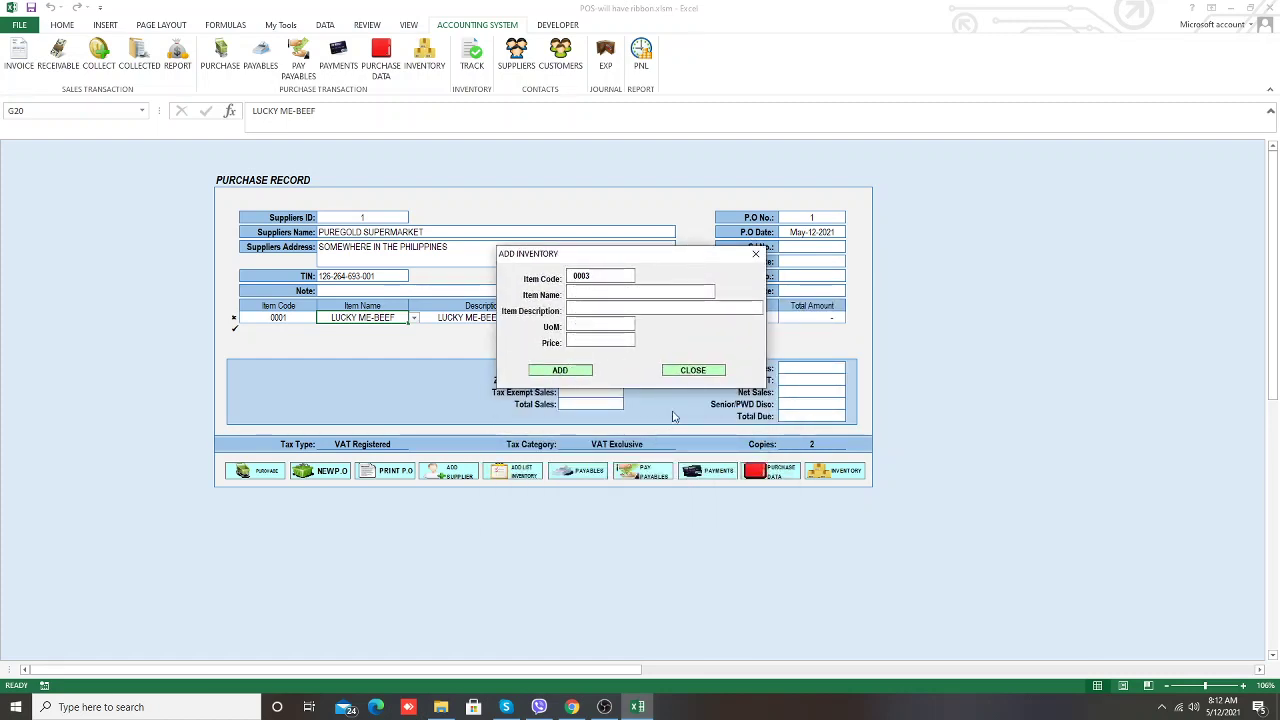
click(694, 371)
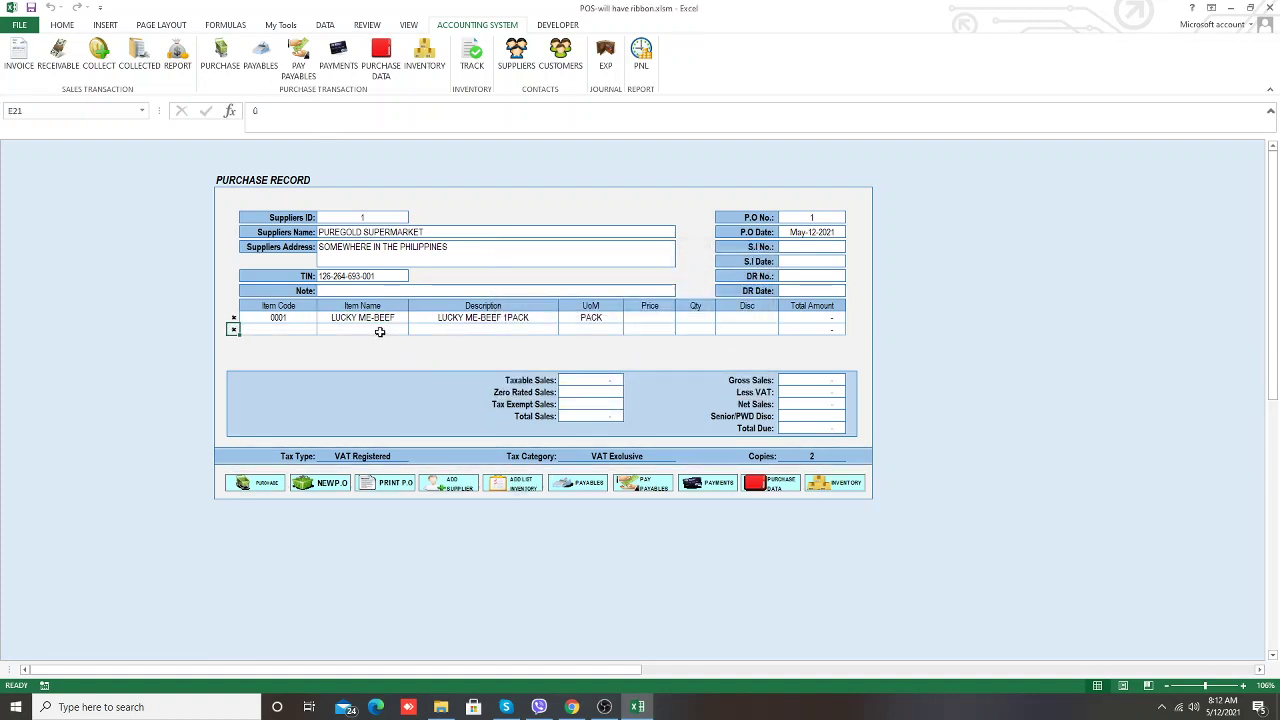
Step: Put LUCKY ME-CHICKEN on the second purchase line
click(398, 330)
click(413, 330)
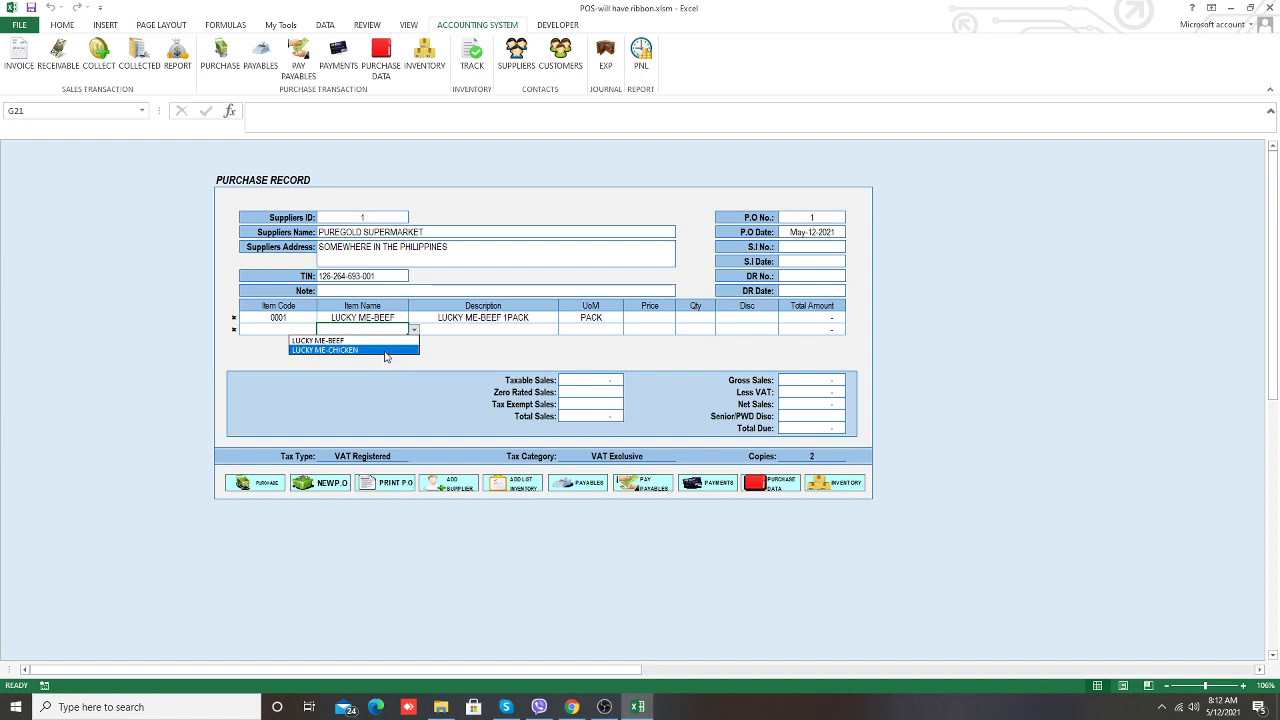
click(390, 355)
Step: Price both LUCKY ME items at 5.00 with quantity 30 each
click(640, 318)
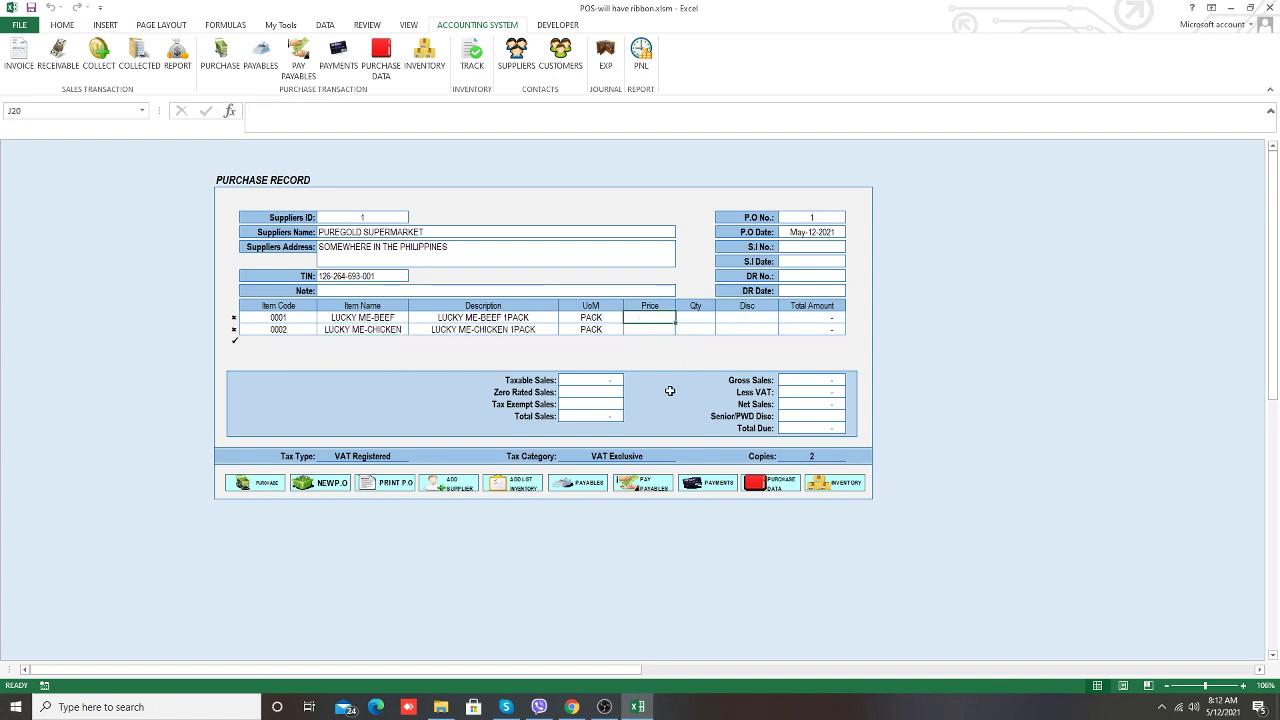
text(5)
key(Tab)
text(2)
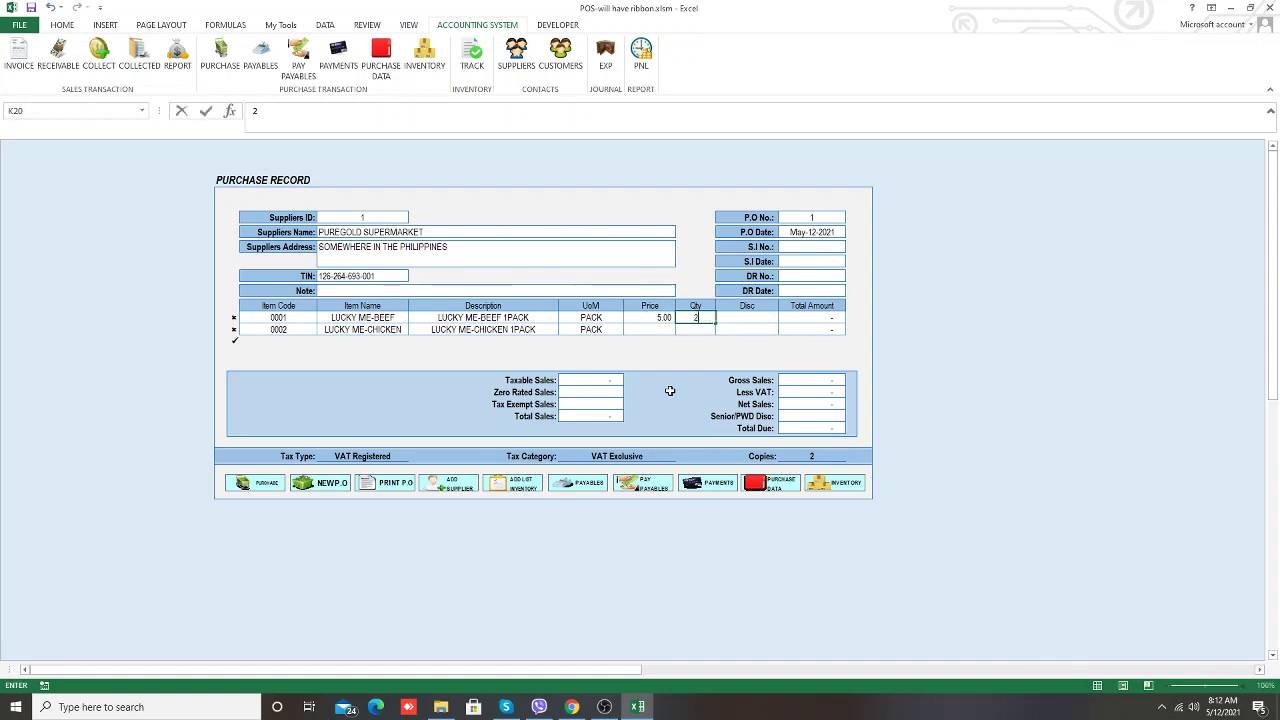
key(Tab)
key(shift+Tab)
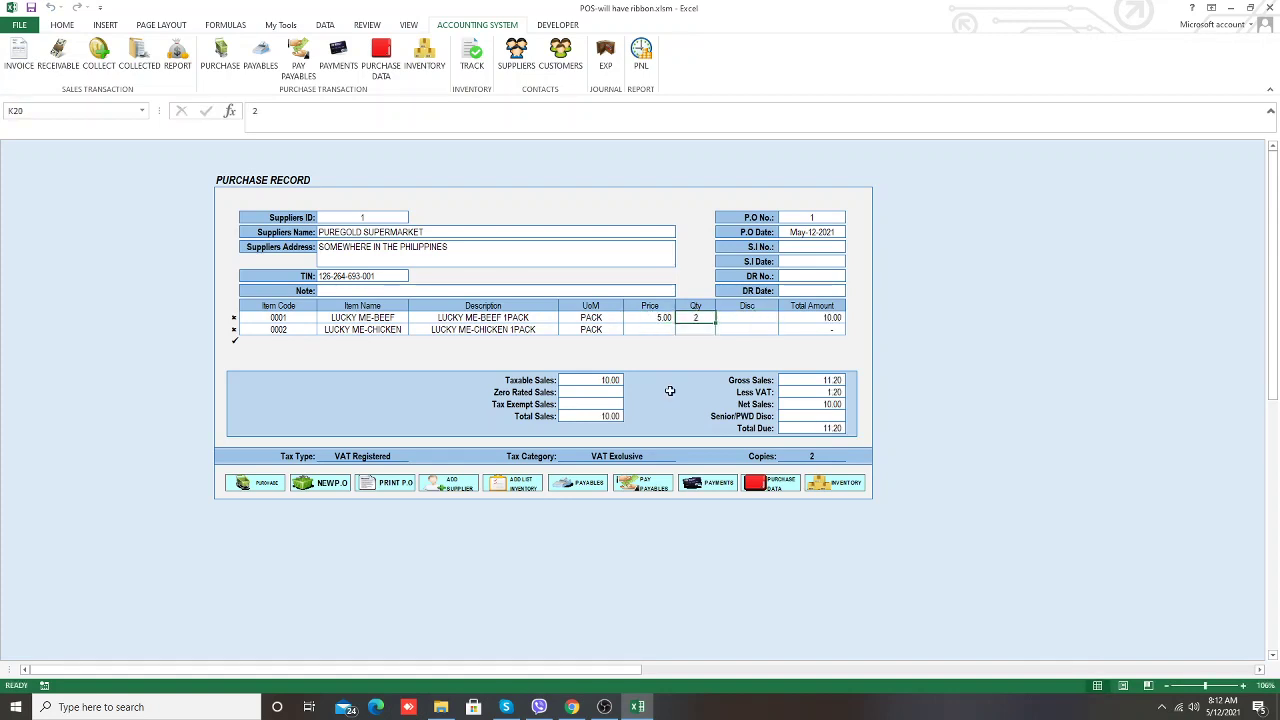
text(30)
key(Return)
text(5)
key(Tab)
text(30)
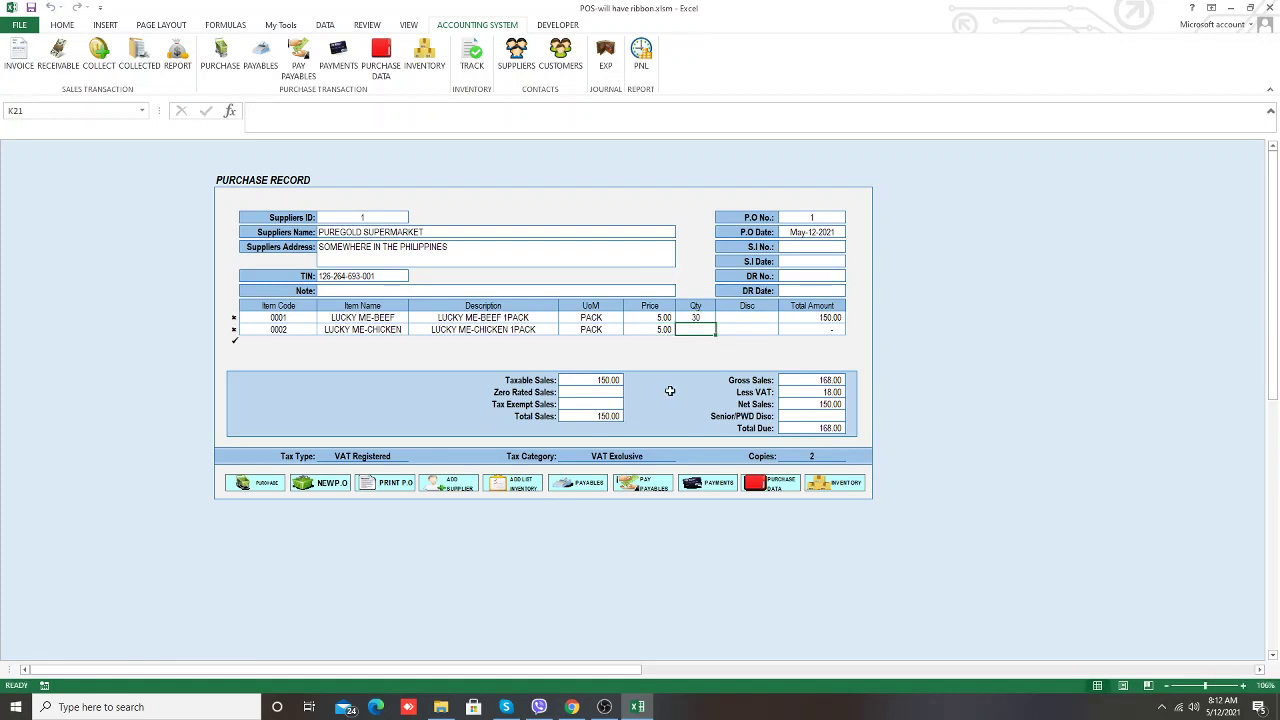
key(Tab)
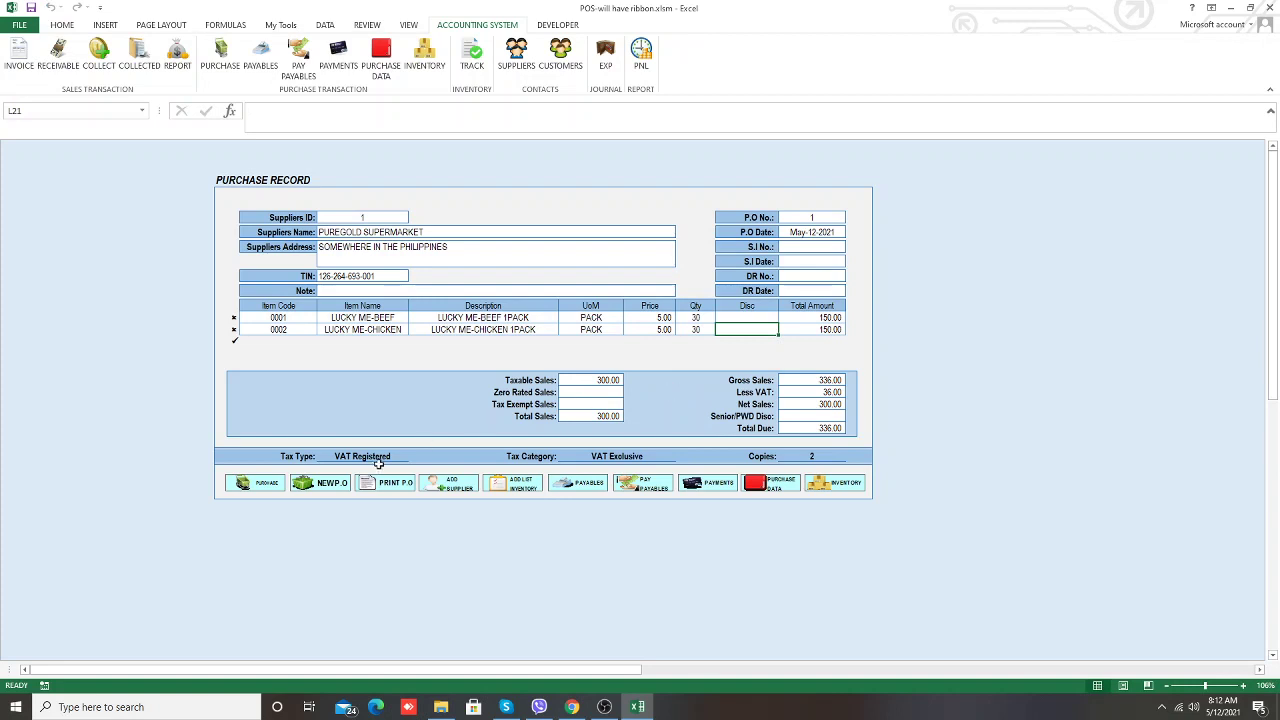
Step: Keep tax type VAT Registered and set the tax category to VAT Inclusive
click(375, 456)
click(414, 457)
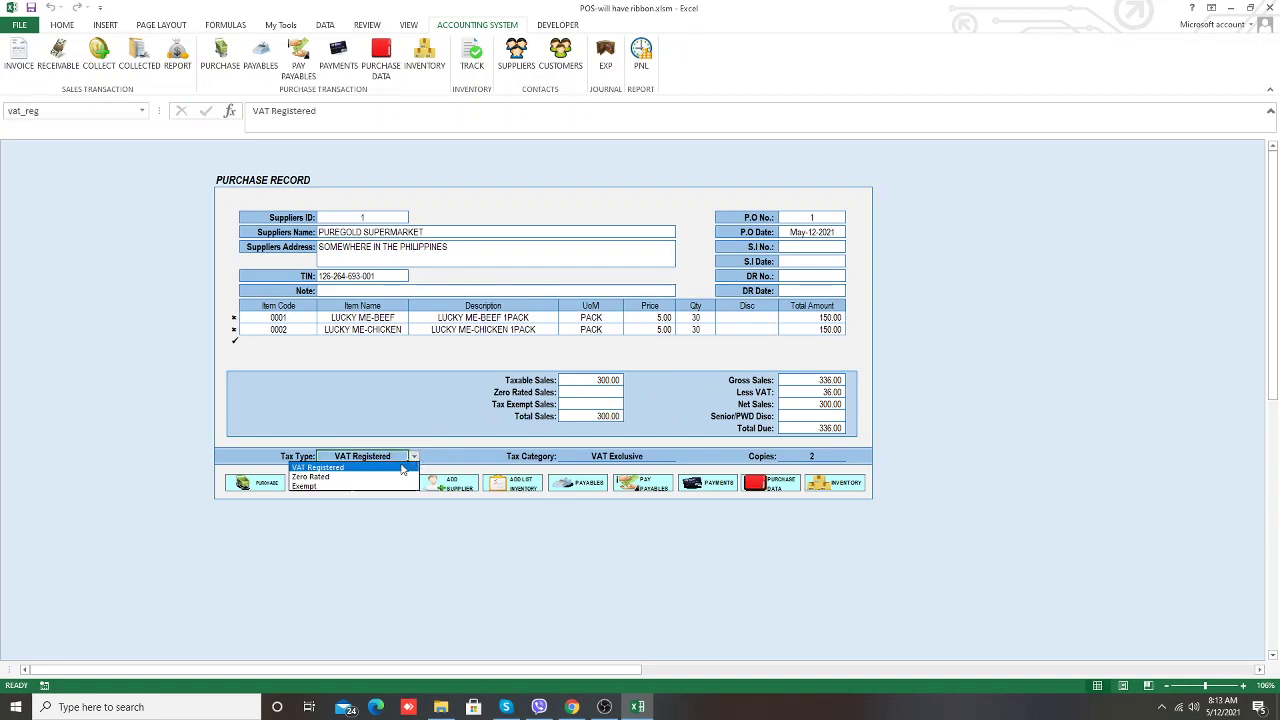
click(375, 478)
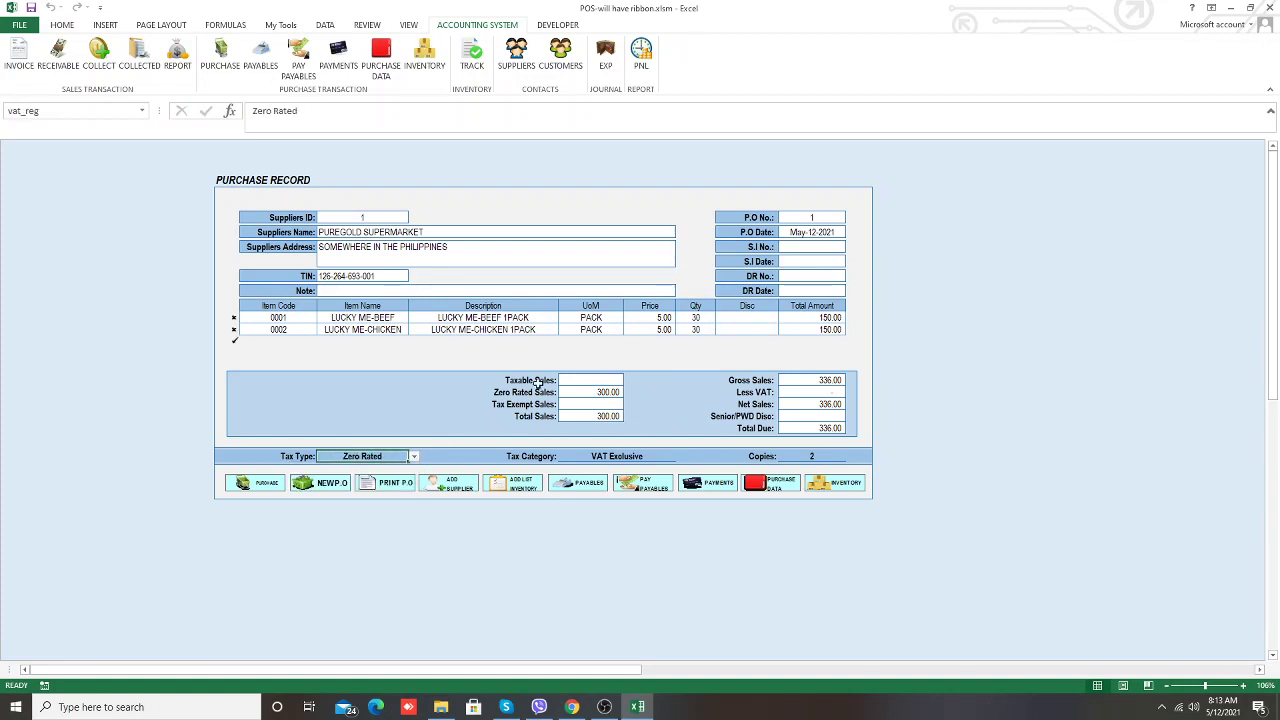
click(414, 458)
click(375, 466)
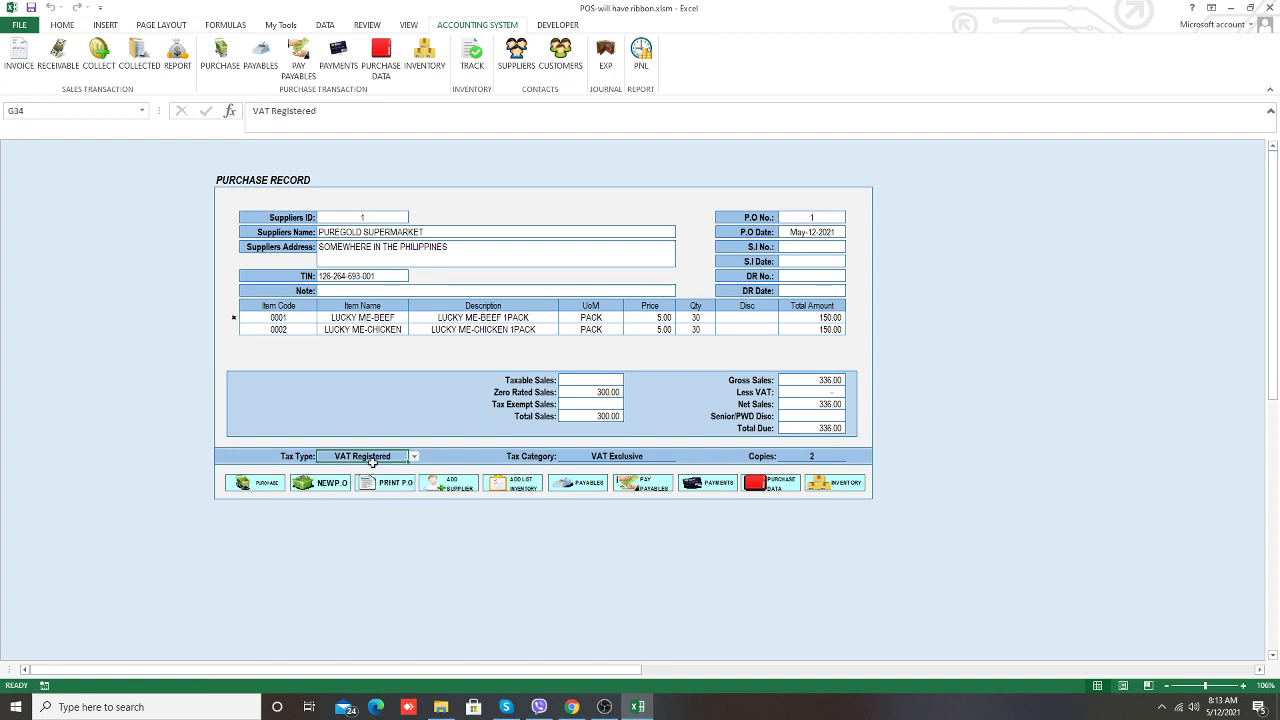
click(645, 457)
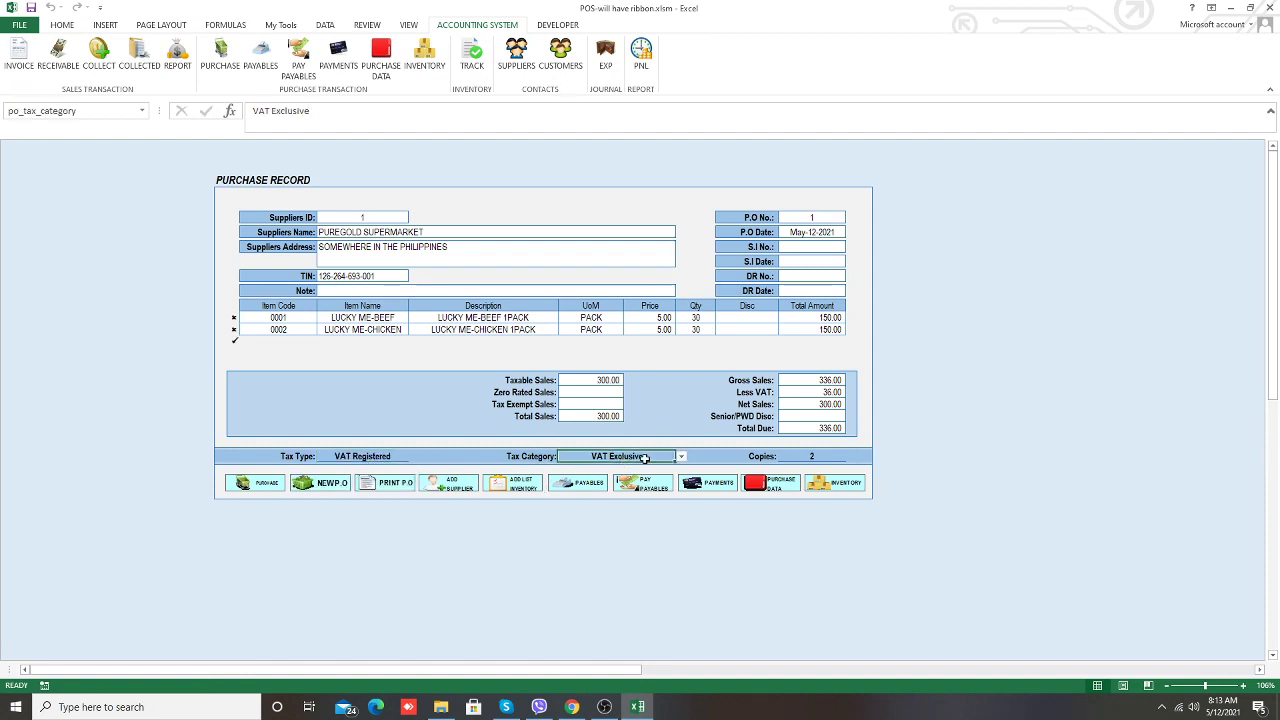
click(681, 456)
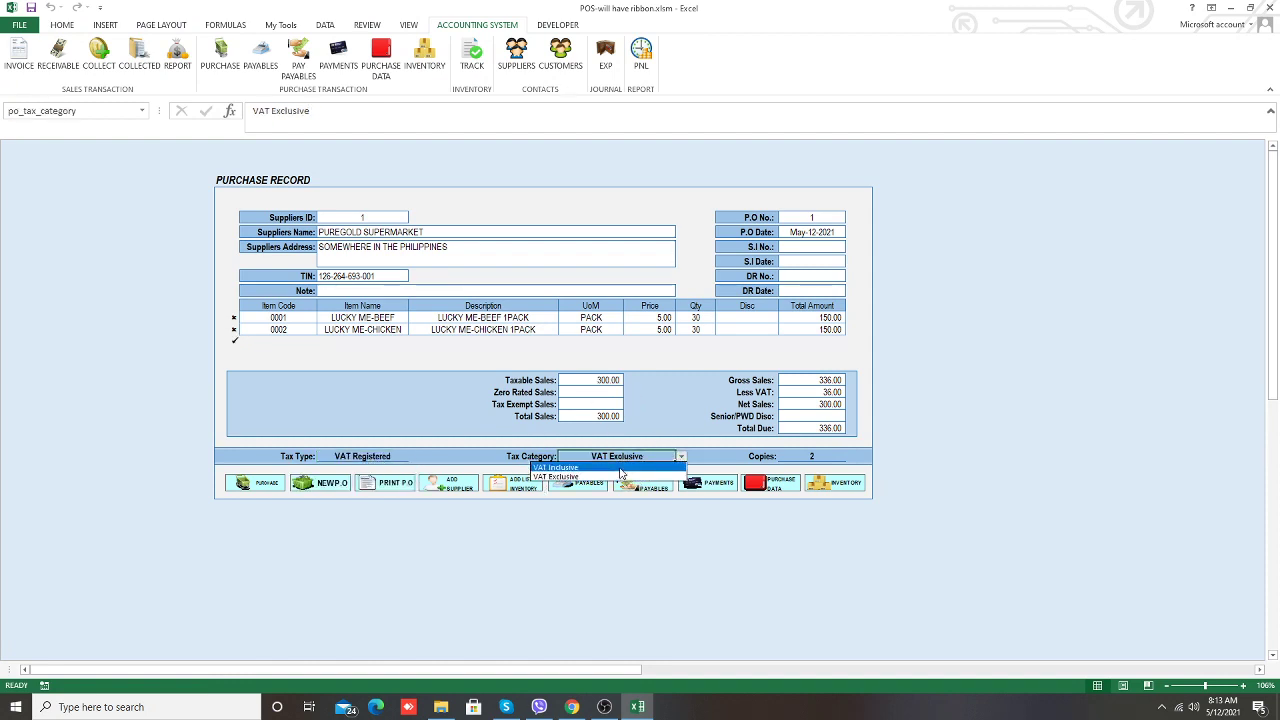
click(618, 467)
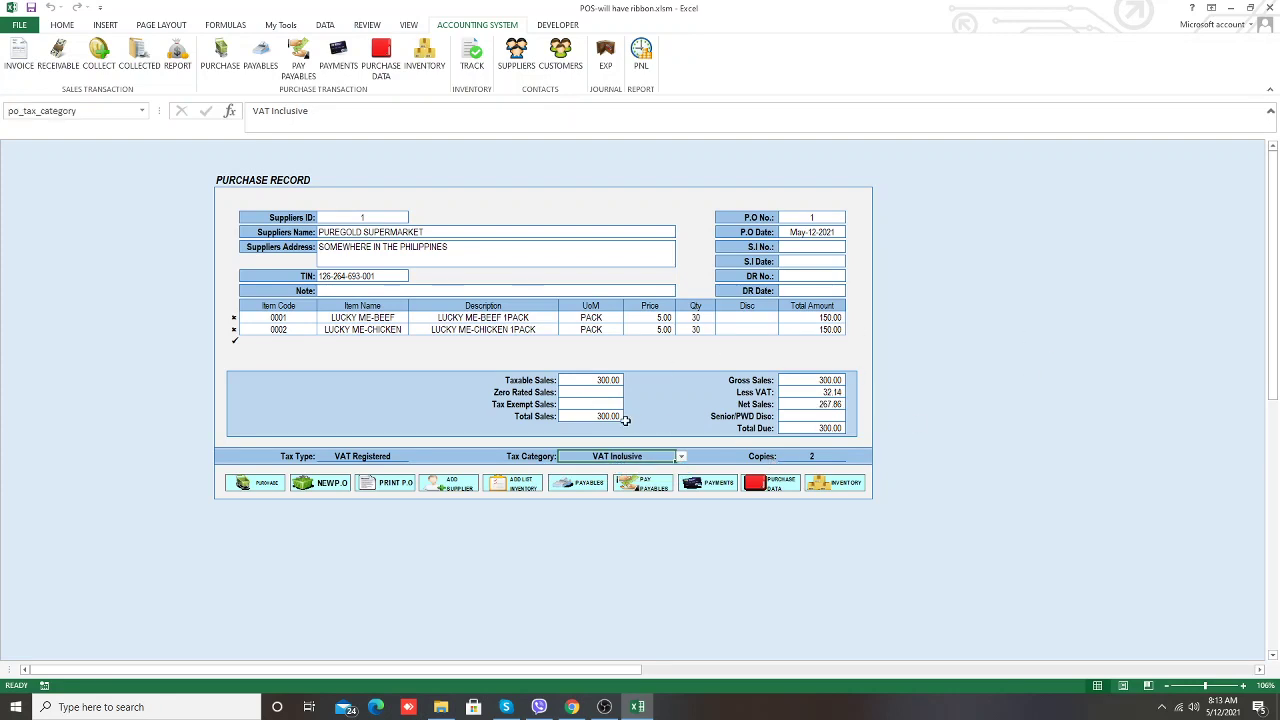
Step: Save purchase order 1 and move to the sales invoice form
click(808, 456)
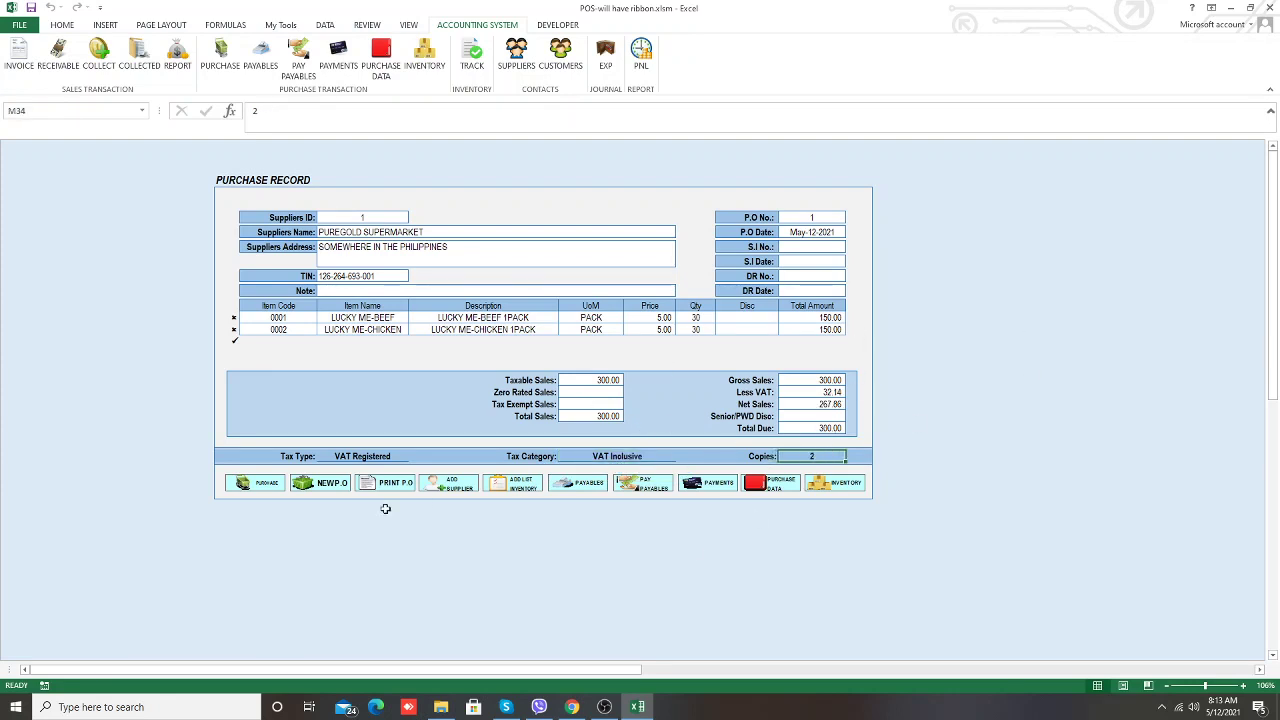
click(258, 485)
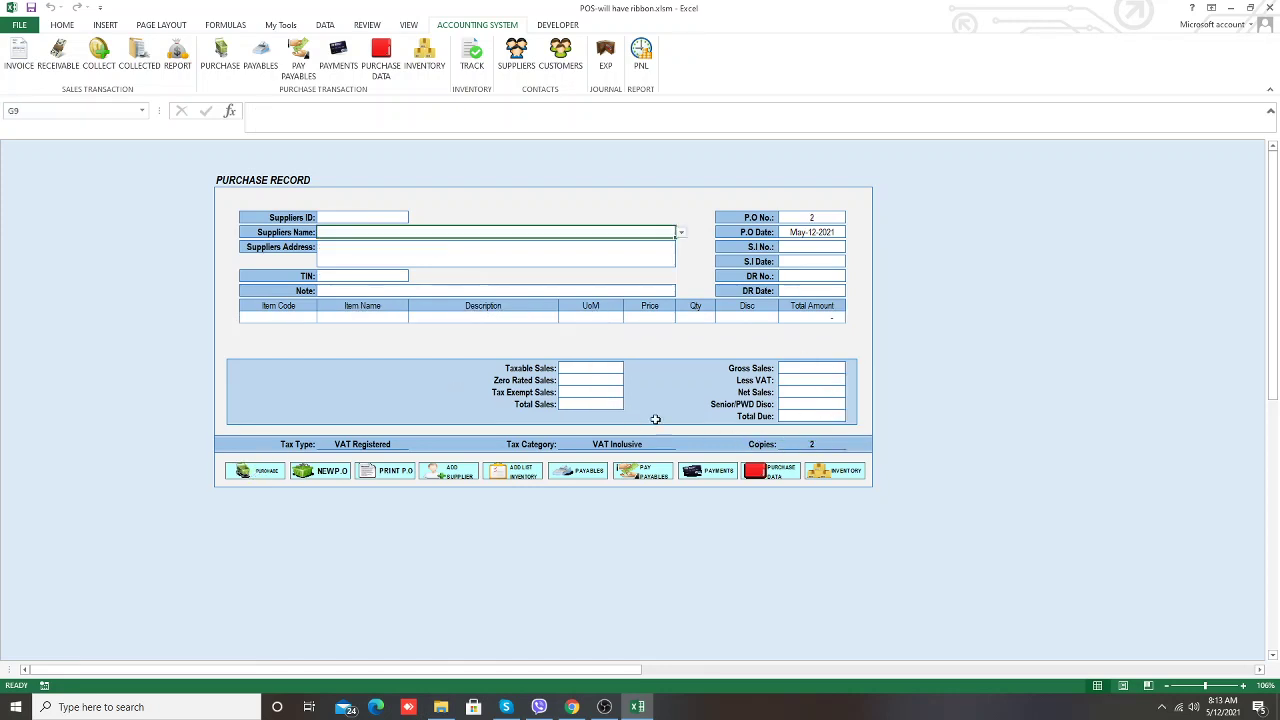
click(22, 58)
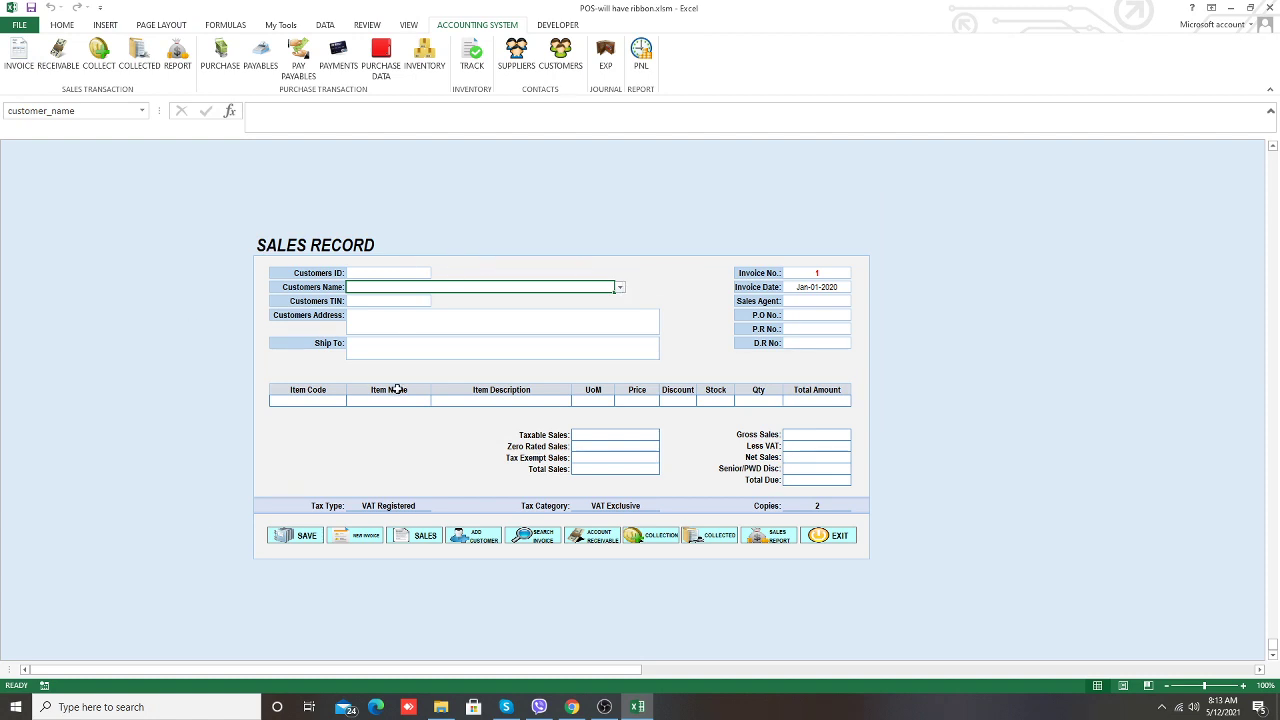
Step: Add a new customer with TIN, sales agent NONE, address and shipping address
click(476, 540)
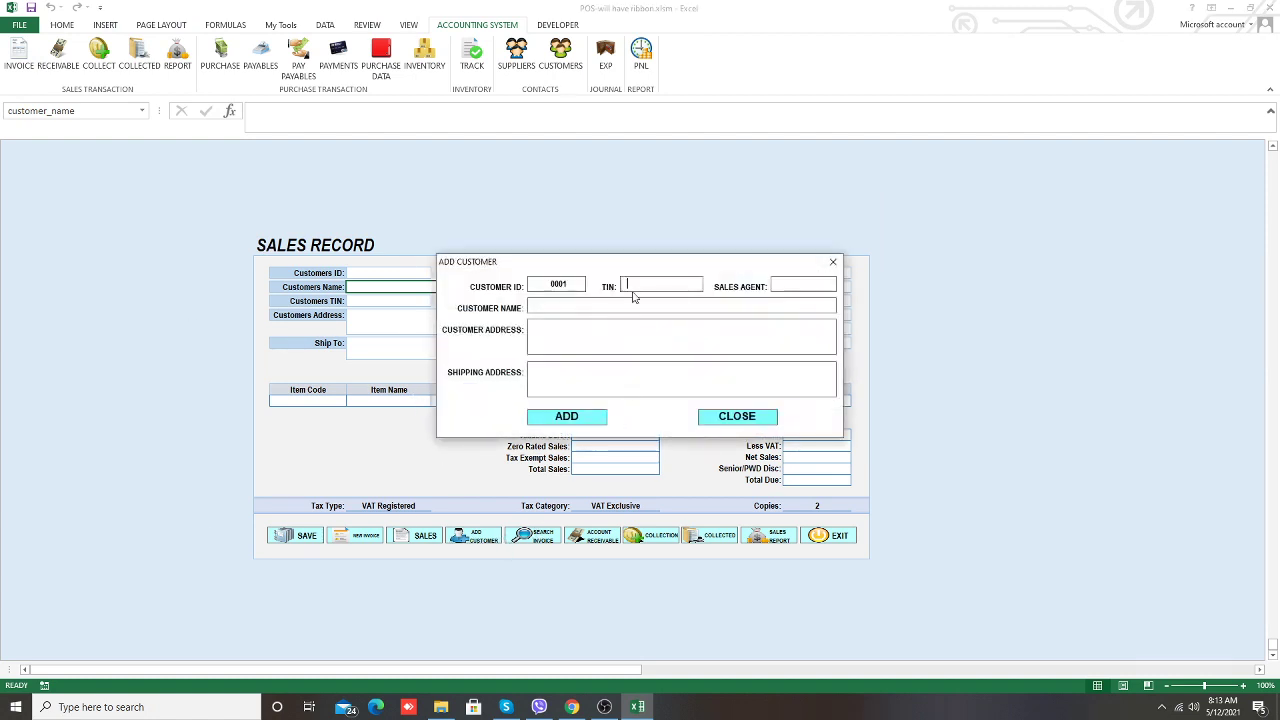
text(1233)
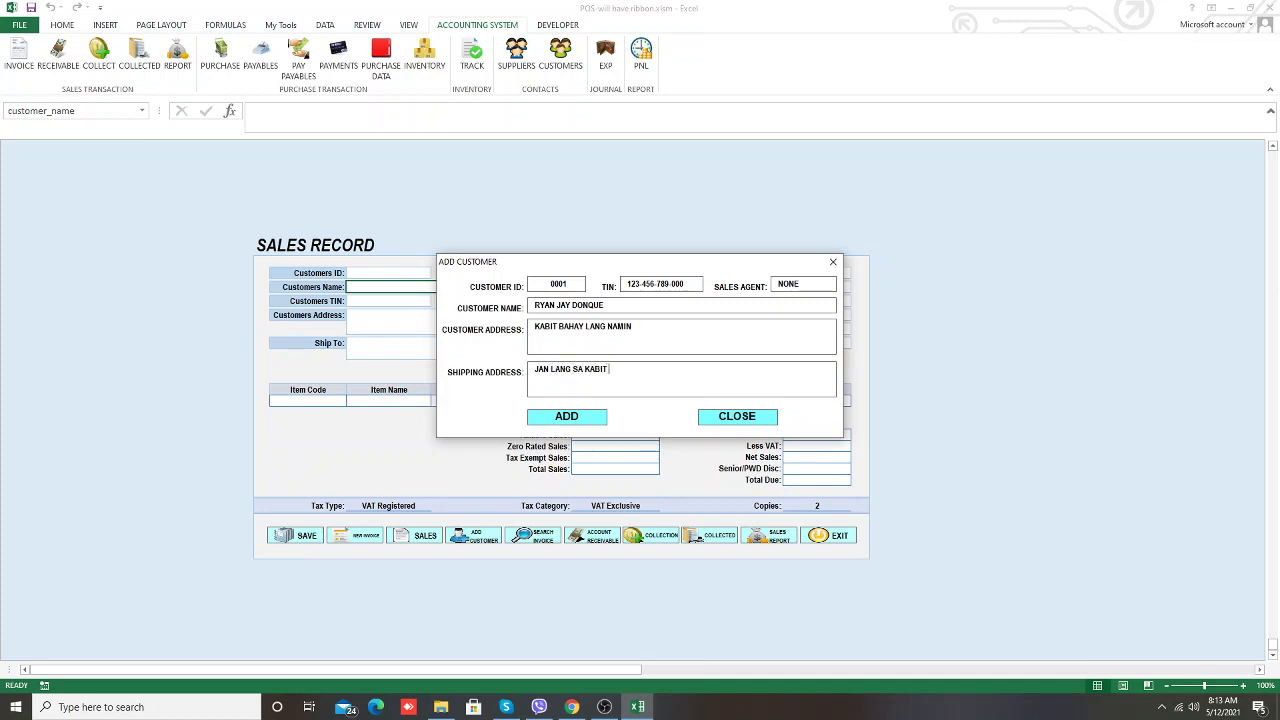
click(594, 417)
click(666, 390)
click(753, 424)
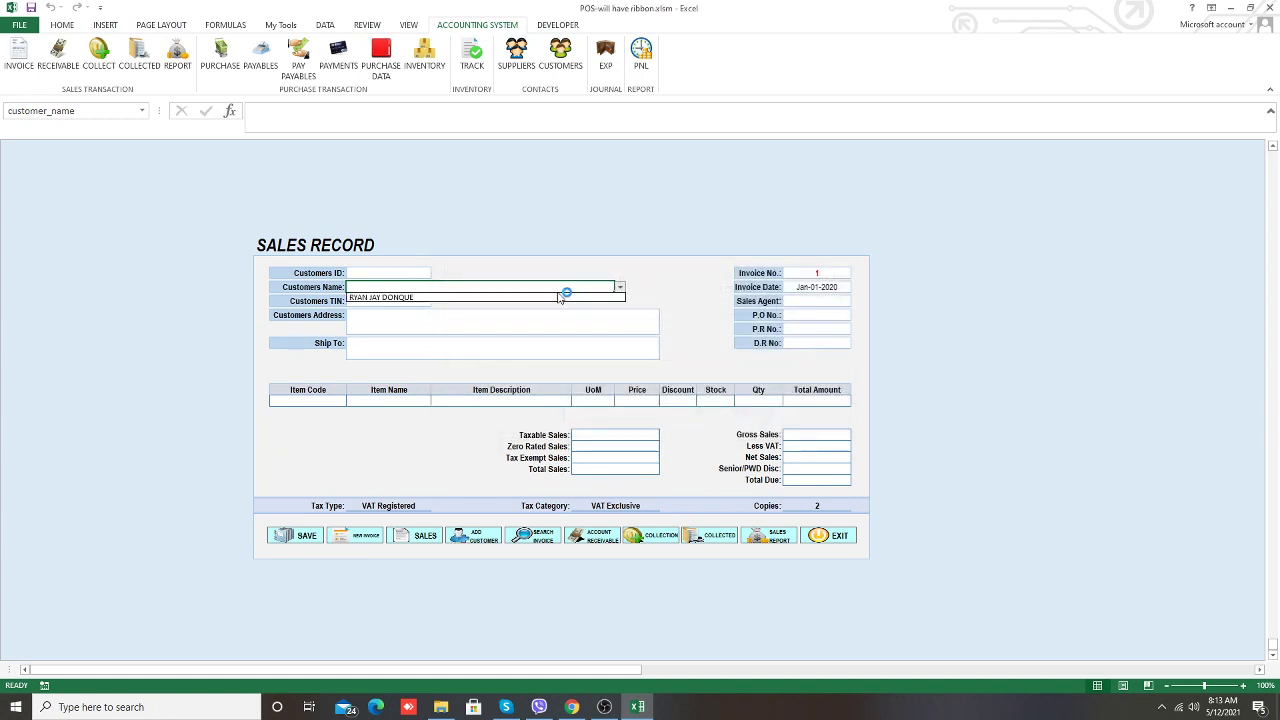
Step: Pick the new customer and add LUCKY ME-BEEF, quantity 5, as the first invoice line
click(621, 289)
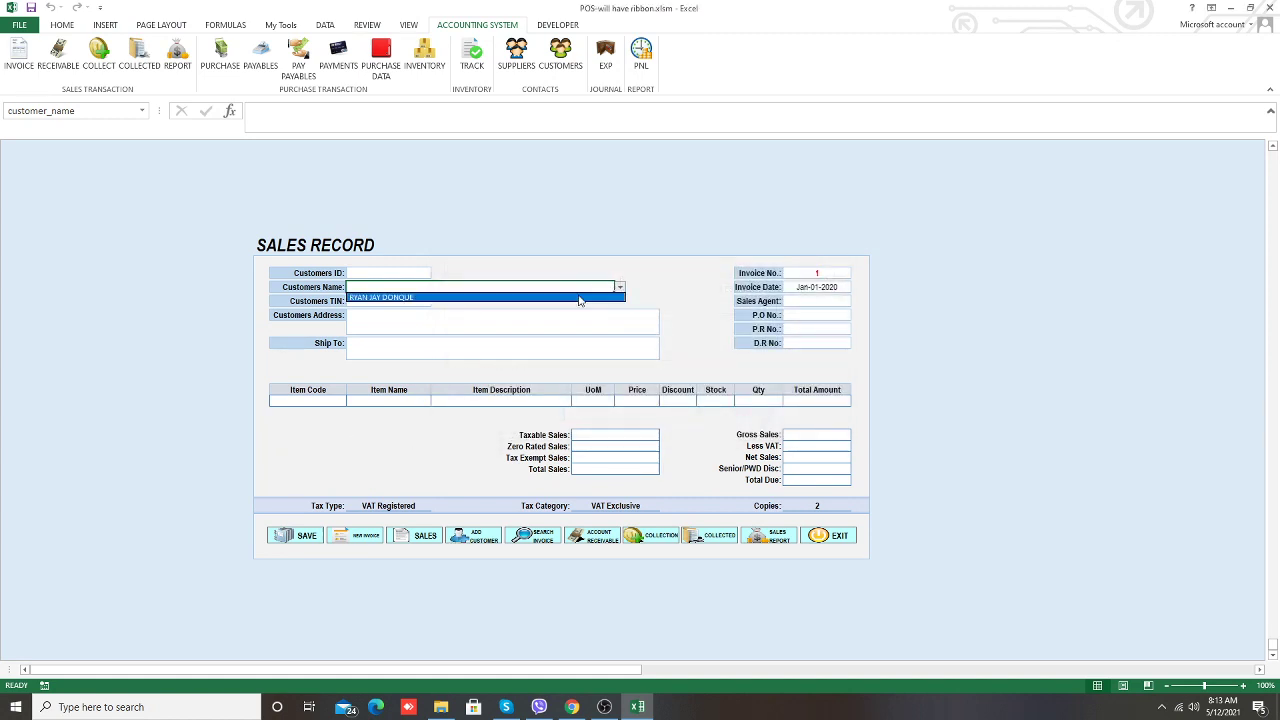
click(495, 298)
click(406, 401)
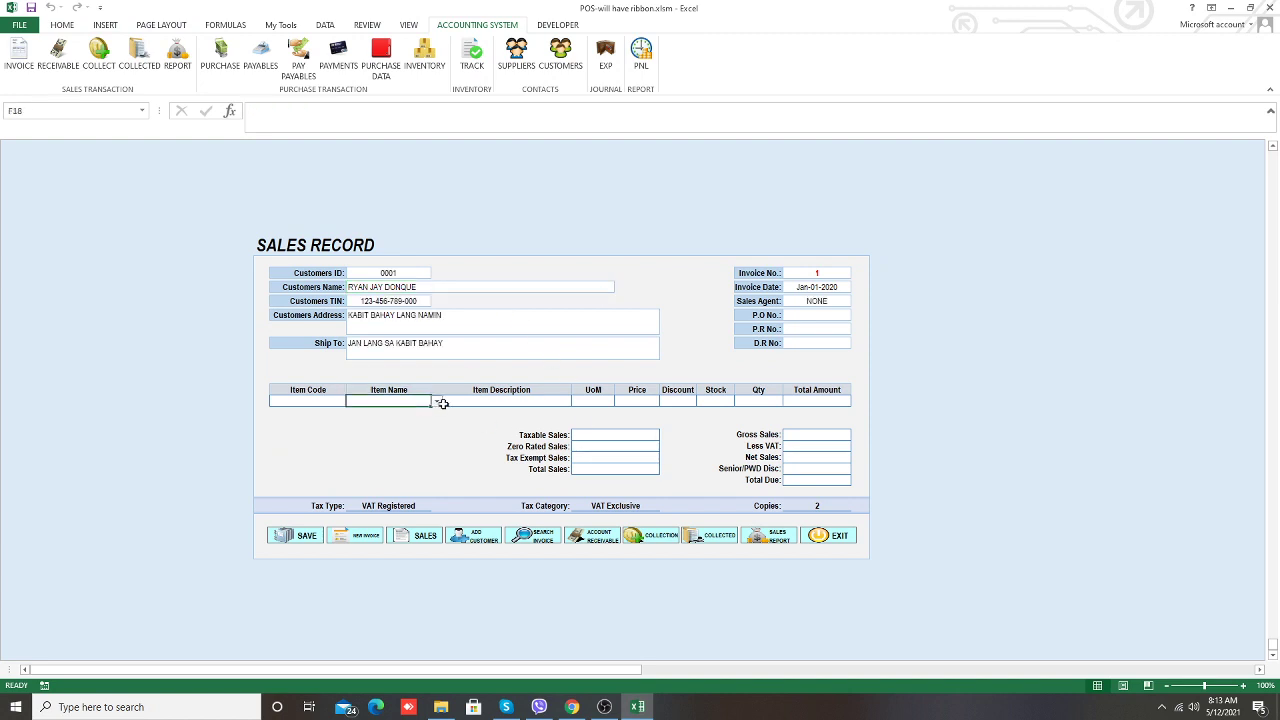
click(437, 401)
click(417, 418)
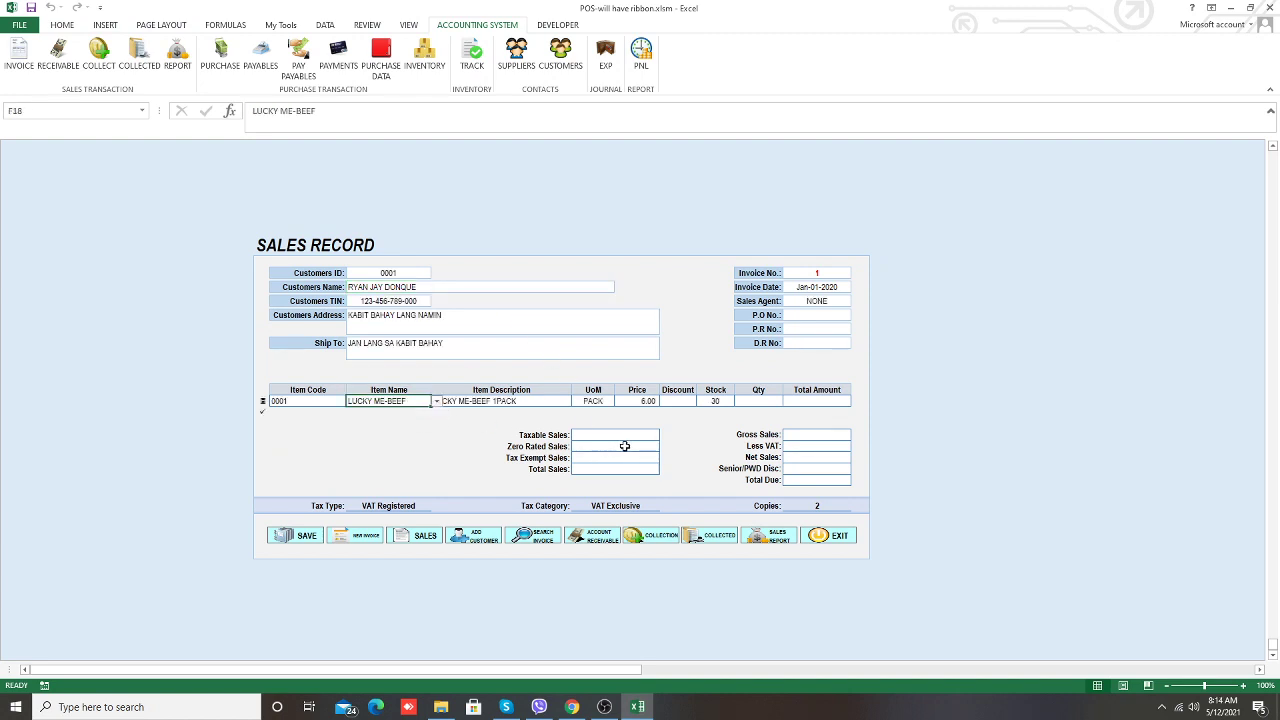
click(678, 402)
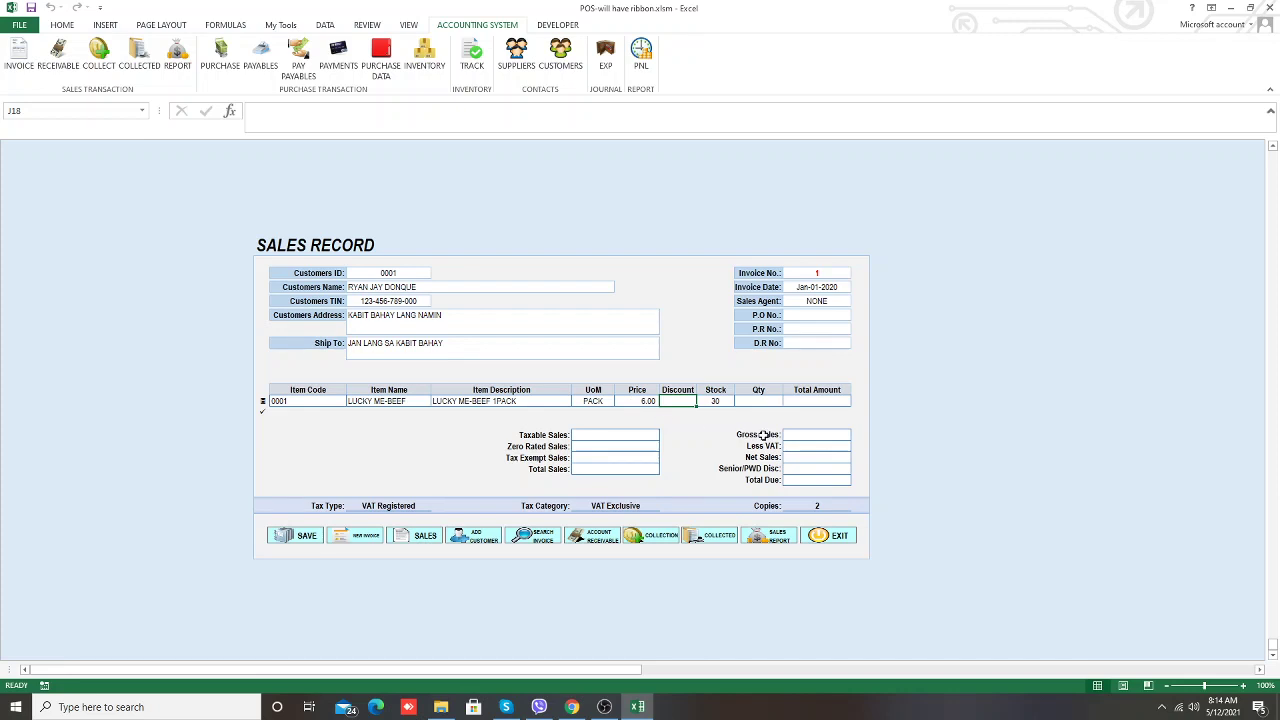
key(Tab)
text(5)
key(Tab)
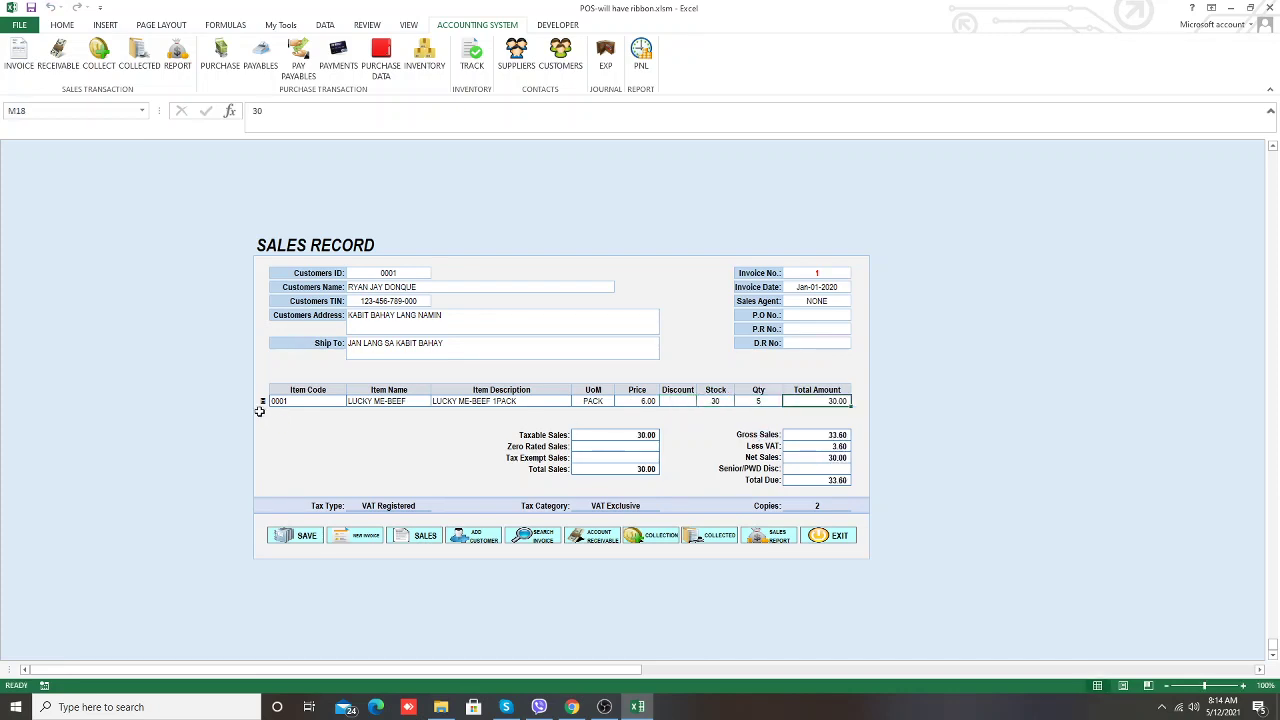
Step: Add LUCKY ME-CHICKEN, quantity 2, as the second line and save invoice 1
key(Tab)
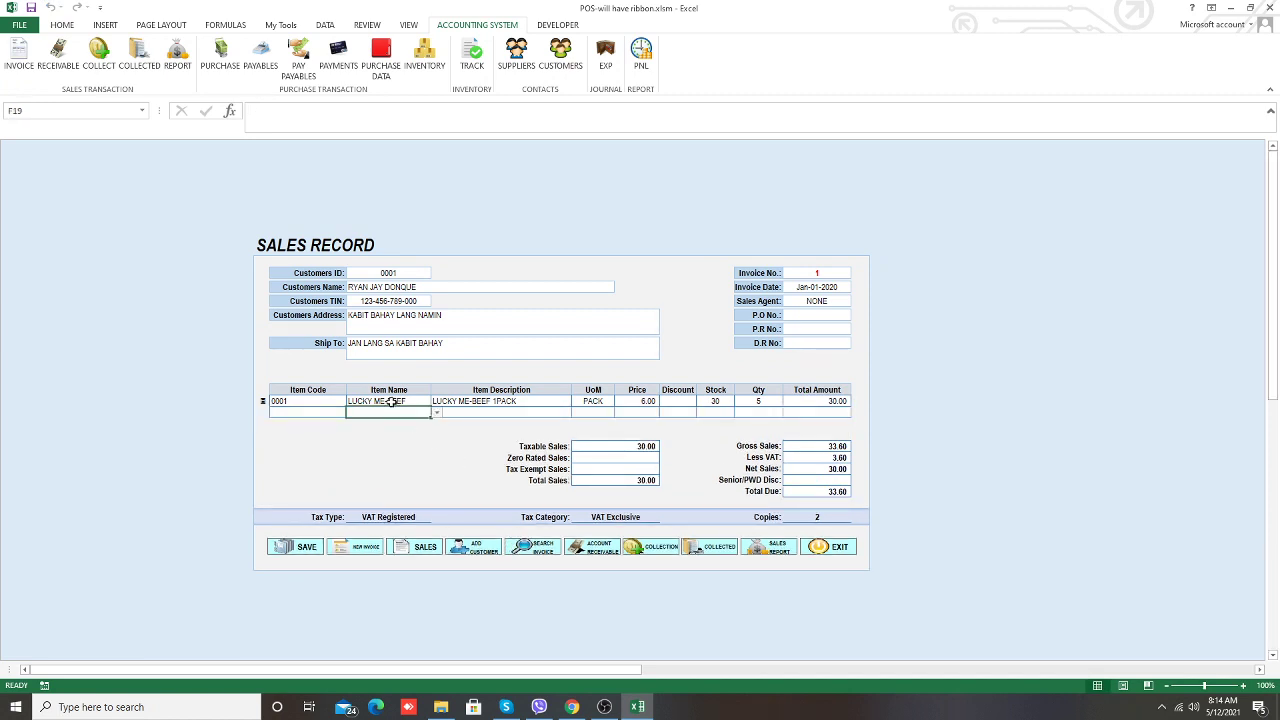
click(436, 412)
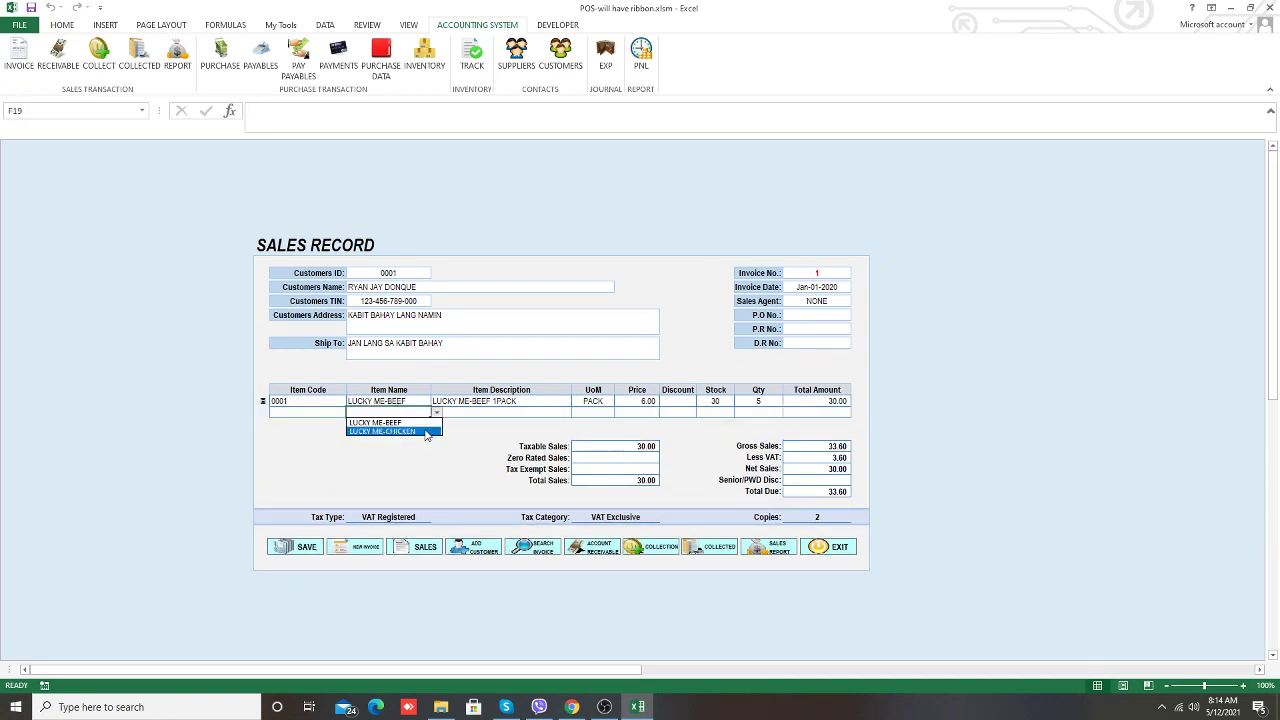
click(427, 432)
key(Tab)
key(Tab)
key(Tab)
key(Tab)
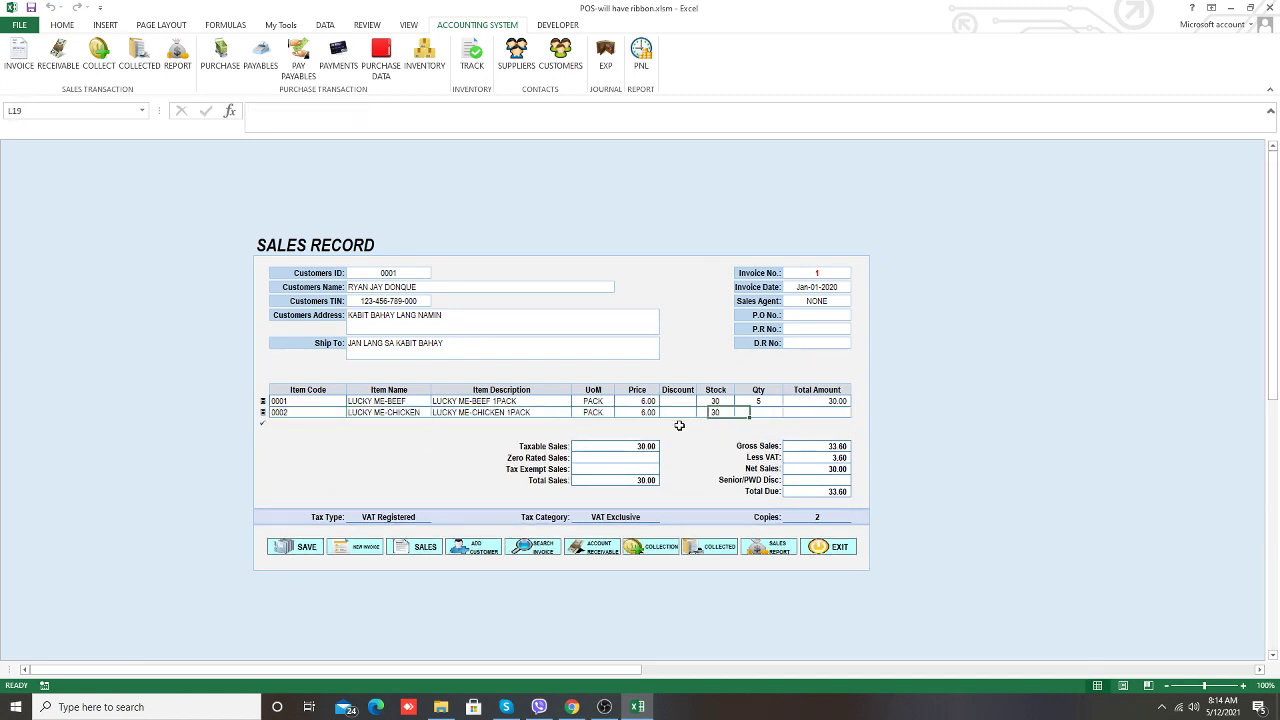
key(Tab)
text(2)
key(Tab)
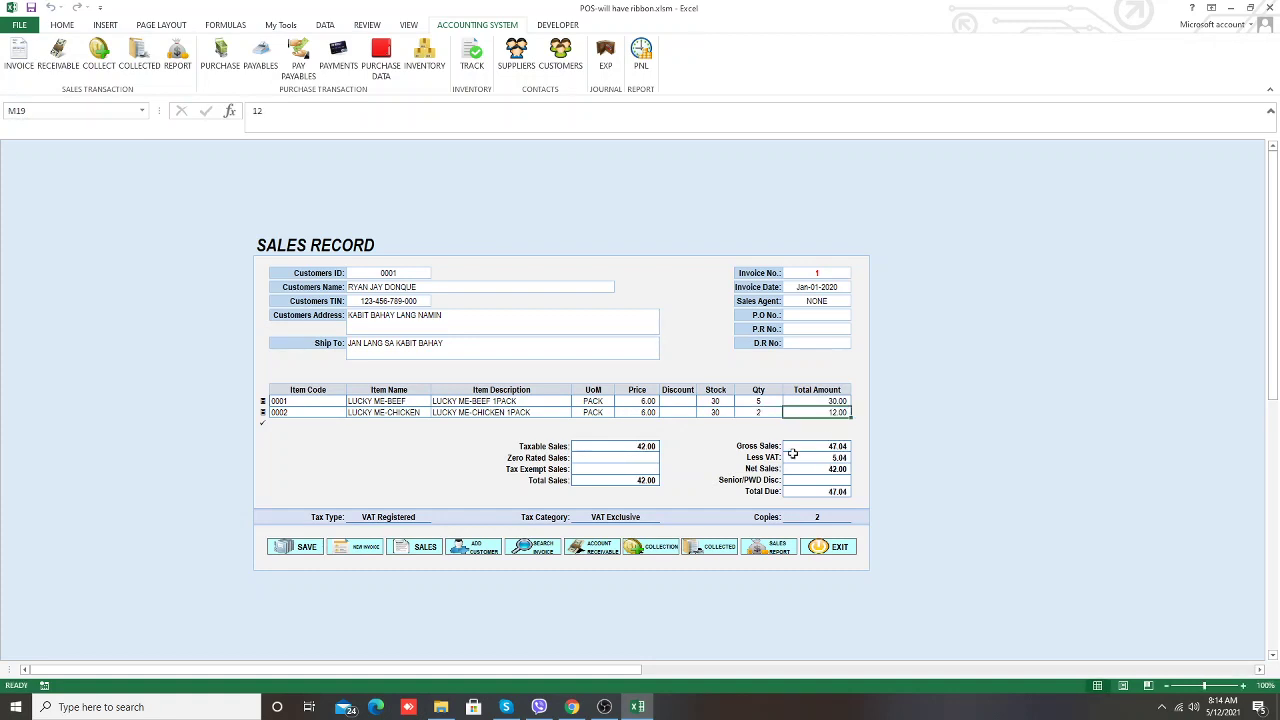
click(401, 412)
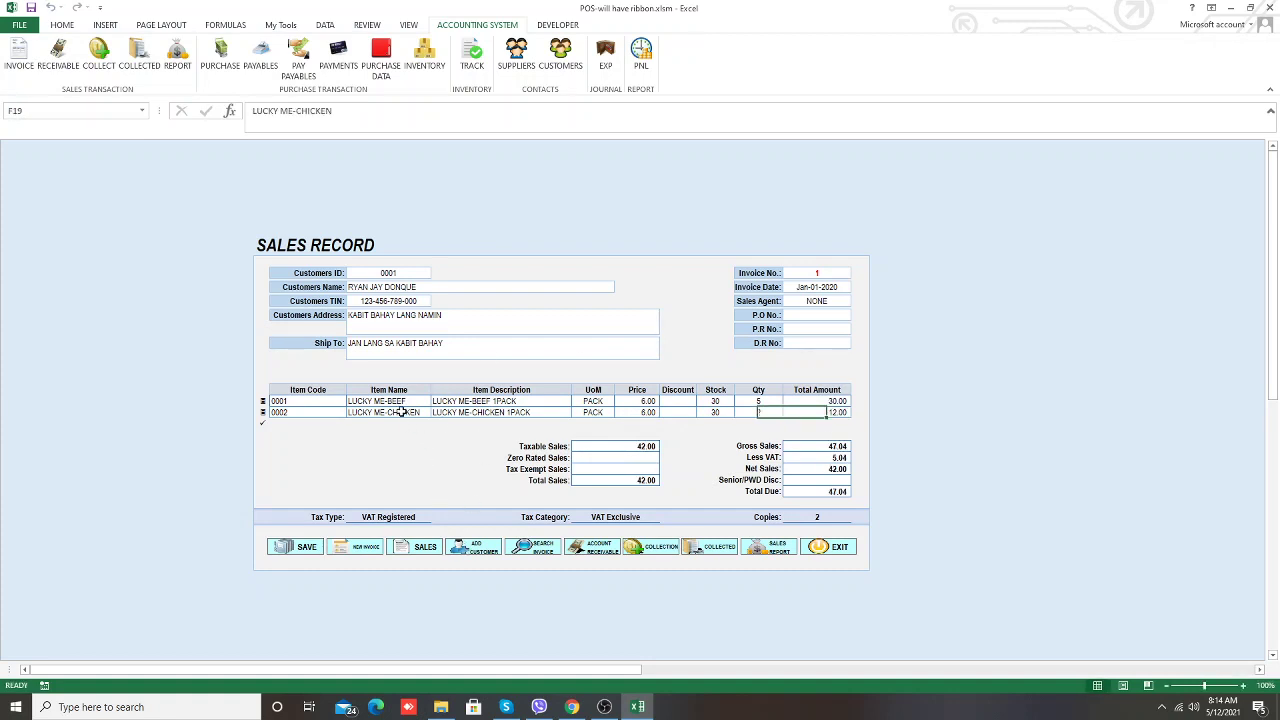
click(437, 412)
click(434, 432)
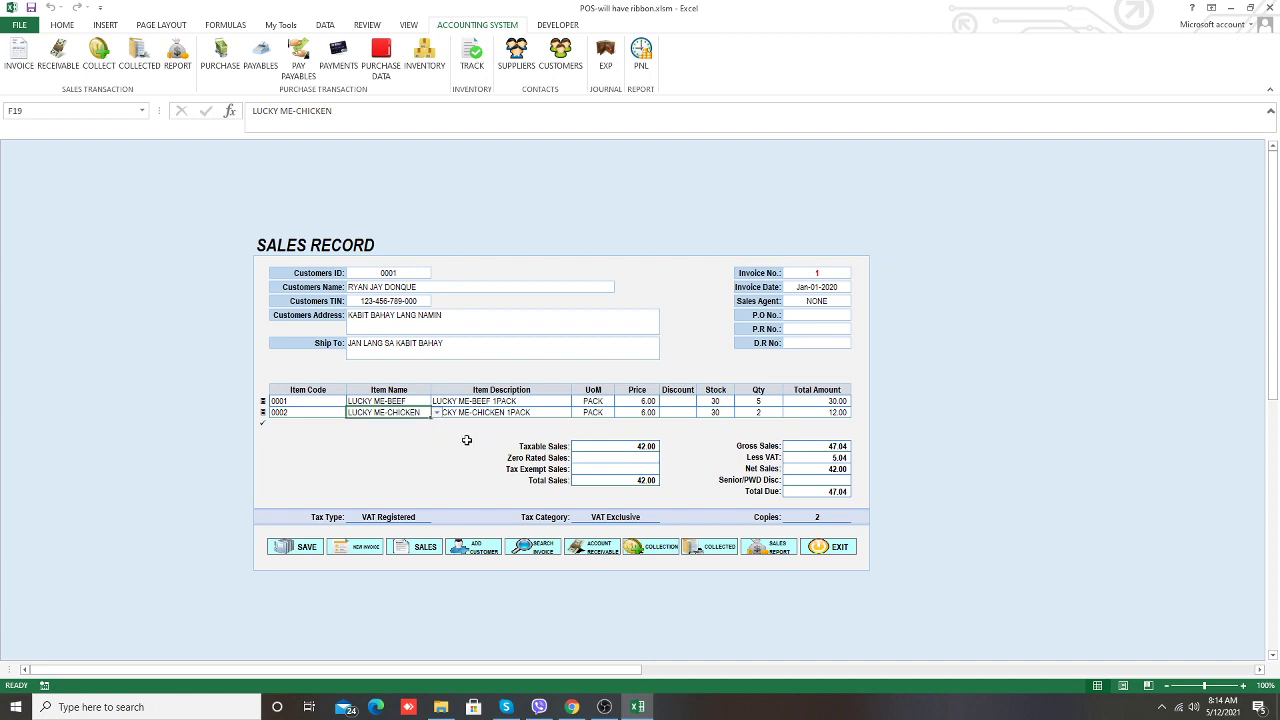
click(313, 547)
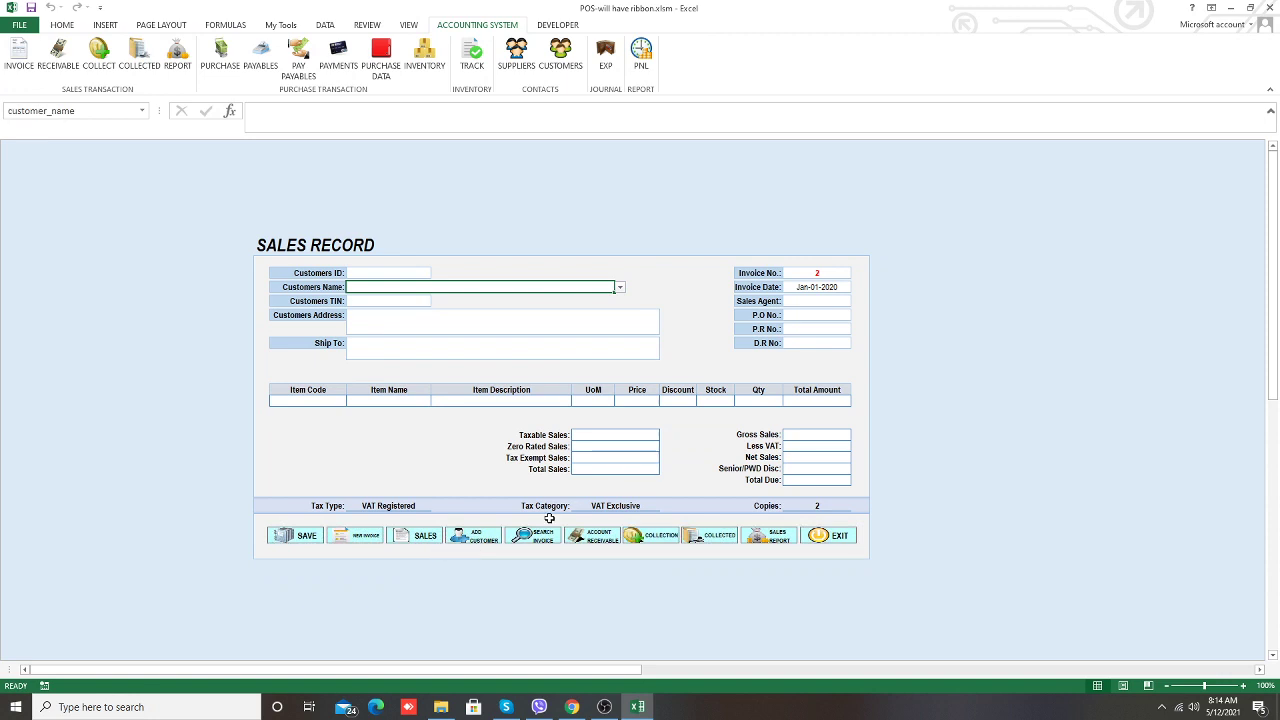
Step: Check the customer's 47.00 receivable from invoice 1, then start collection number 1
click(58, 60)
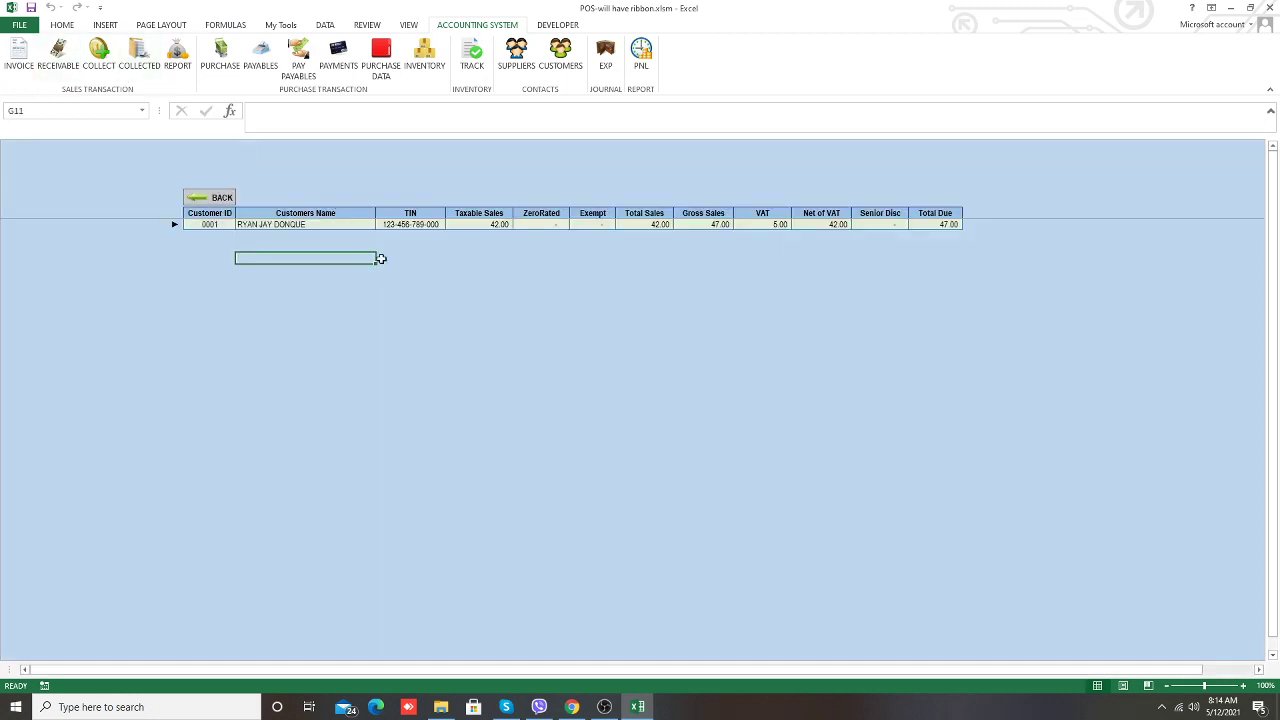
click(177, 224)
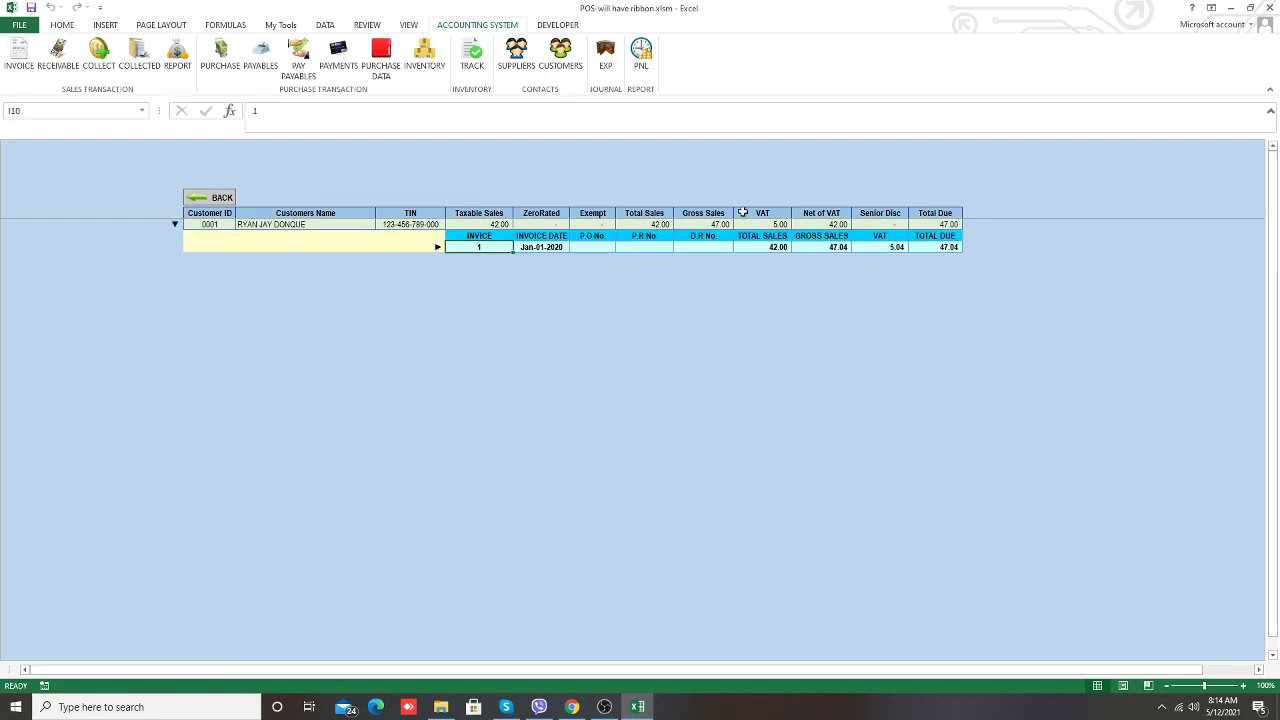
click(436, 248)
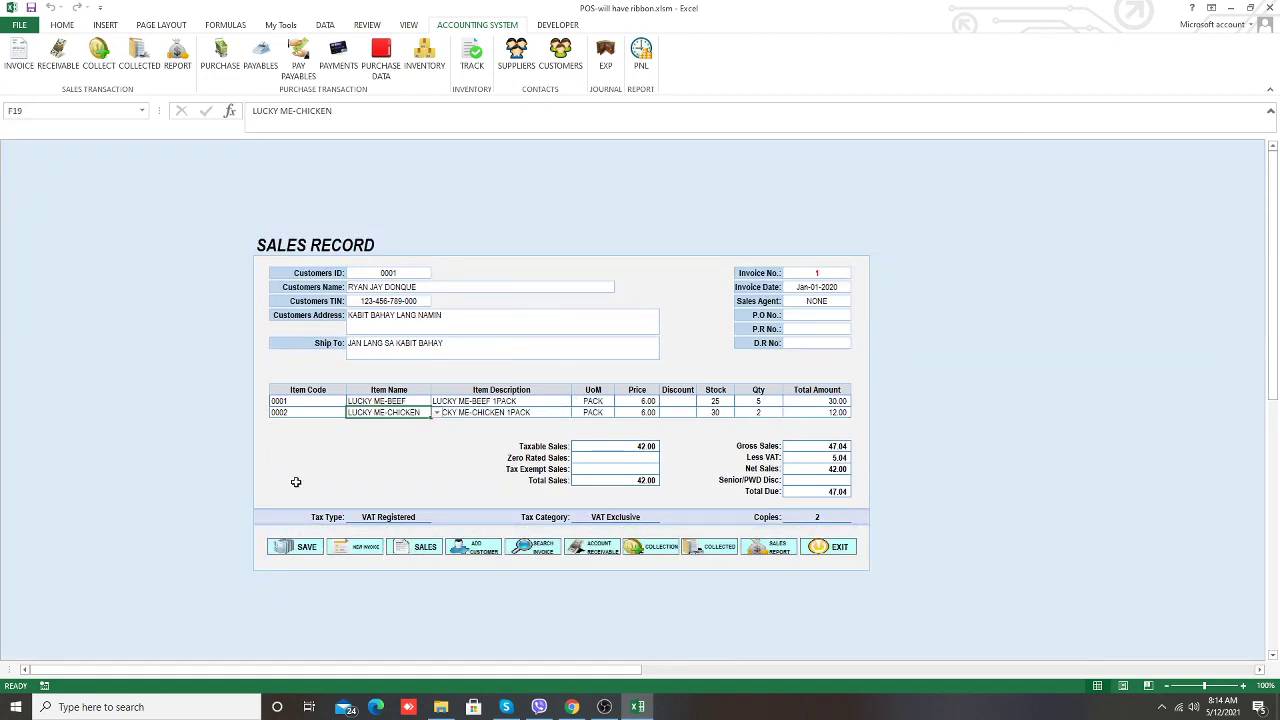
click(66, 63)
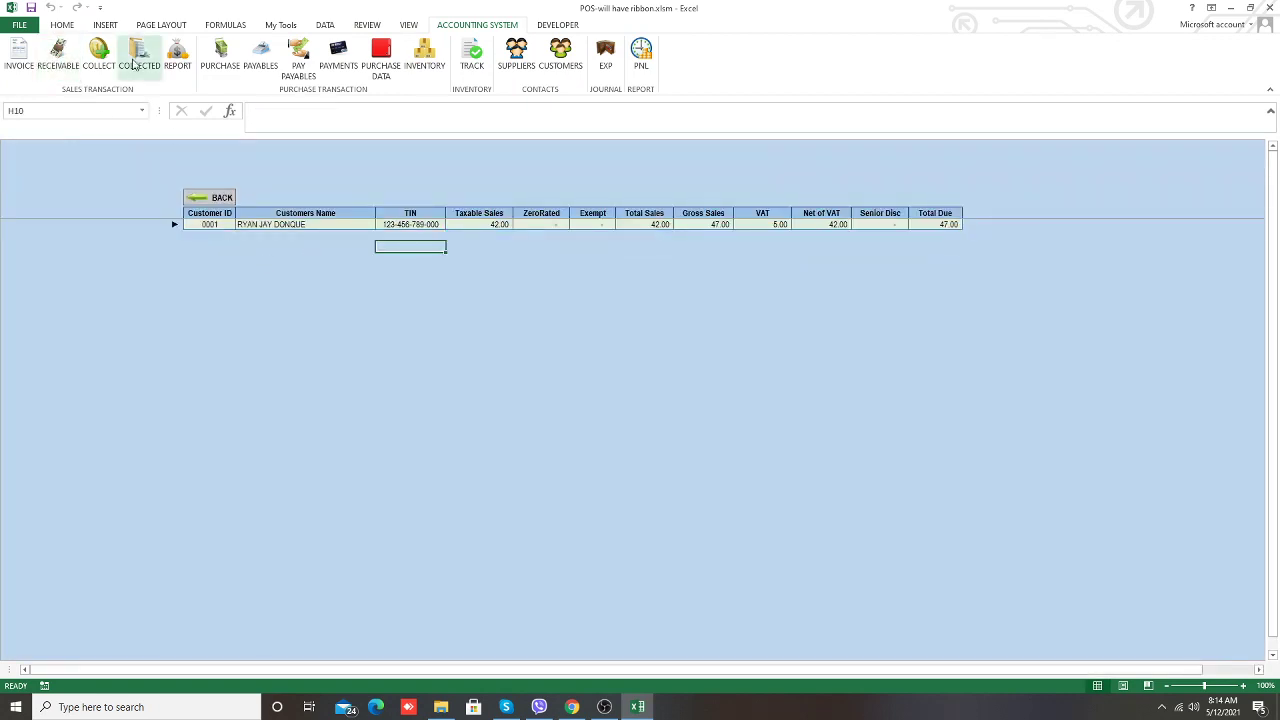
click(100, 58)
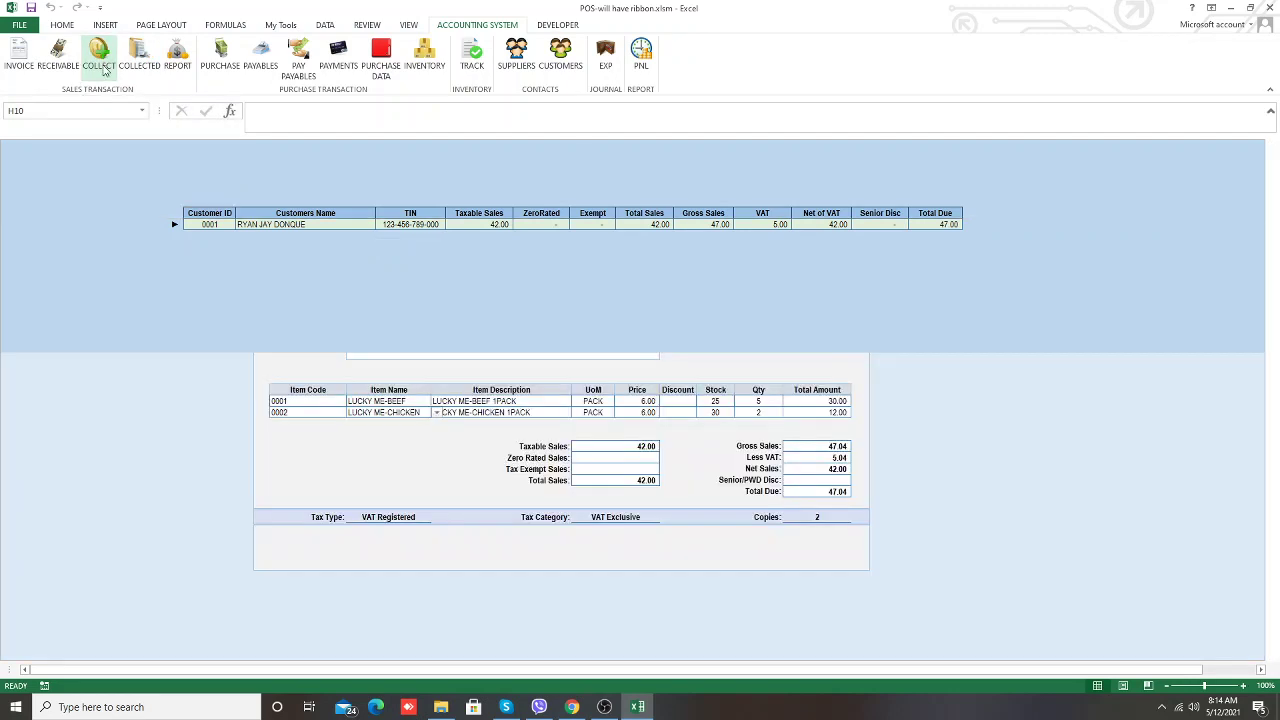
Step: Load the customer's open invoice 1 into the collection form from the Customers Name list
click(465, 241)
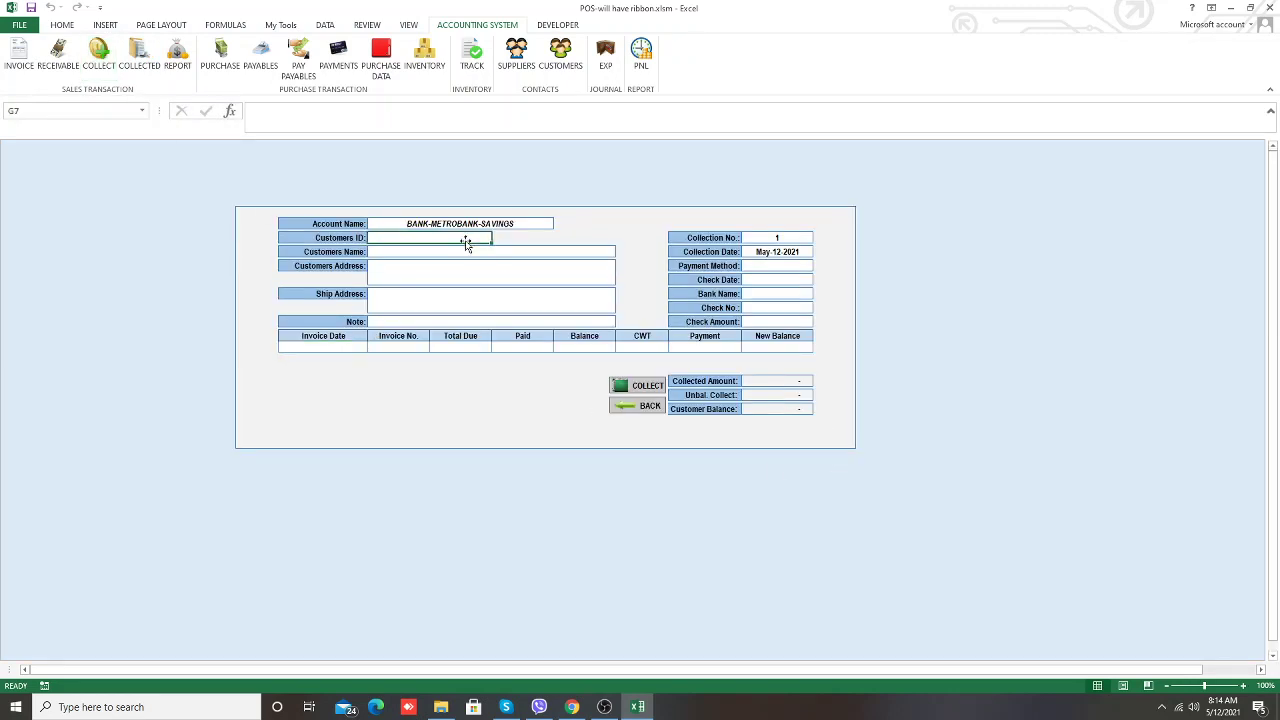
click(591, 251)
click(620, 254)
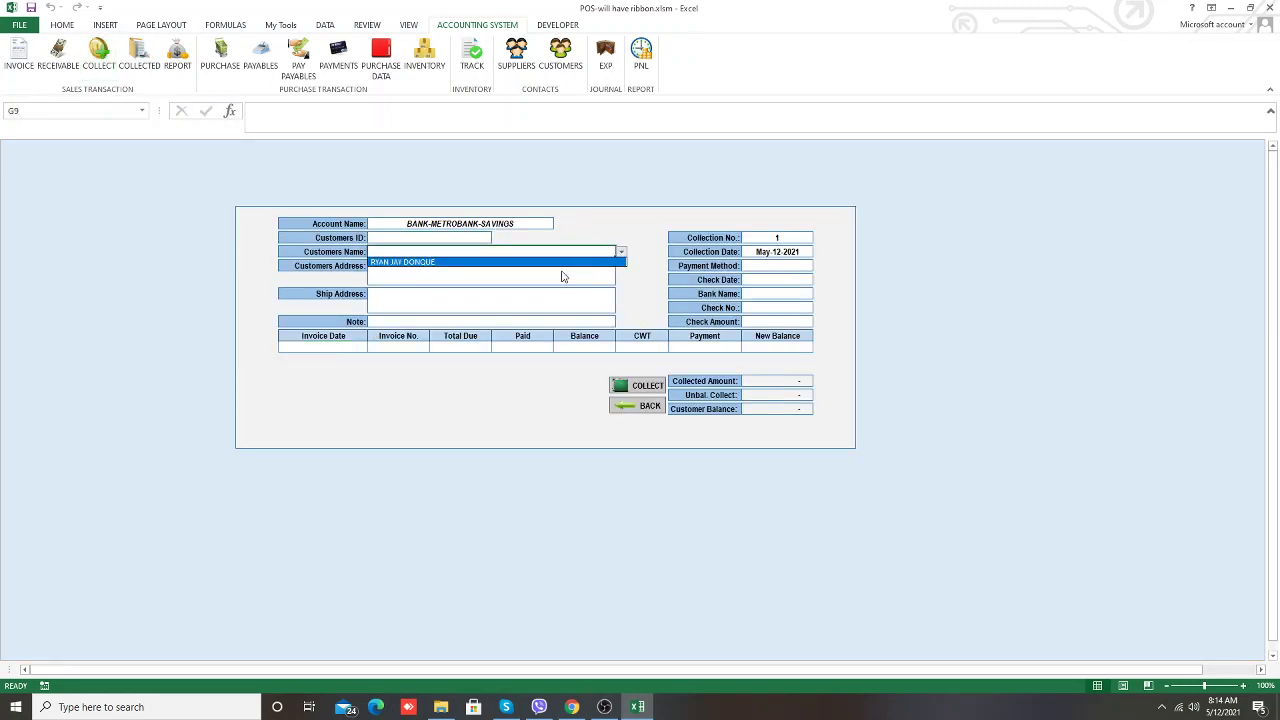
click(556, 263)
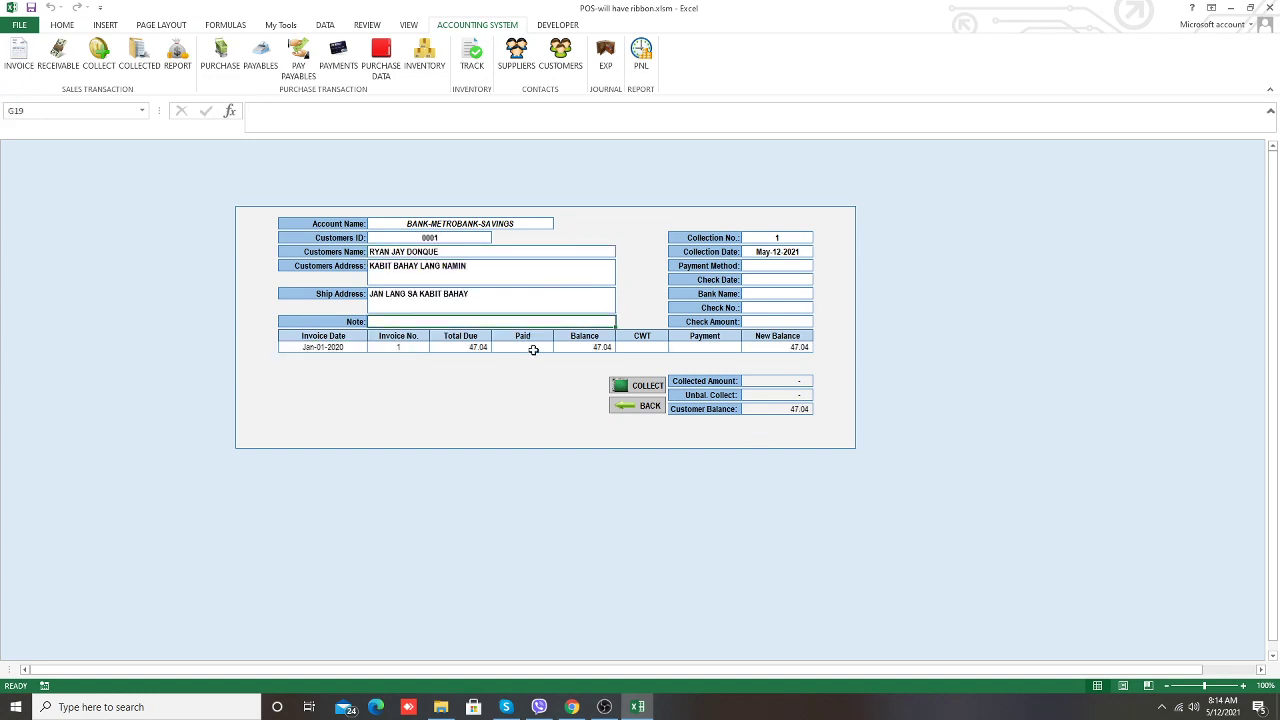
Step: Enter a 30.00 payment on invoice 1, leaving 17.04 owed, and attempt to post it
click(531, 348)
text(30)
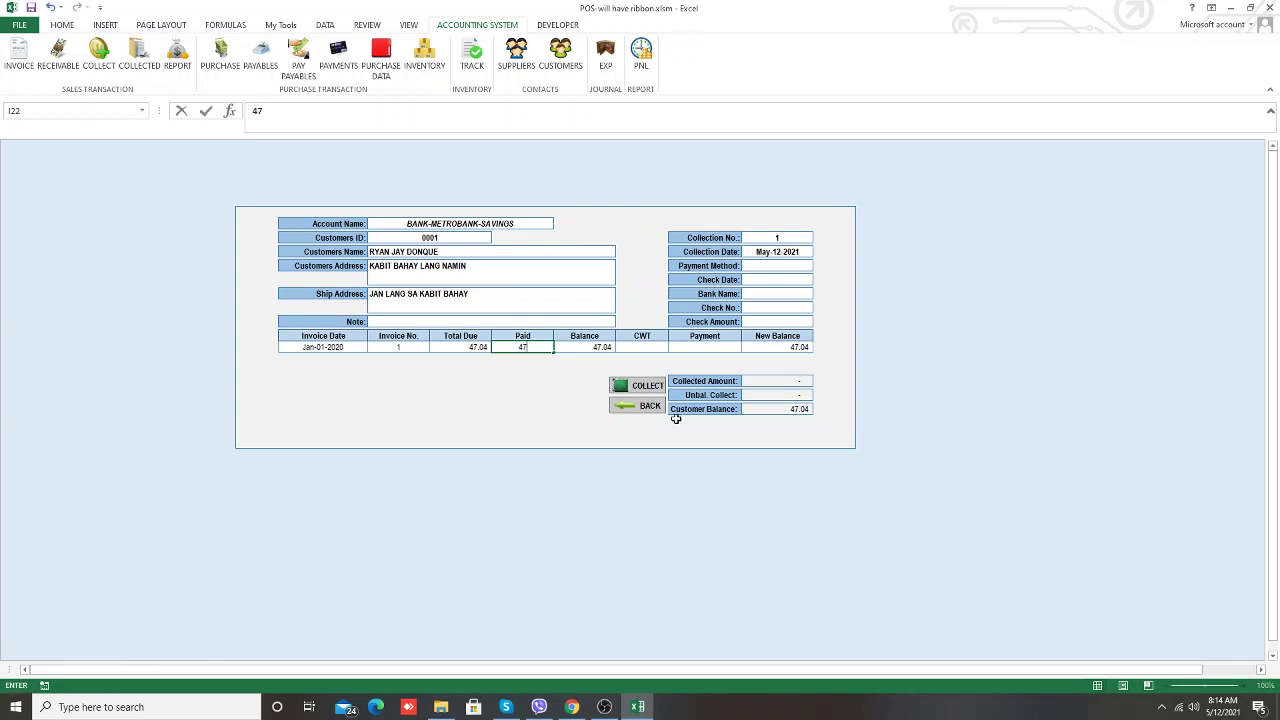
text(.04)
key(Tab)
key(Tab)
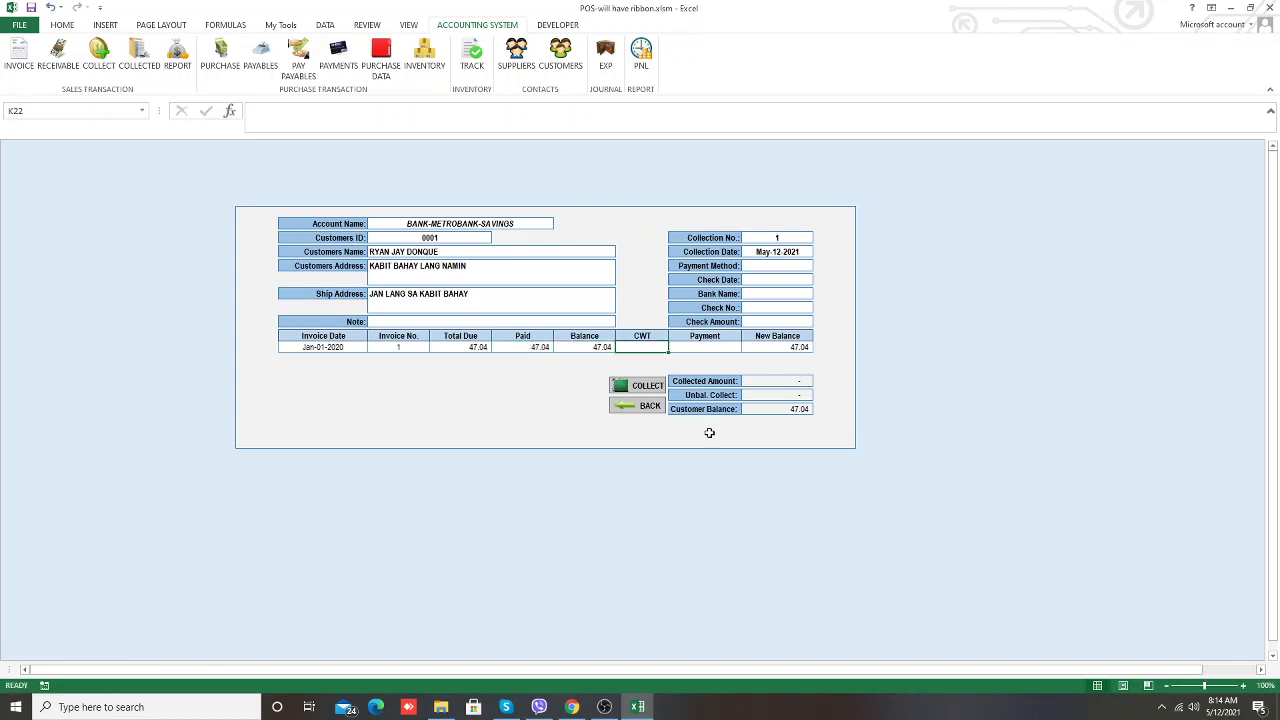
click(542, 348)
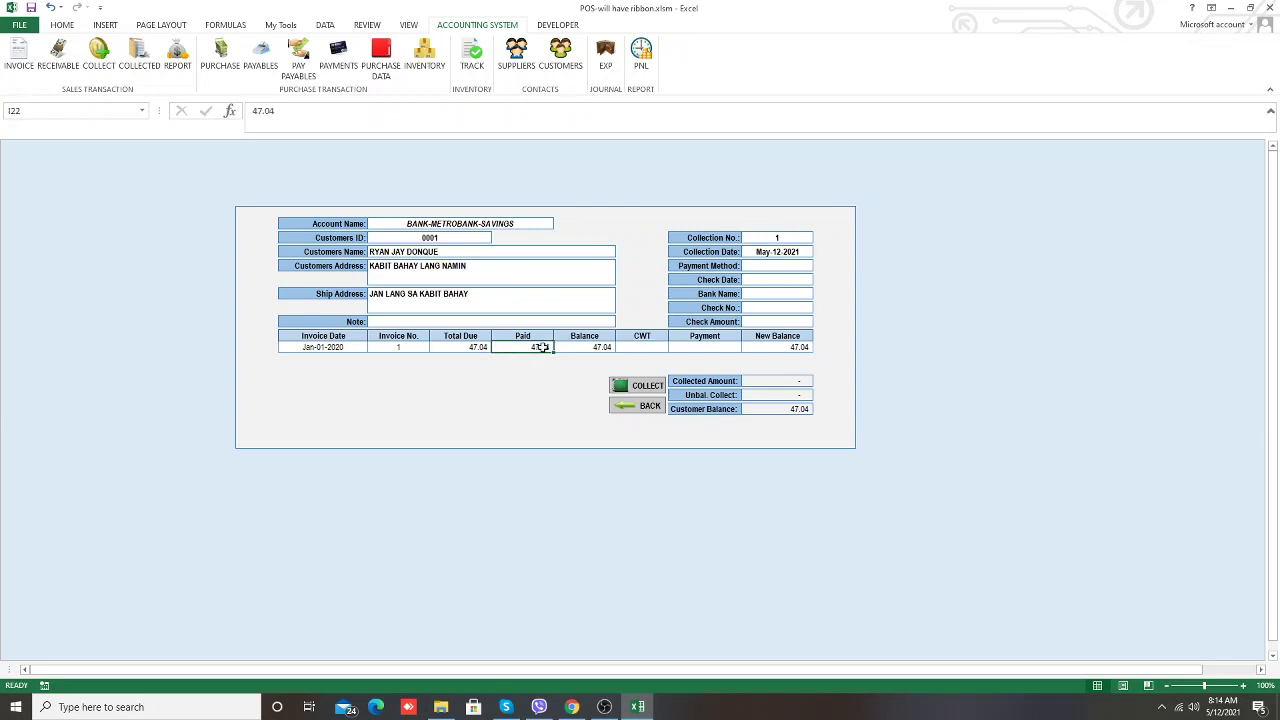
key(Tab)
key(Tab)
text(47)
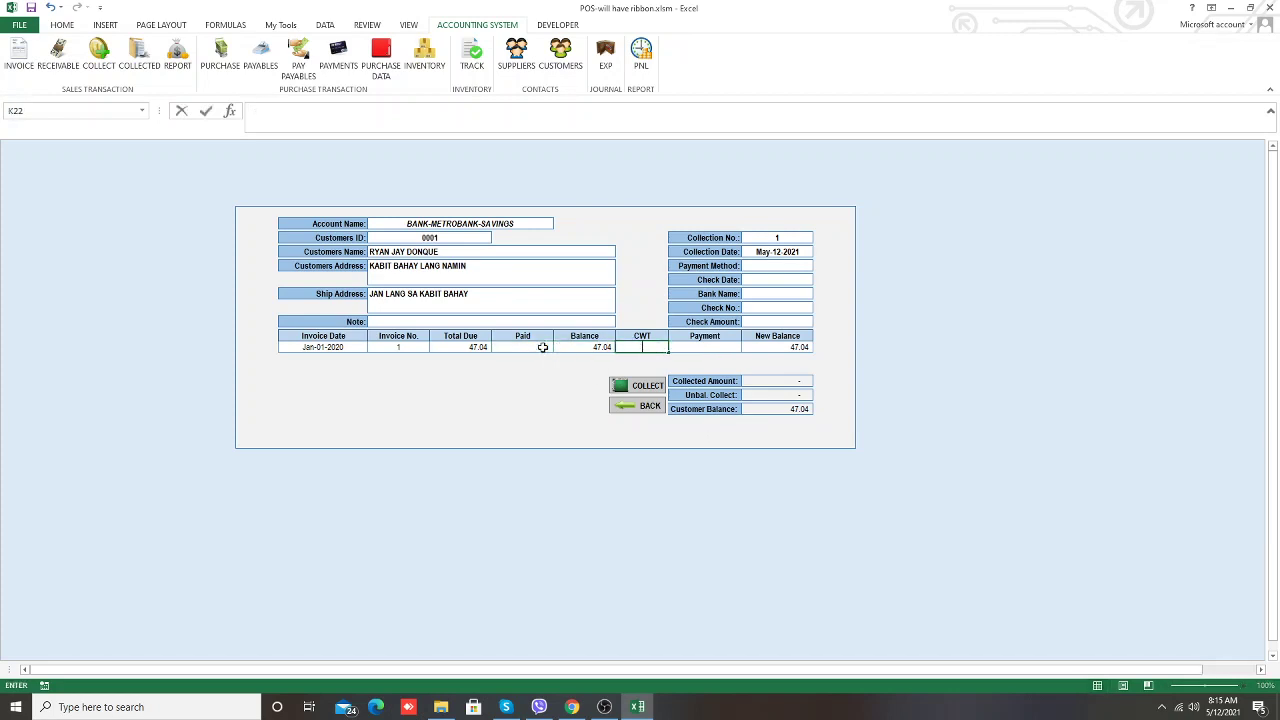
key(Tab)
text(47.04)
key(Return)
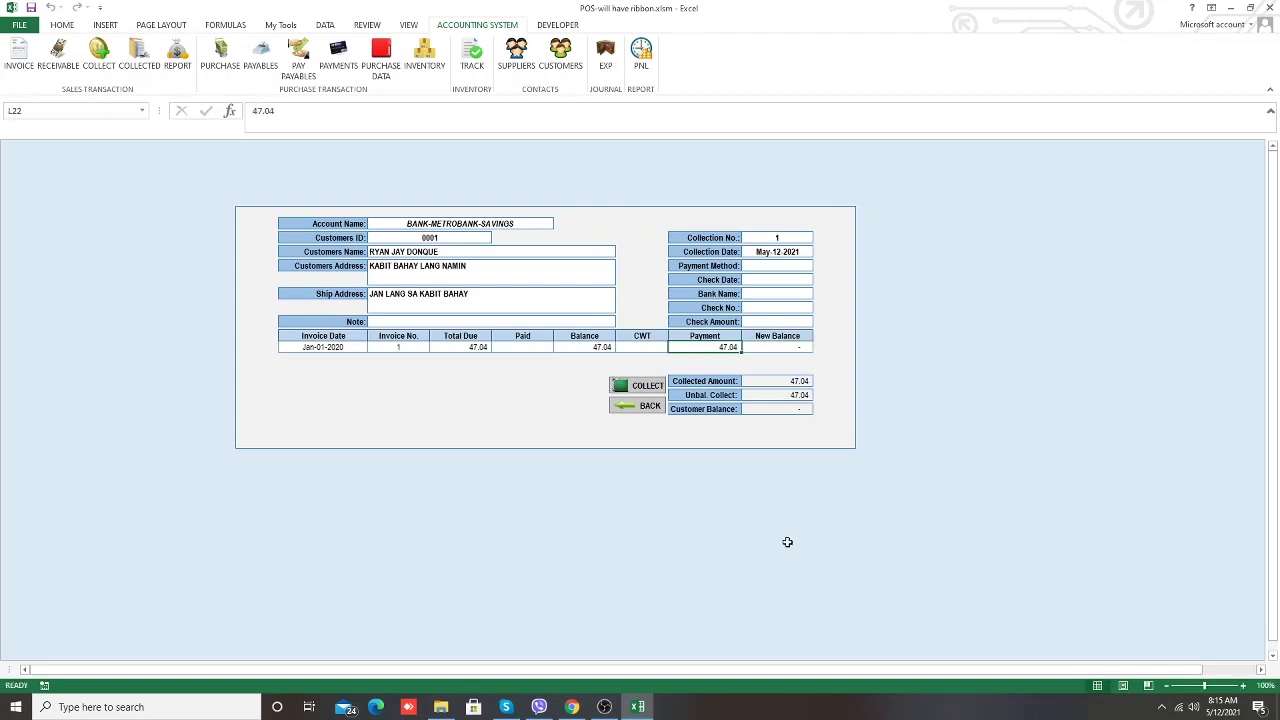
text(30)
key(Tab)
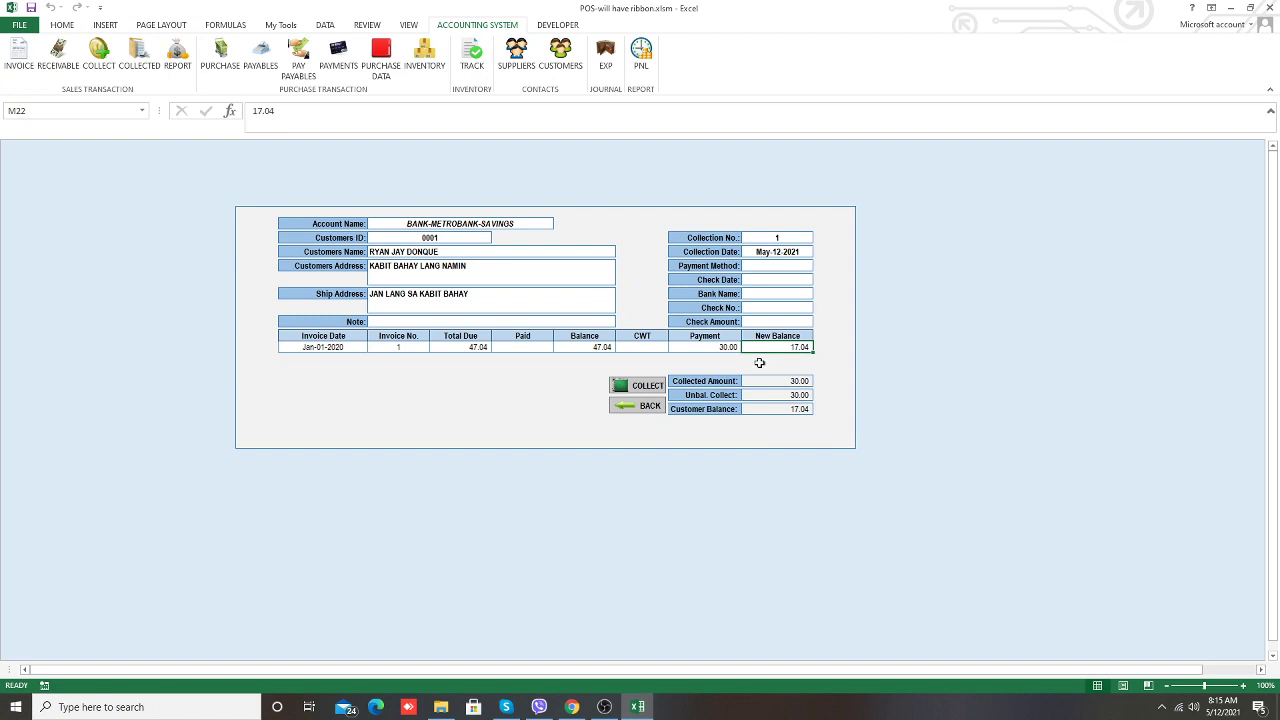
click(652, 386)
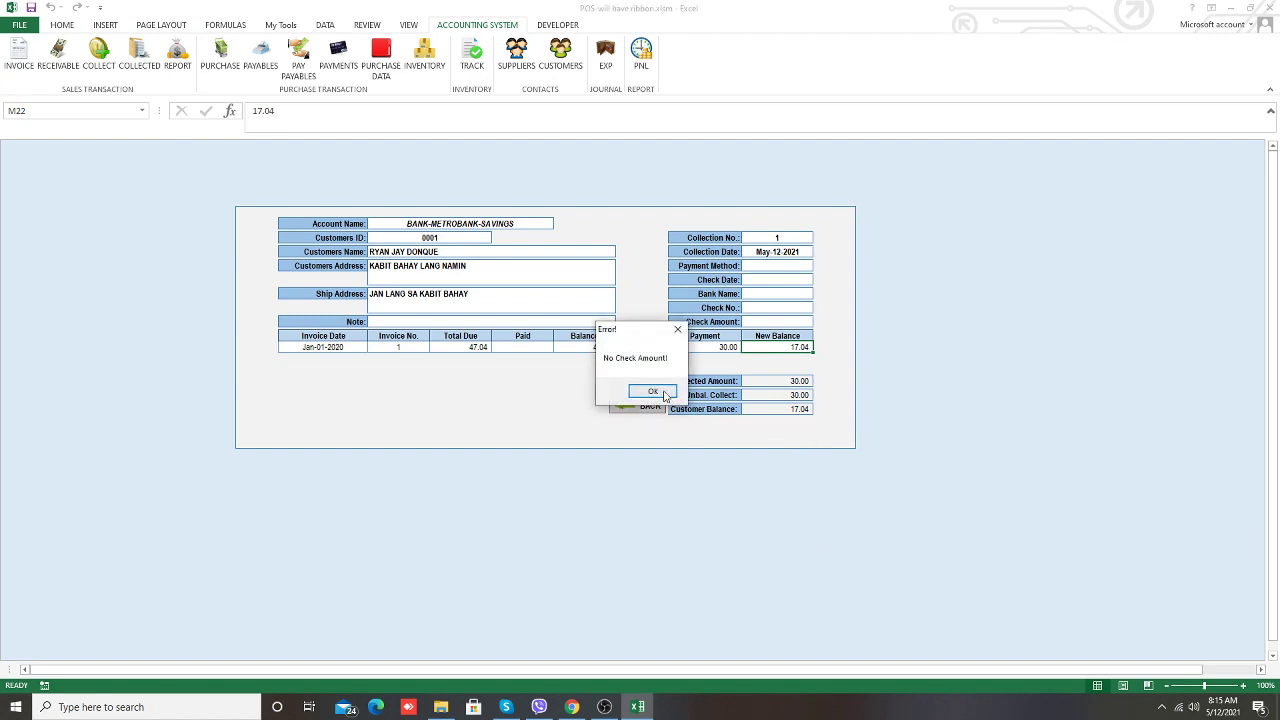
Step: Dismiss the 'No Check Amount!' error and set the payment method to CASH
click(652, 391)
click(786, 266)
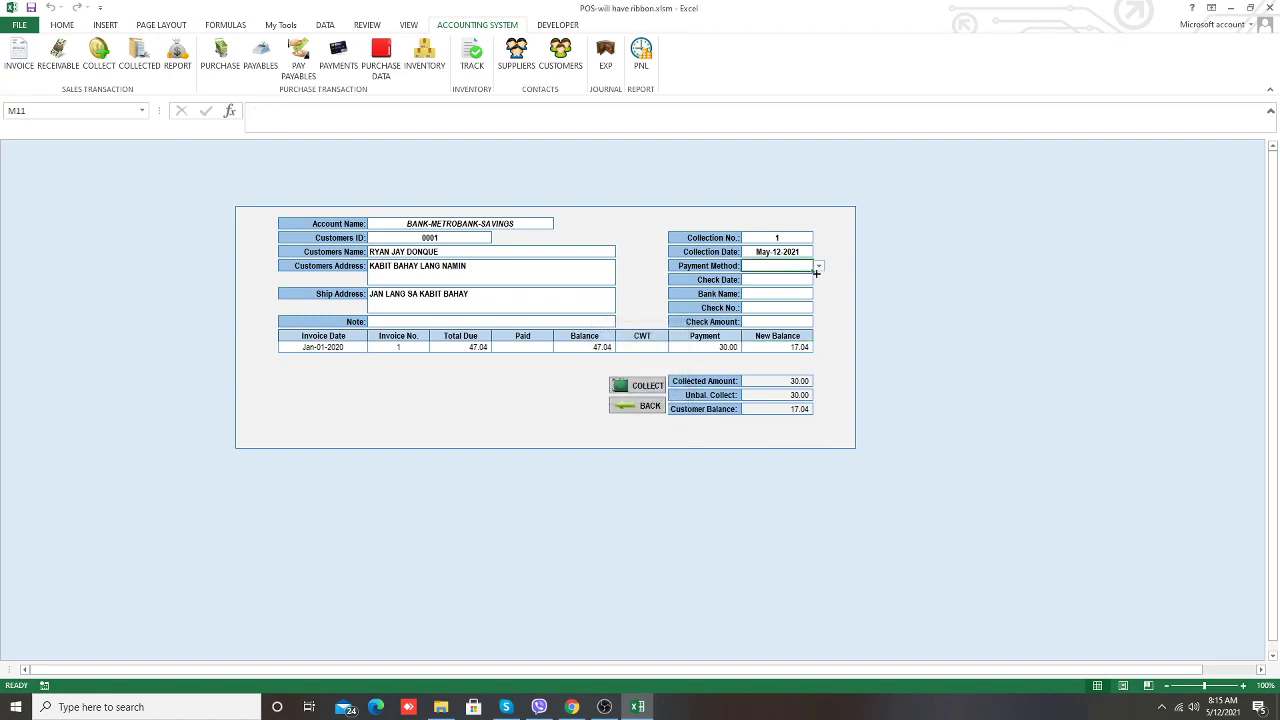
click(818, 267)
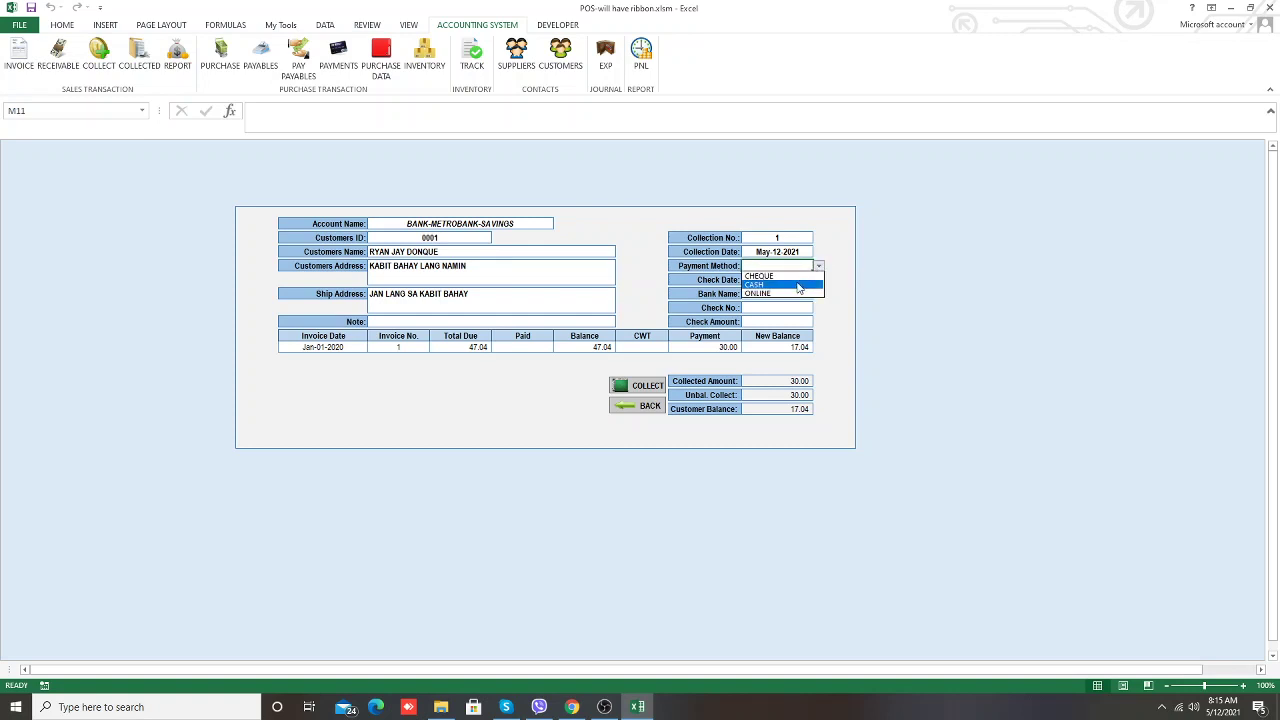
click(799, 285)
Step: Enter a 30.00 check amount and post collection 1
click(768, 293)
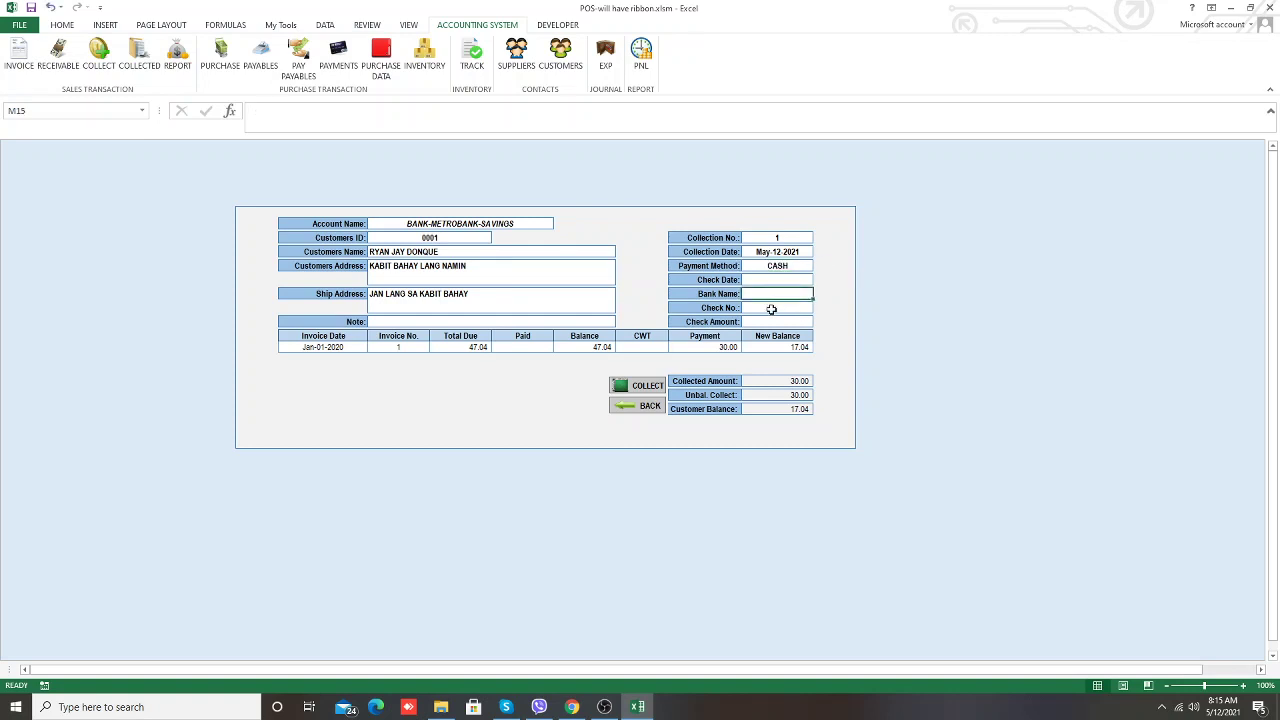
click(770, 307)
click(775, 321)
text(17.04)
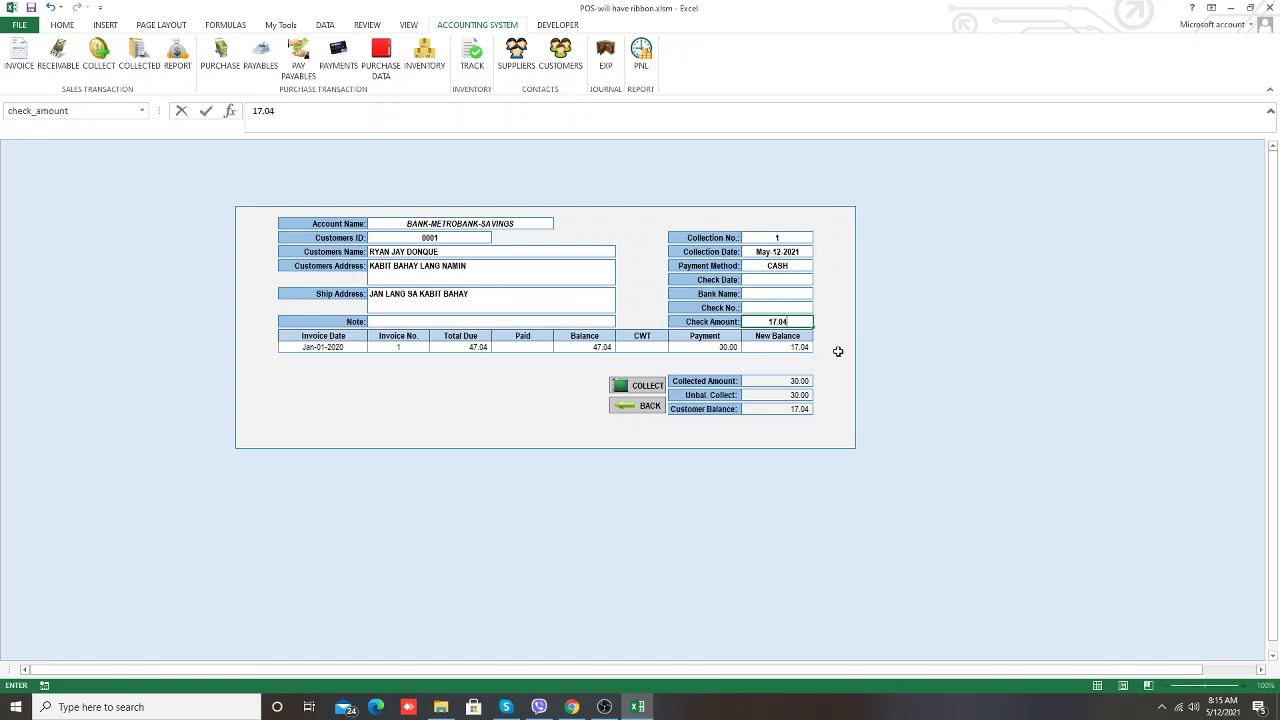
key(Return)
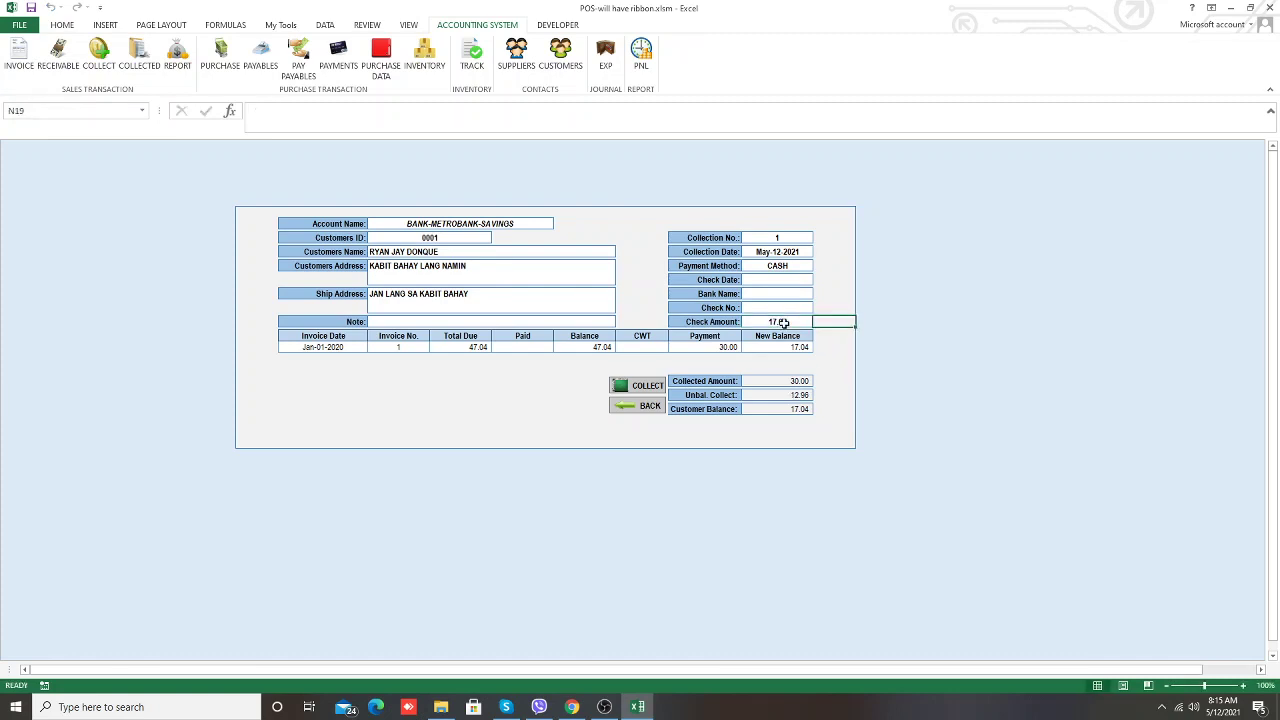
click(783, 321)
key(Tab)
click(646, 388)
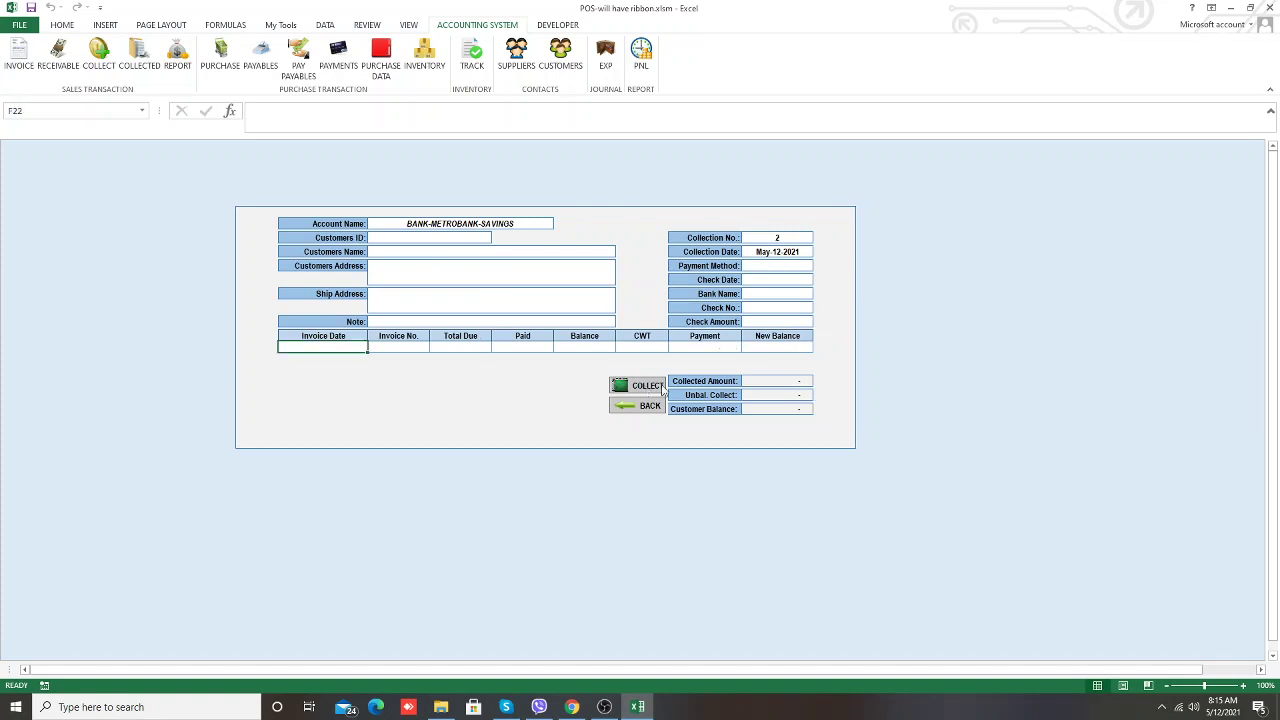
Step: Reload the customer's invoice 1 and enter a 17.04 payment for the remaining balance
click(575, 251)
click(621, 252)
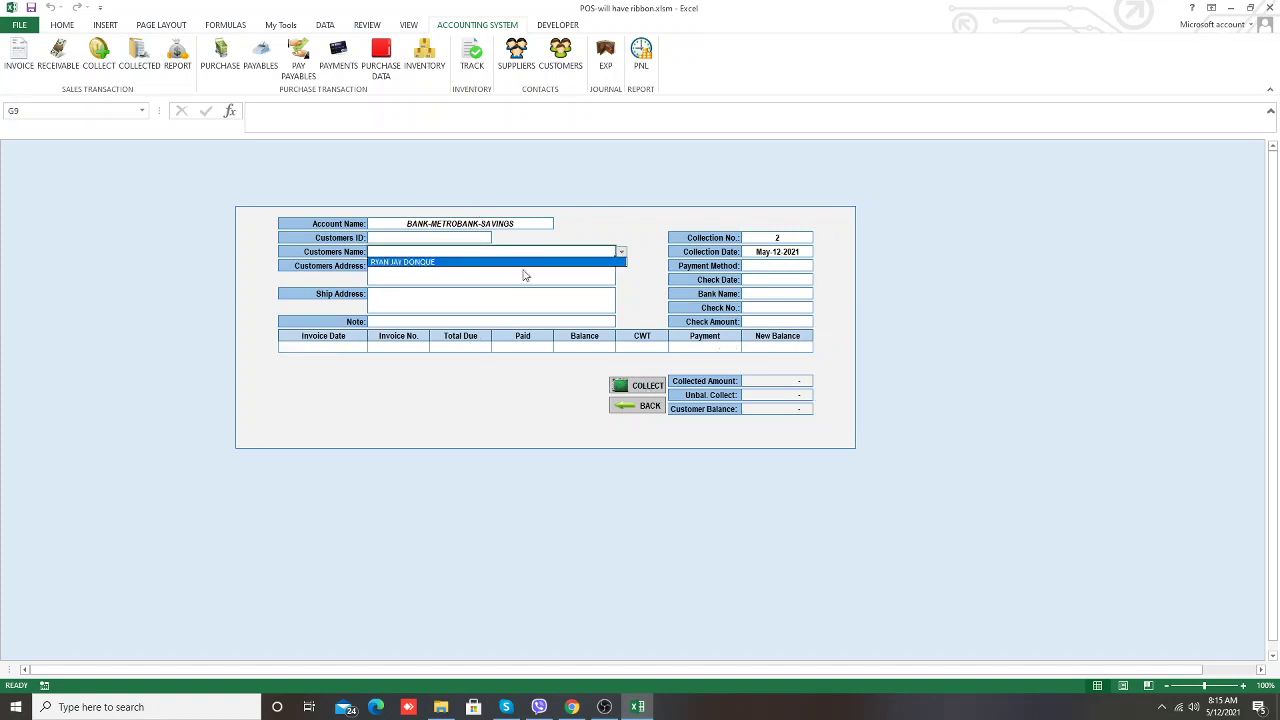
click(497, 264)
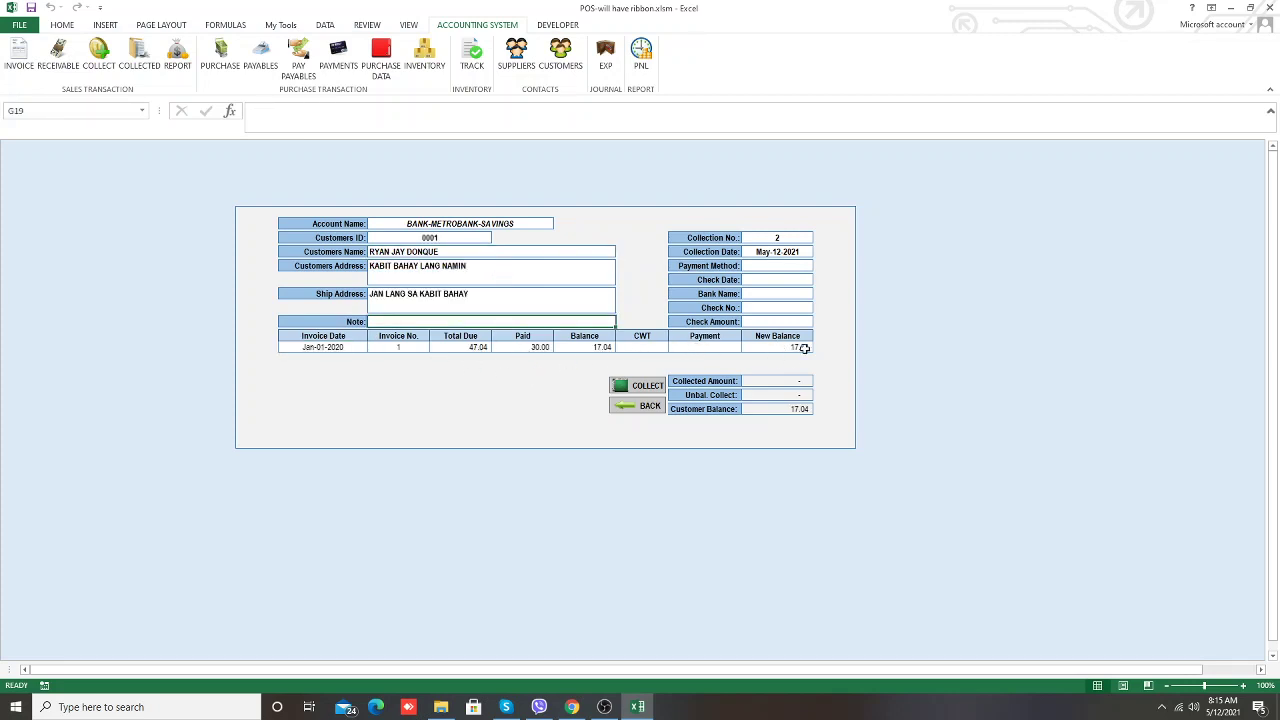
click(703, 348)
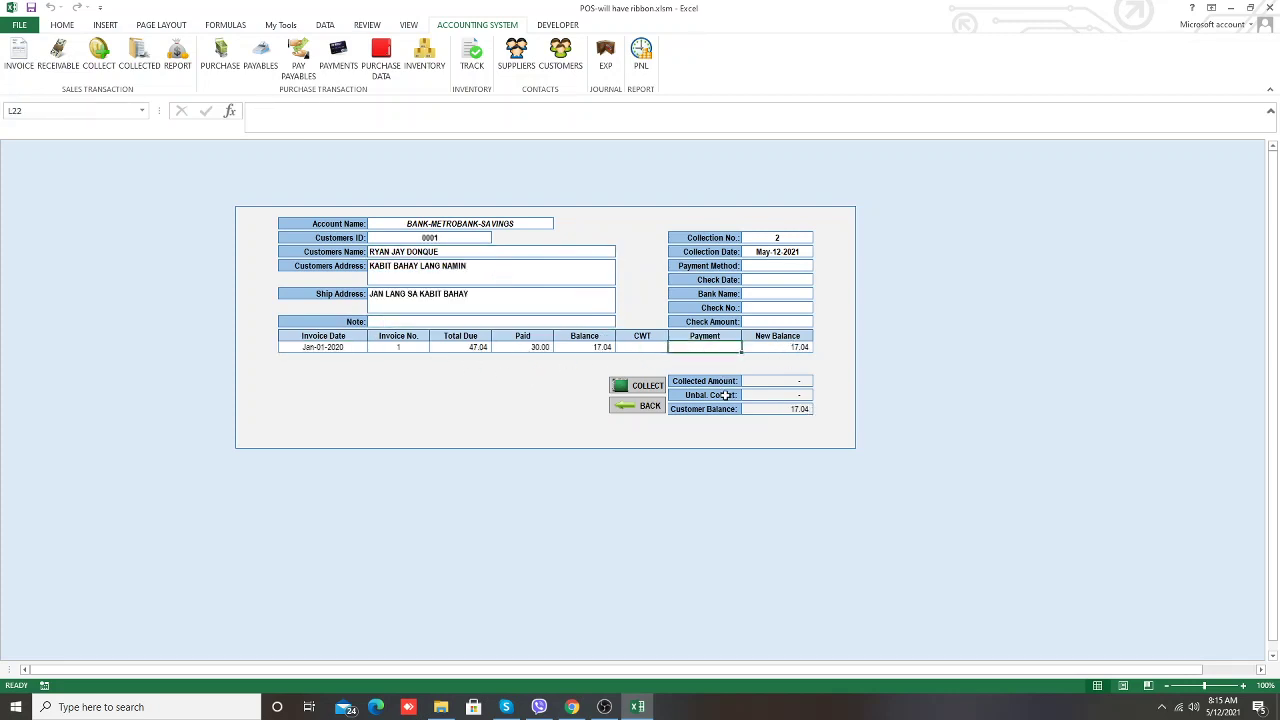
text(17.04)
key(Return)
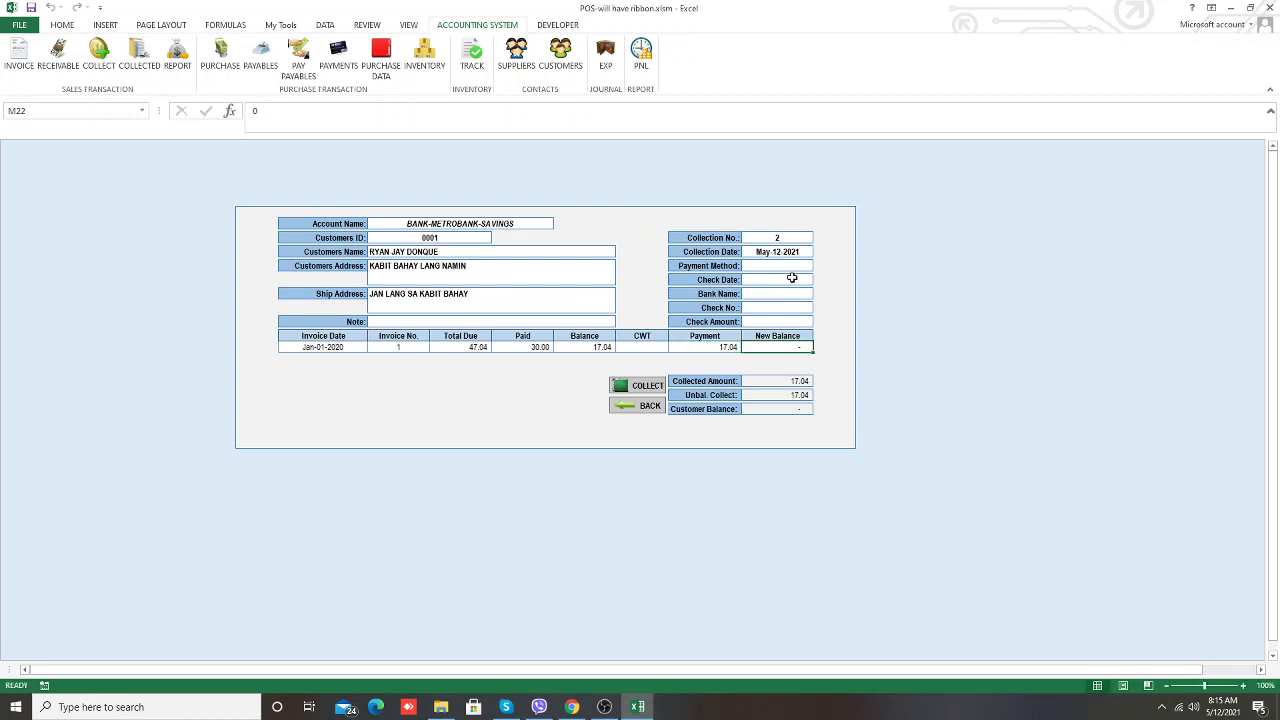
Step: Set the payment method to CASH, confirm the 17.04 check amount, and post collection 2
click(790, 280)
click(792, 265)
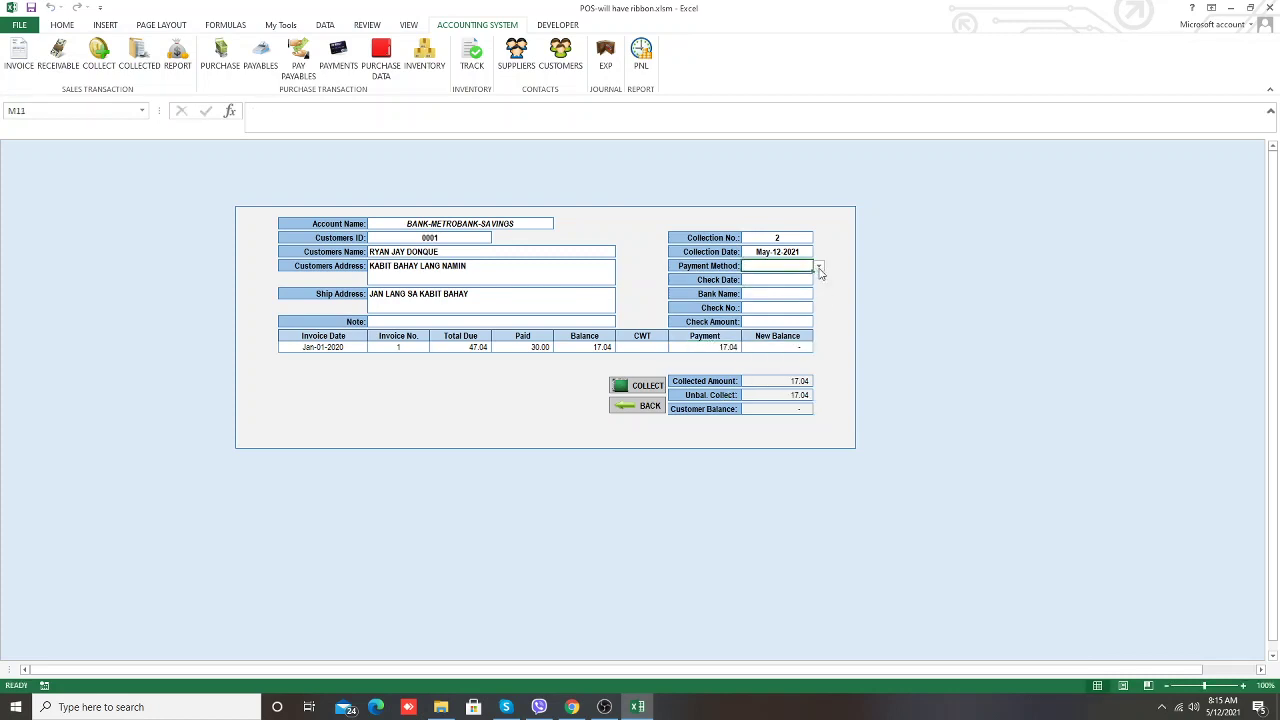
click(818, 267)
click(795, 285)
click(778, 293)
click(777, 321)
text(17.04)
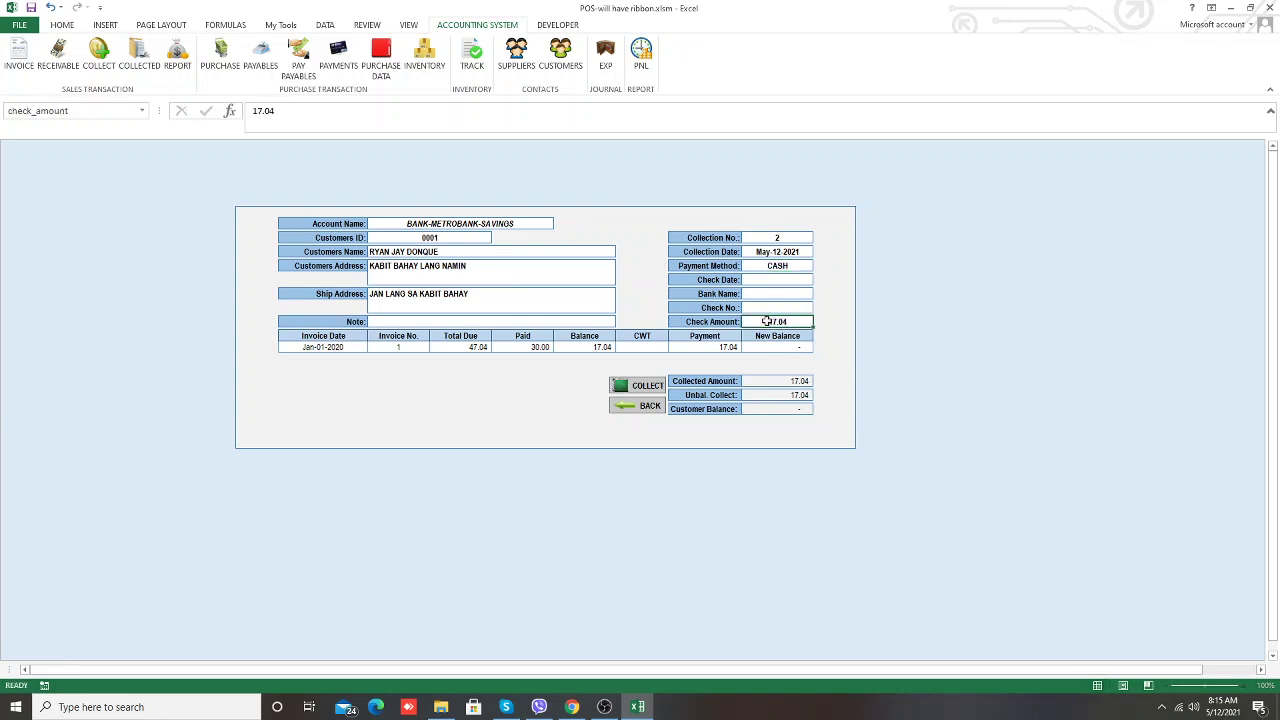
click(822, 321)
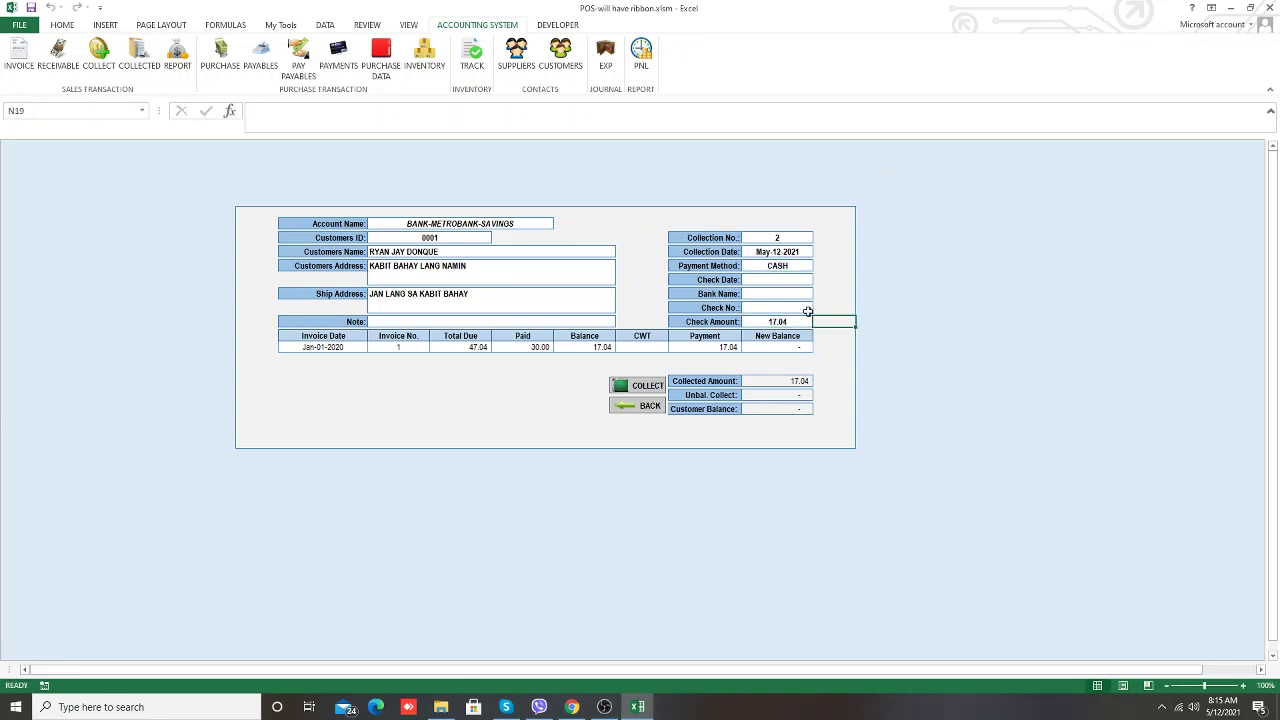
click(642, 388)
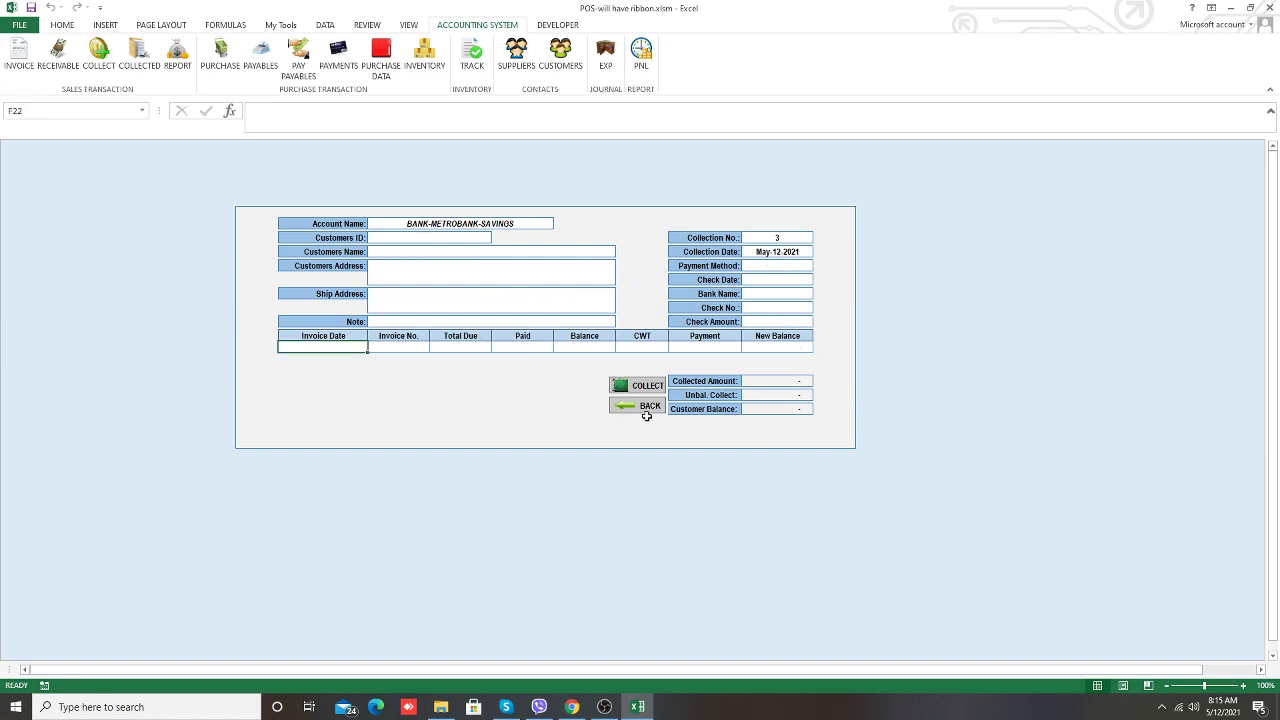
Step: Review the customer receivables list with the customer's invoice details expanded
click(58, 55)
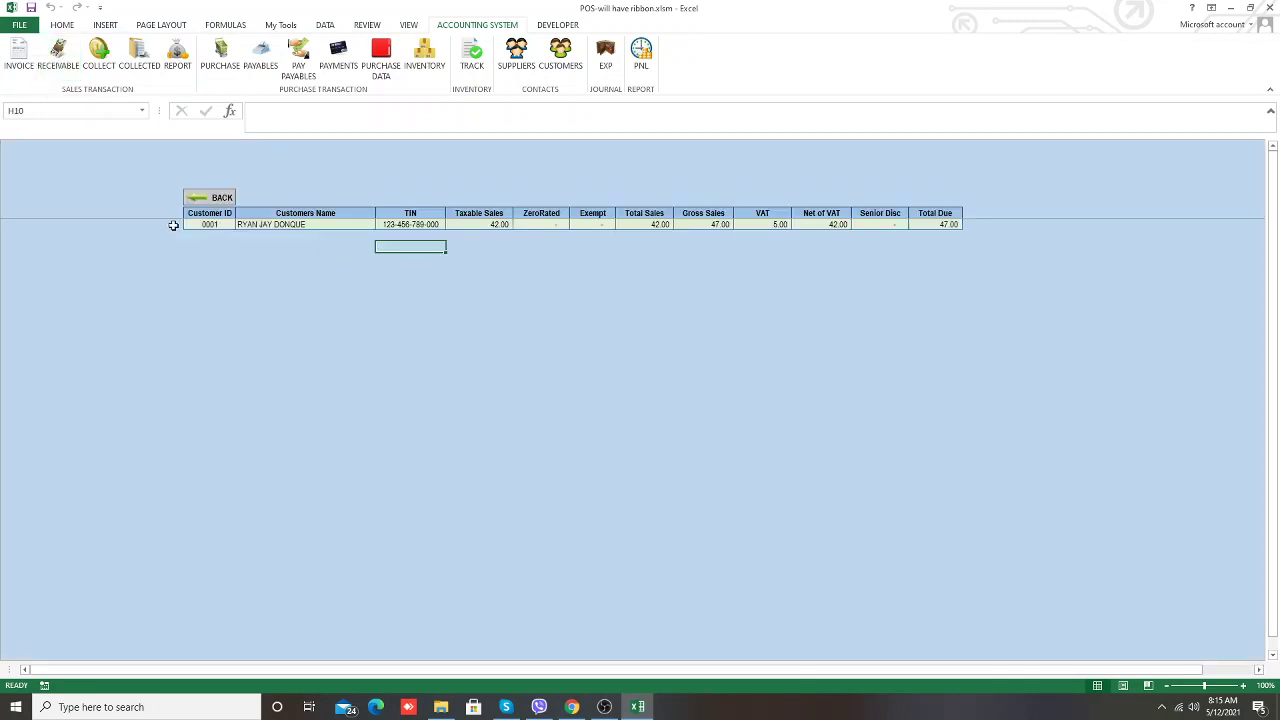
click(170, 224)
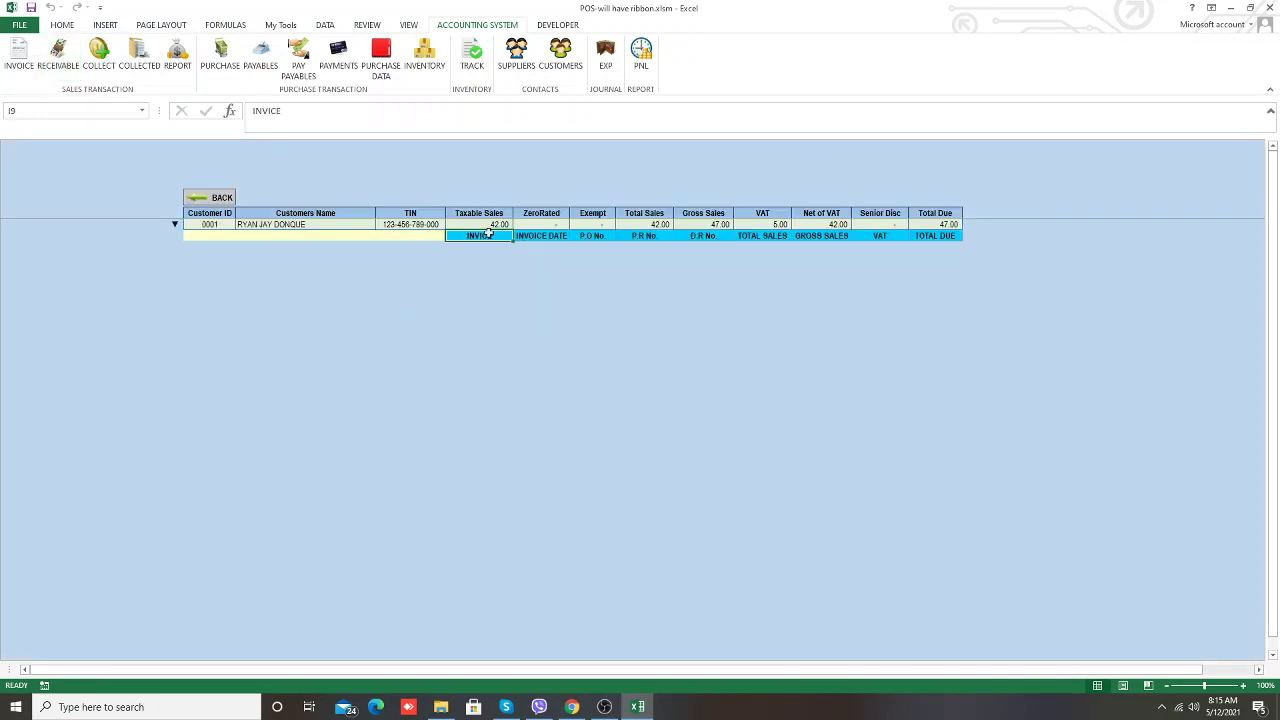
click(467, 248)
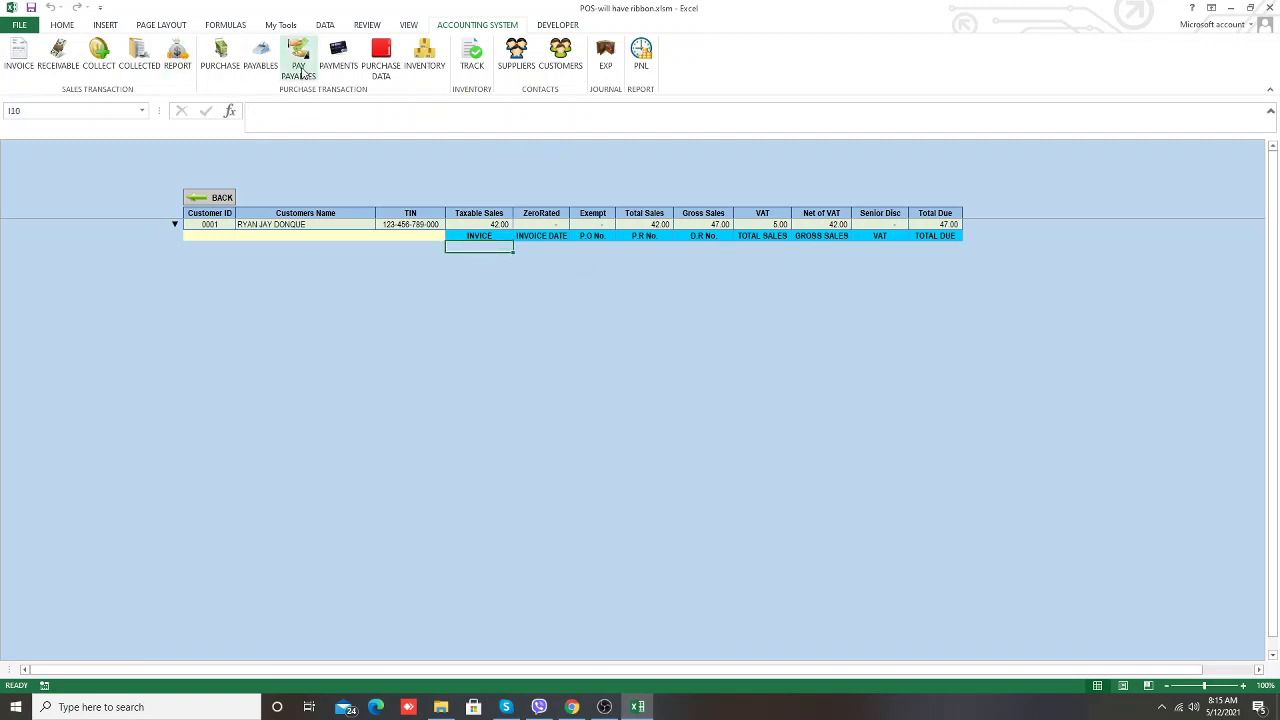
Step: Check the stock counts of LUCKY ME-BEEF and LUCKY ME-CHICKEN in the inventory list
click(222, 56)
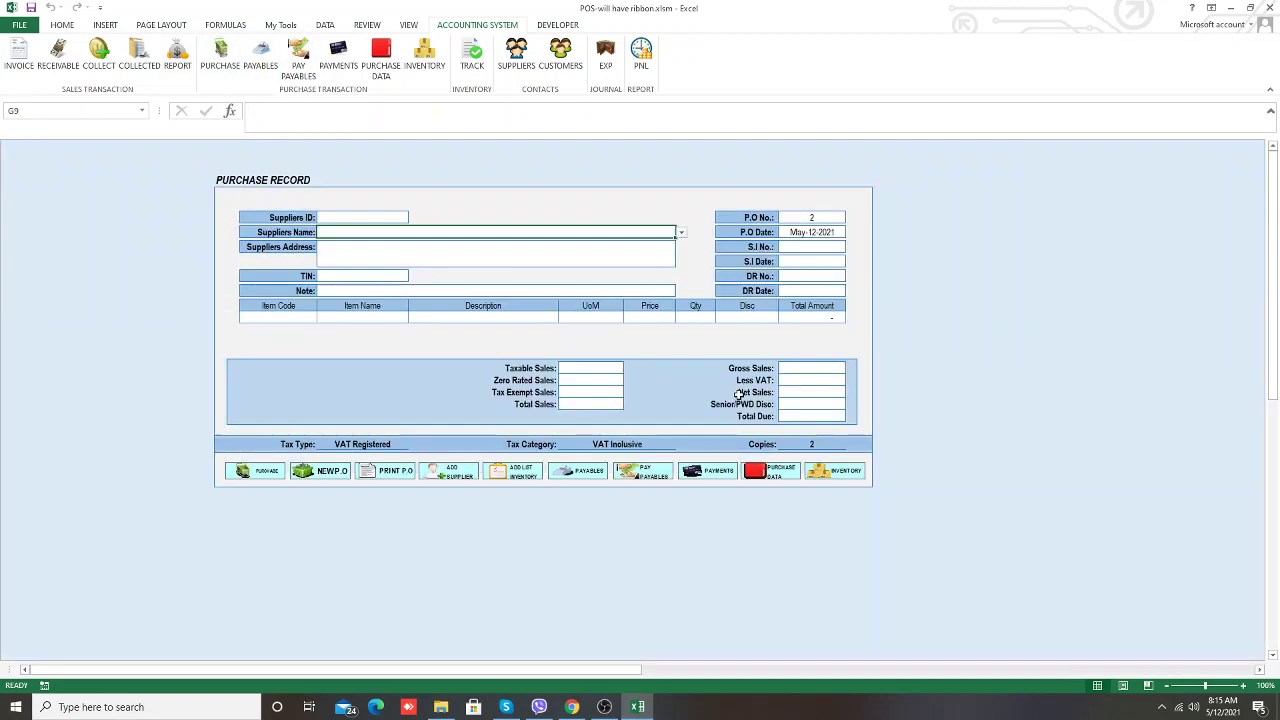
click(421, 60)
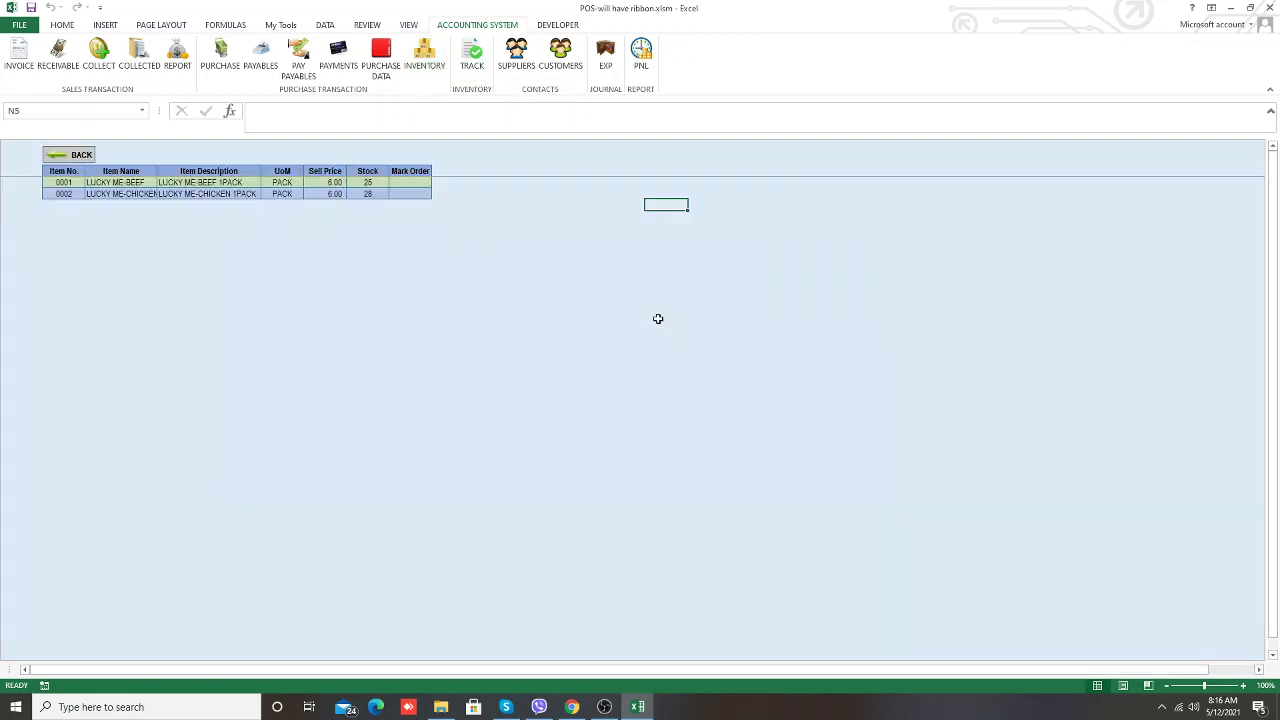
click(370, 183)
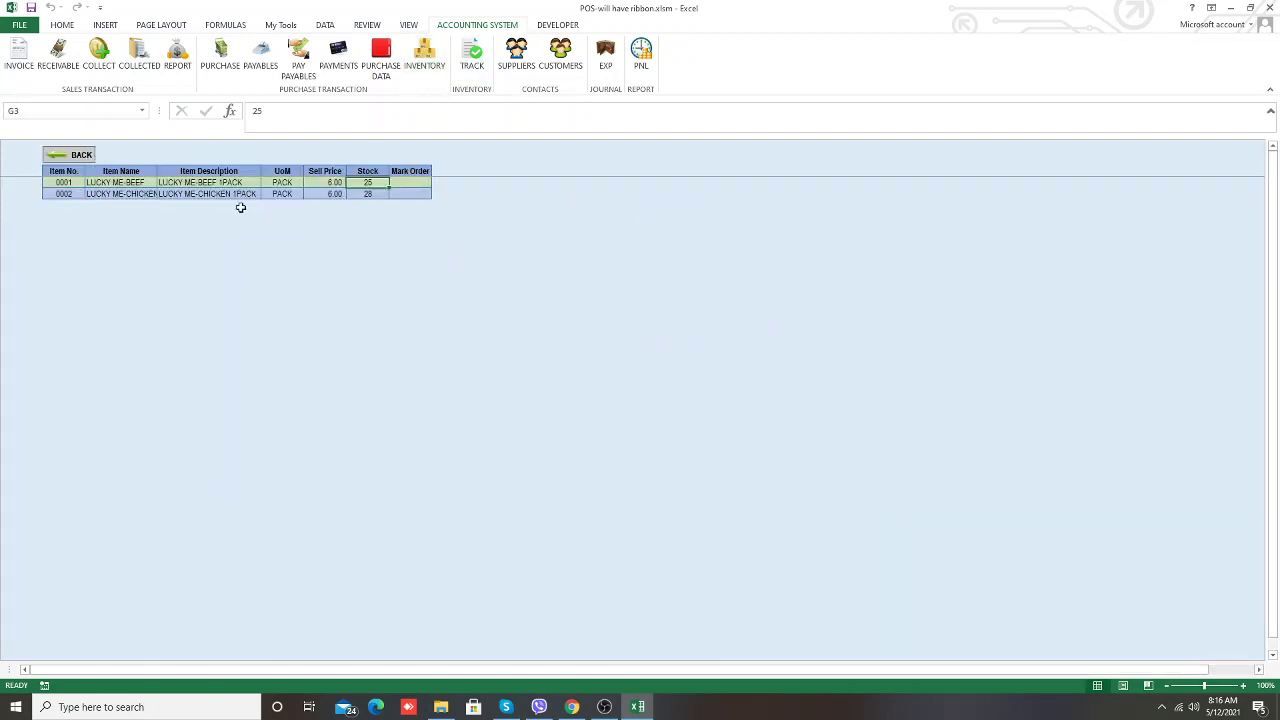
click(369, 193)
Step: Return to purchase order 2, review the existing suppliers, and start adding a new supplier
click(221, 58)
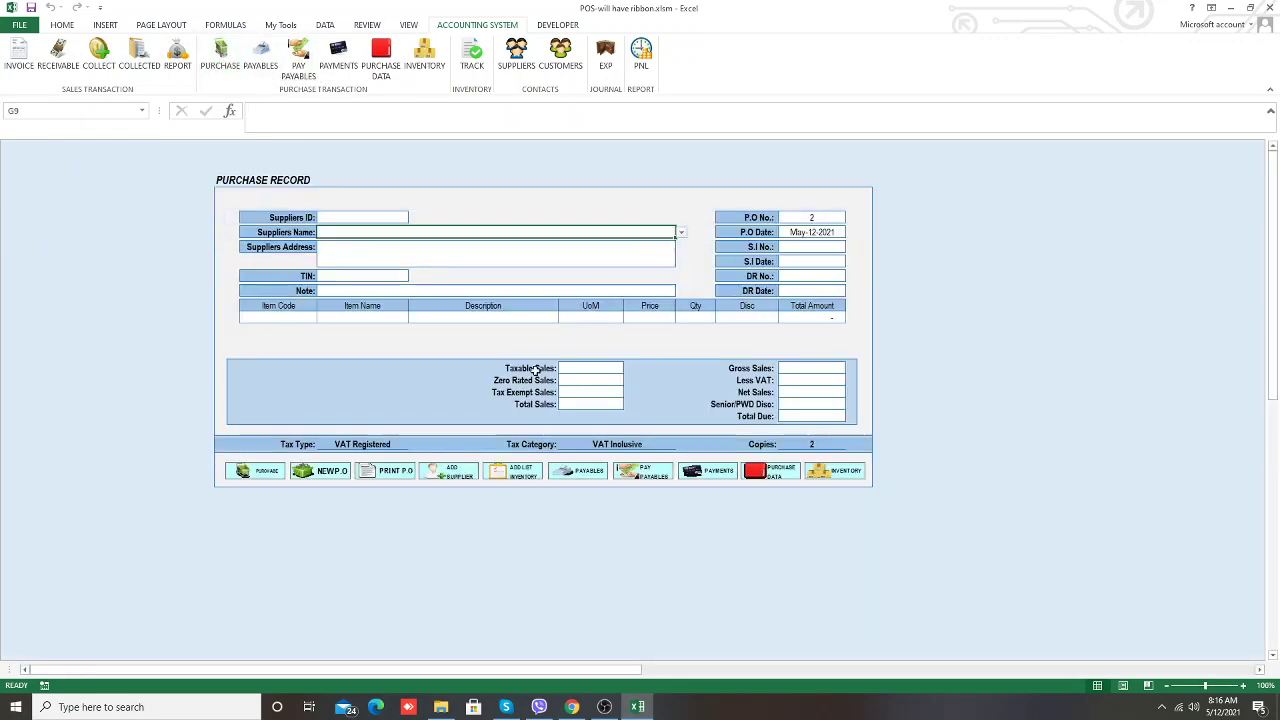
click(681, 233)
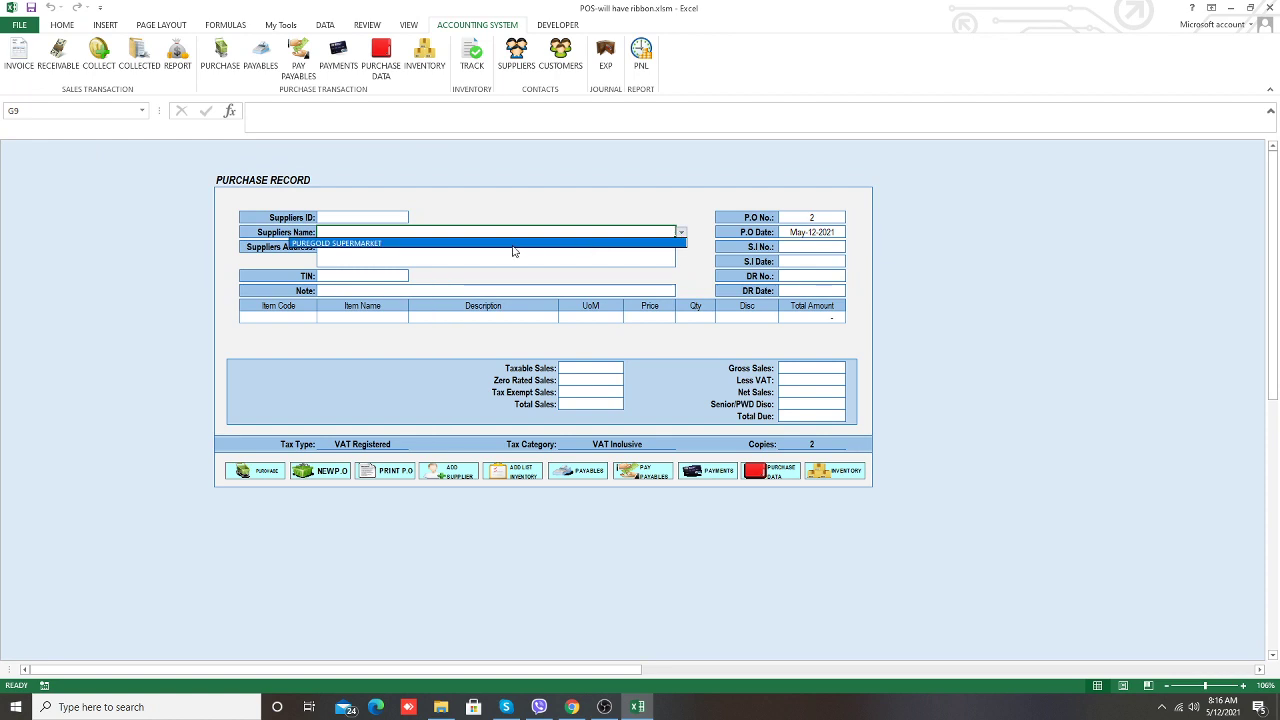
click(460, 476)
Step: Enter SAVE MORE SUPERMARKET with its TIN and address as supplier 2 and add it
click(457, 476)
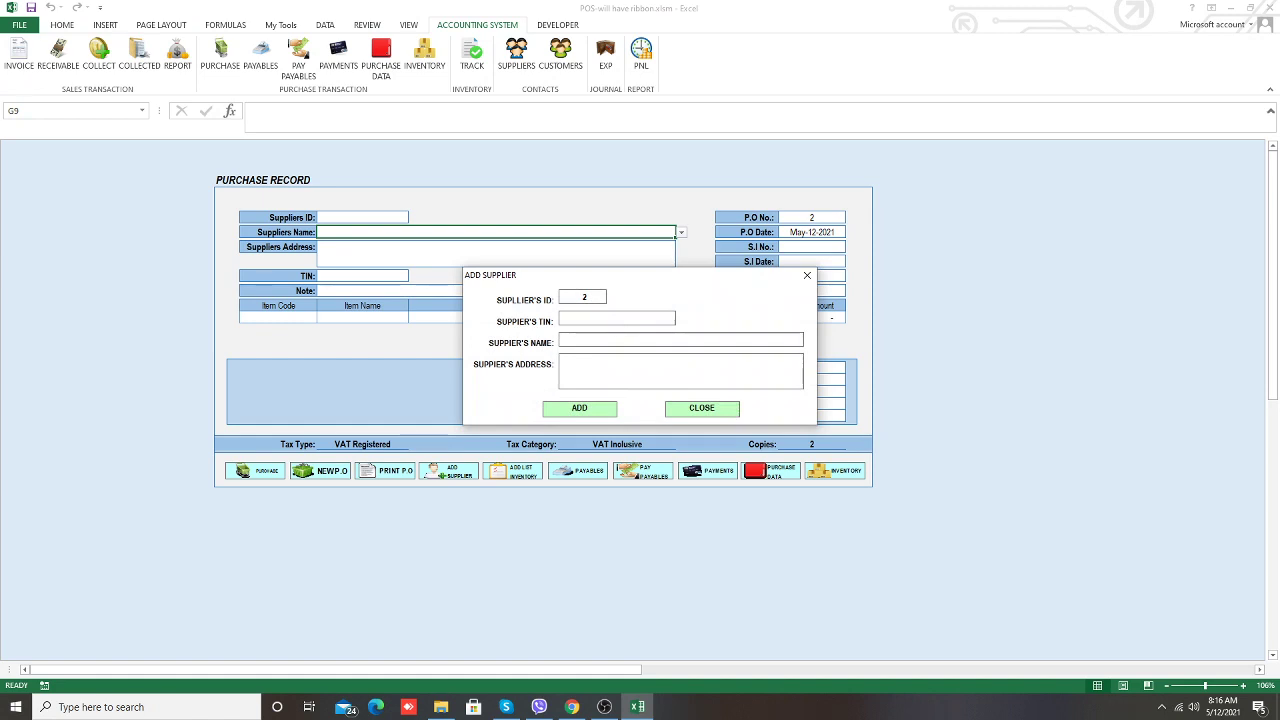
text(AVE MORE SU)
text(PERMARKET)
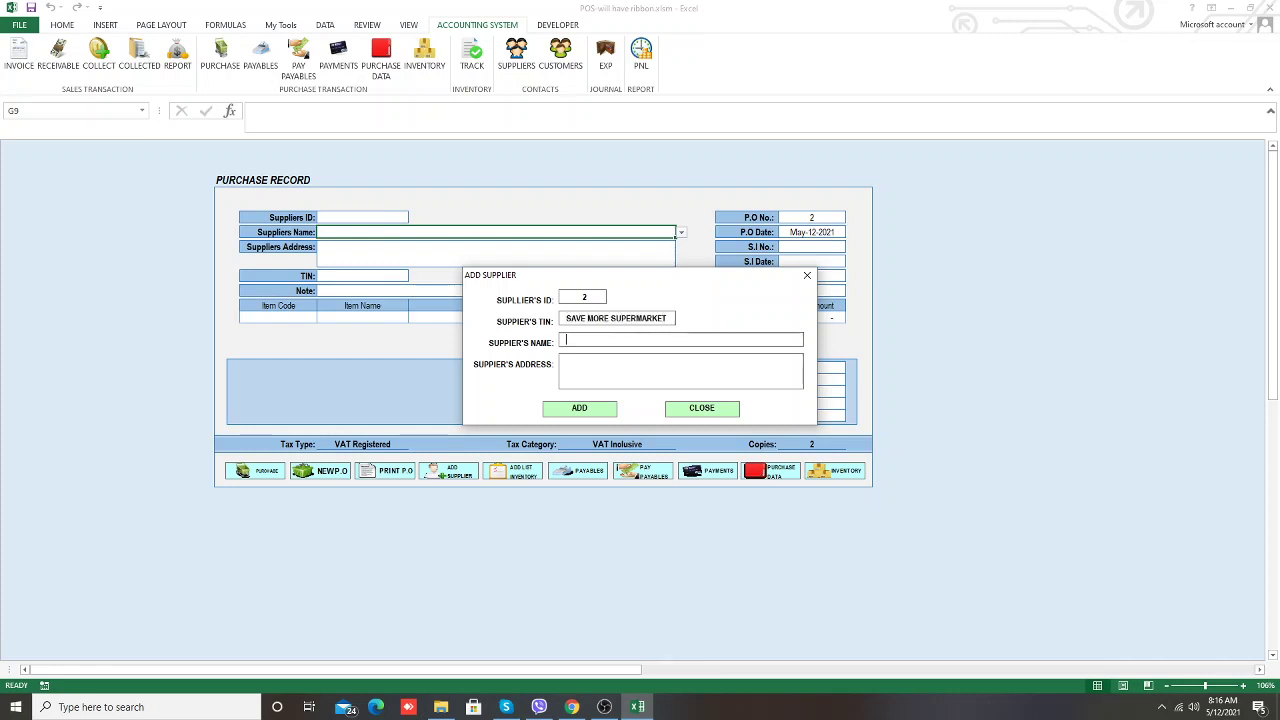
drag(668, 318, 562, 320)
key(ctrl+c)
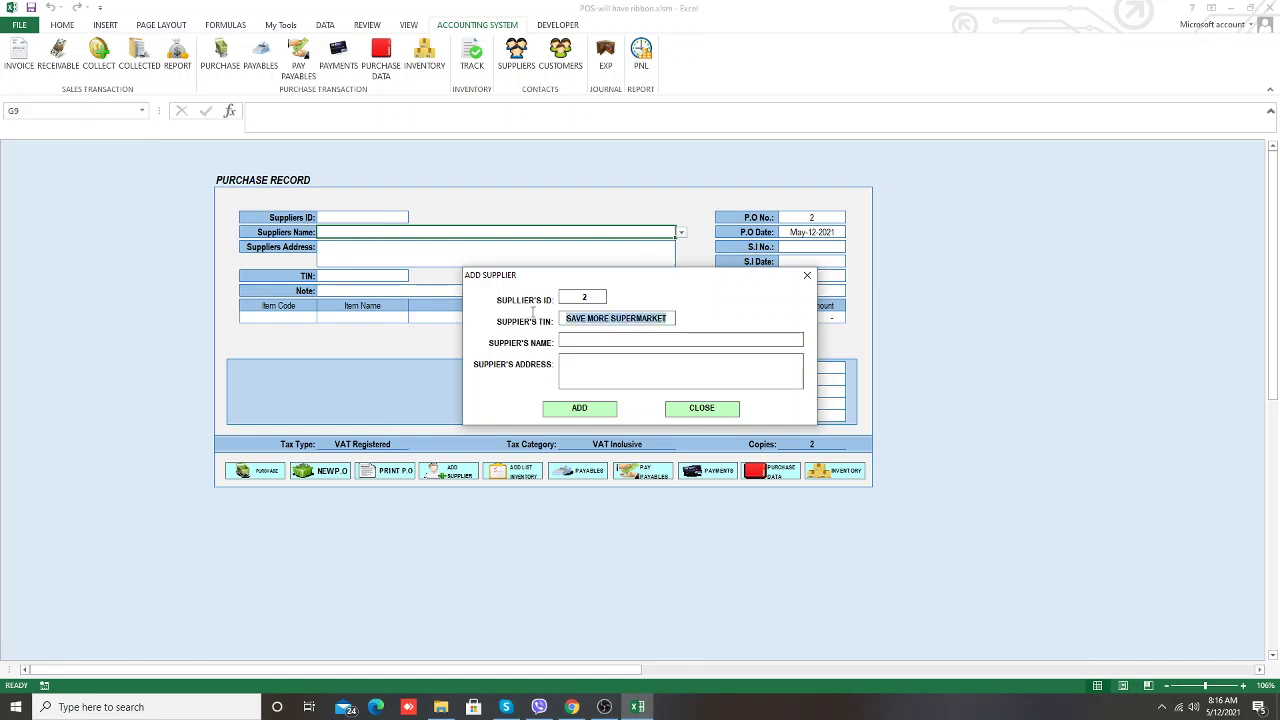
click(577, 345)
key(ctrl+v)
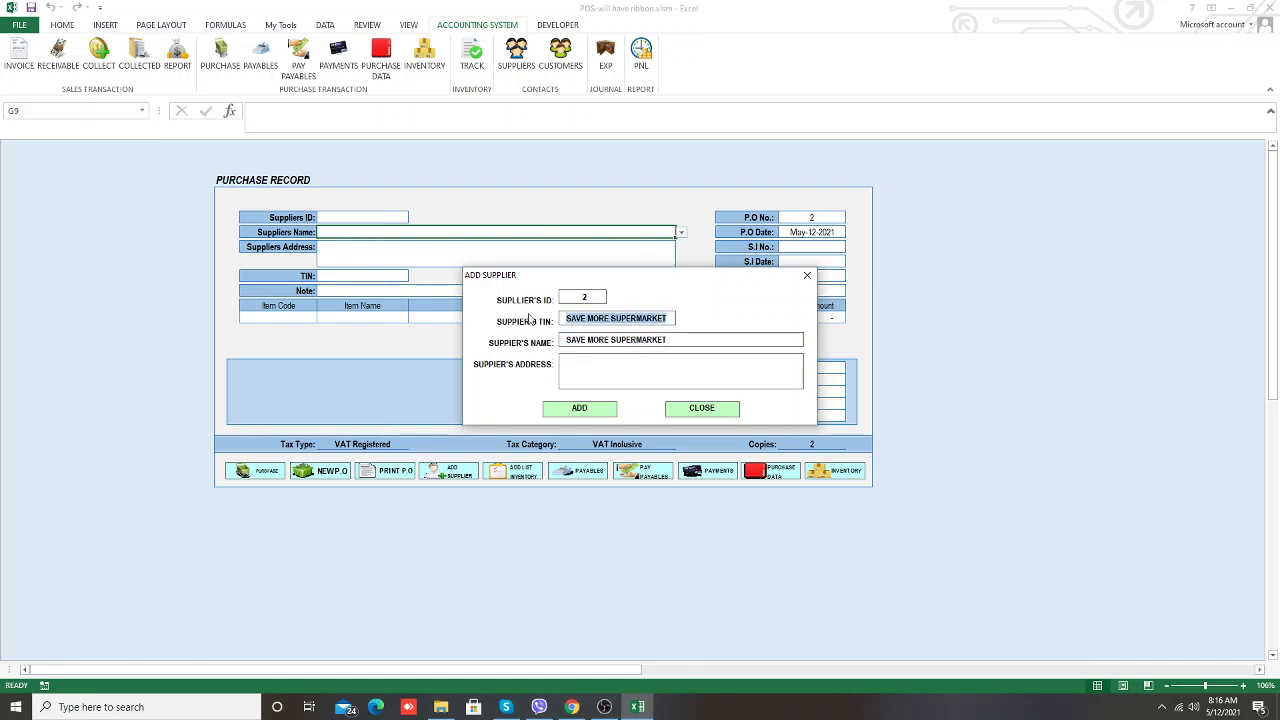
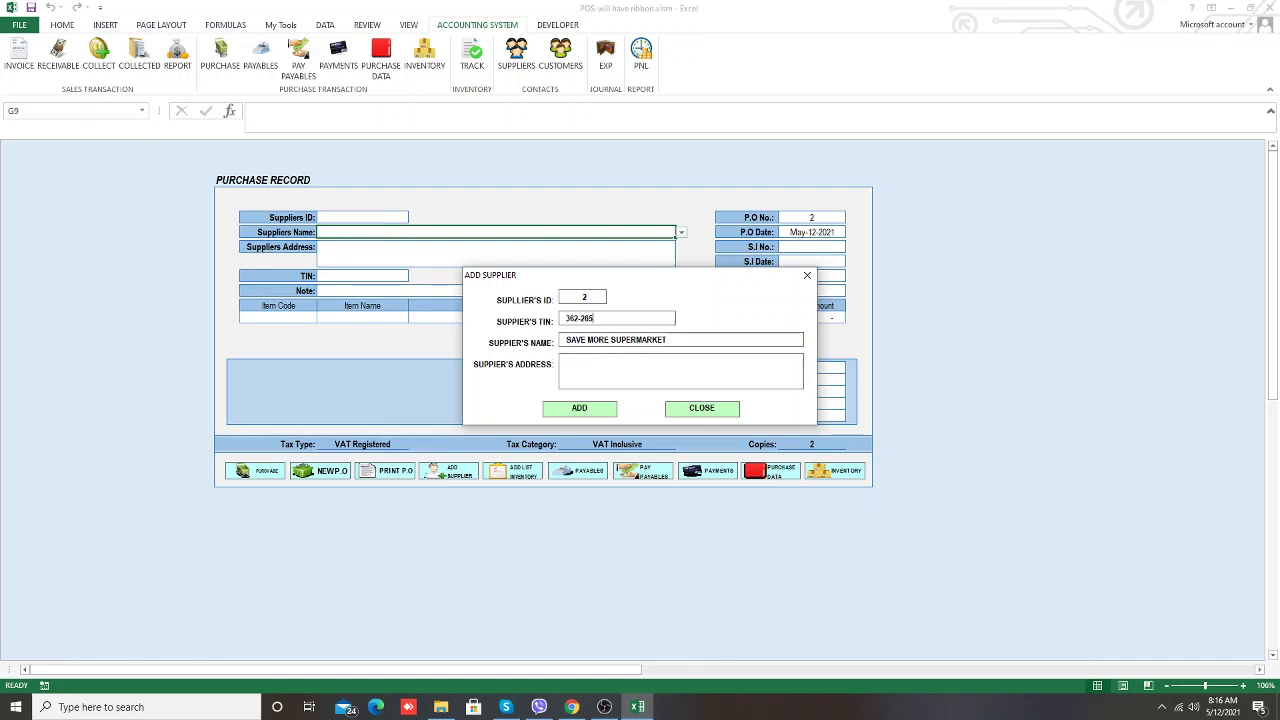
key(Tab)
key(Tab)
text(KA)
text(KANTO)
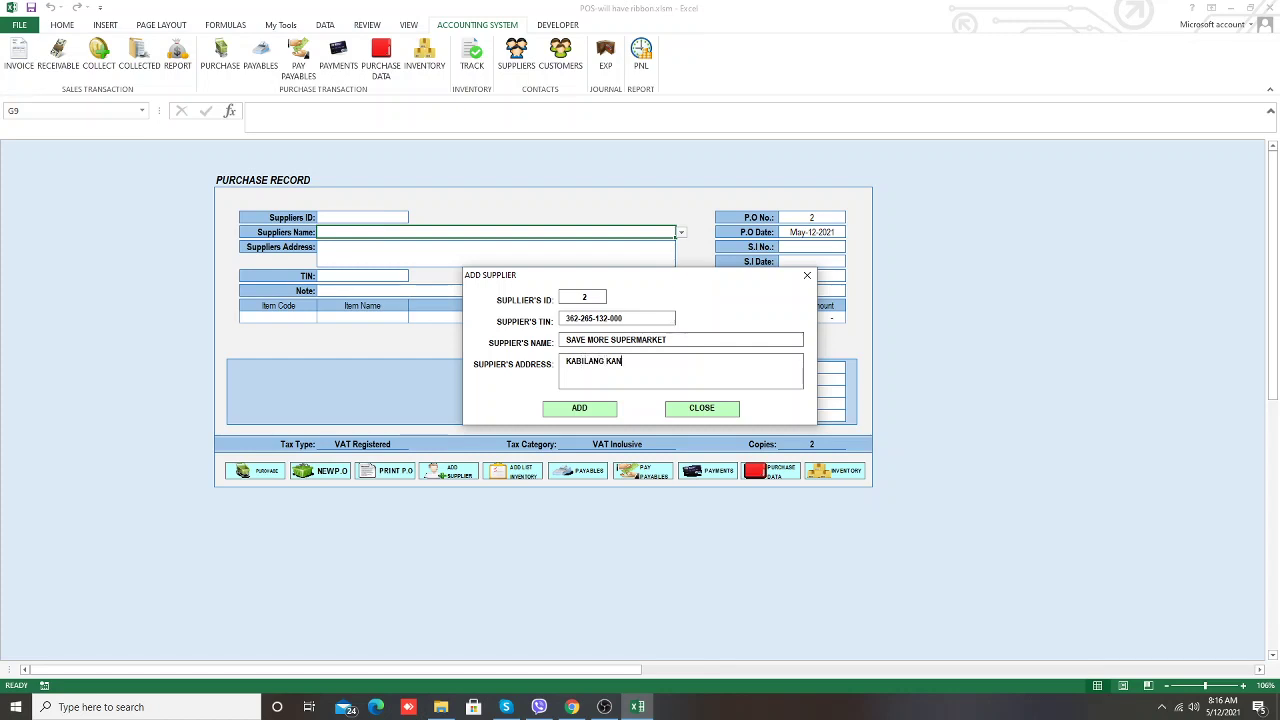
click(598, 407)
Step: Make SAVE MORE SUPERMARKET the supplier on P.O. 2 and check the existing item list
click(703, 409)
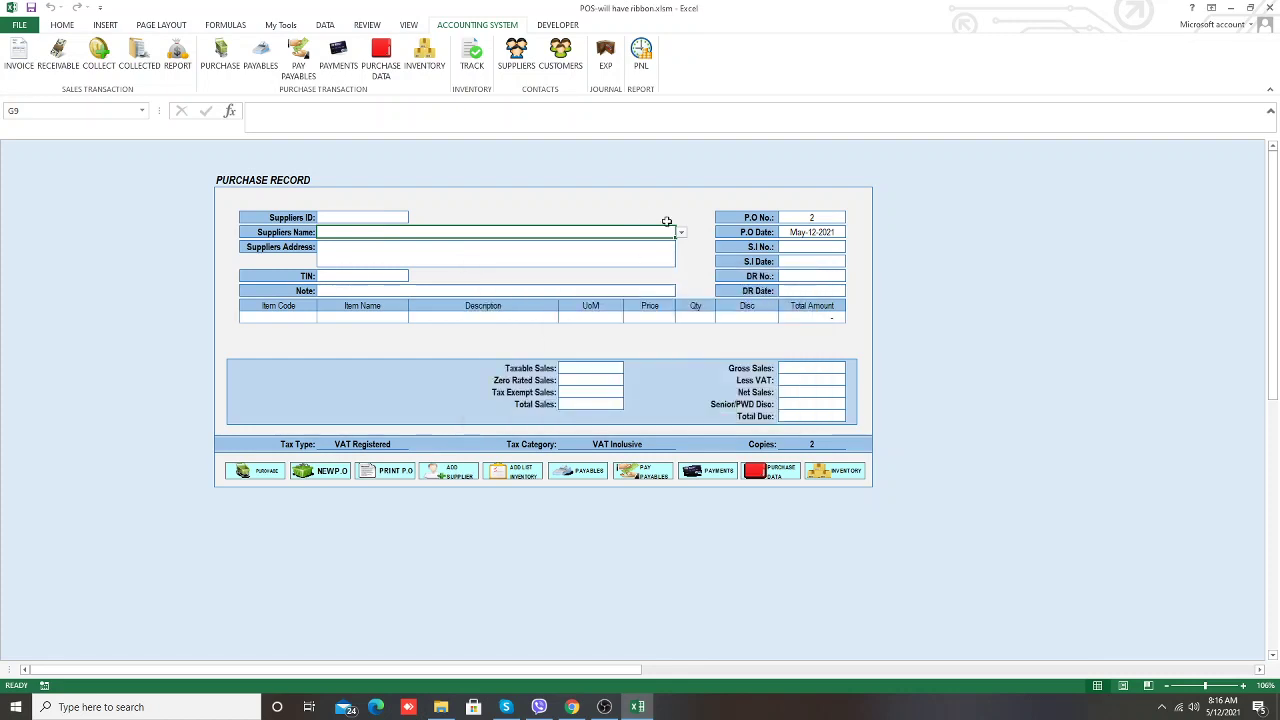
click(680, 233)
click(556, 254)
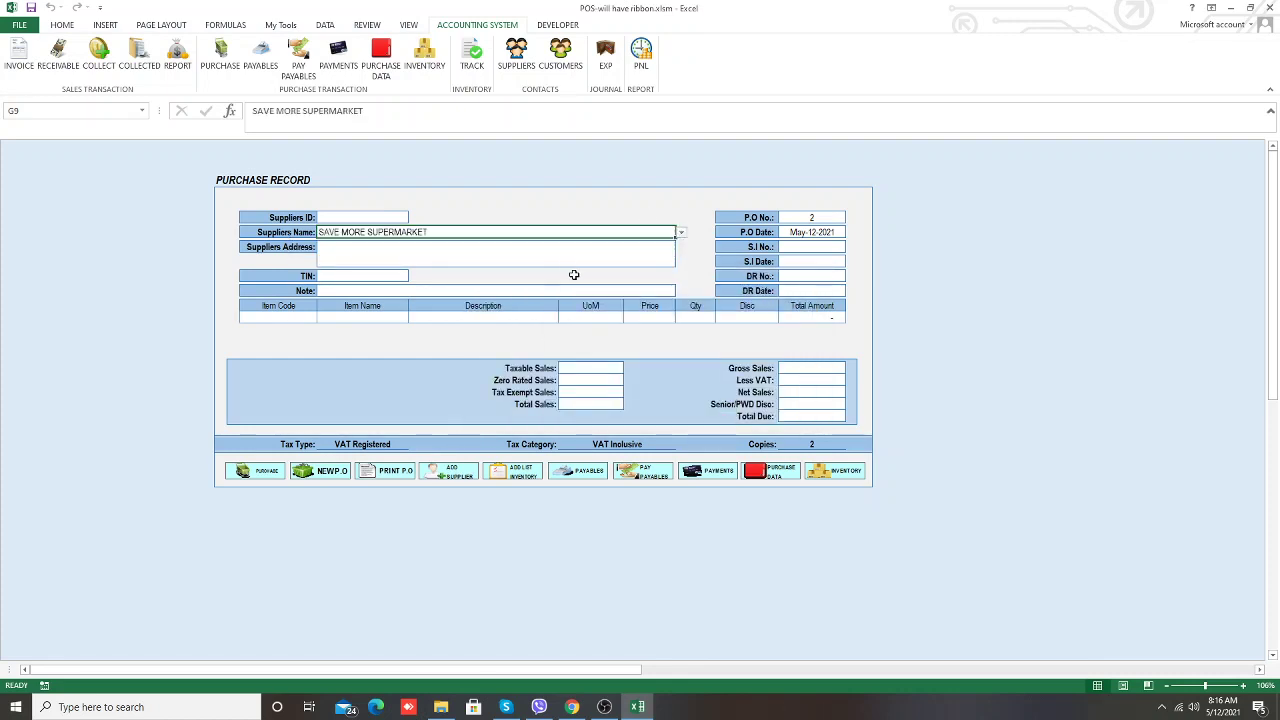
click(382, 317)
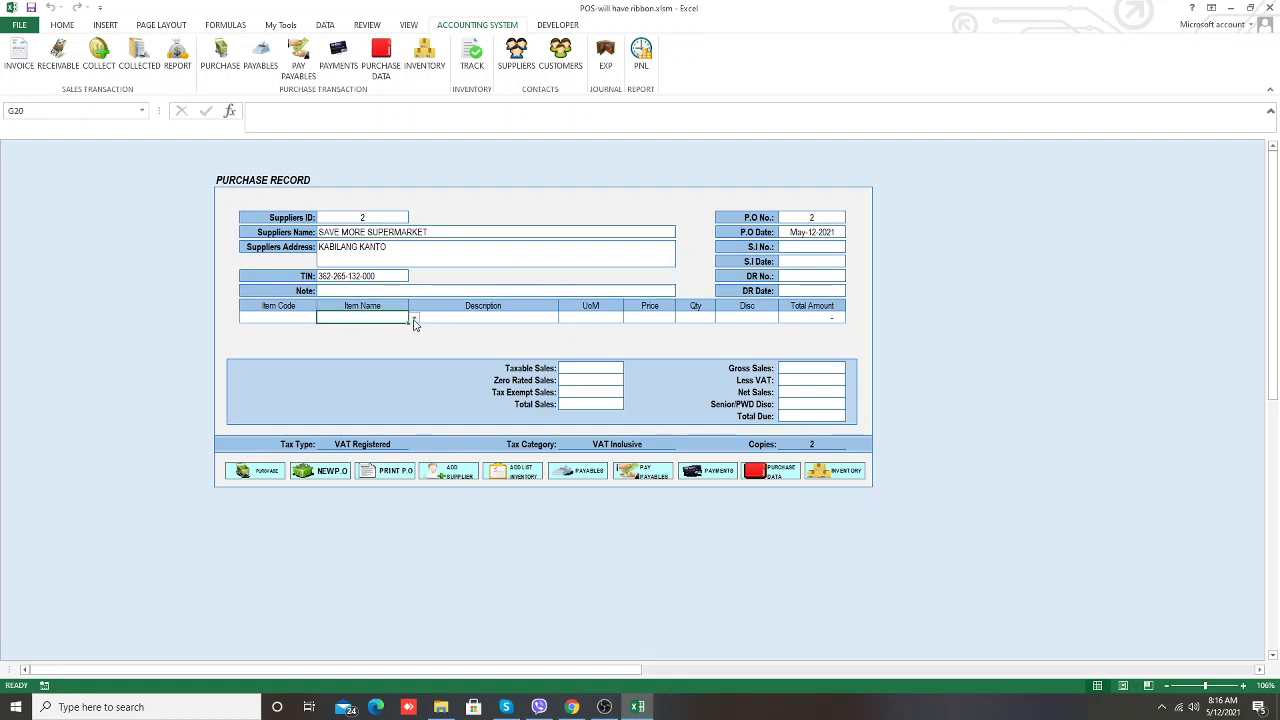
click(418, 291)
click(397, 316)
click(414, 318)
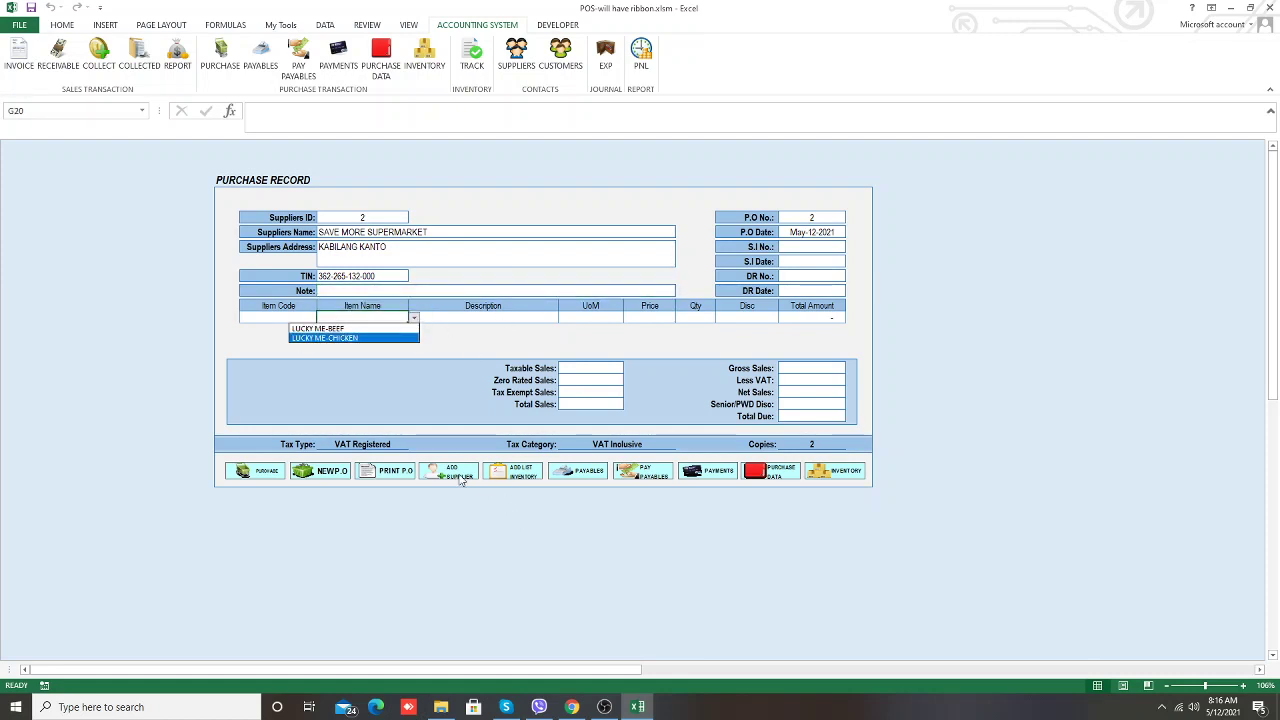
click(531, 477)
Step: Add COKE-SAKTO as a new bottle item to the inventory
click(533, 473)
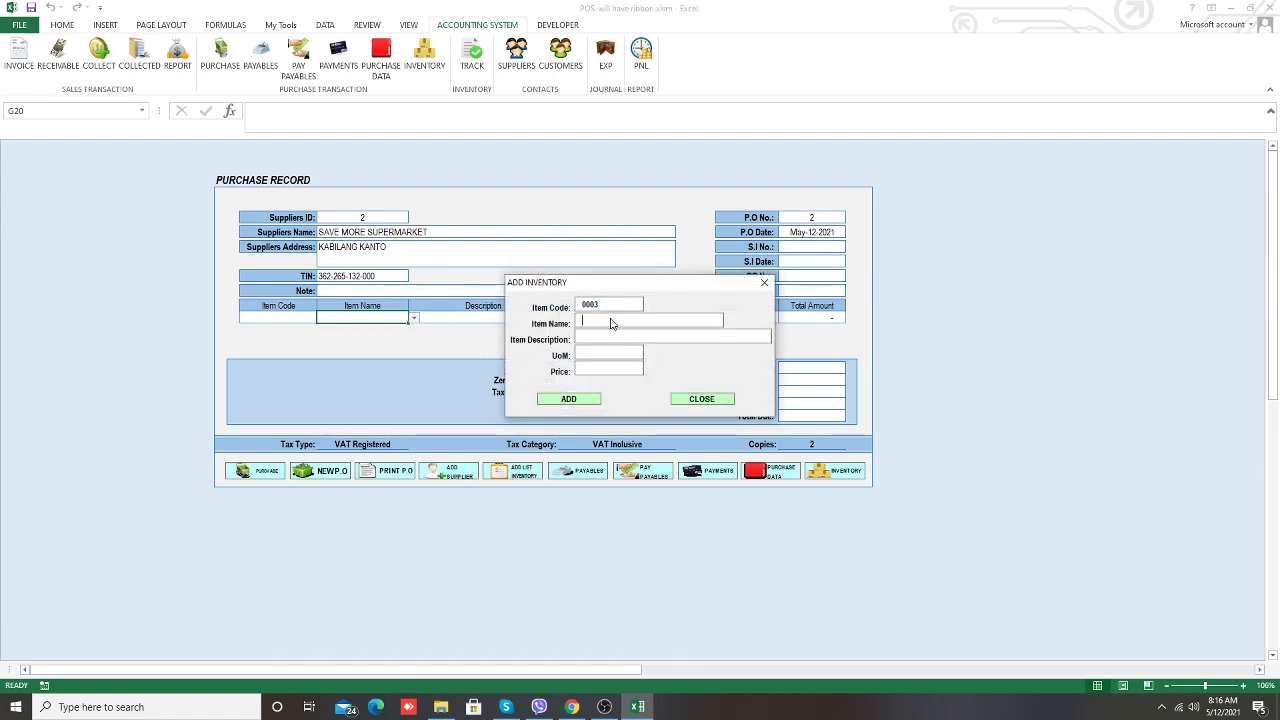
text(COKE-SAKT)
text(O)
key(Tab)
text(COKE)
text(O)
text(ML)
text(TLE)
key(Tab)
key(BackSpace)
key(BackSpace)
click(585, 399)
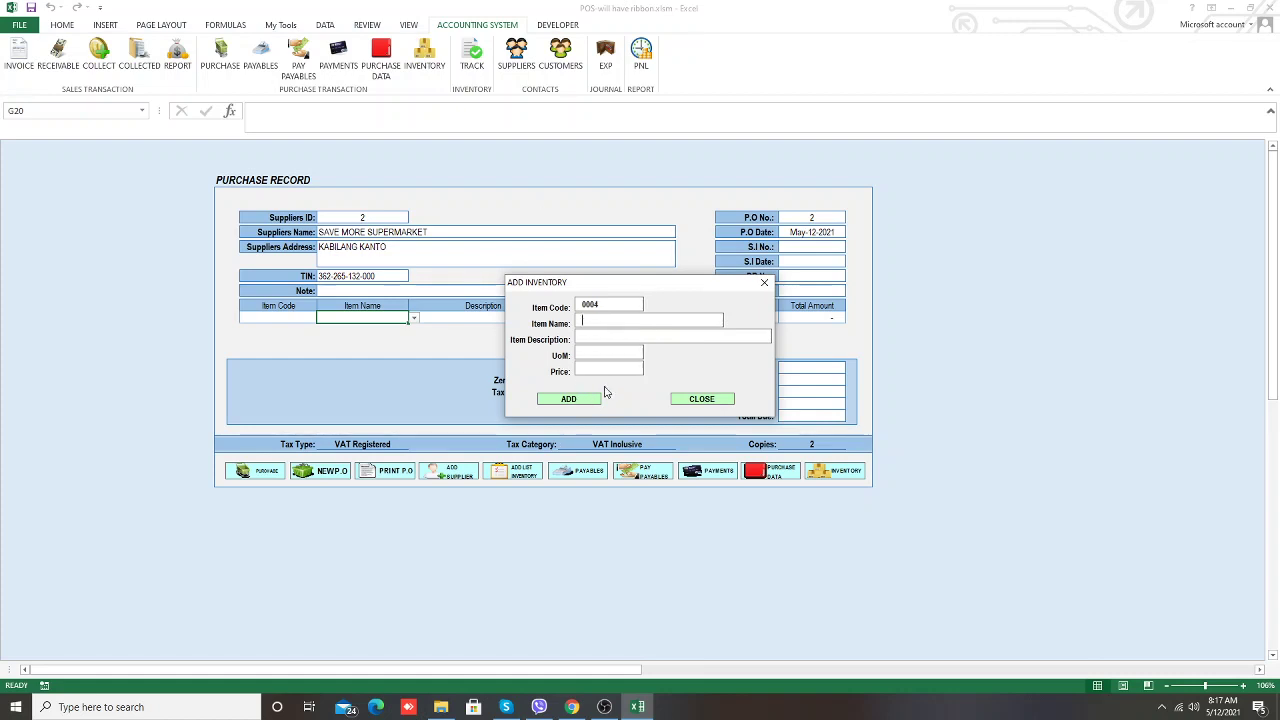
Step: Add SPRITE-SAKTO (110ML, BOTTLE, price 15) as inventory item 0004
click(625, 322)
text(SPRITE)
key(BackSpace)
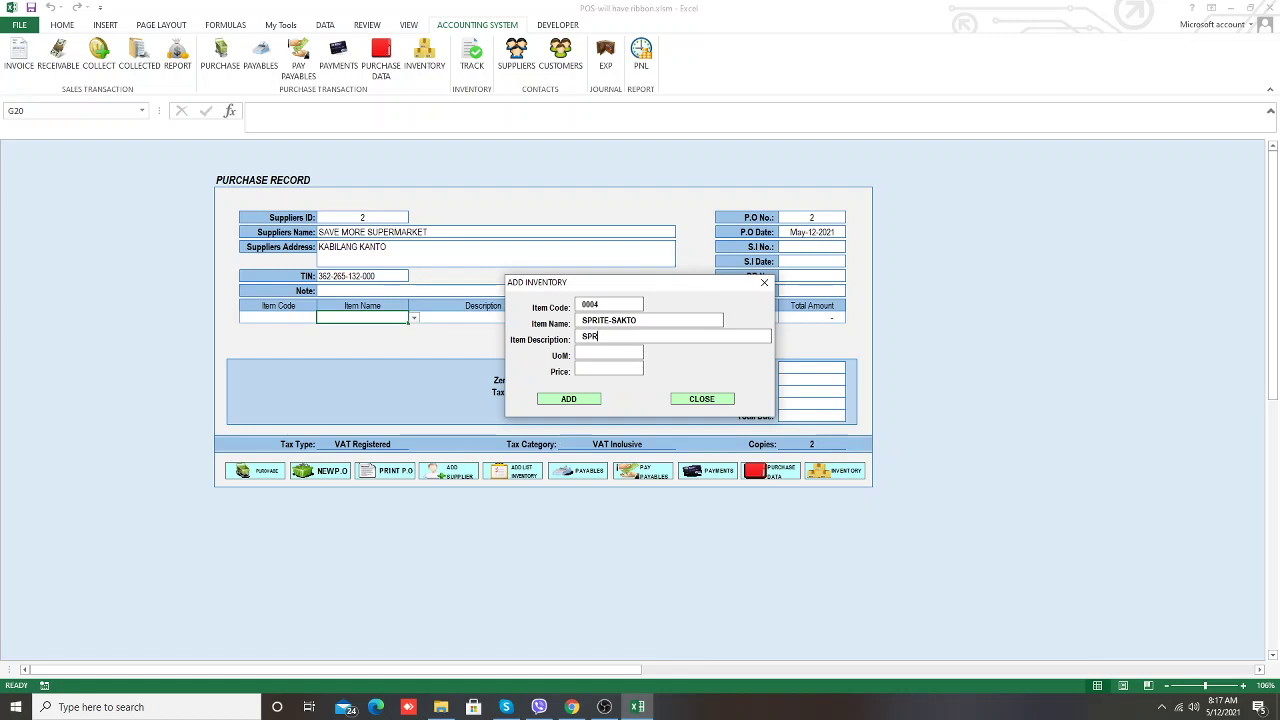
text(RITE SA)
text(SAKTO)
text(ML)
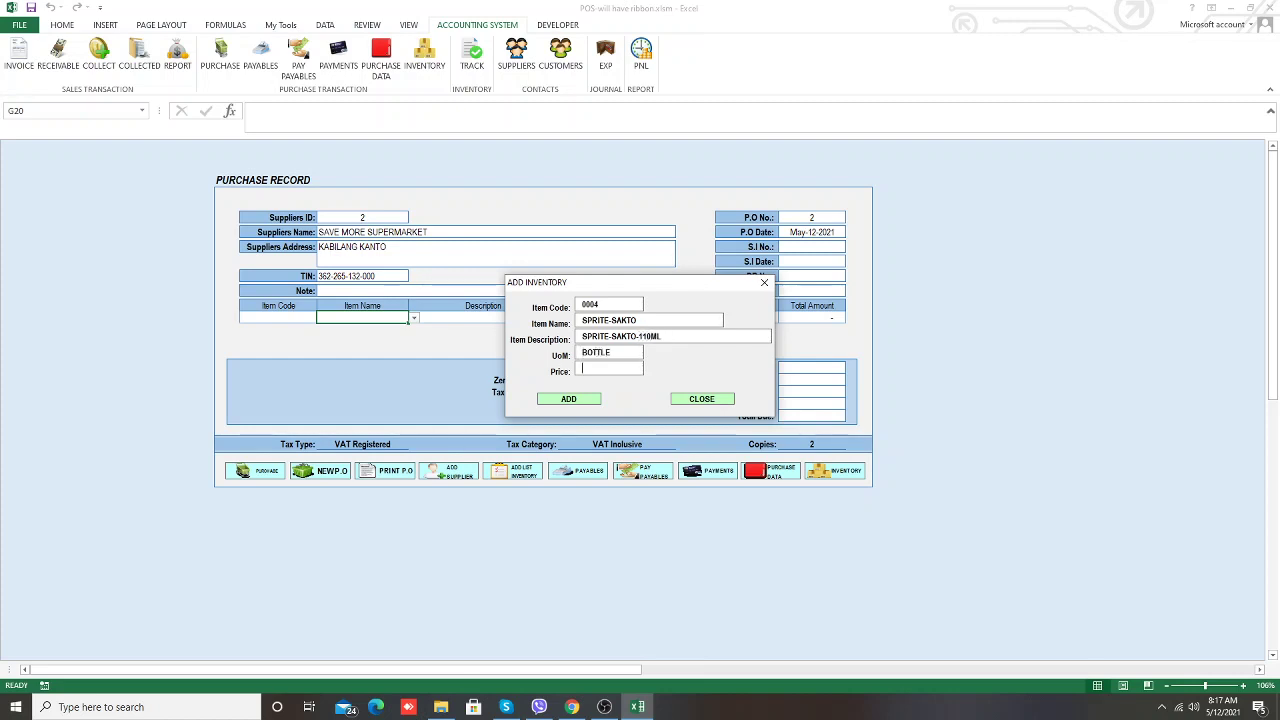
click(598, 404)
Step: Add COKE-SAKTO as the first P.O. 2 item at 12.00 × 15
click(700, 399)
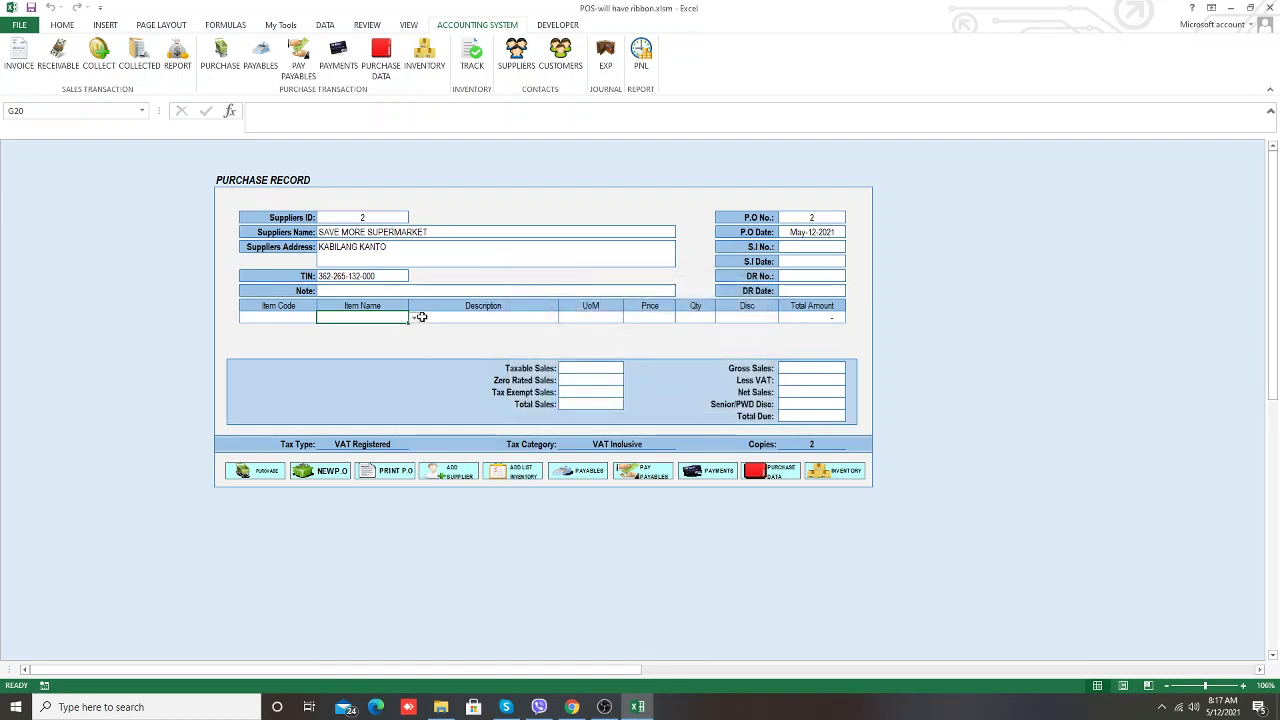
click(413, 320)
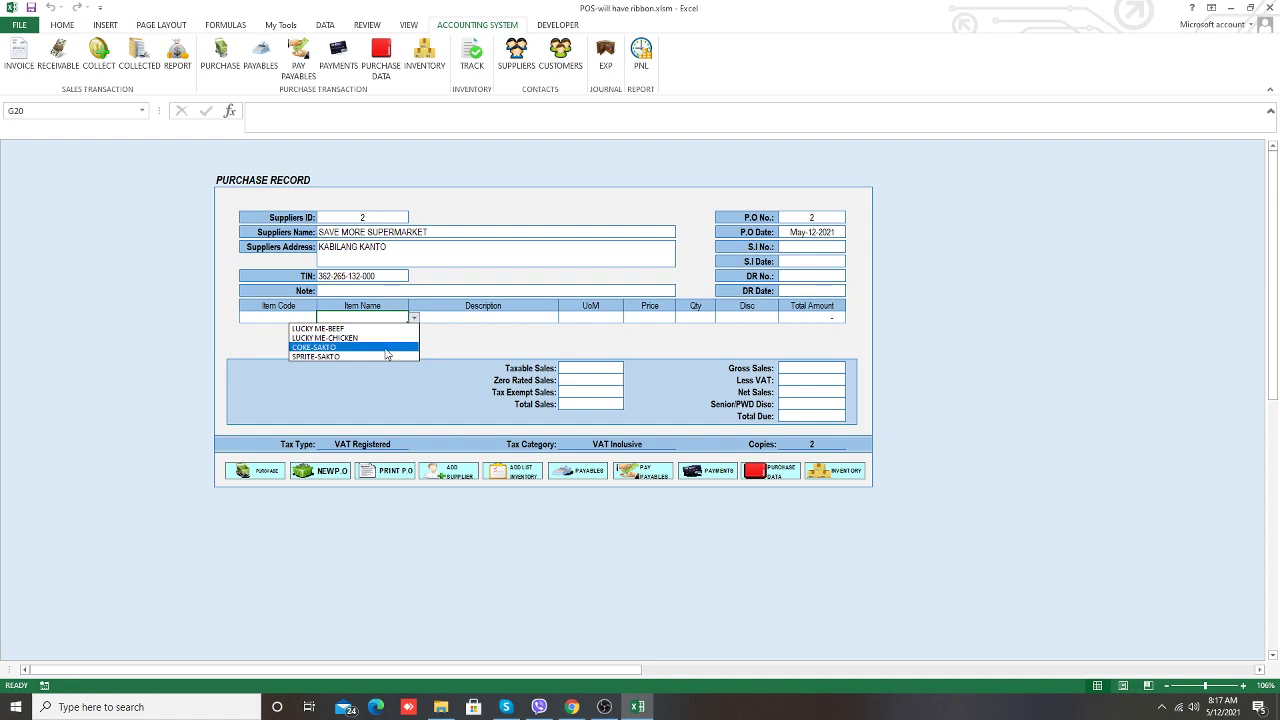
click(386, 350)
click(650, 317)
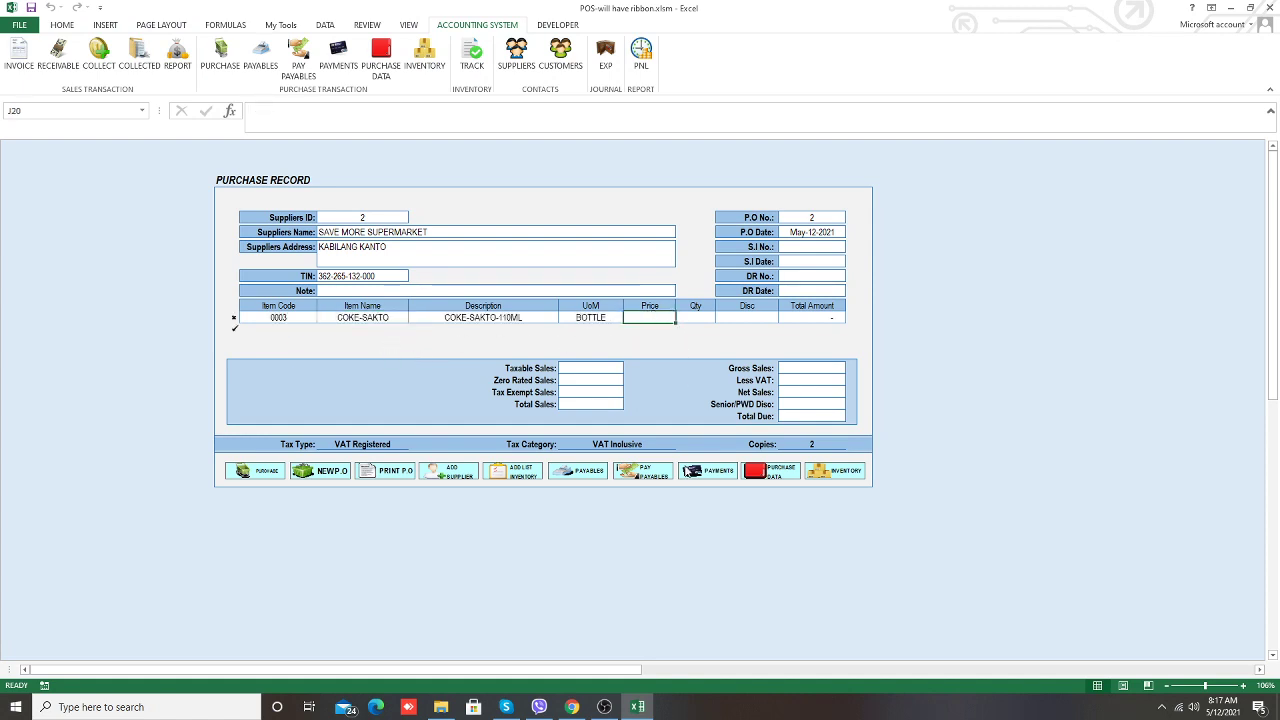
text(12)
key(Tab)
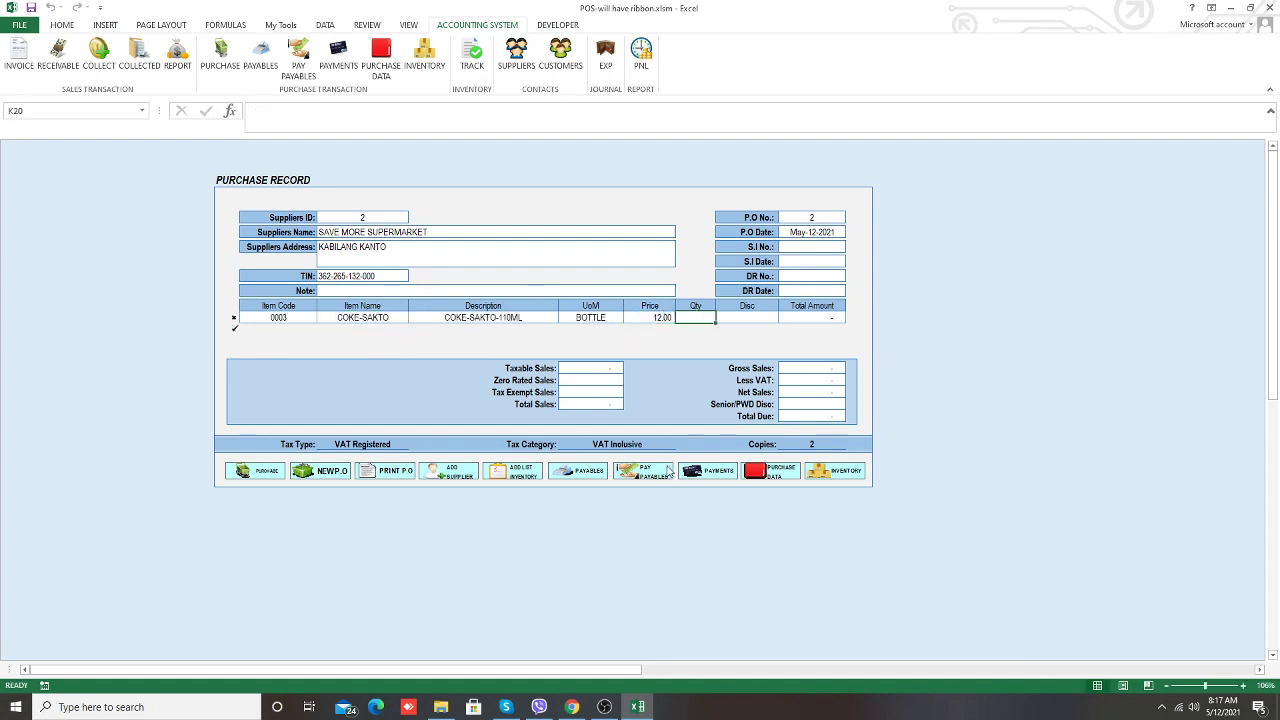
text(15)
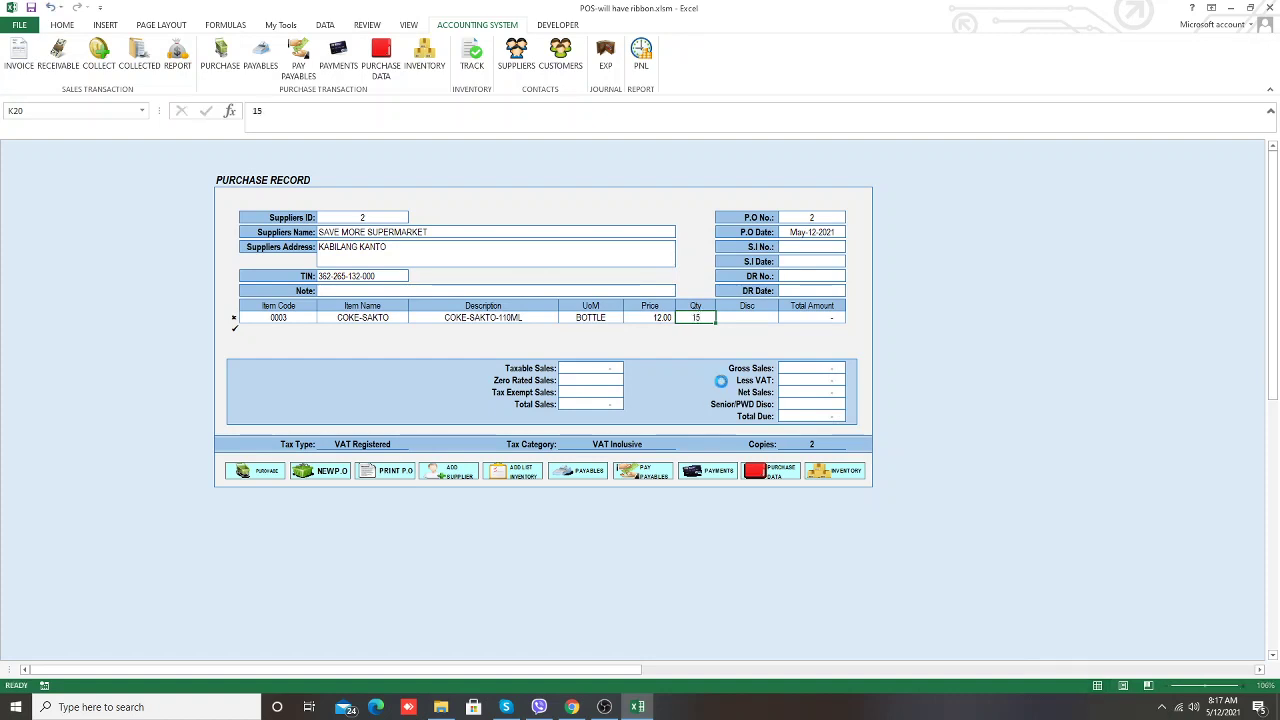
key(Tab)
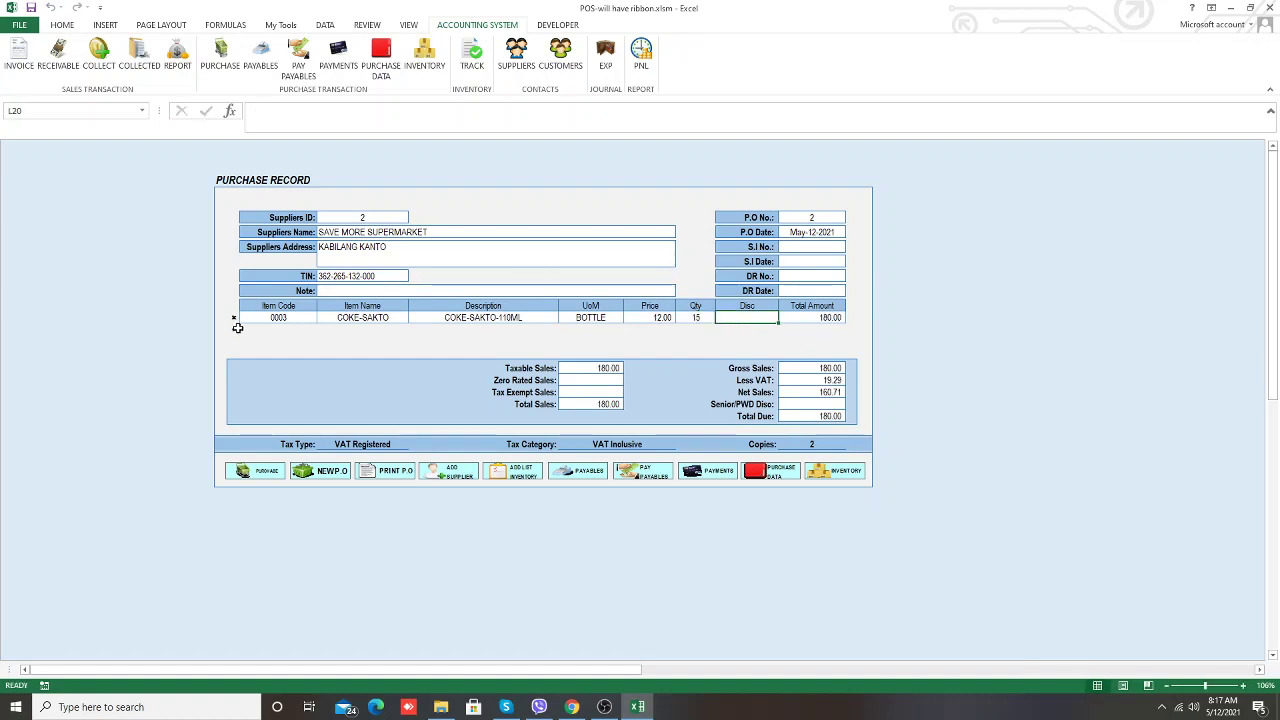
Step: Add SPRITE-SAKTO at 12.00 × 20 and save purchase order 2 for 420.00
click(385, 328)
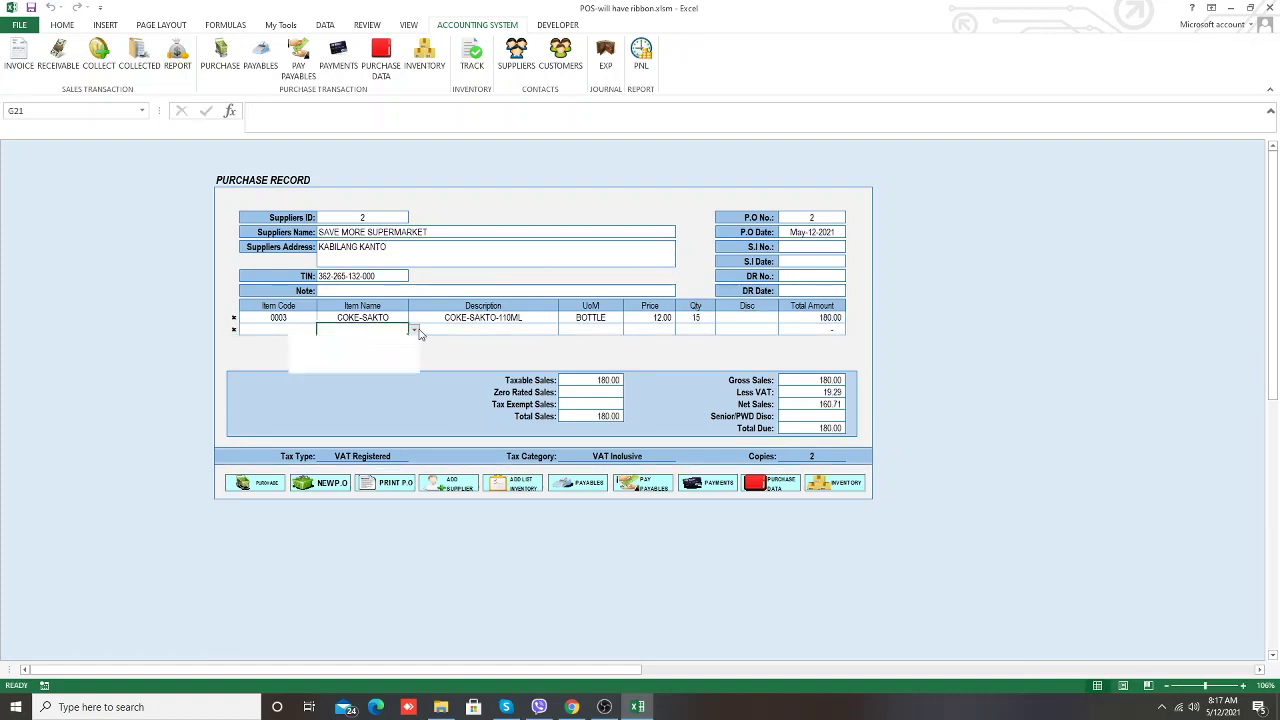
click(390, 367)
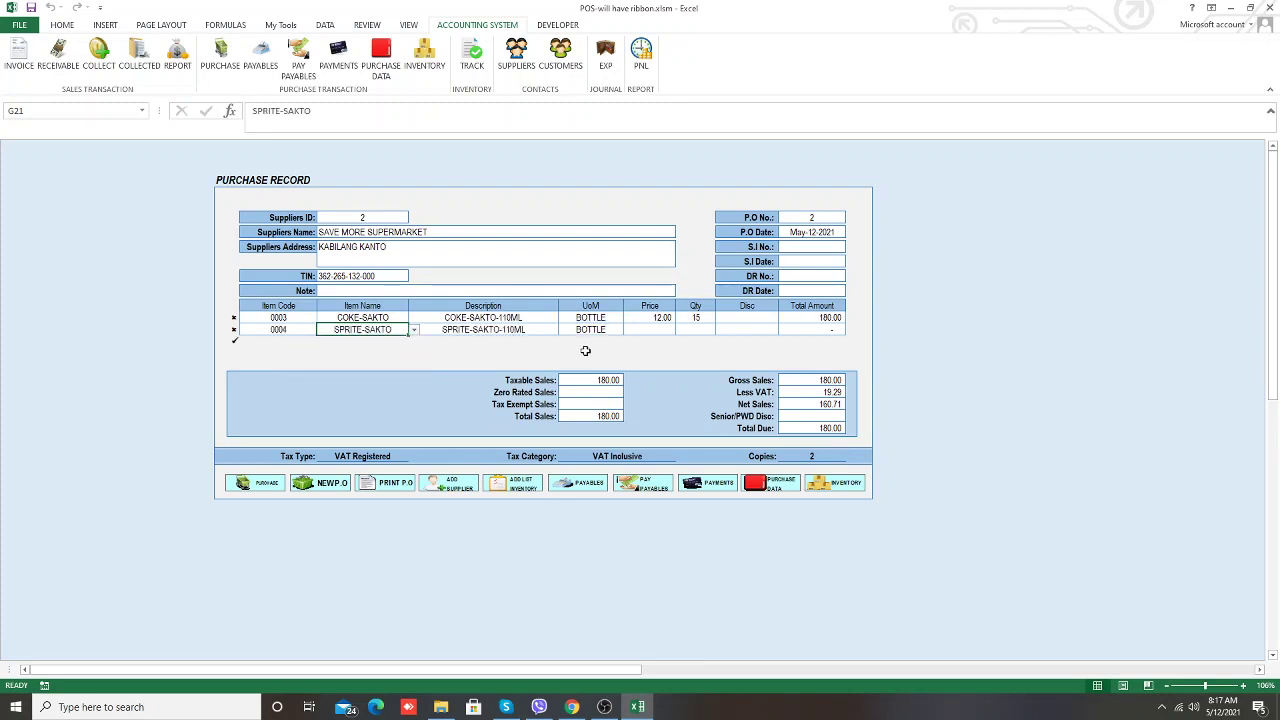
key(Tab)
key(Tab)
key(Tab)
text(12)
key(Return)
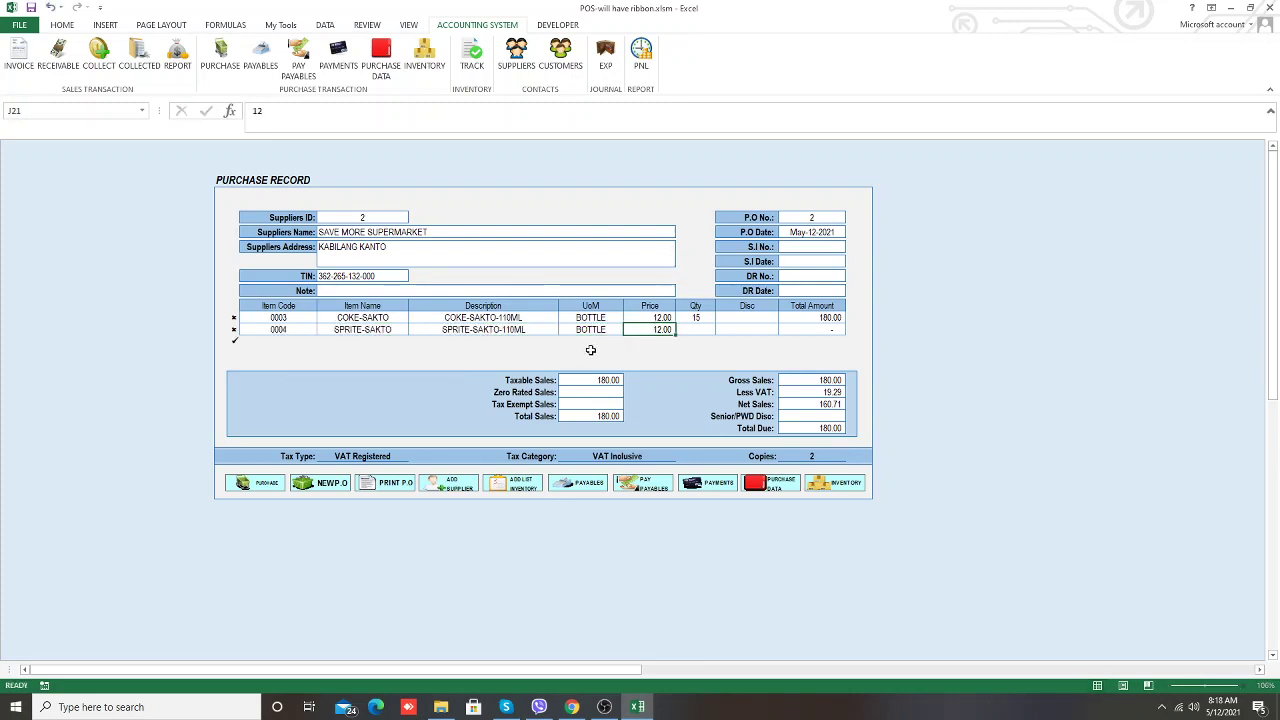
key(Tab)
text(20)
key(Tab)
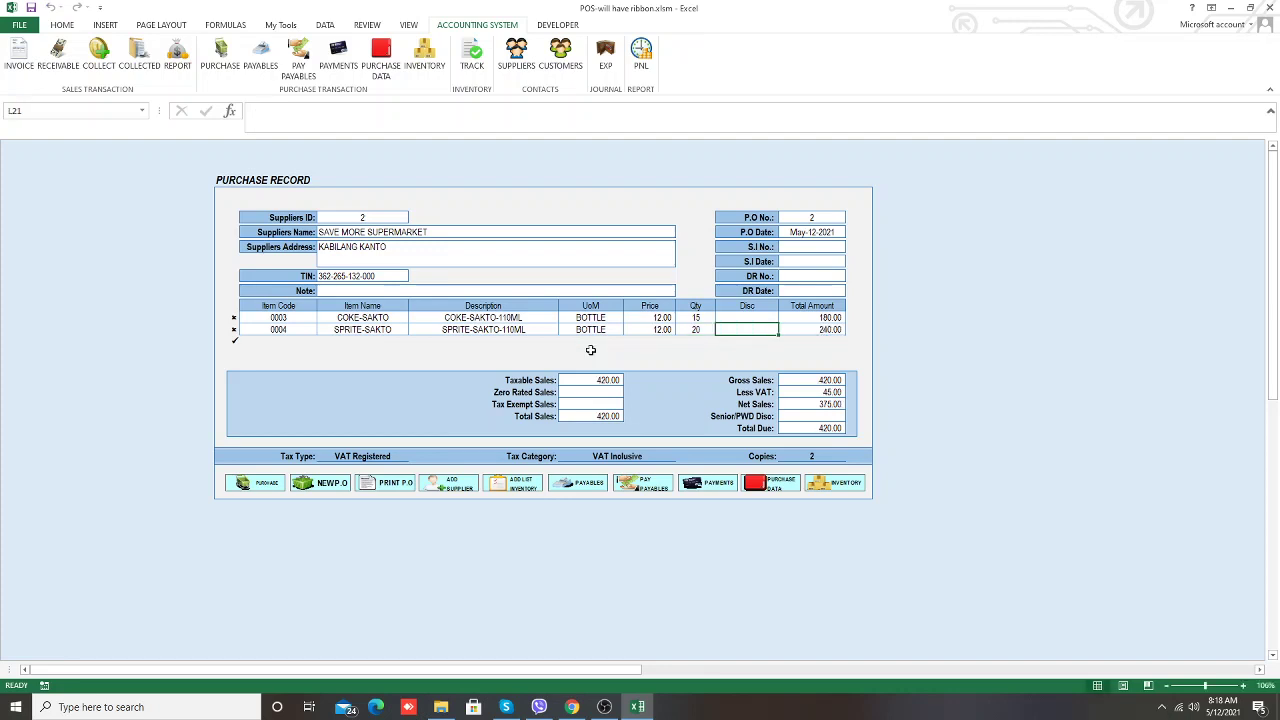
click(305, 483)
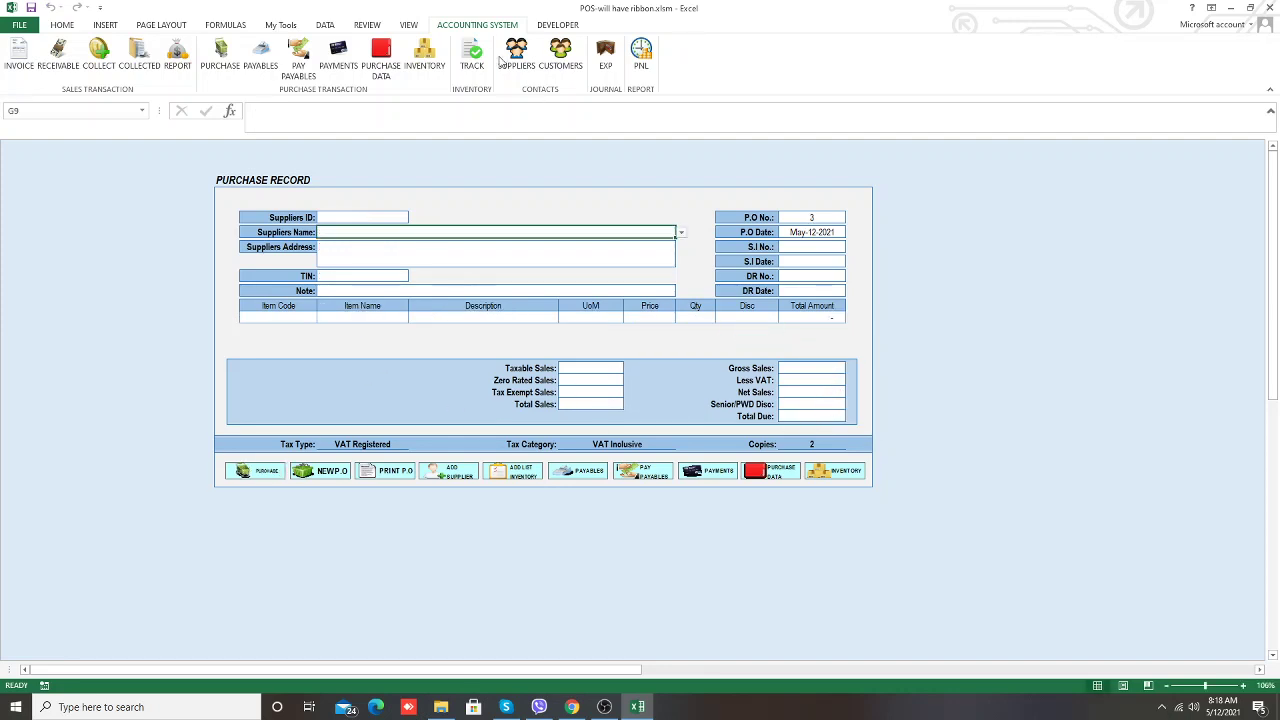
Step: Check the inventory stock levels, then switch to the sales invoice form
click(440, 64)
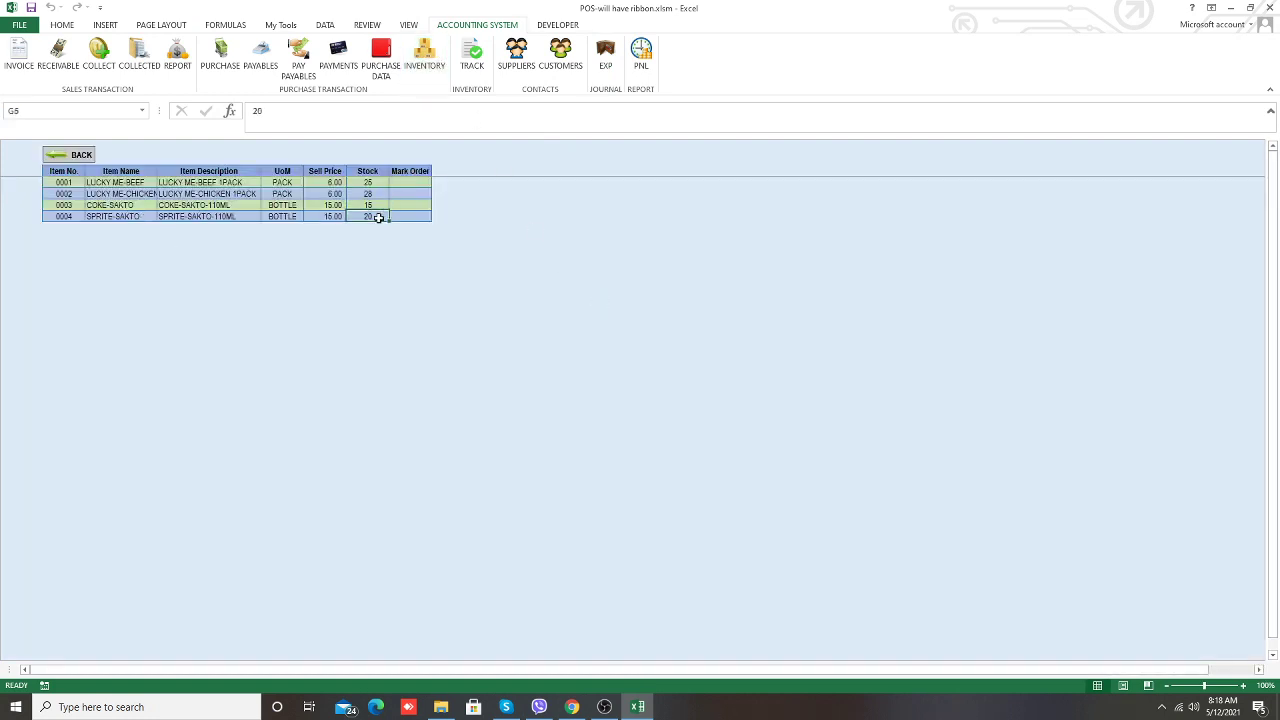
click(408, 206)
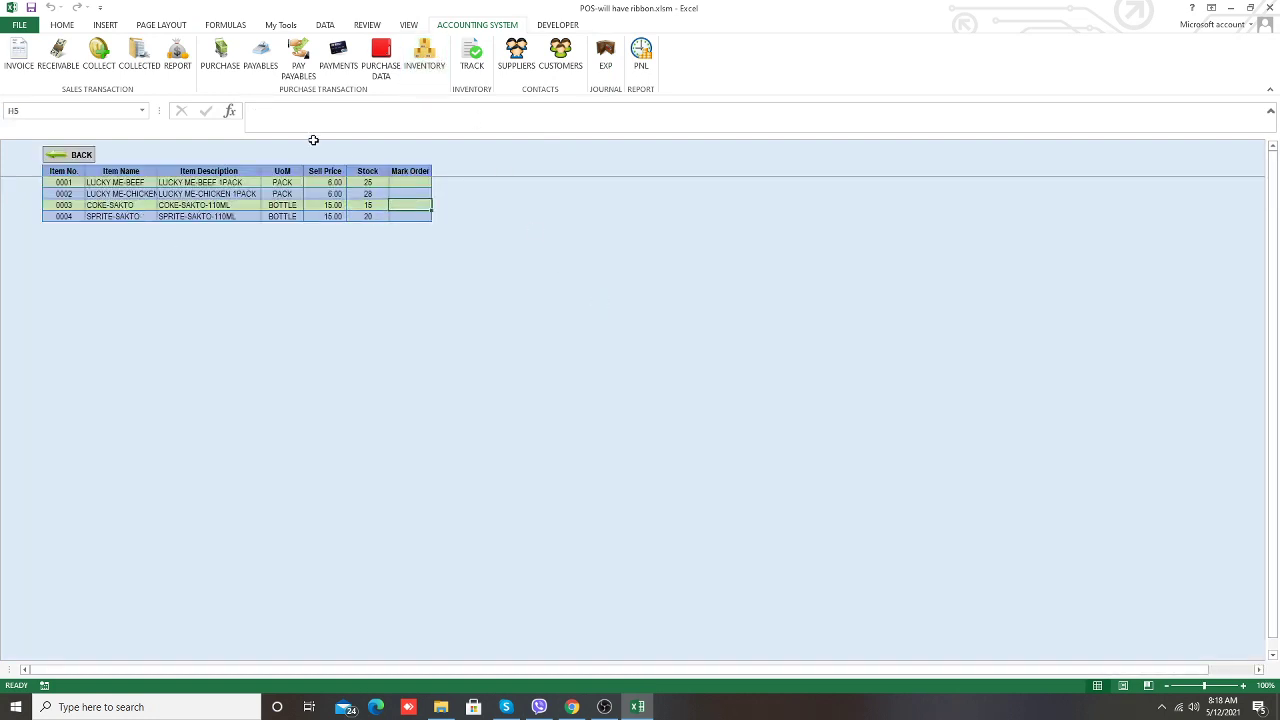
click(20, 50)
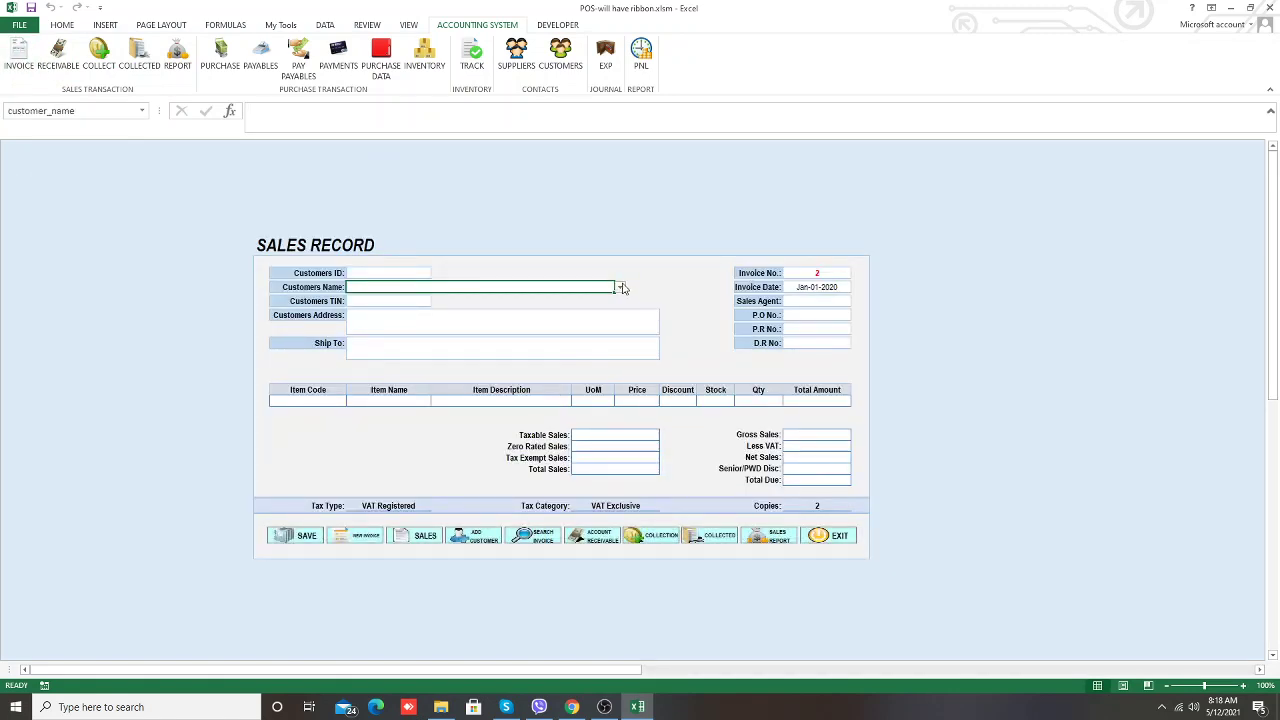
Step: Choose customer 0001 on sales invoice 2 and bring up the Add Customer form
click(620, 287)
click(493, 296)
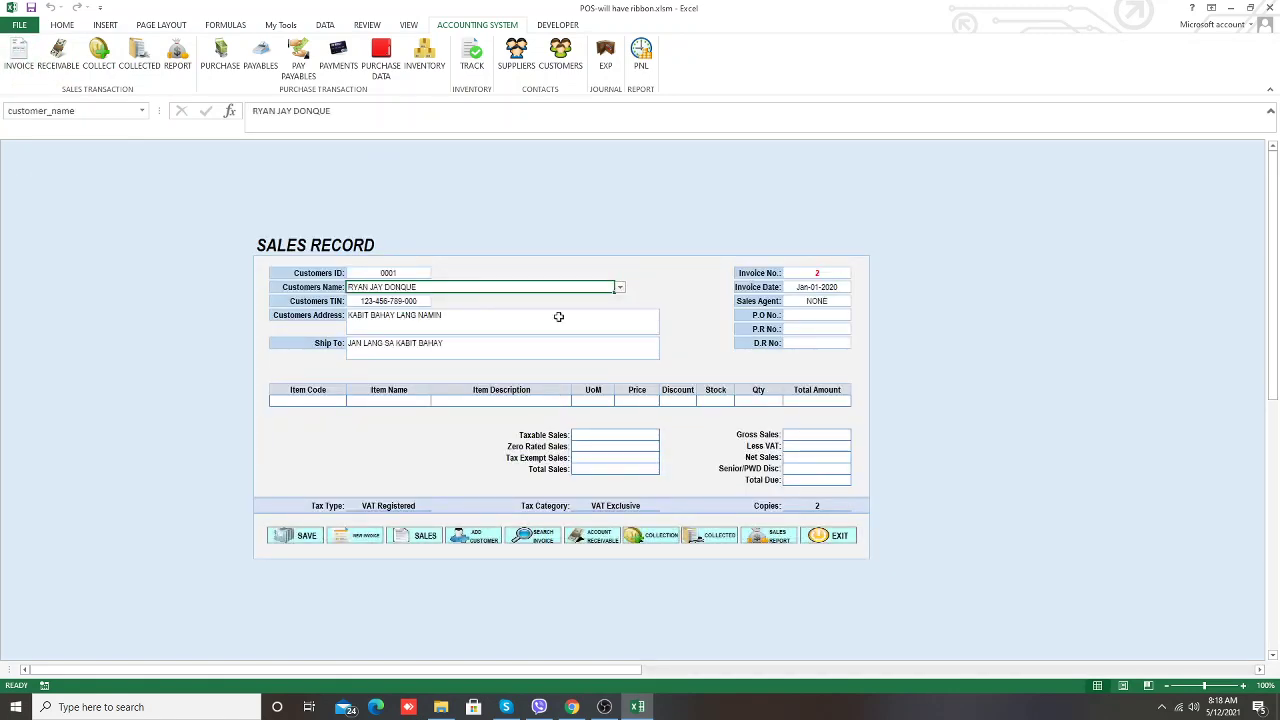
click(477, 536)
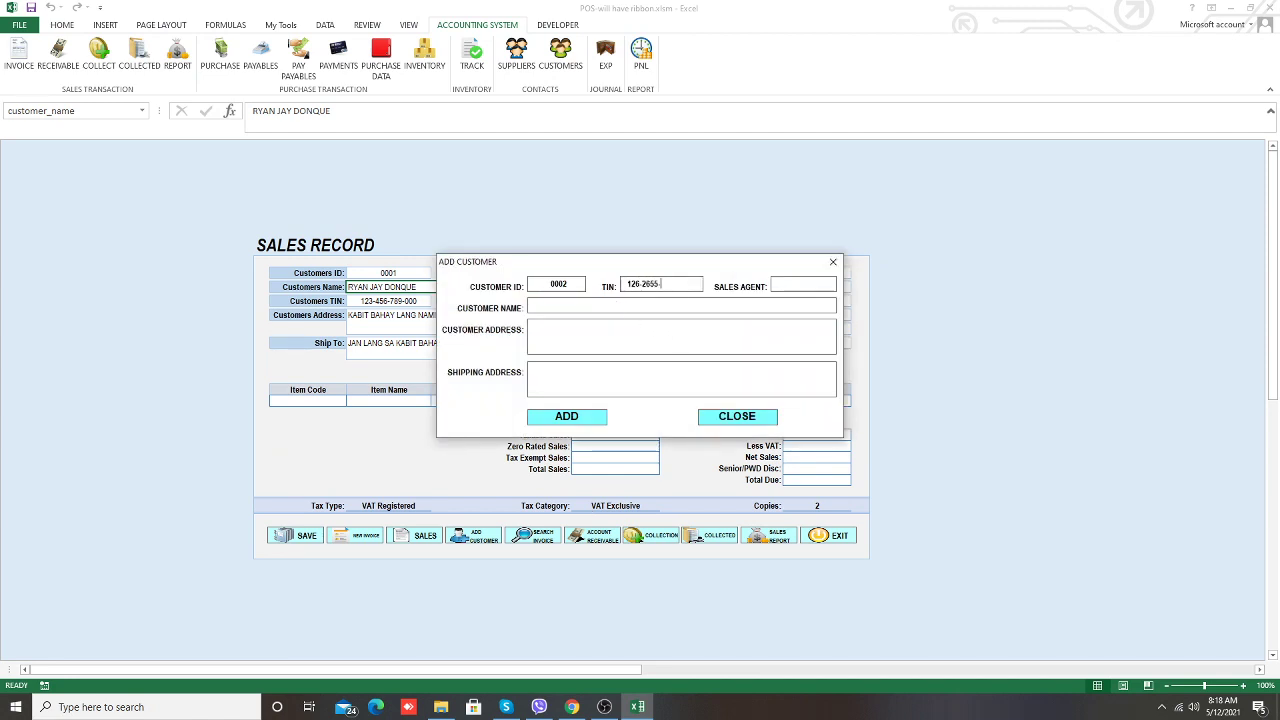
Step: Finish customer 0002's TIN, address and shipping address, add the customer, and close the form
key(BackSpace)
key(BackSpace)
text(CHISMOSANG KABIT BAHAY)
key(Tab)
text(KAHIT BAHAY LANG)
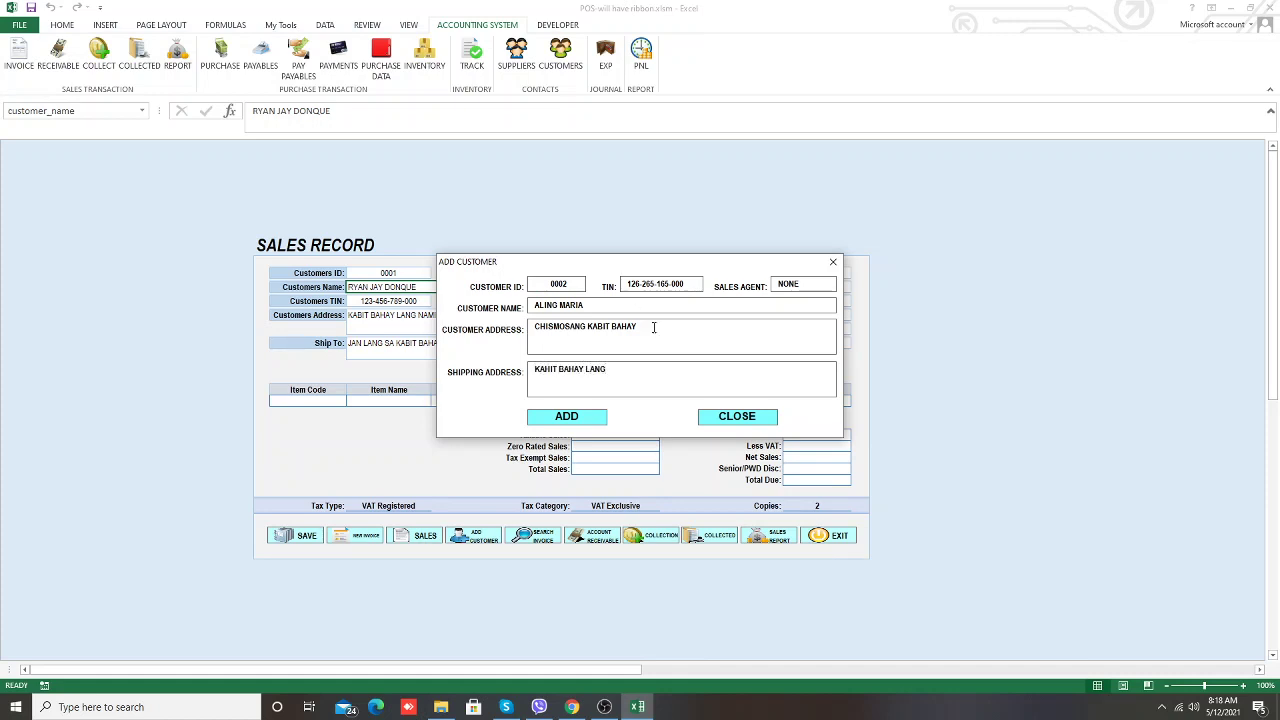
click(554, 383)
key(BackSpace)
text(P)
click(584, 416)
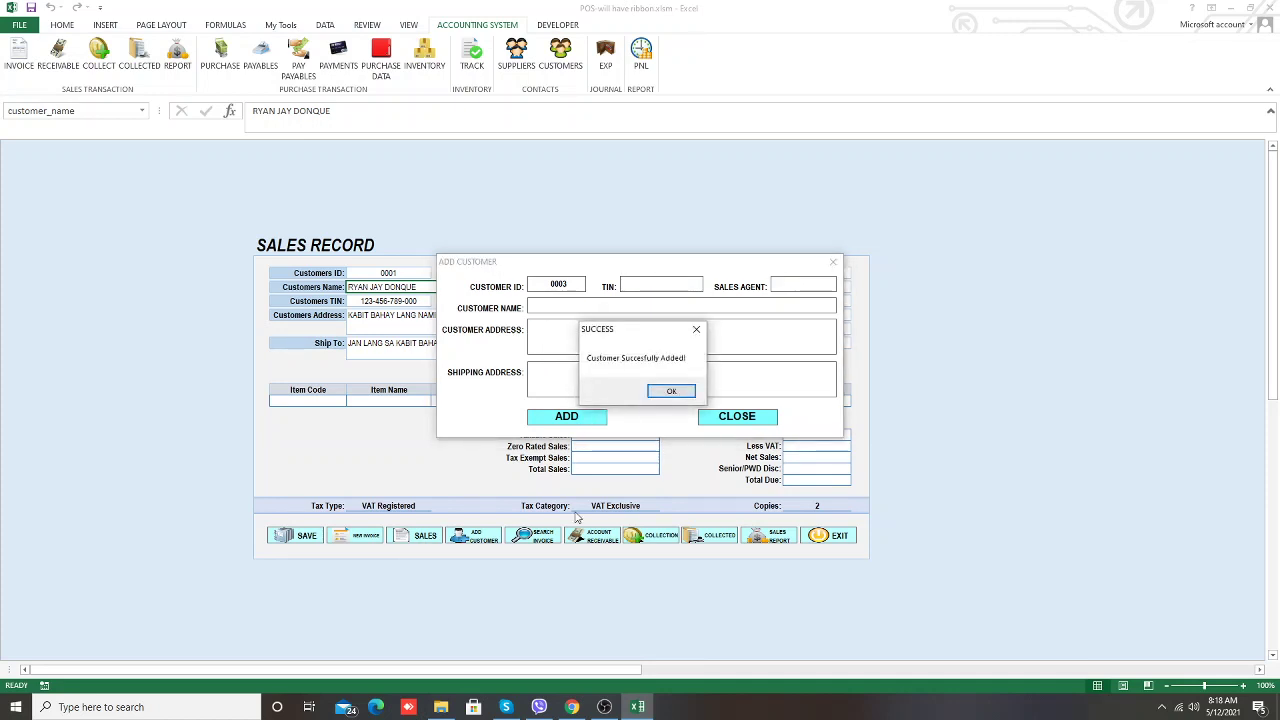
click(670, 391)
click(420, 400)
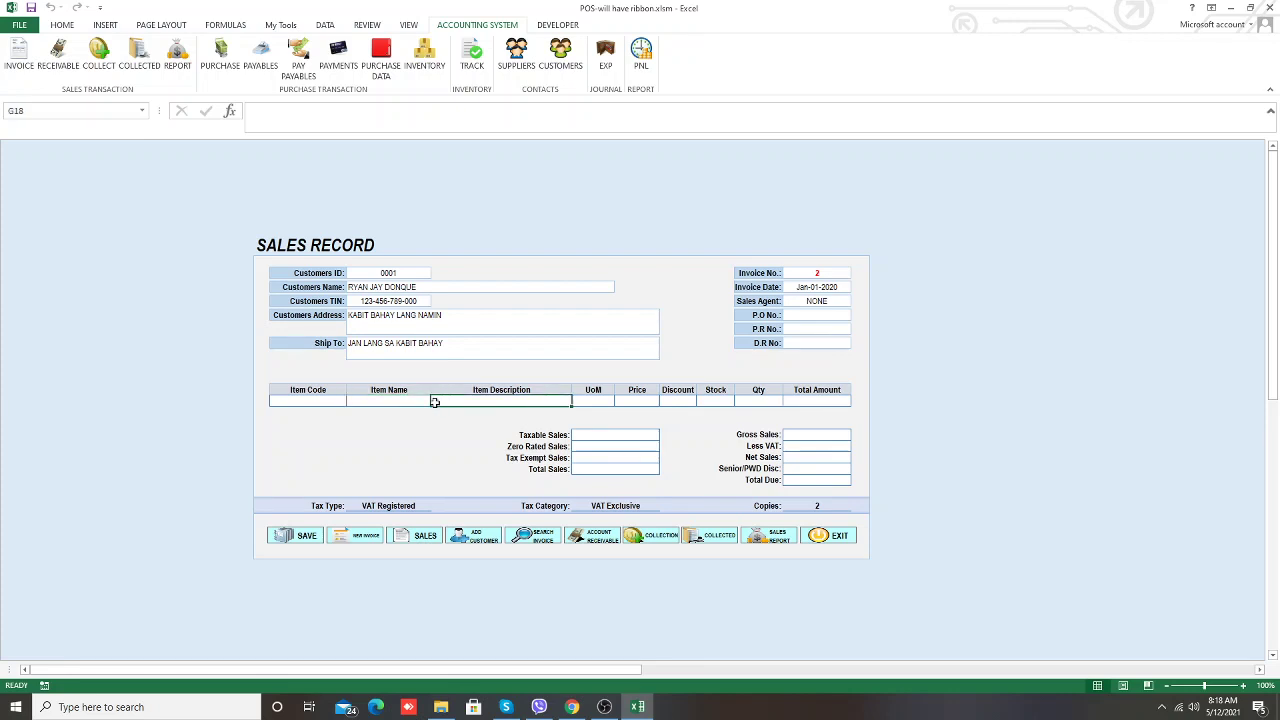
Step: Enter a first invoice line for COKE-SAKTO with discount 1 and quantity 3
click(408, 402)
click(436, 400)
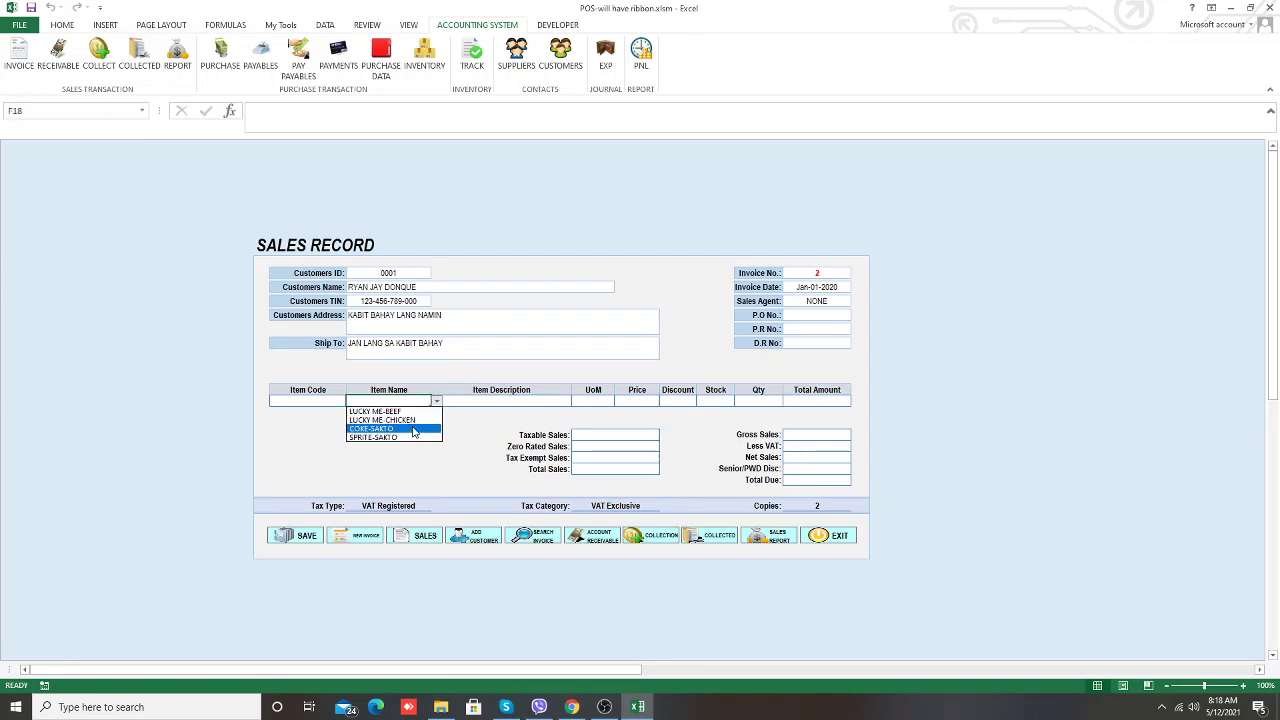
click(413, 429)
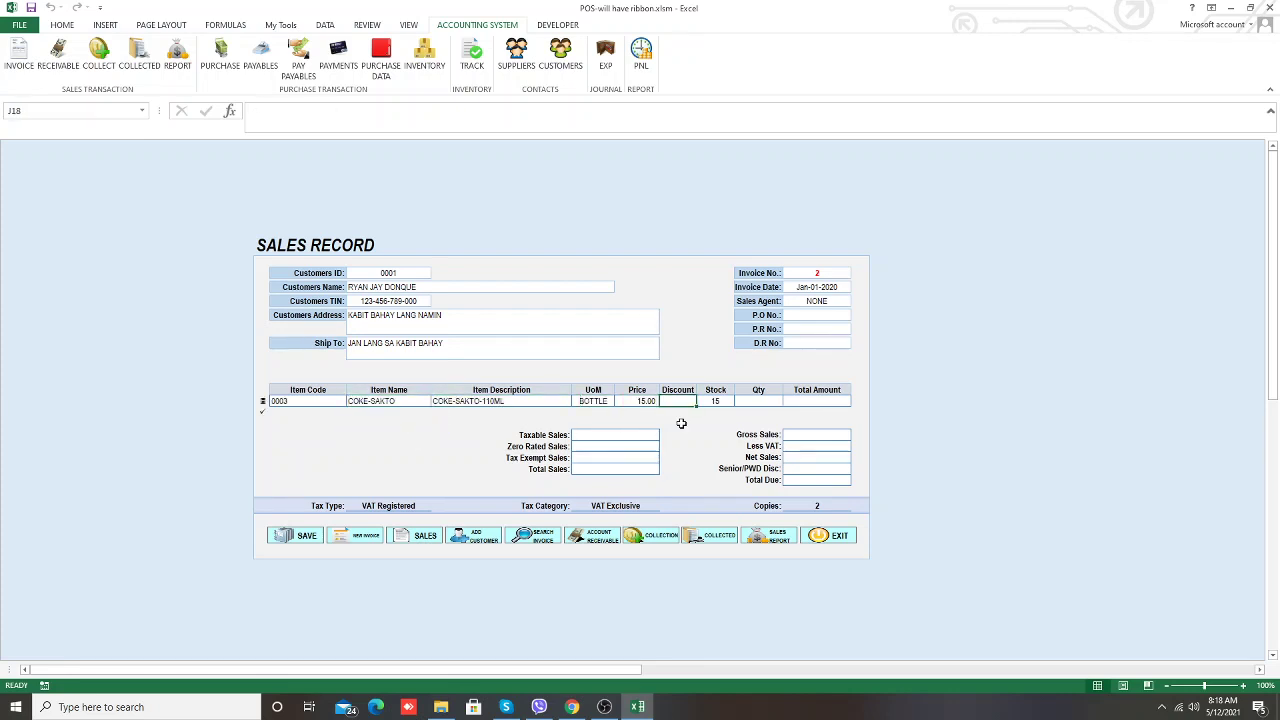
text(1)
key(Tab)
text(3)
key(Tab)
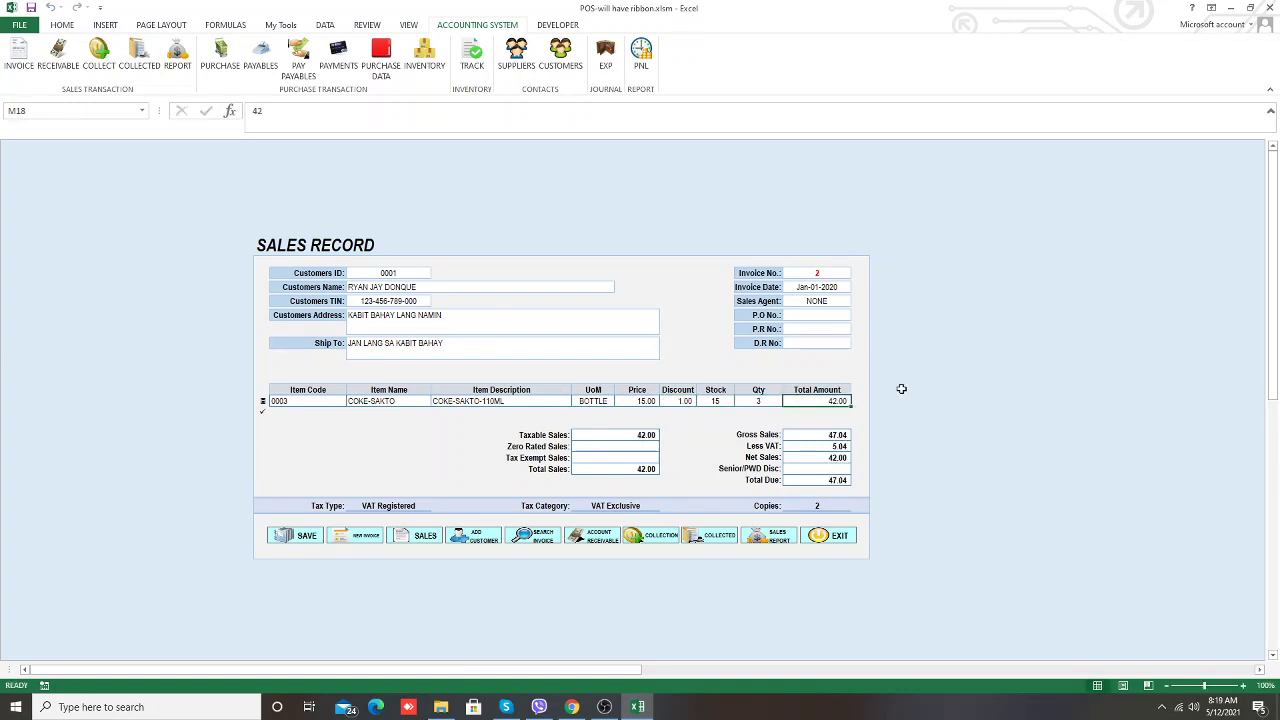
Step: Add a second line for SPRITE-SAKTO, entering 1 in its Discount and Qty cells
click(264, 411)
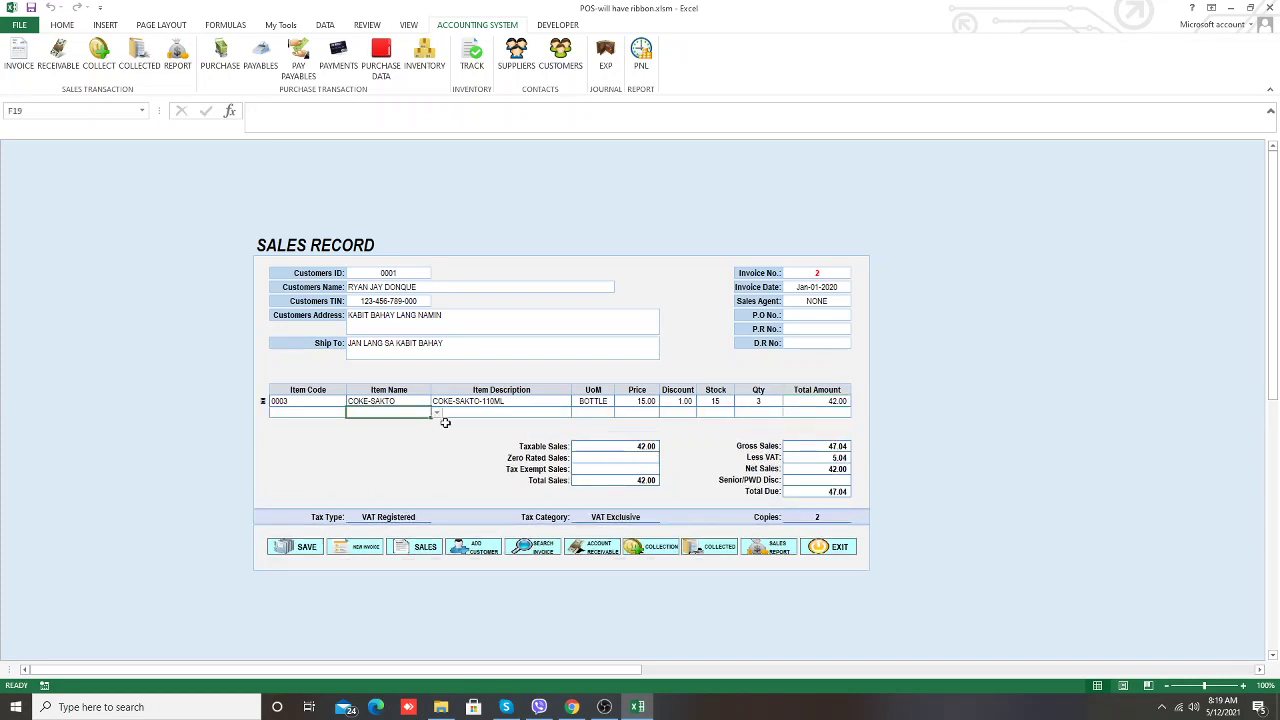
click(436, 413)
click(415, 444)
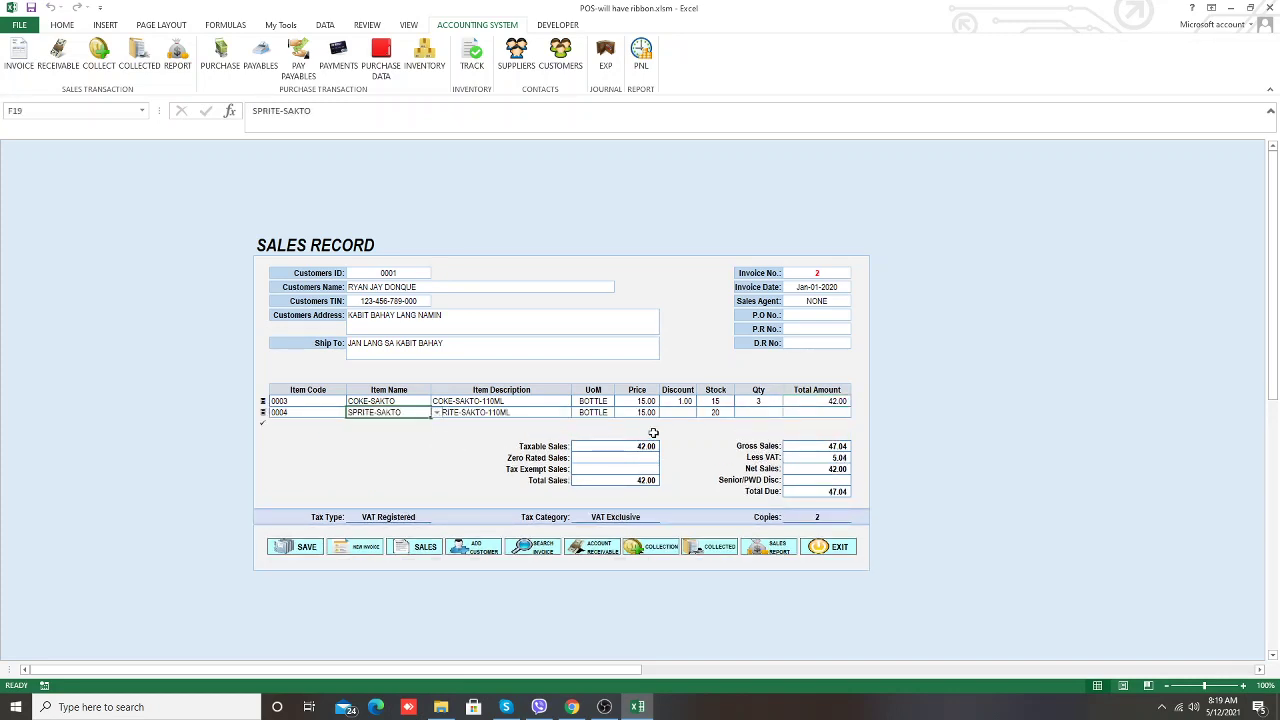
key(Tab)
key(Tab)
key(Tab)
key(Tab)
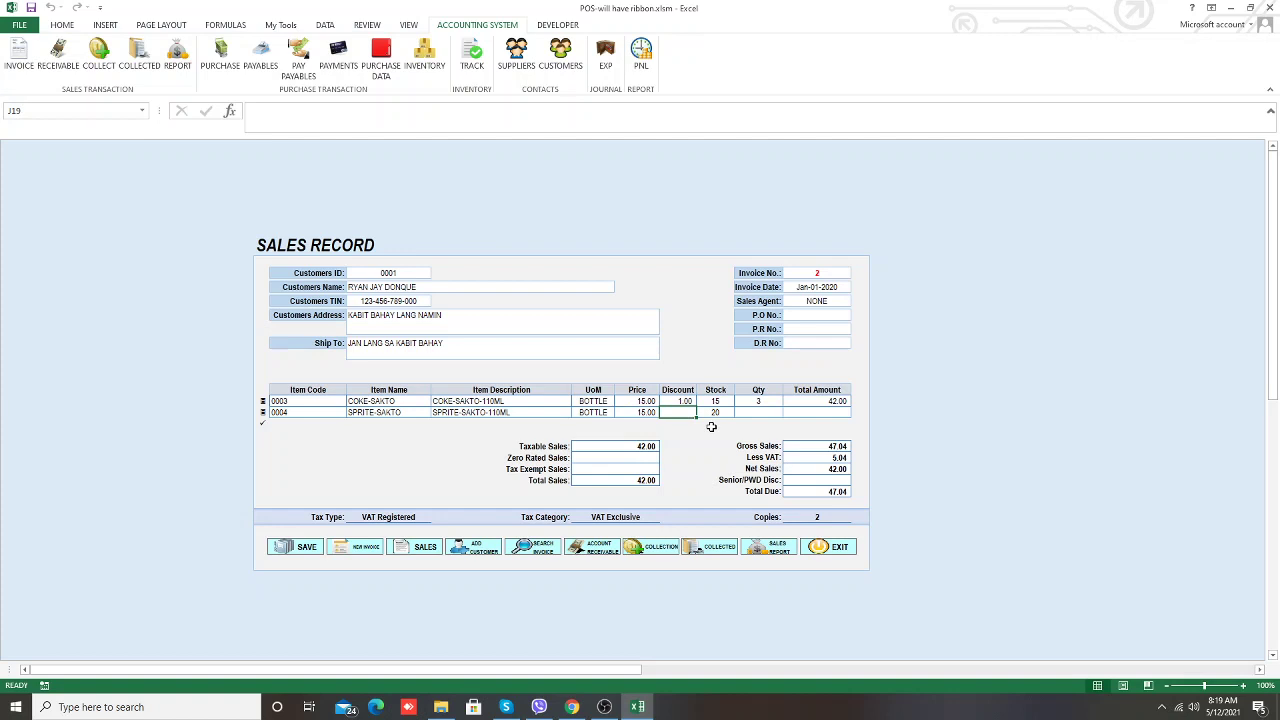
text(1)
key(Tab)
key(Tab)
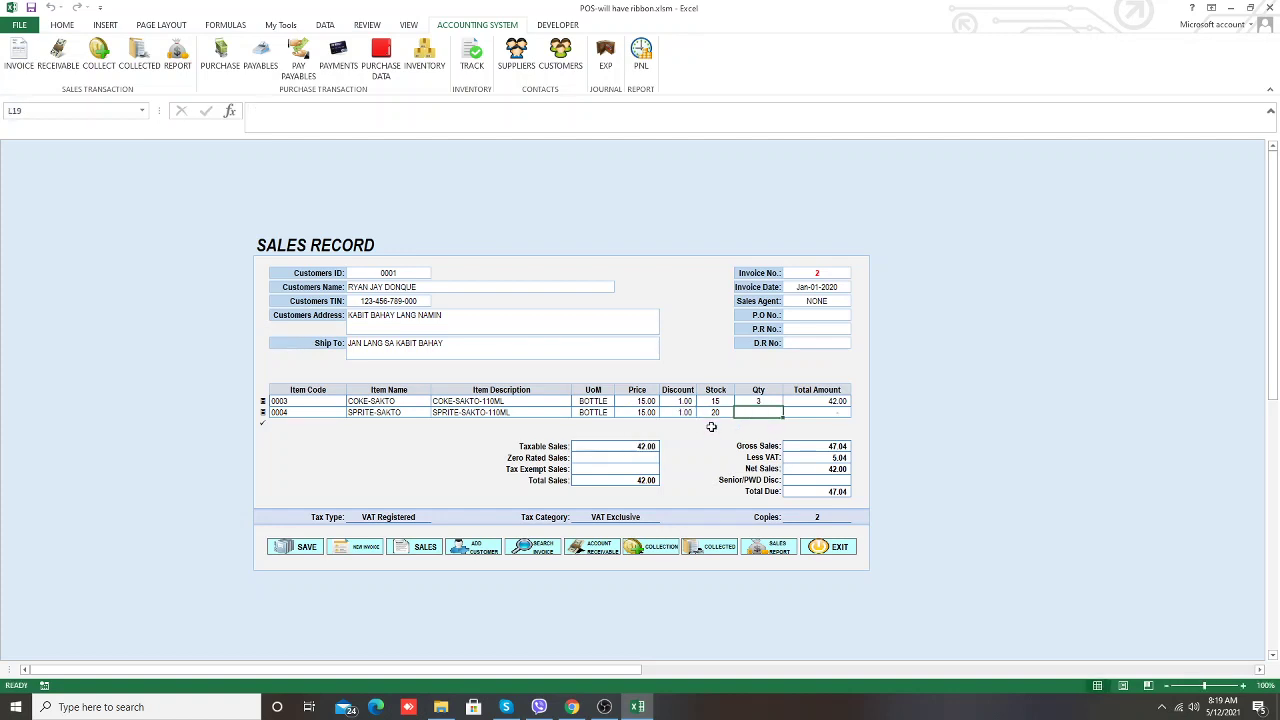
text(12)
key(Tab)
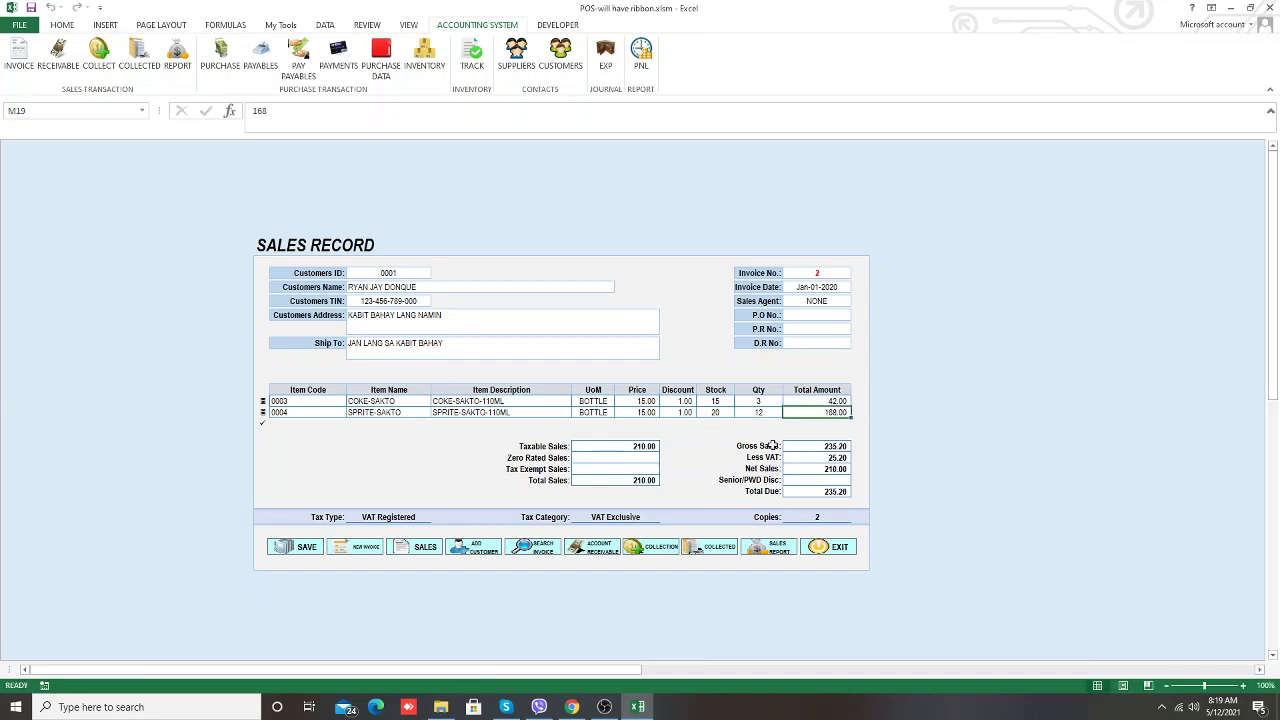
Step: Add a third line for LUCKY ME-BEEF with discount 3 and quantity 3
click(263, 424)
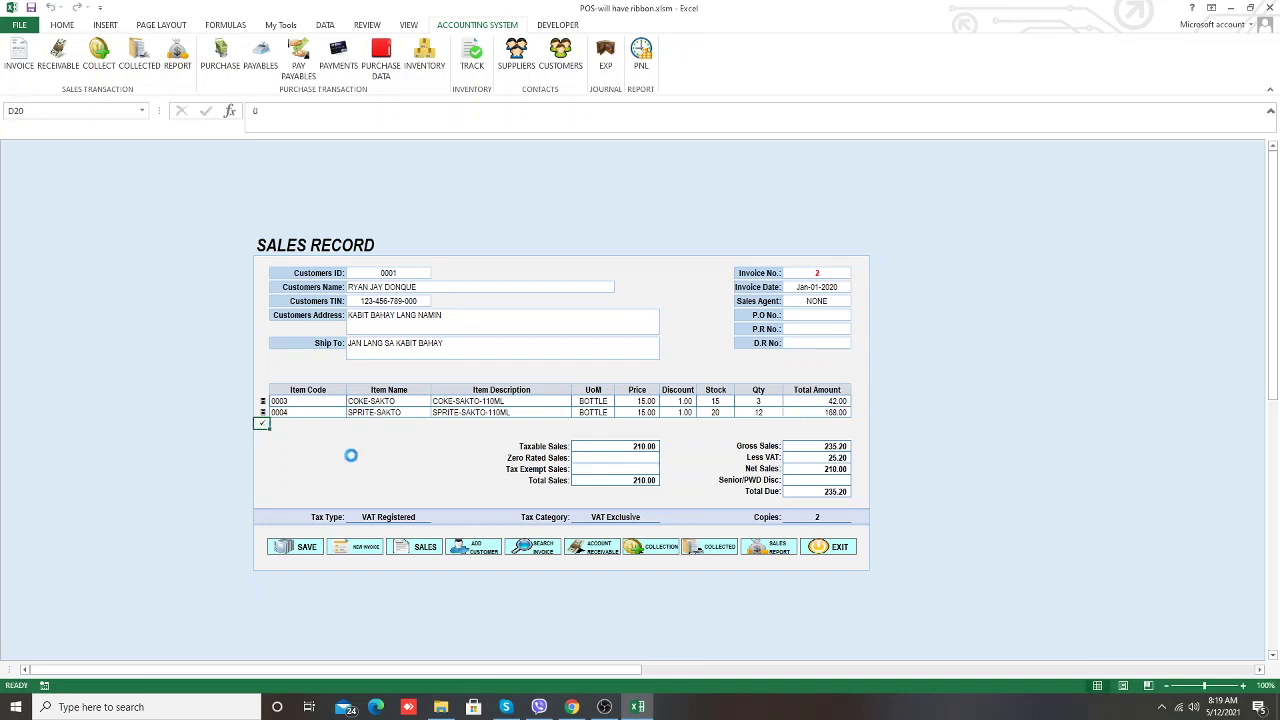
click(437, 424)
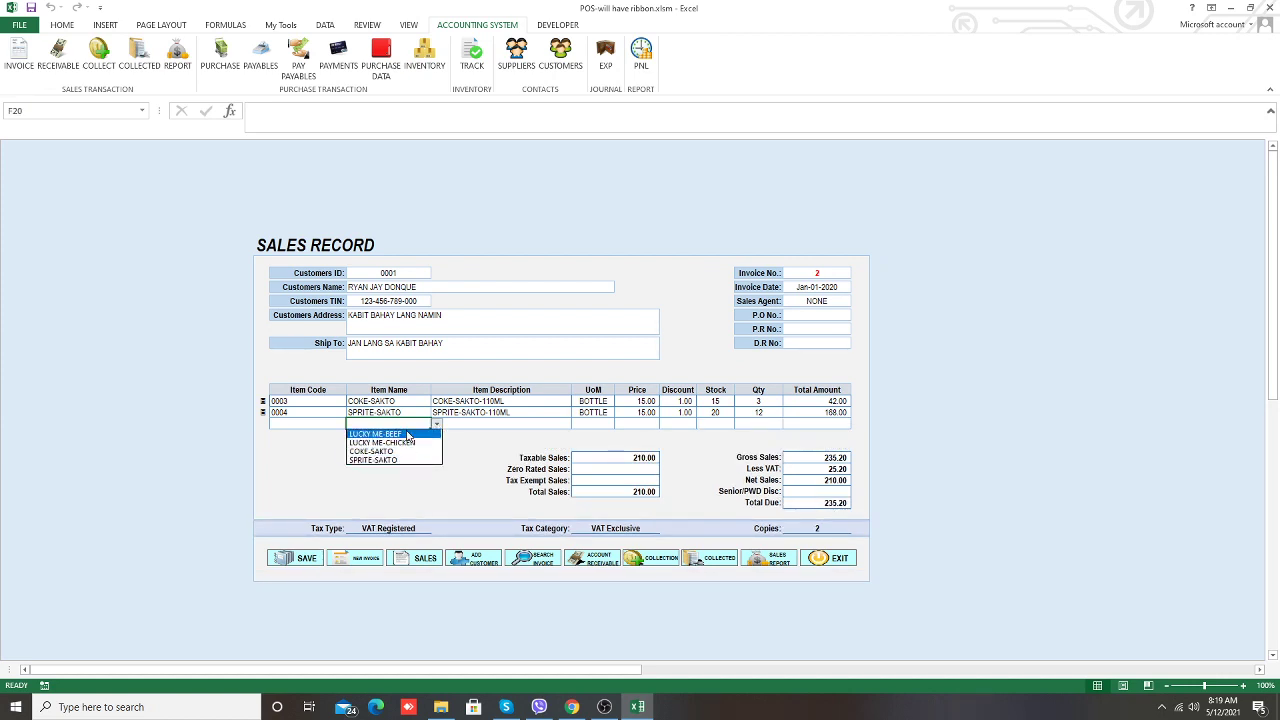
click(409, 434)
key(Tab)
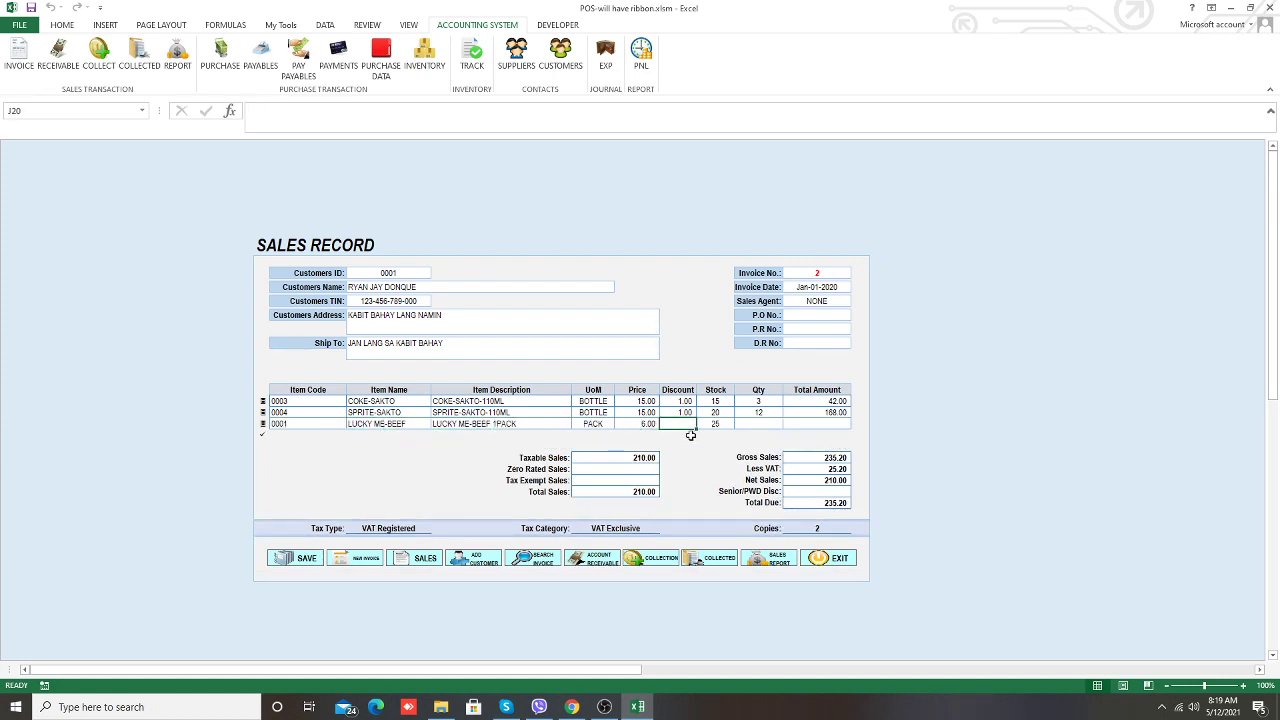
text(3)
key(Tab)
text(123)
key(Tab)
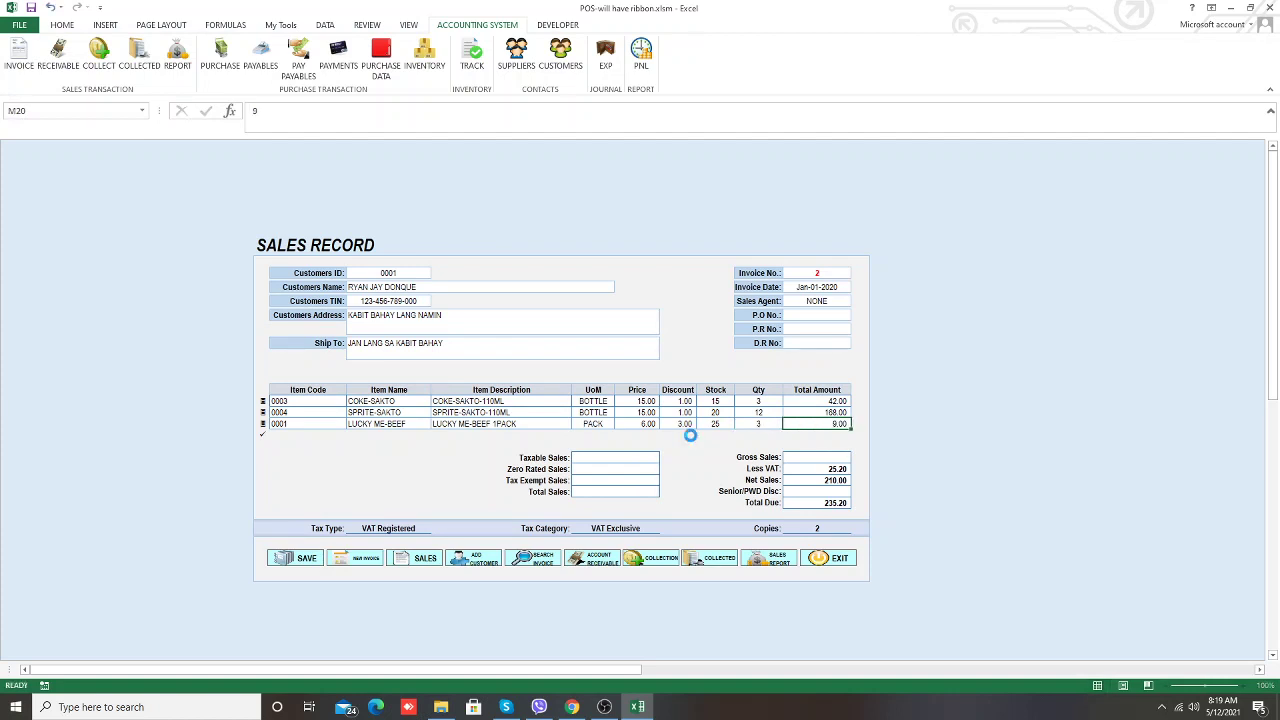
Step: Add a LUCKY ME-CHICKEN line with quantity 8, then save invoice 2 at 299.04 due
key(Tab)
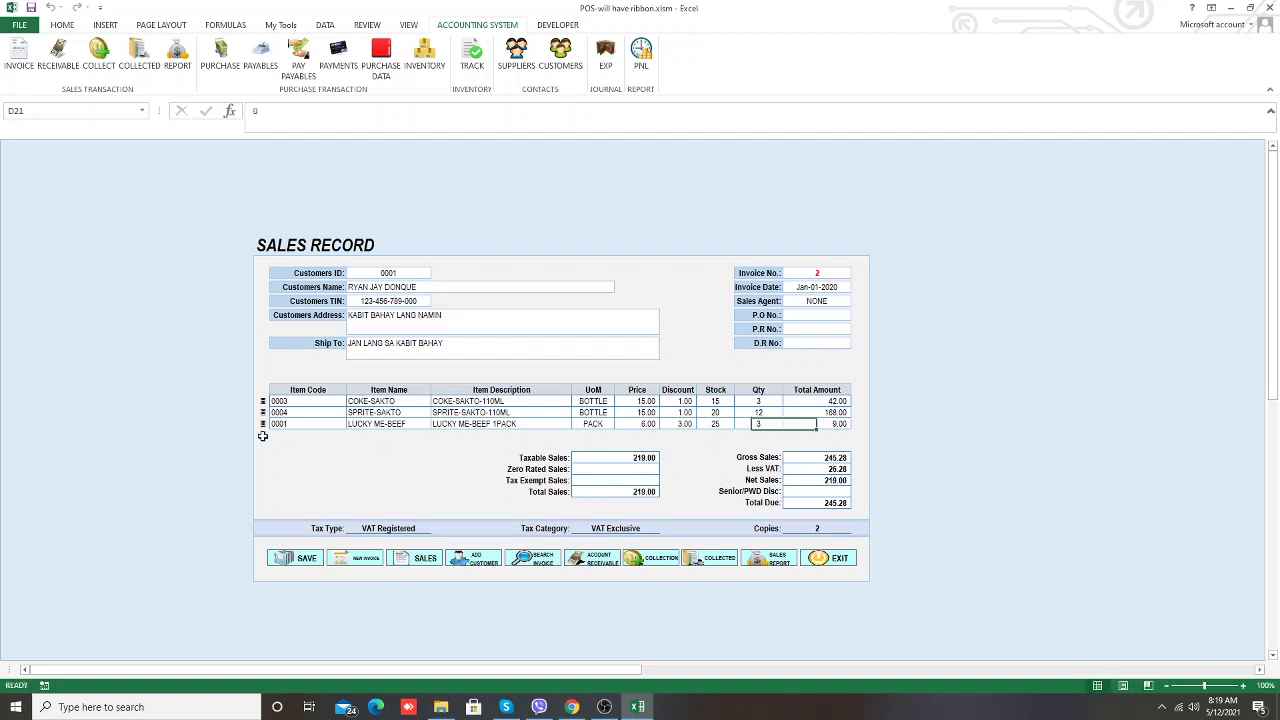
click(436, 437)
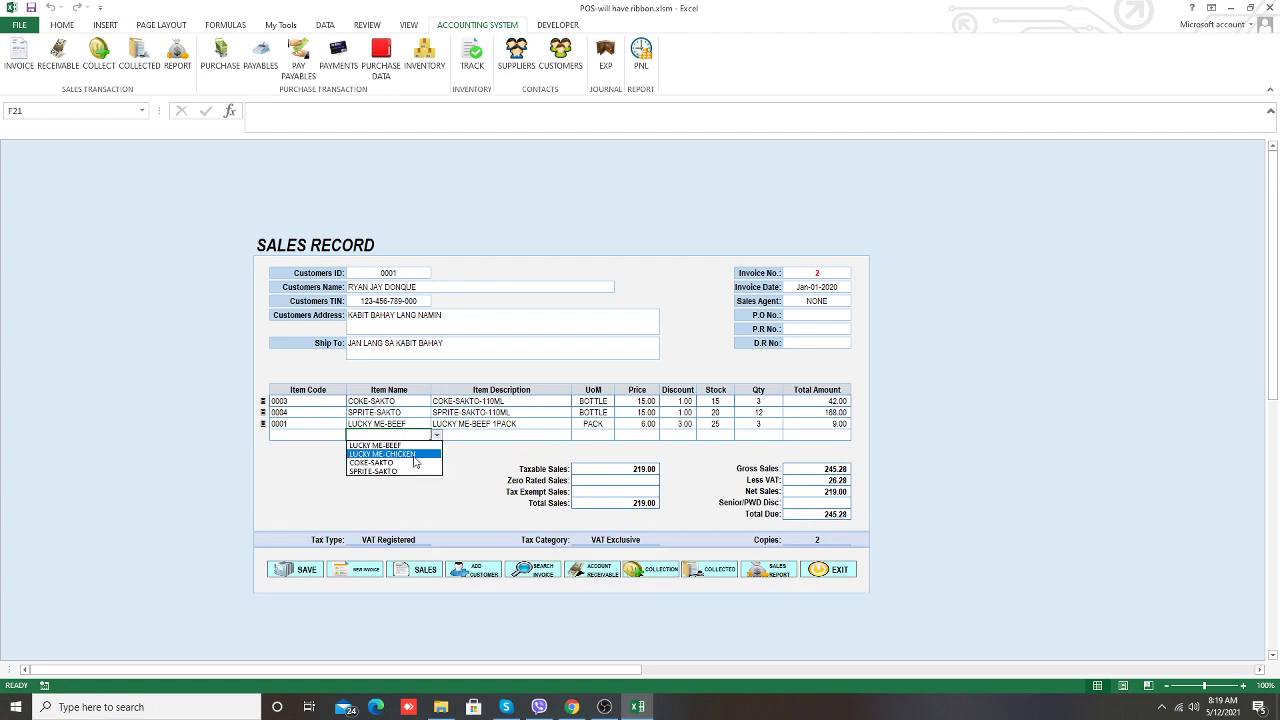
click(414, 457)
key(Tab)
key(Tab)
key(Tab)
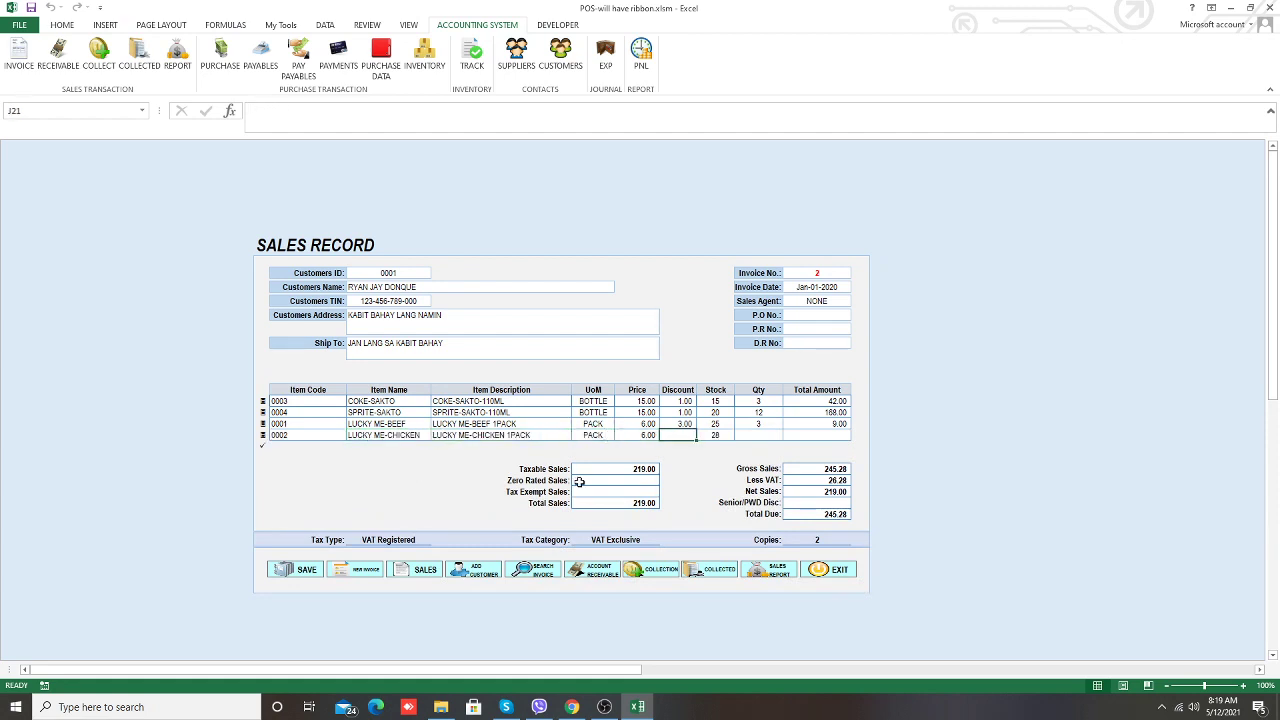
key(Tab)
key(Tab)
text(8)
key(Tab)
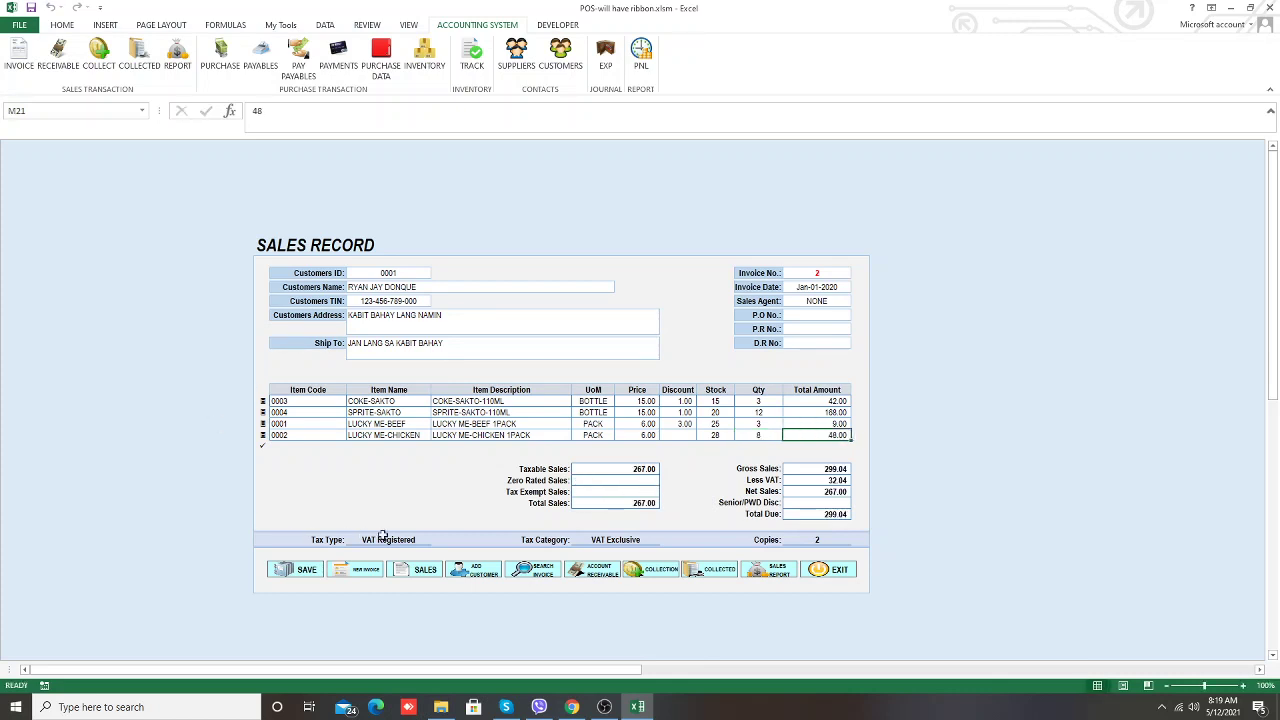
click(314, 572)
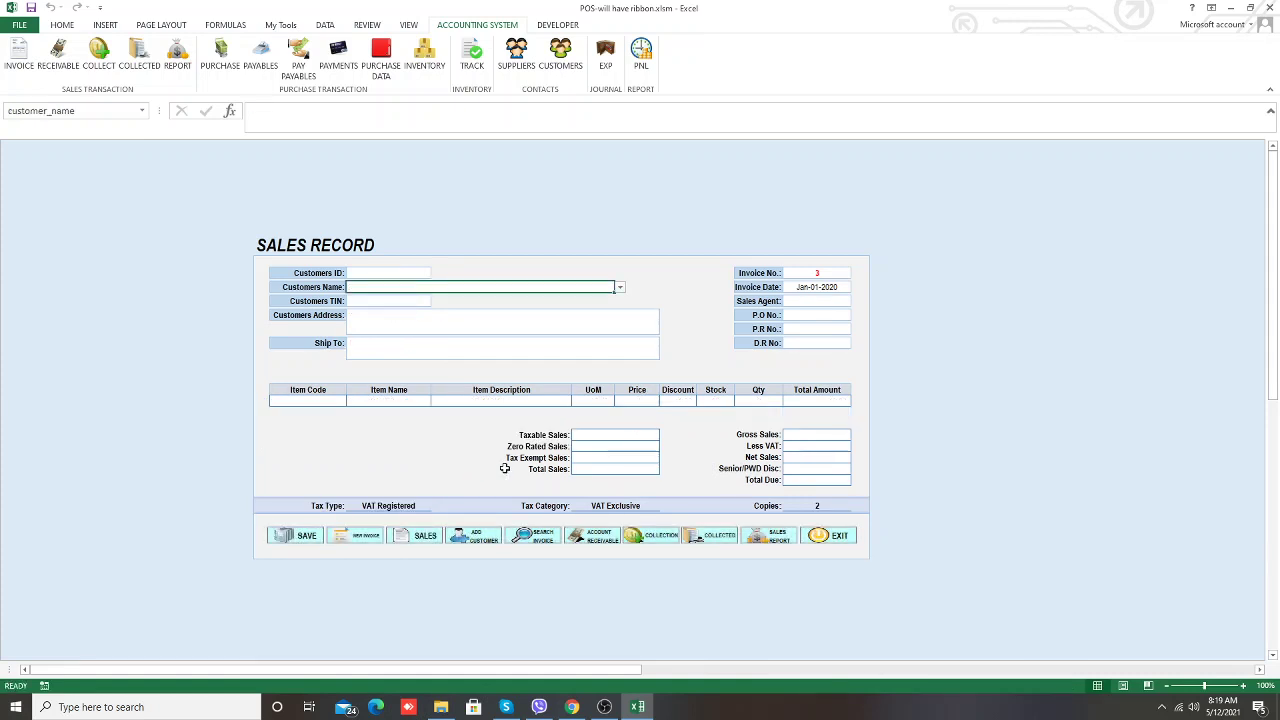
Step: Expand and collapse customers 0001 and 0002 in the receivables report, then return to blank invoice 3
click(71, 70)
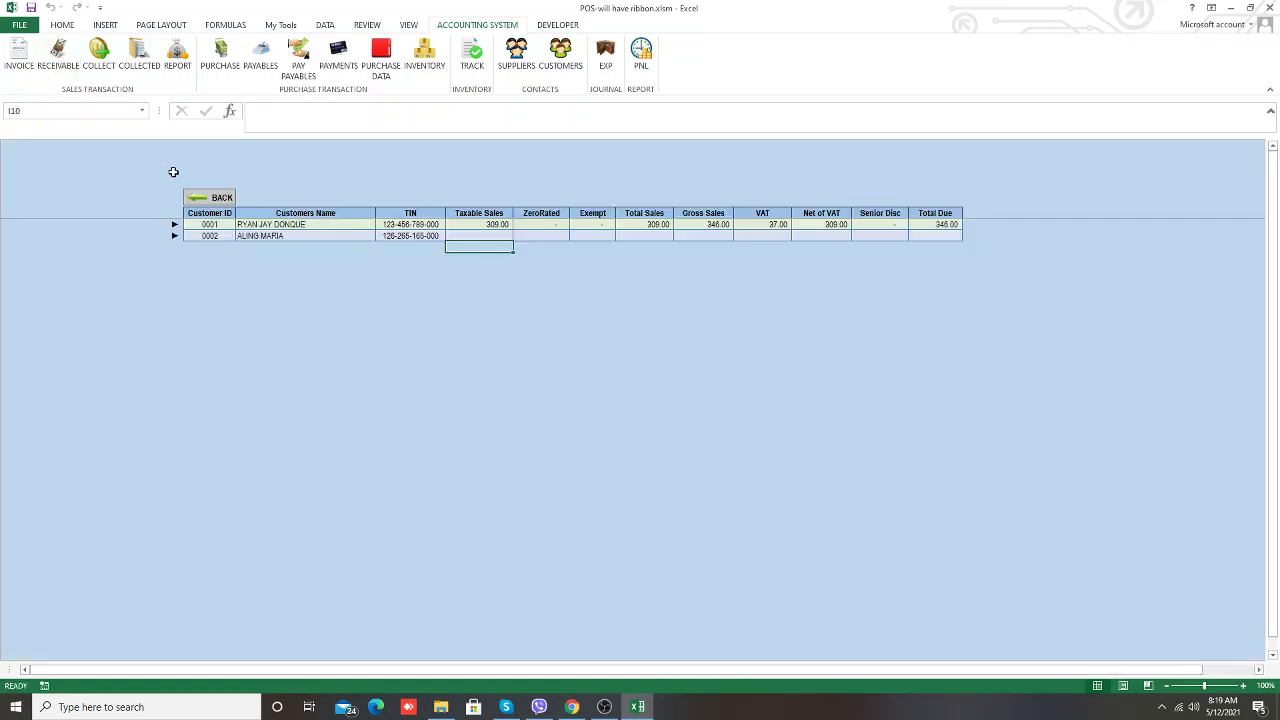
click(175, 224)
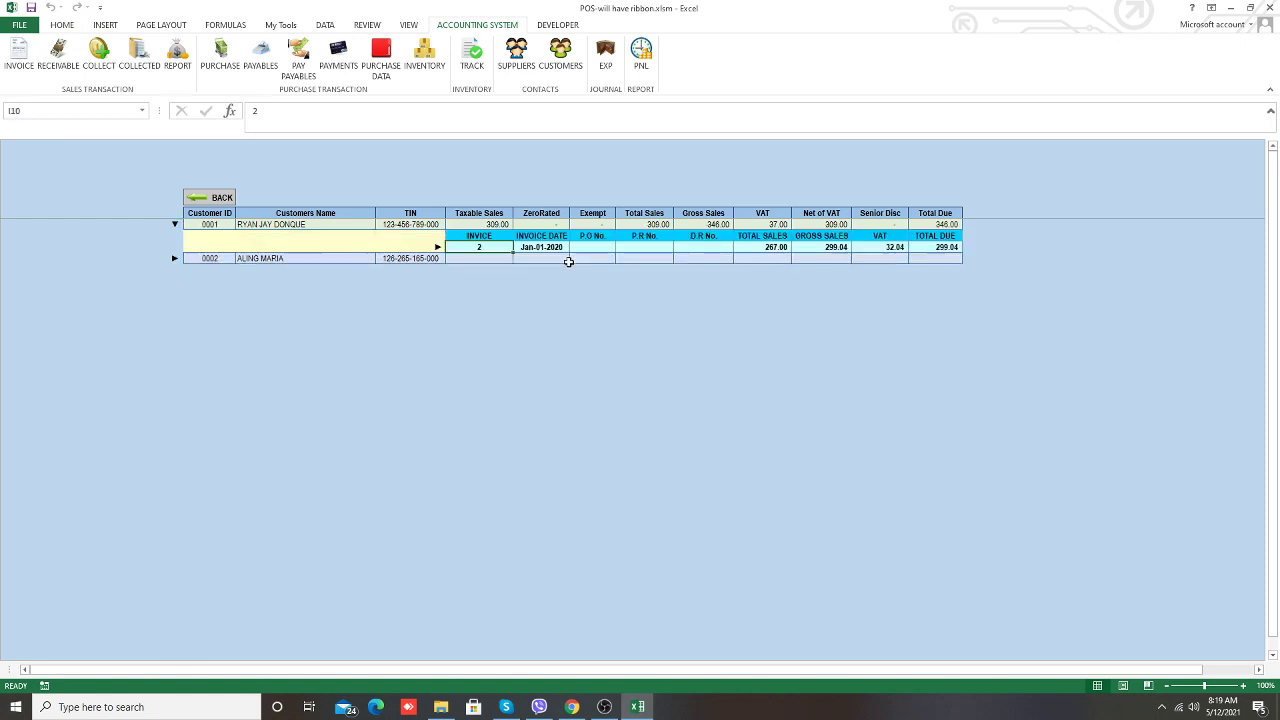
click(267, 224)
click(288, 258)
click(496, 248)
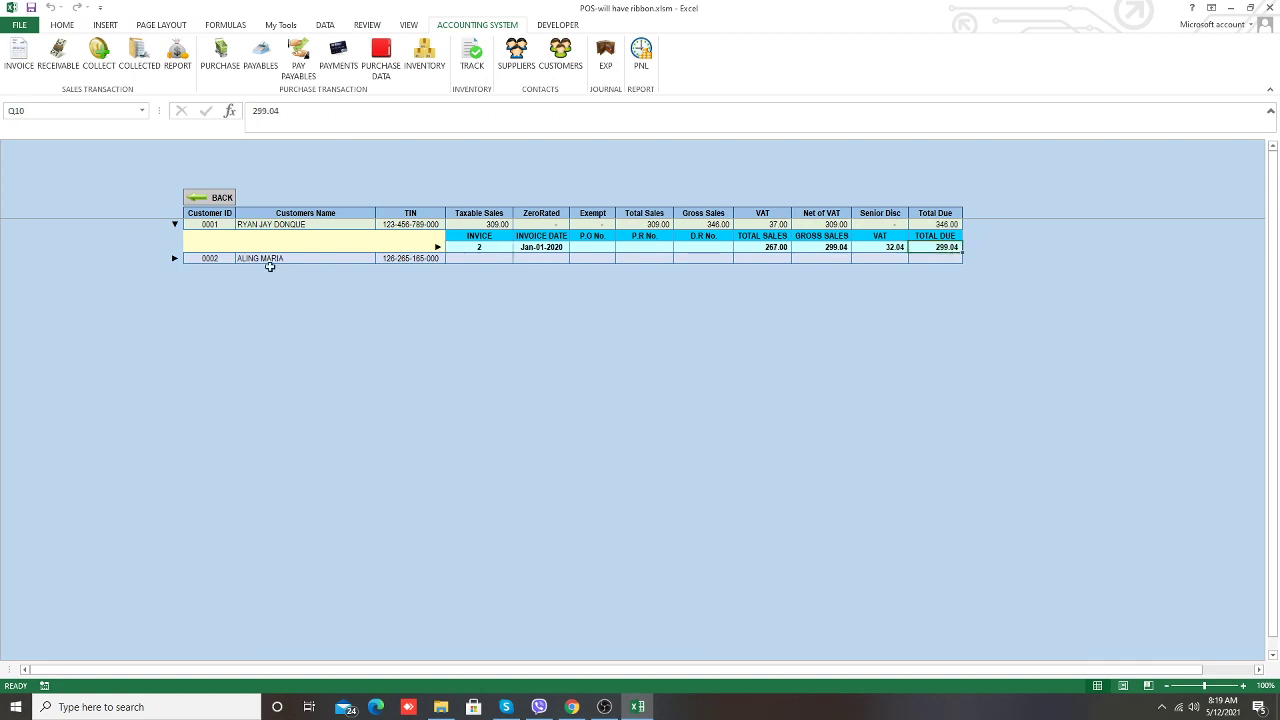
click(175, 258)
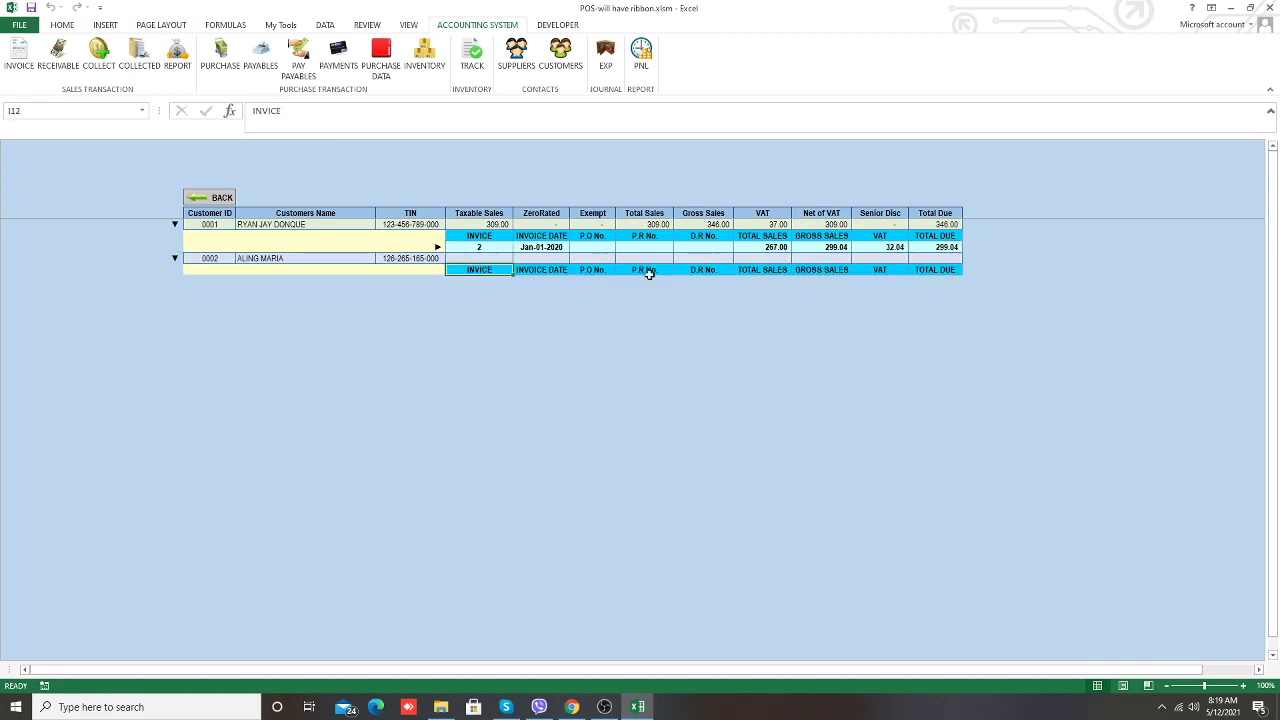
click(175, 258)
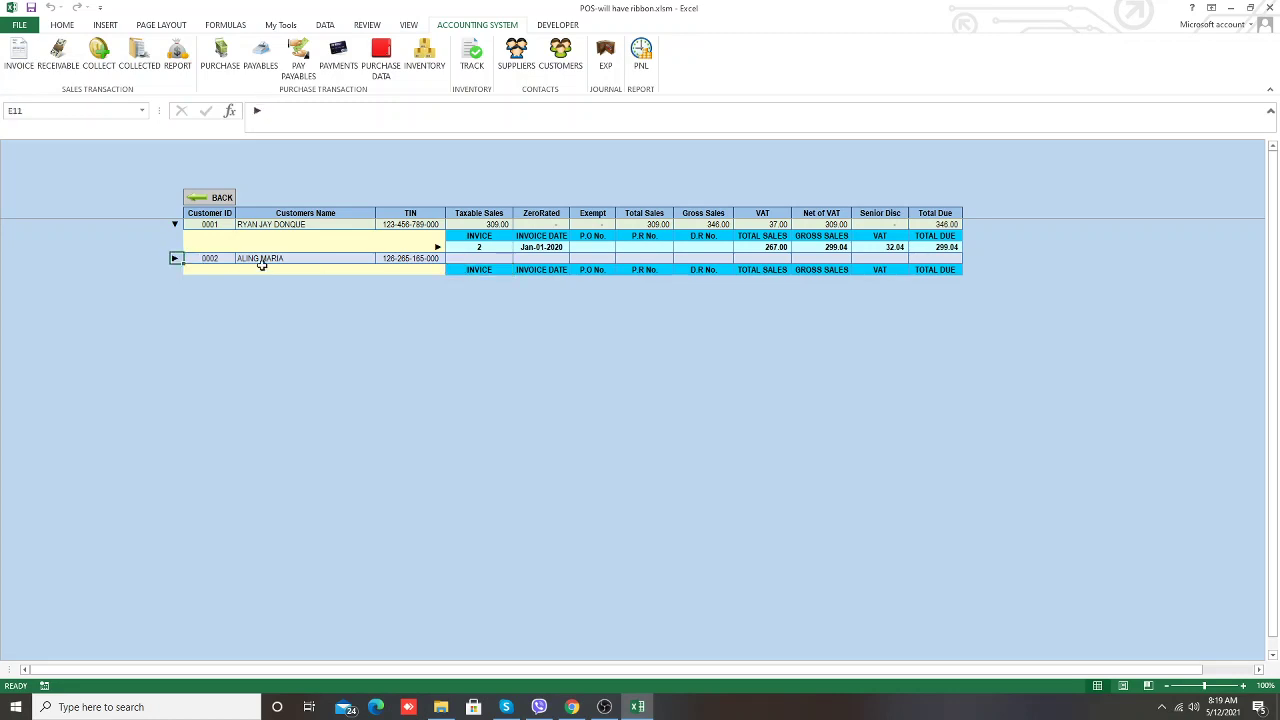
click(176, 224)
click(275, 244)
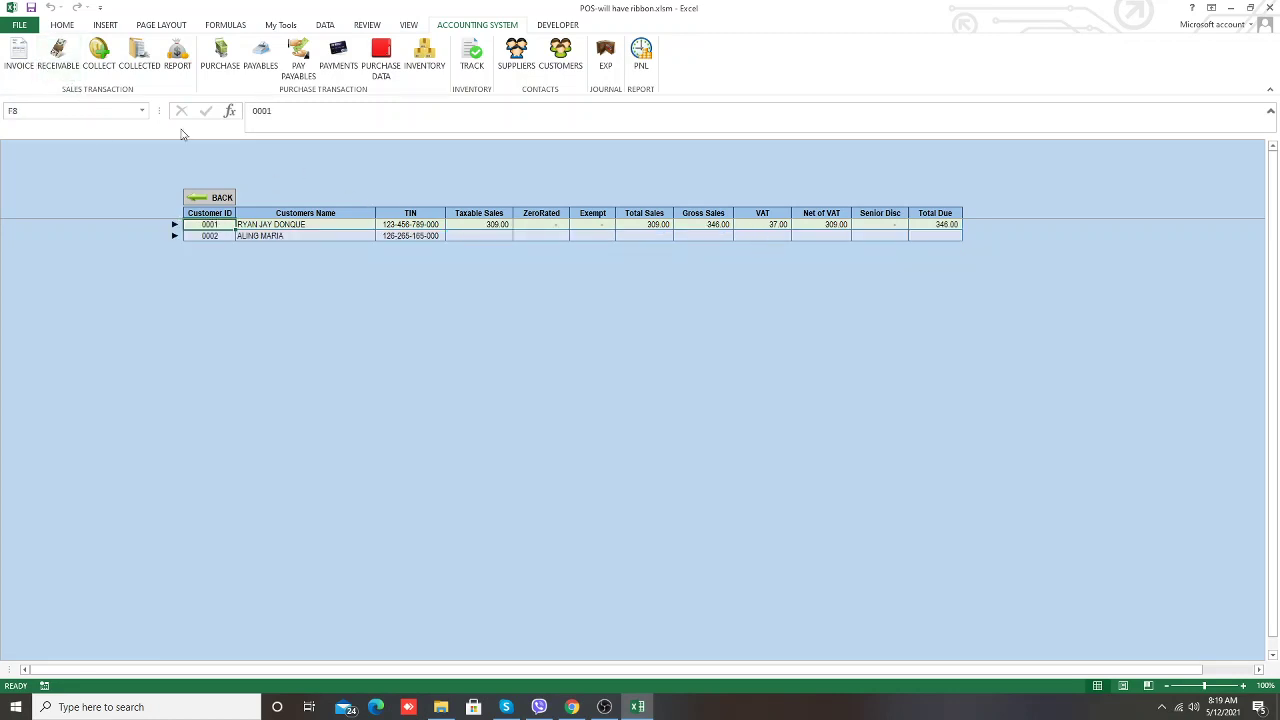
click(19, 52)
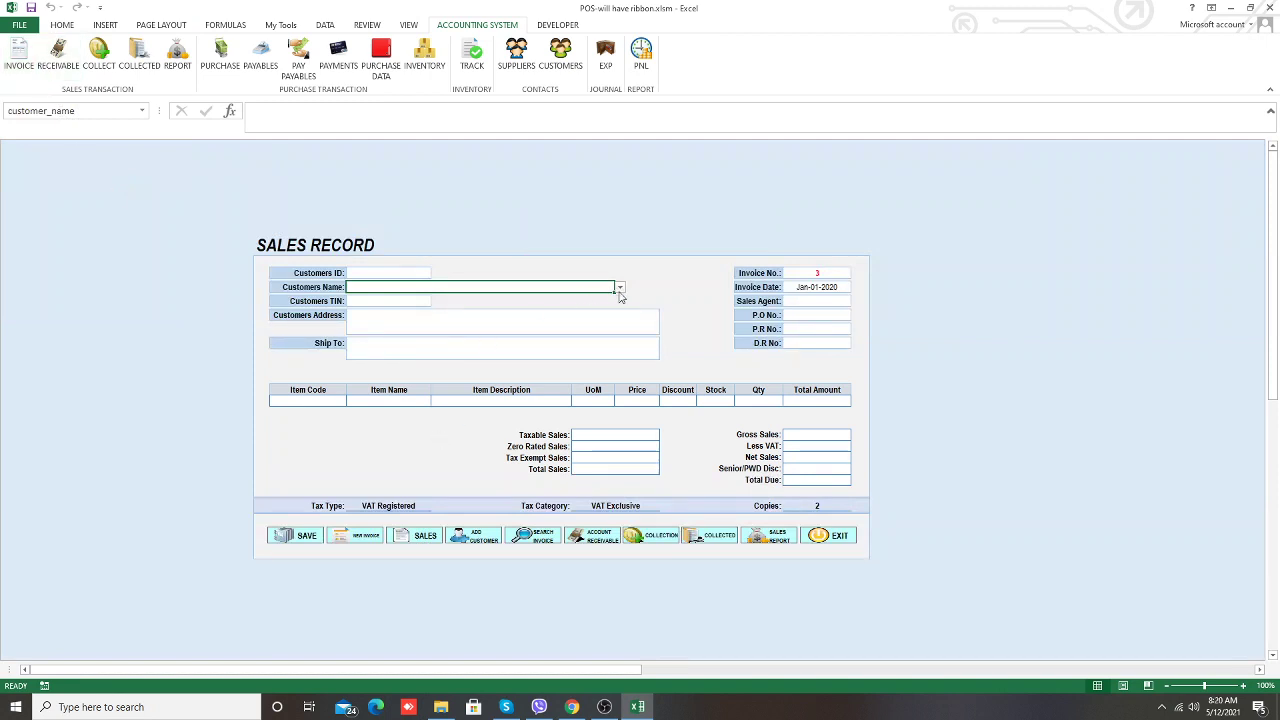
Step: Select the second customer and enter LUCKY ME-BEEF with quantity 20 as the first line
click(620, 287)
click(511, 305)
click(417, 401)
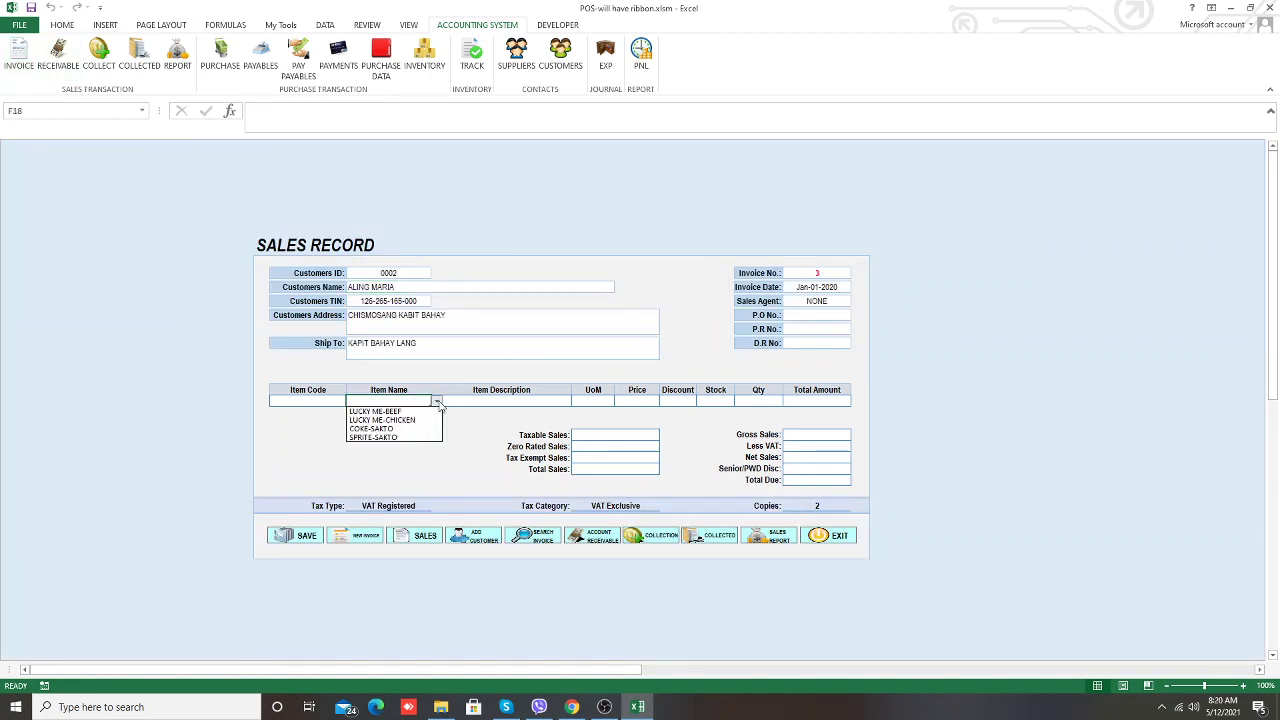
click(404, 411)
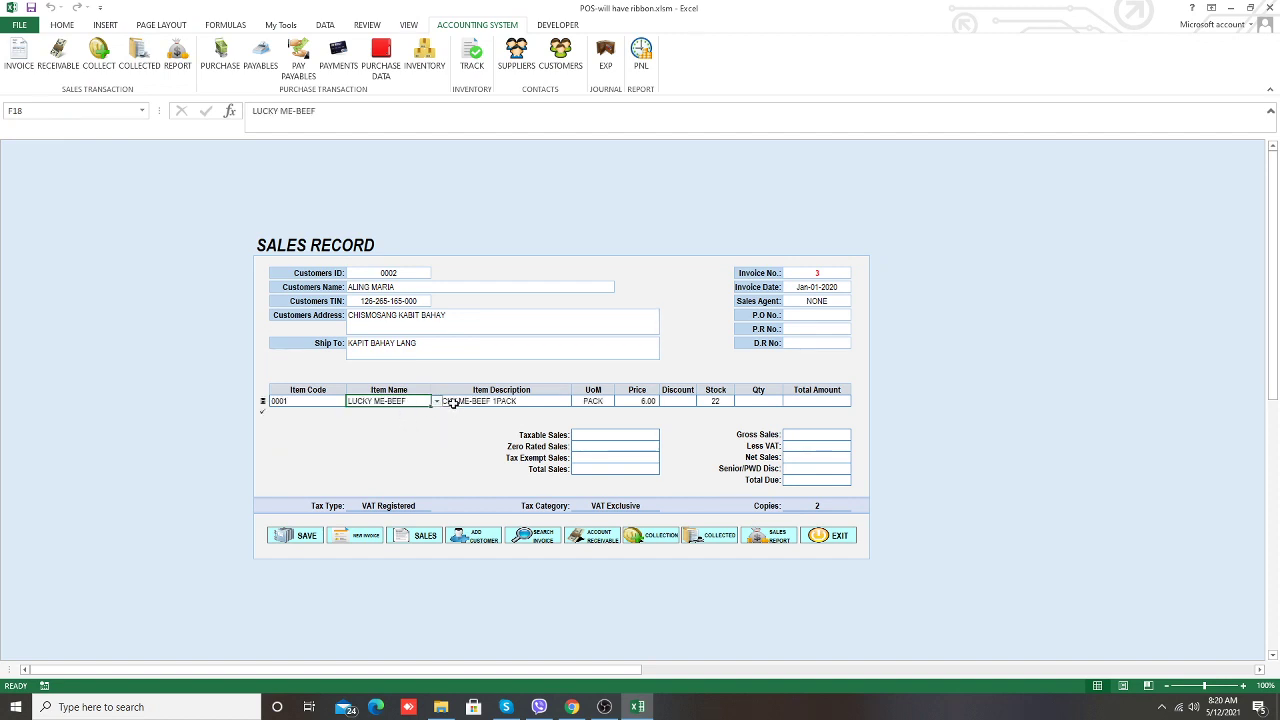
click(743, 400)
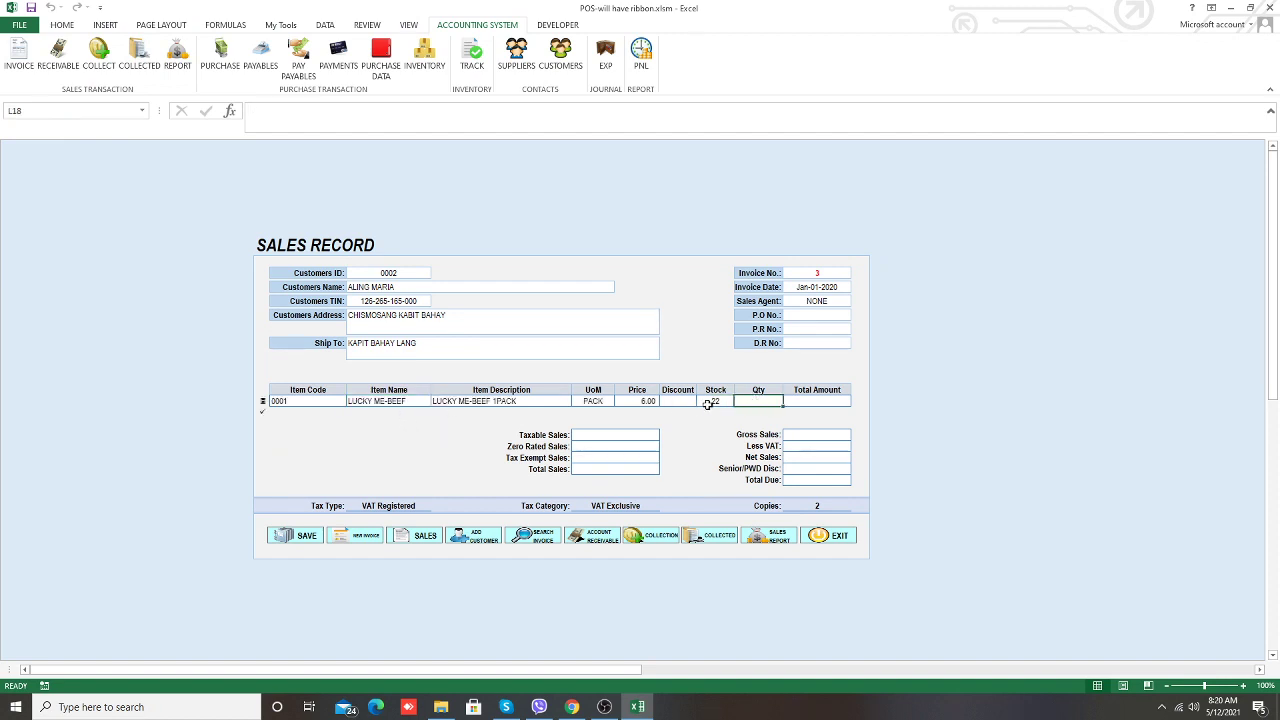
text(36)
text(20)
key(Tab)
Step: Add a second line for LUCKY ME-CHICKEN with quantity 15
click(265, 411)
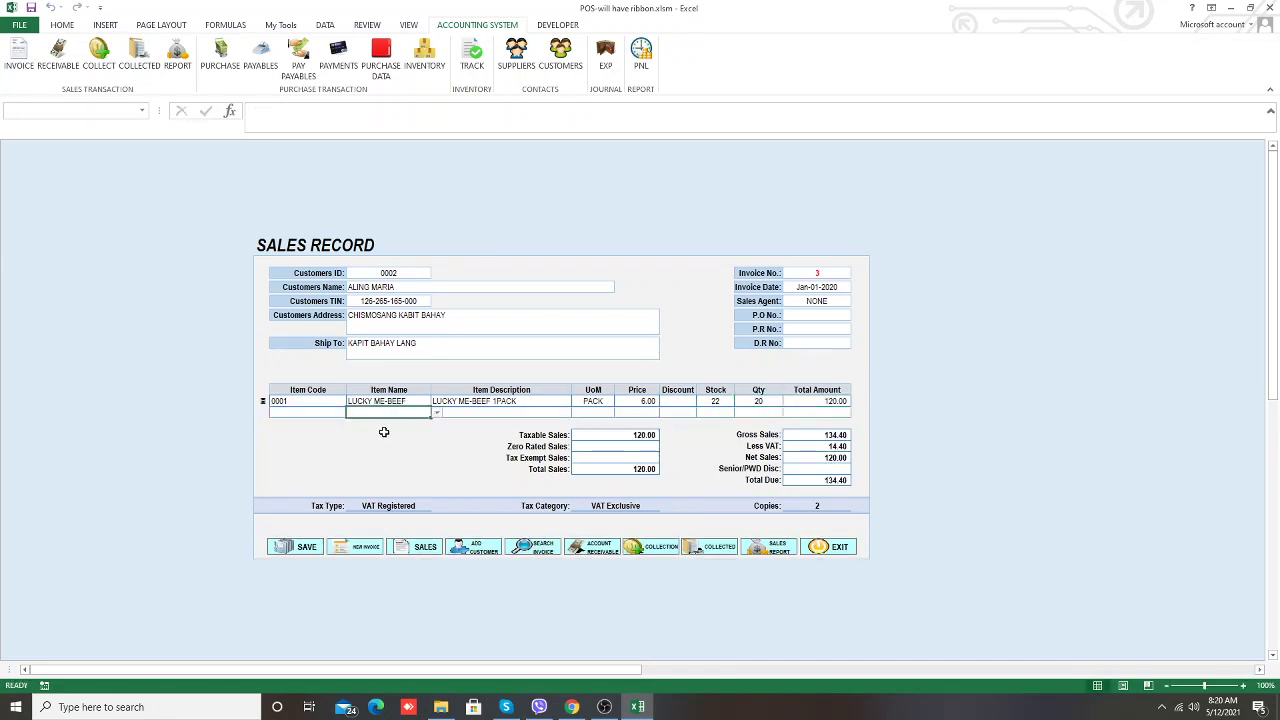
click(437, 414)
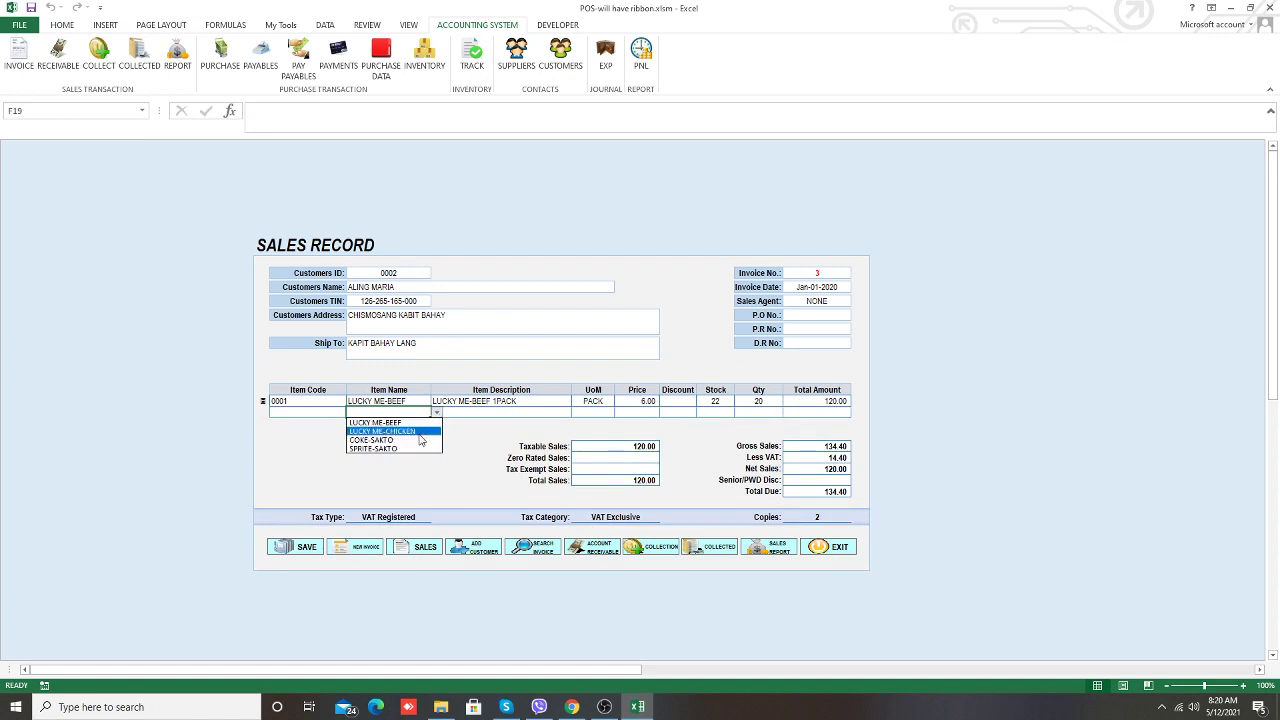
click(420, 431)
click(752, 411)
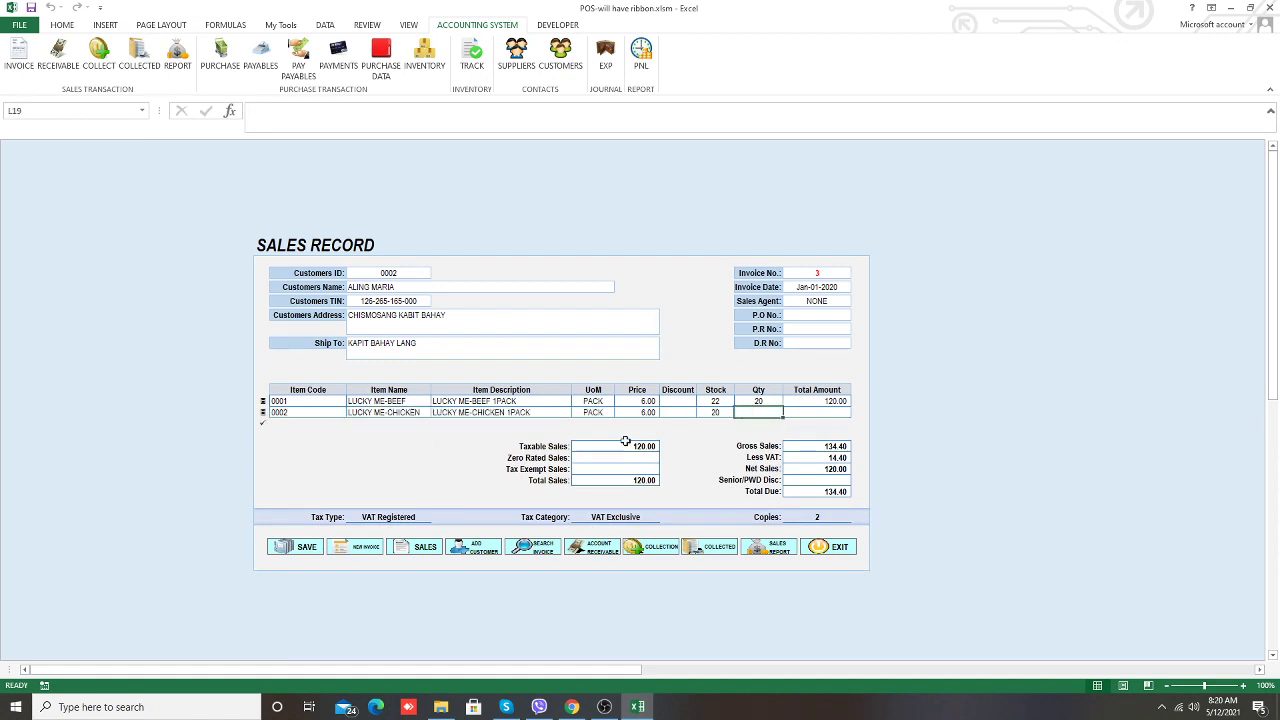
text(15)
key(Tab)
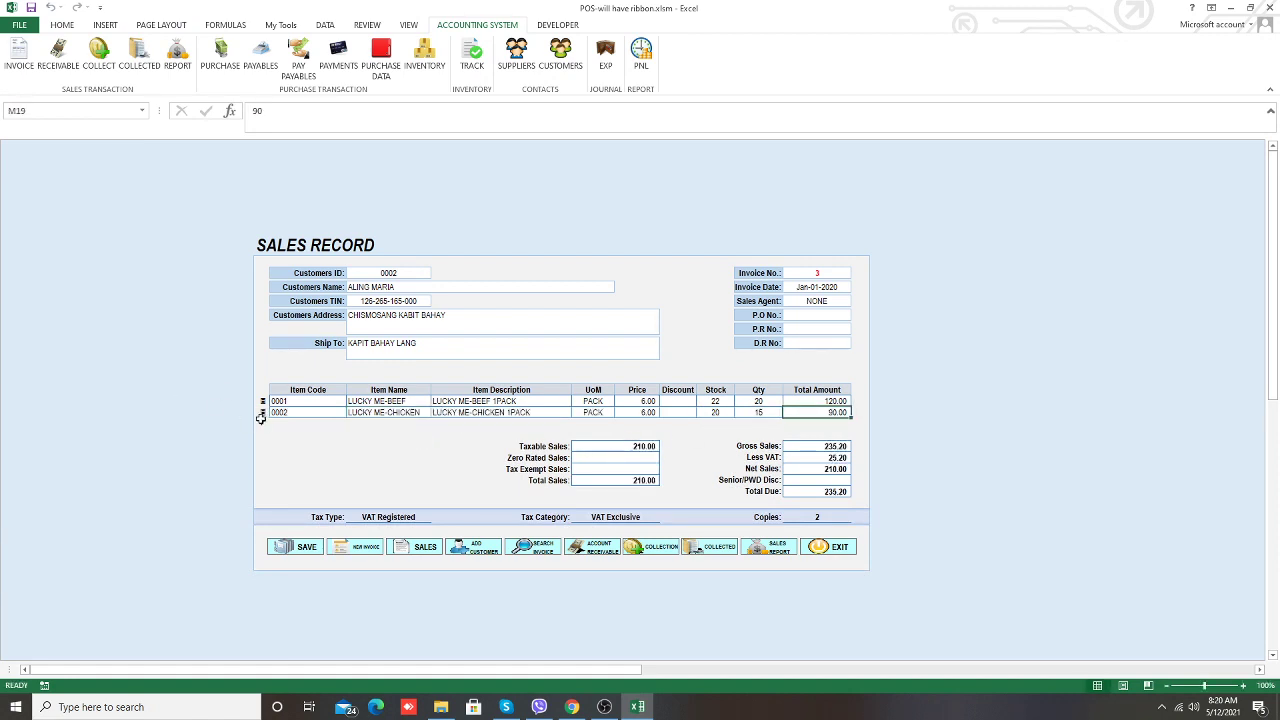
Step: Add a third line for COKE-SAKTO and correct its quantity to 10
click(264, 423)
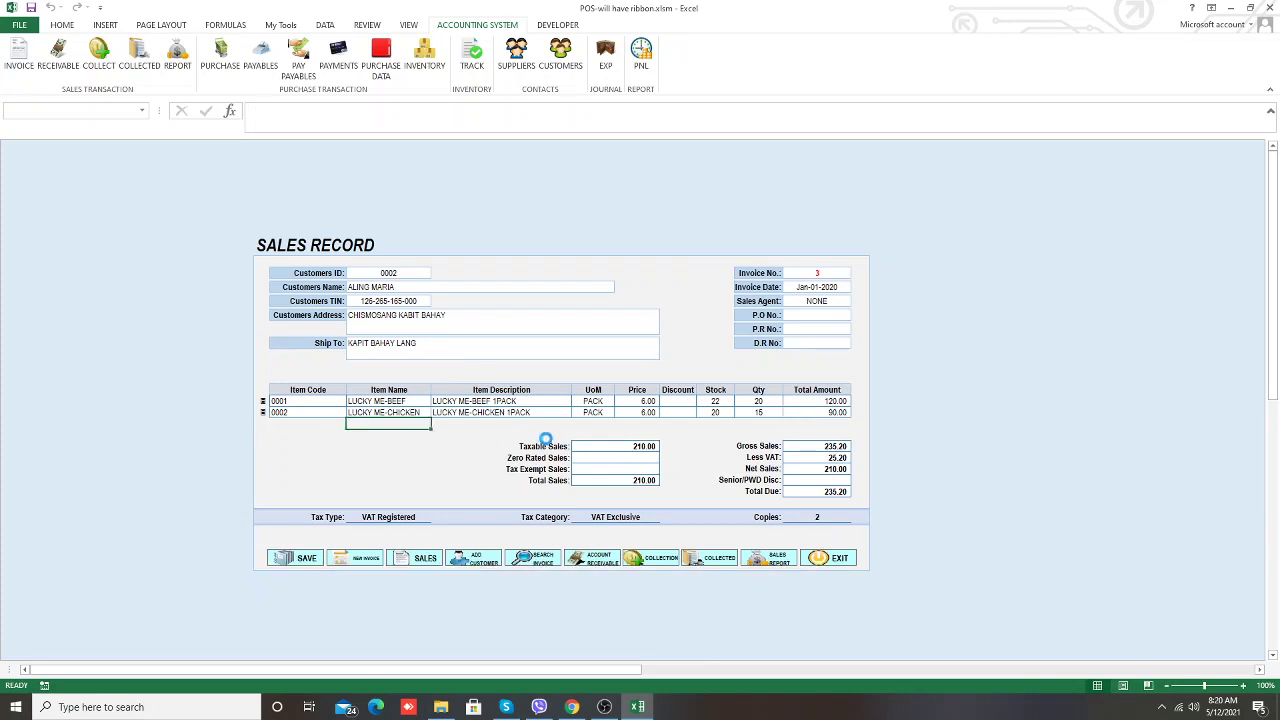
click(437, 424)
click(380, 457)
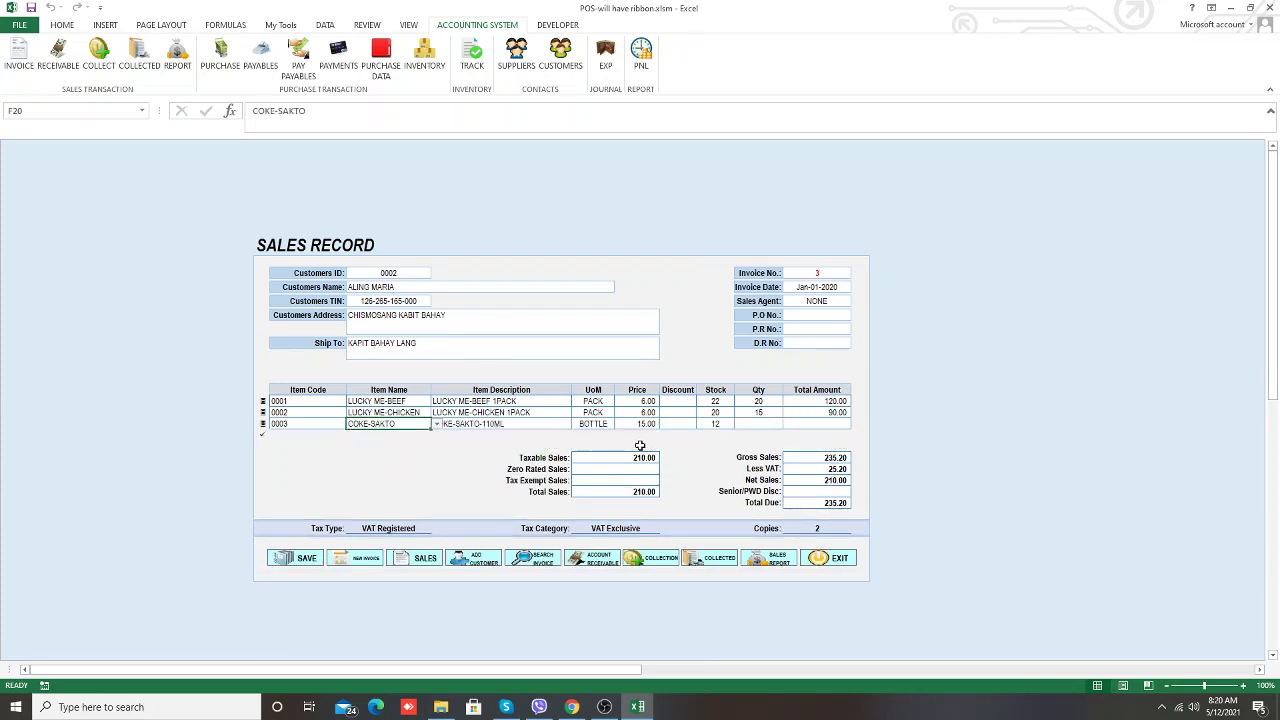
key(Tab)
key(Tab)
key(Tab)
key(Tab)
key(Tab)
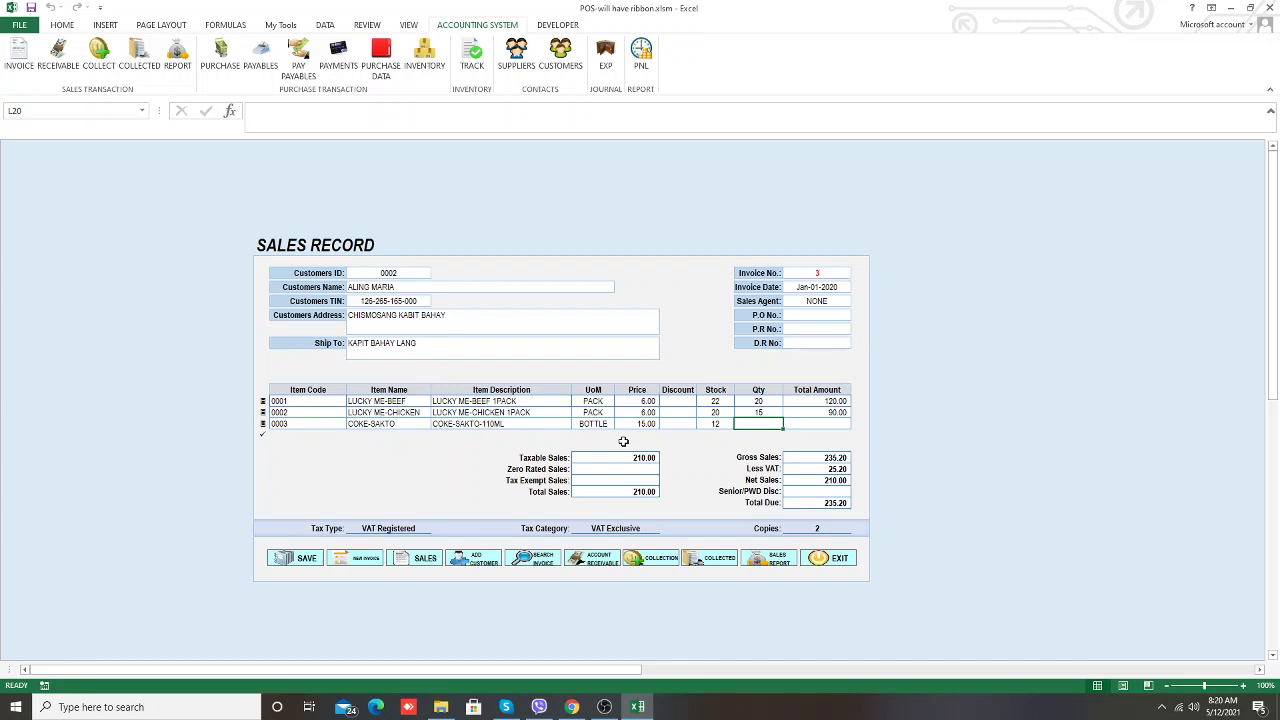
text(12)
key(Tab)
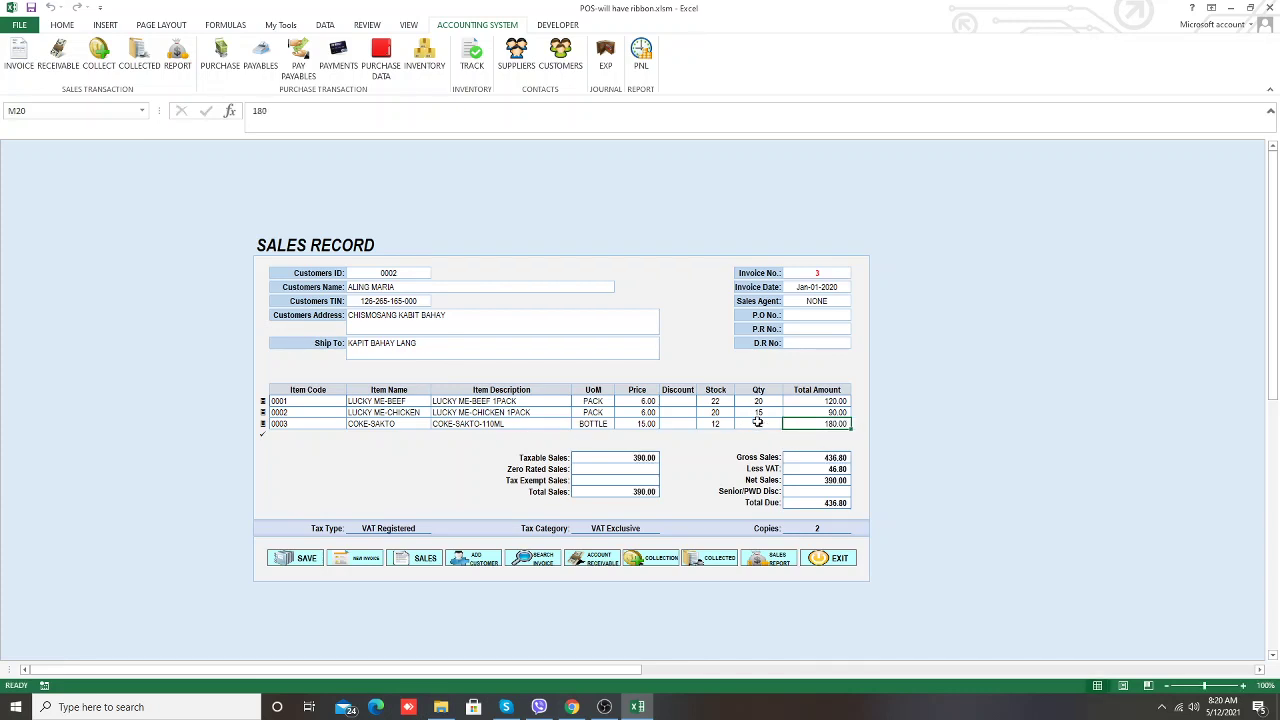
click(756, 423)
text(10)
click(262, 435)
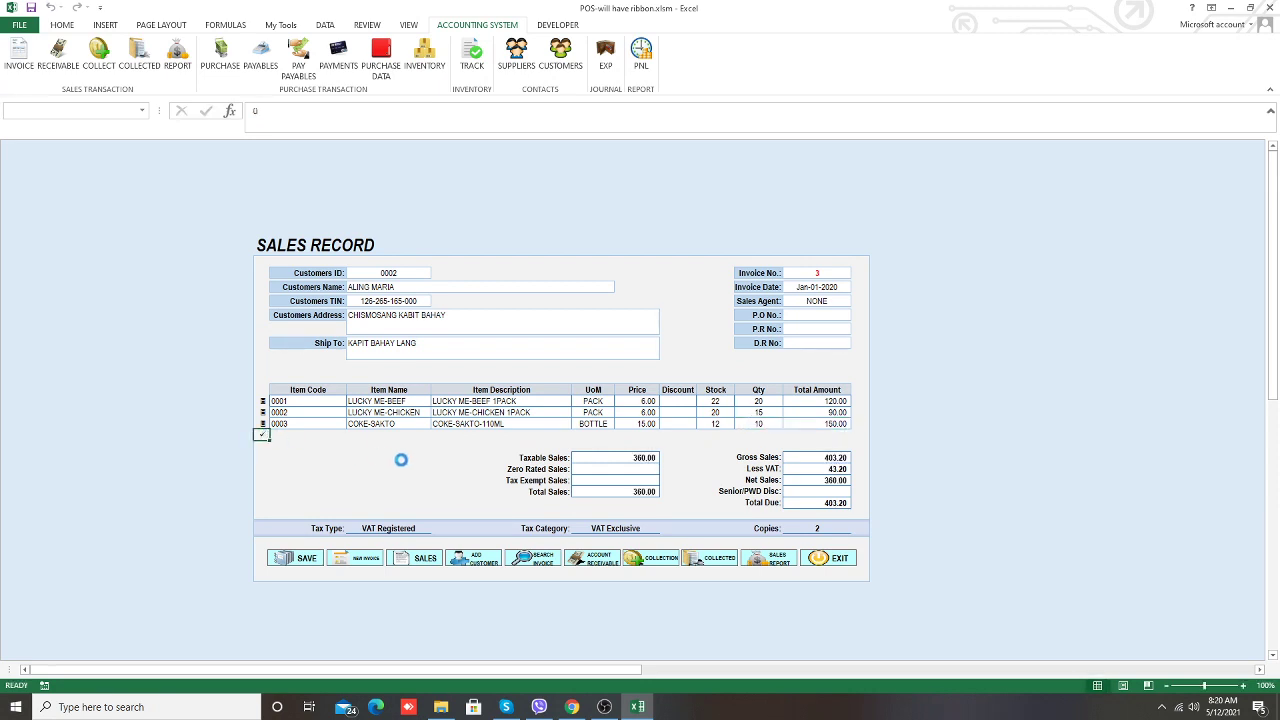
Step: Add SPRITE-SAKTO with quantity 5 and save invoice 3 totalling 487.20
click(437, 436)
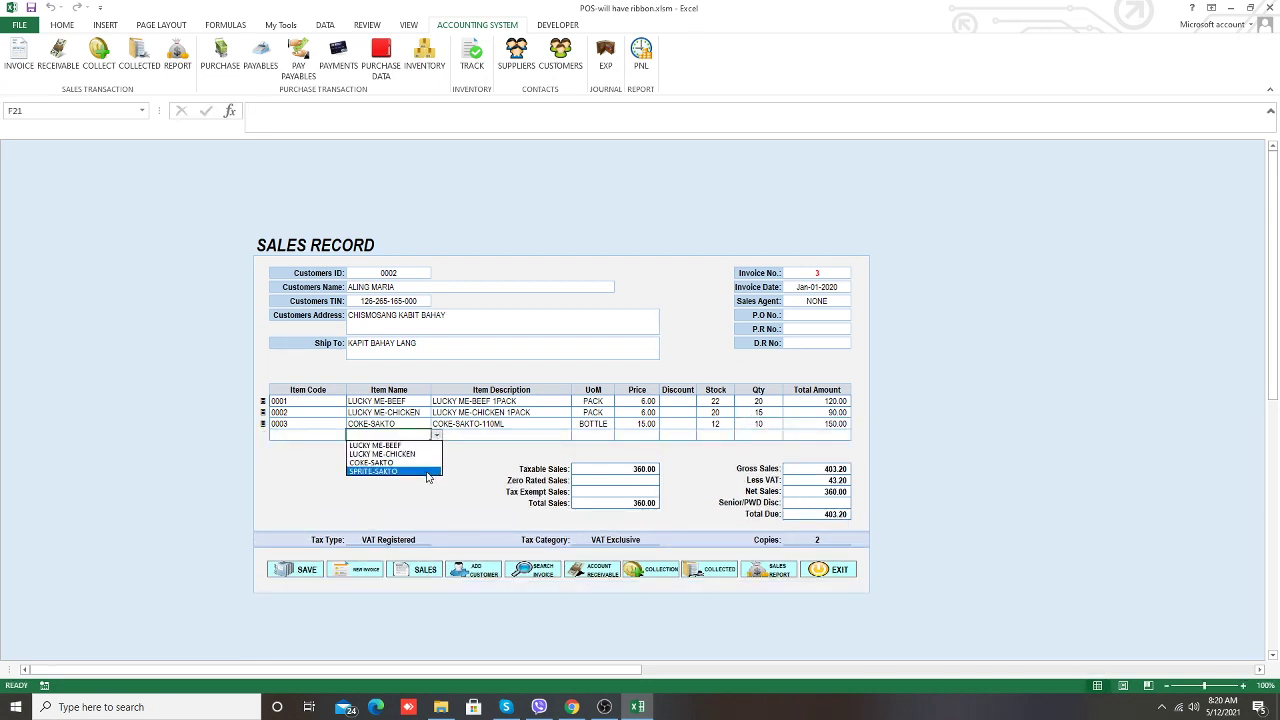
click(426, 472)
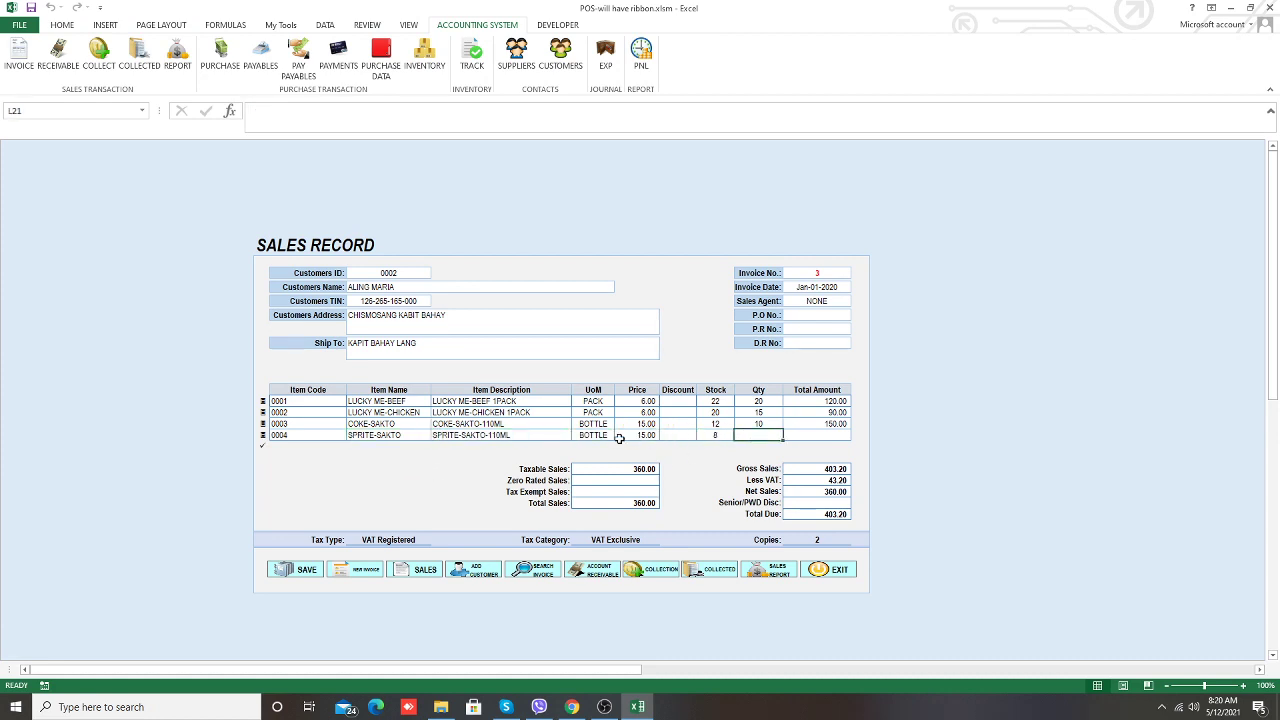
text(5)
key(Tab)
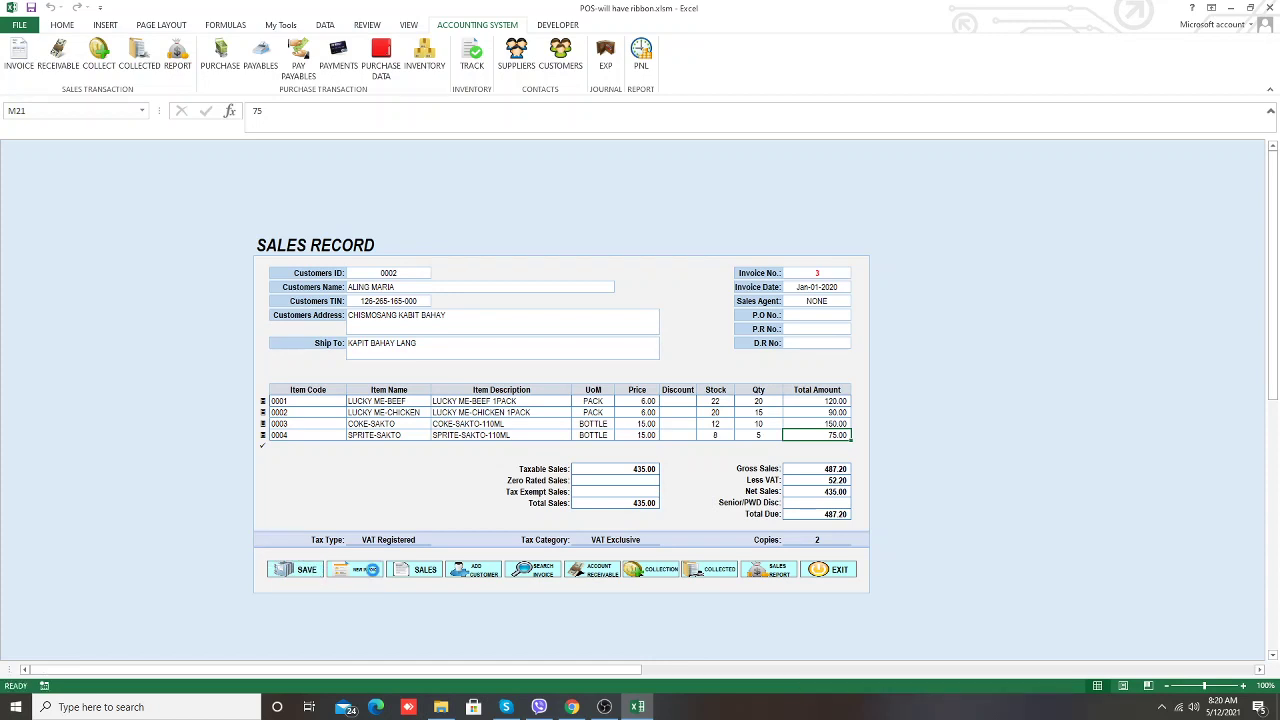
click(366, 569)
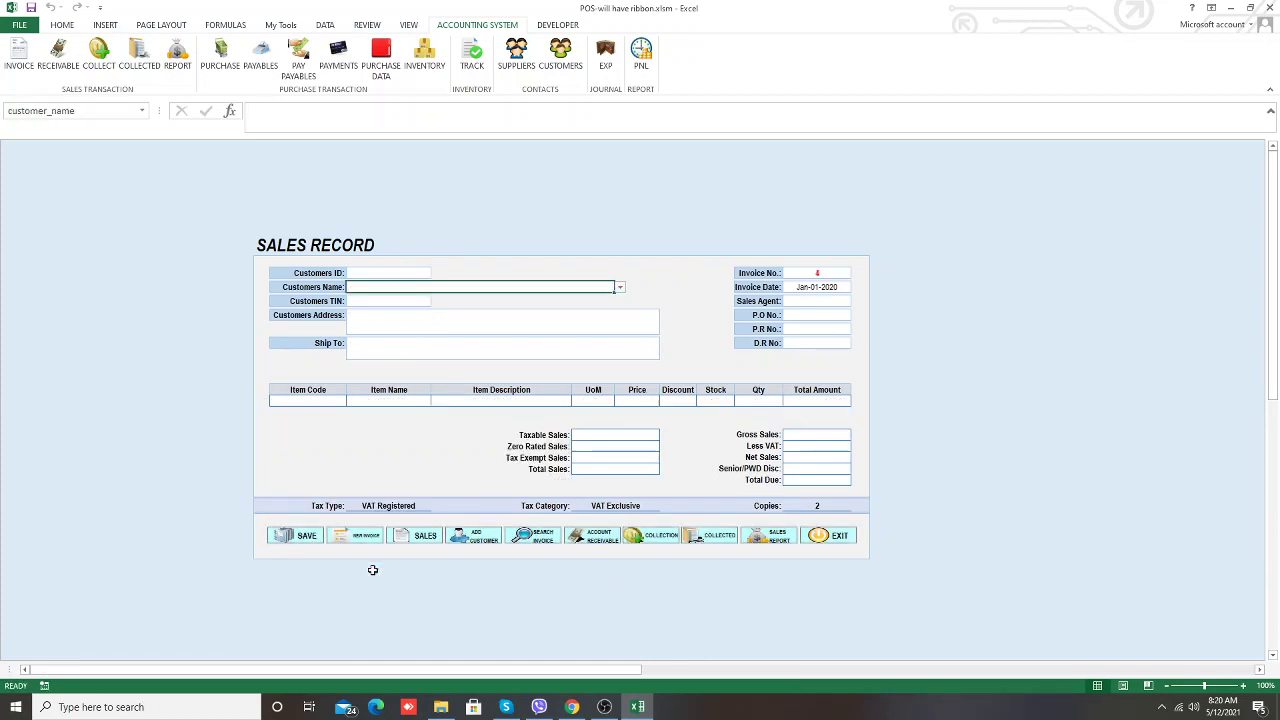
Step: View invoice 2 from customer 0001's receivables row, then expand customer 0002 to show invoice 3 at 487.20
click(60, 52)
click(175, 235)
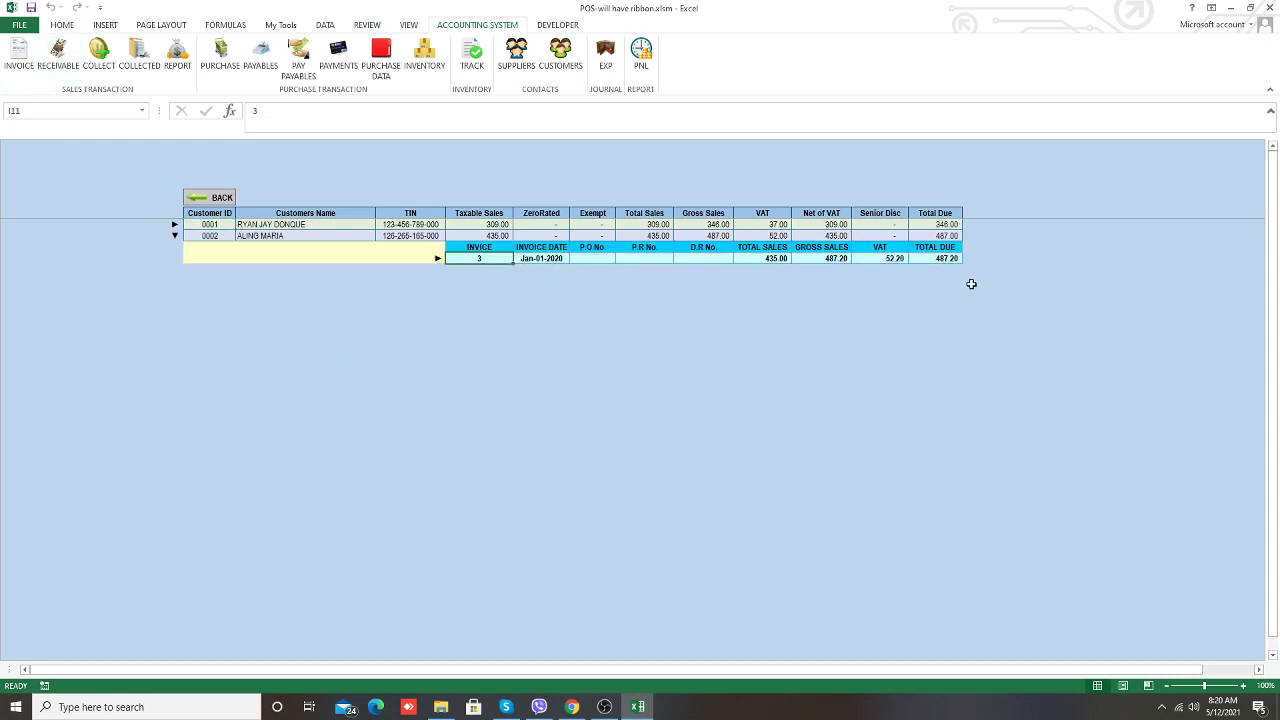
click(175, 224)
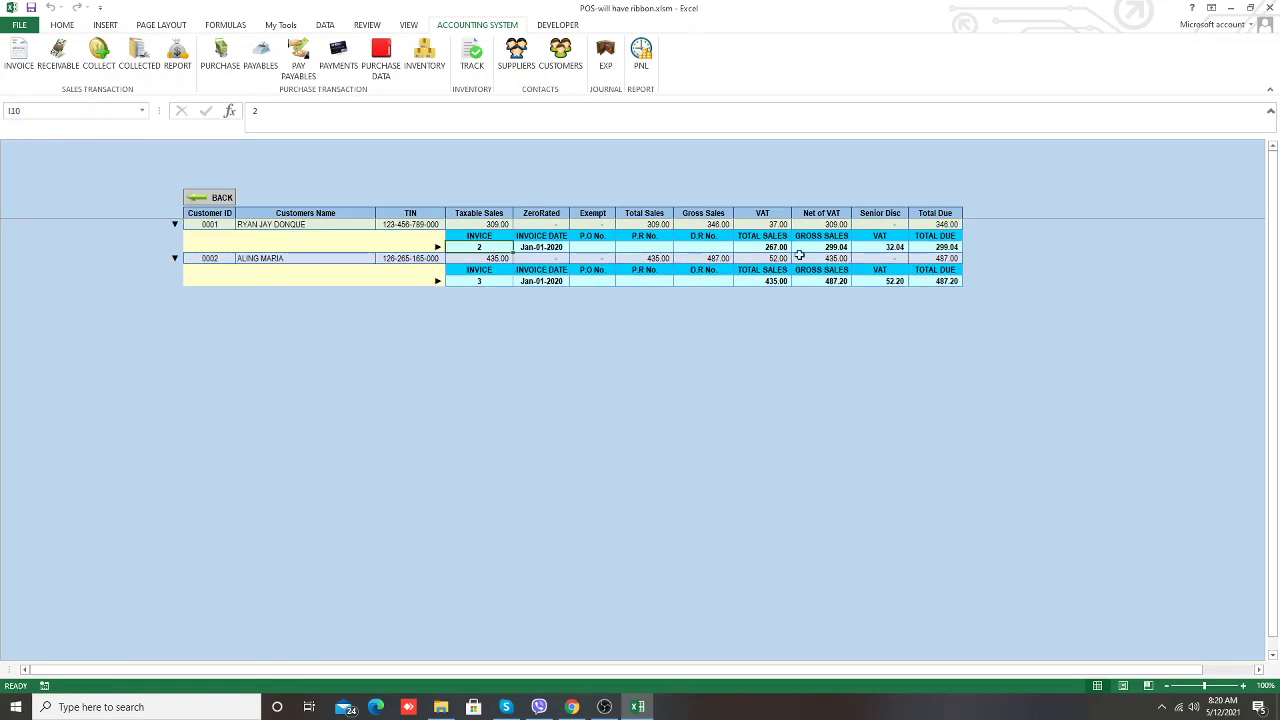
click(440, 248)
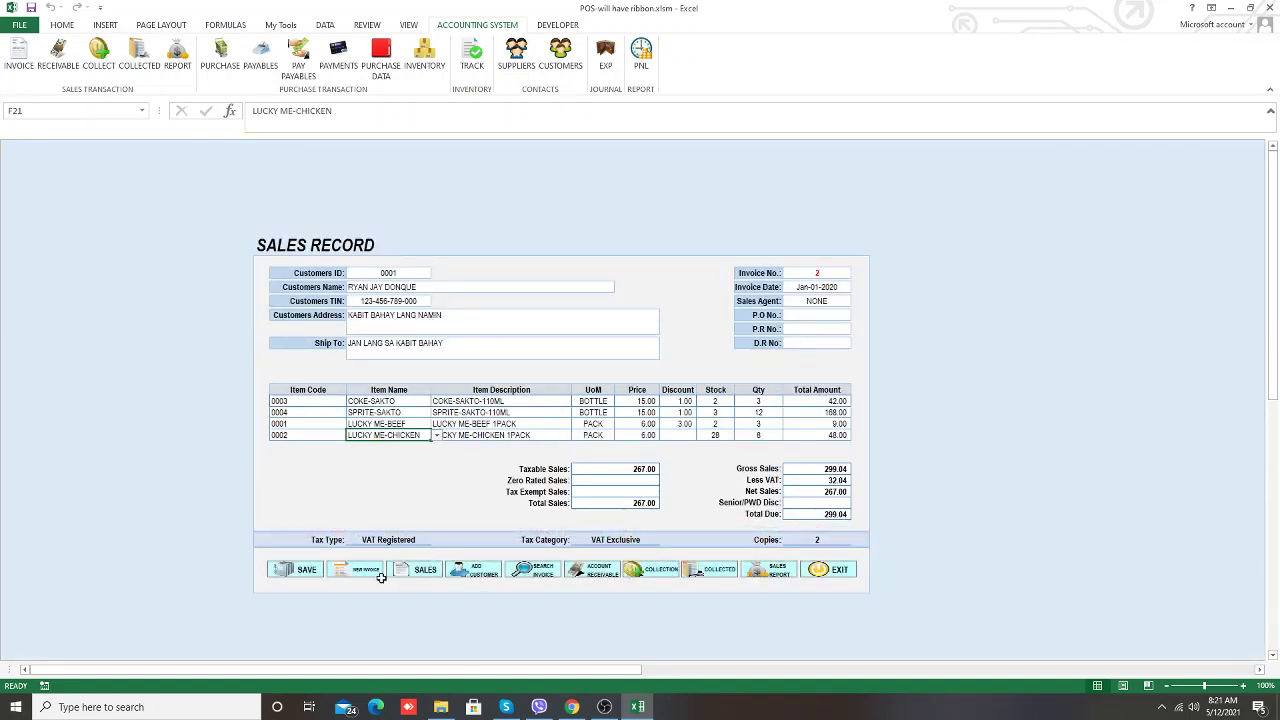
click(58, 55)
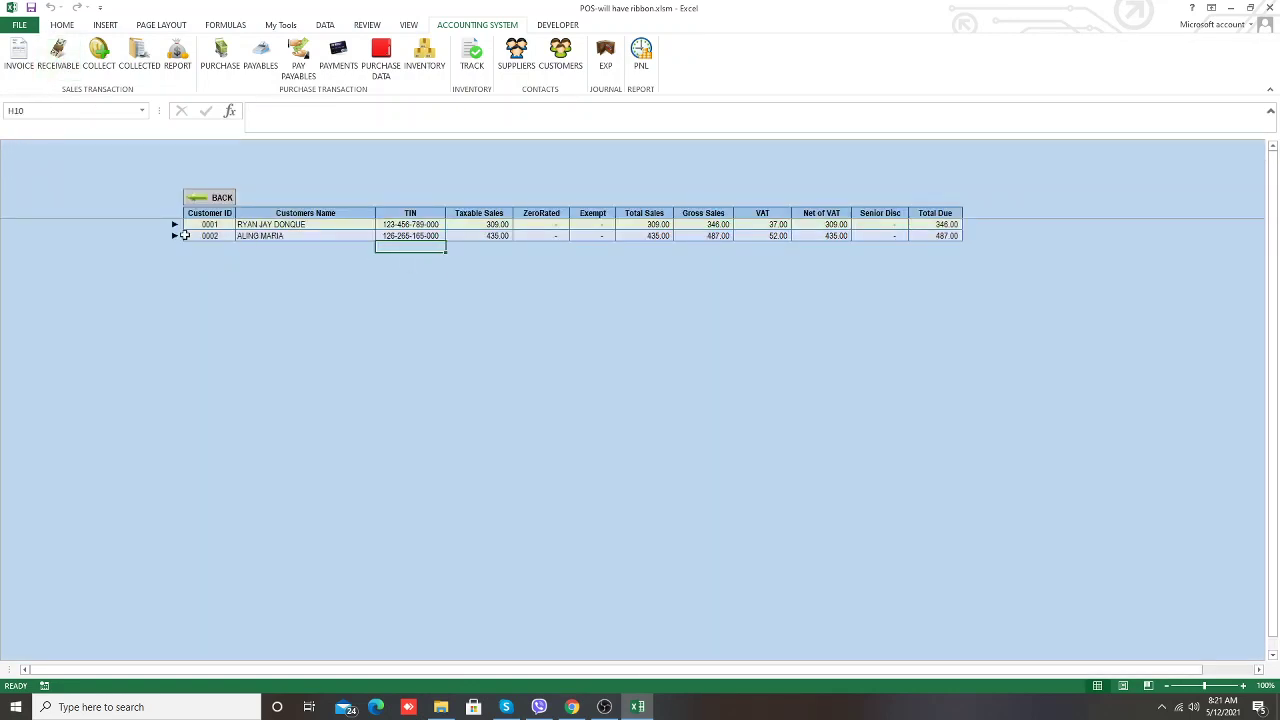
click(178, 236)
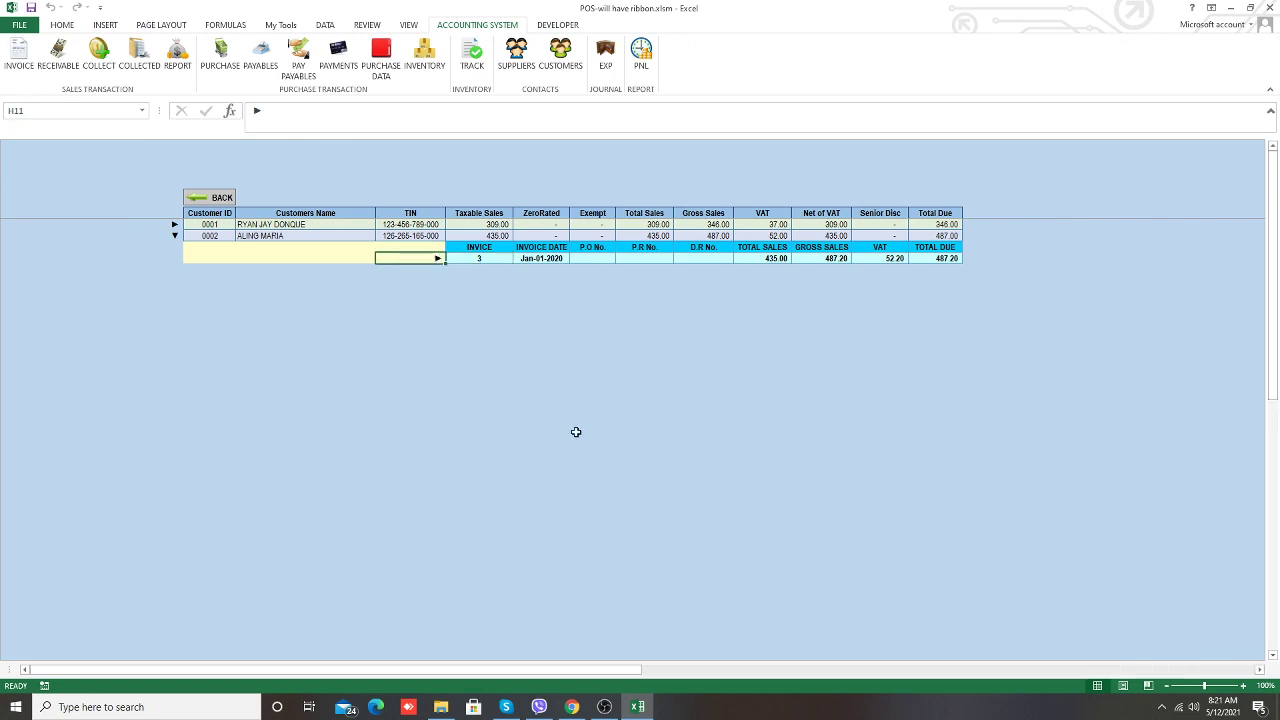
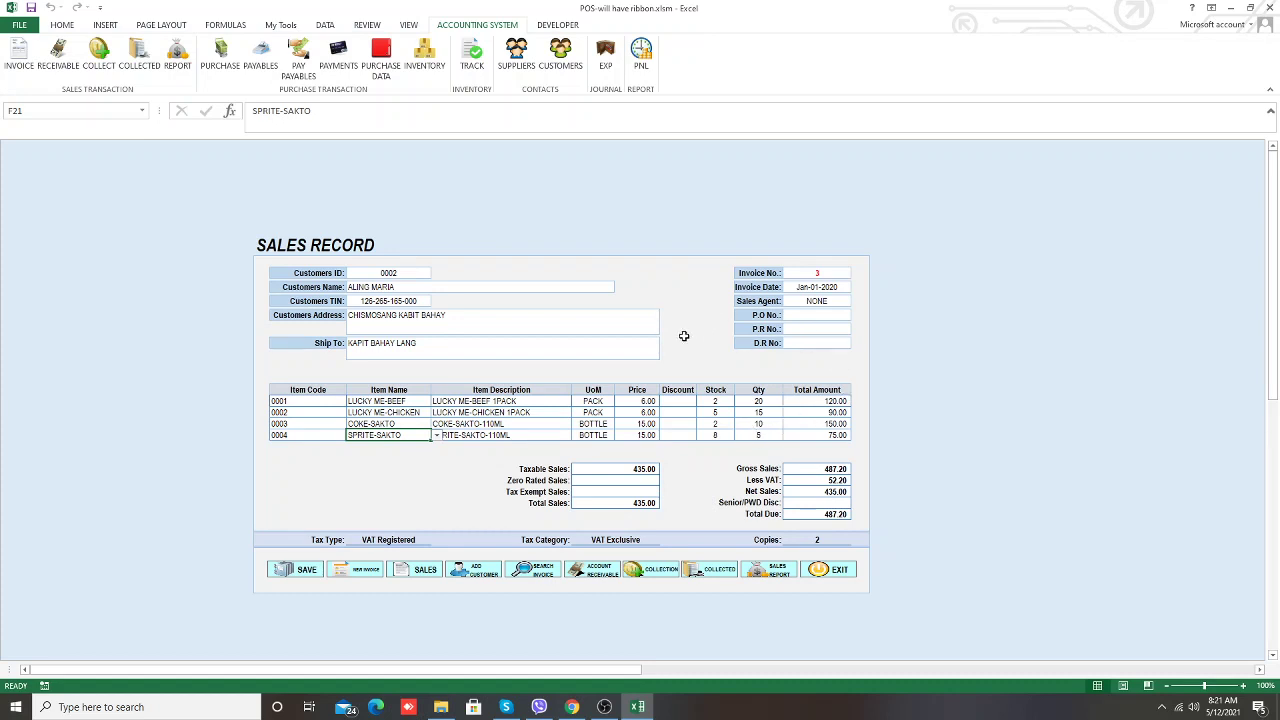
Step: Expand the open invoices of customers 0002 and 0001, then bring up blank collection No. 3 dated May-12-2021
click(19, 55)
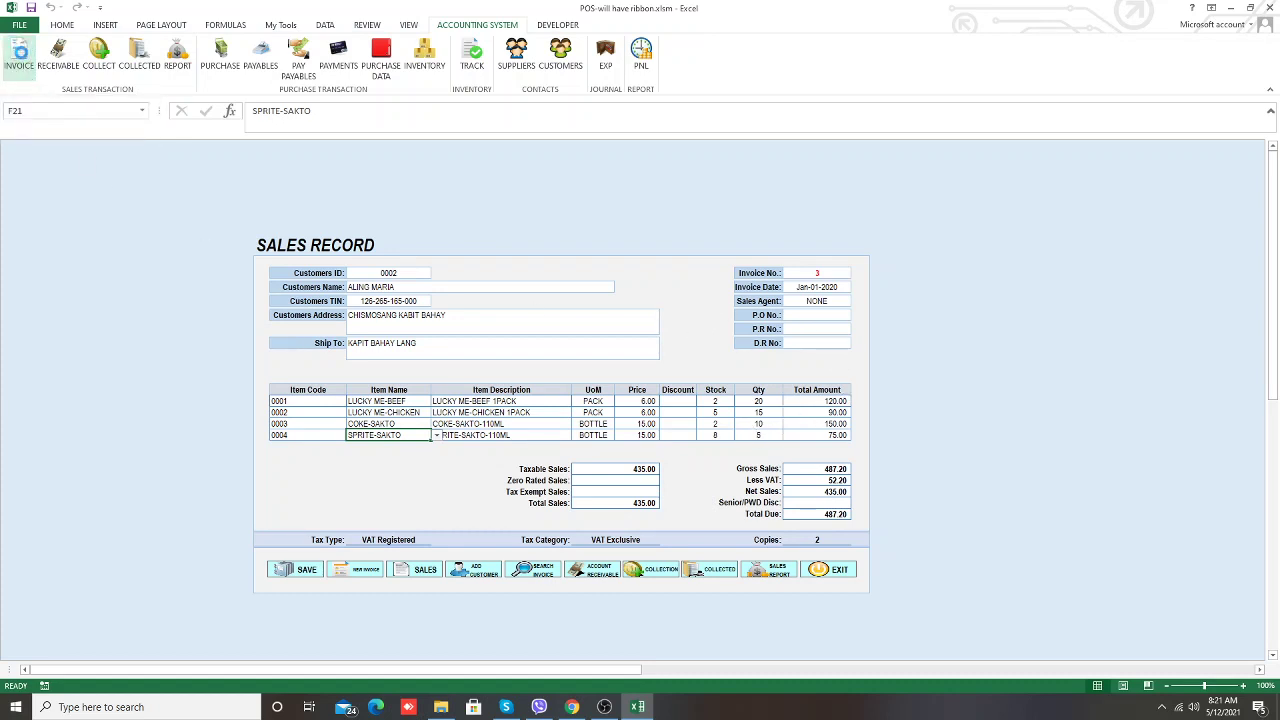
click(58, 55)
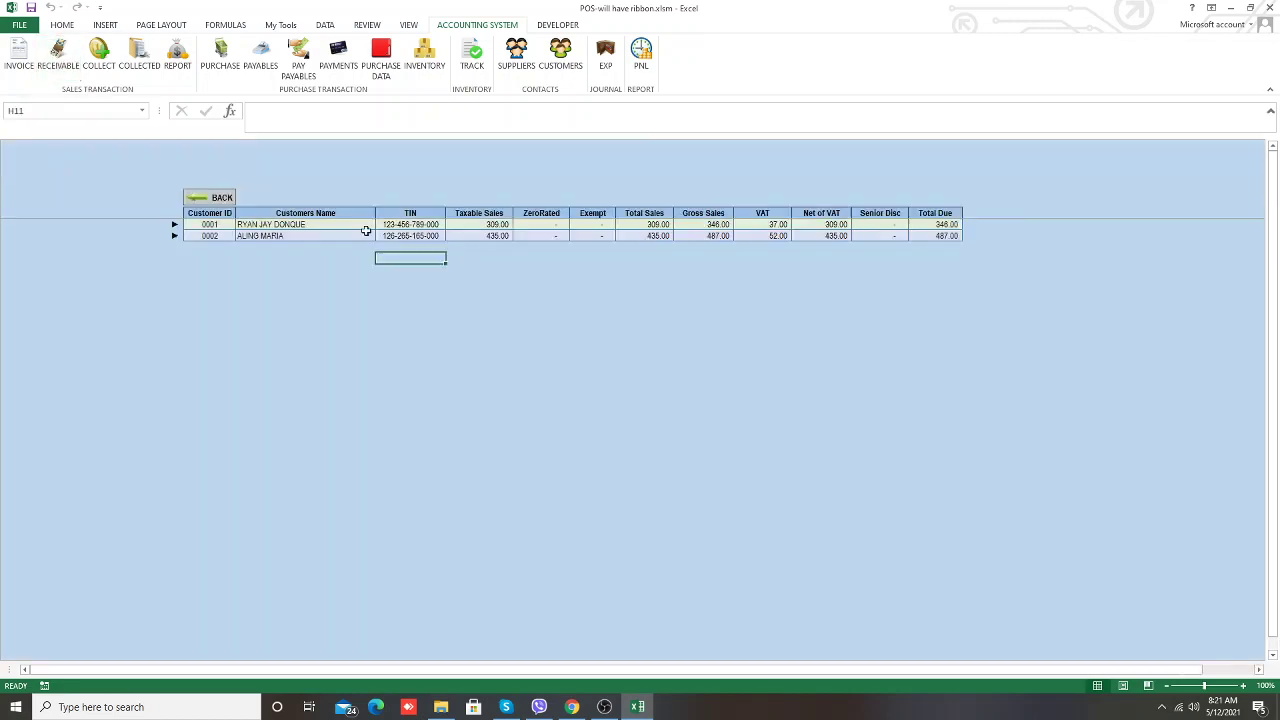
click(175, 236)
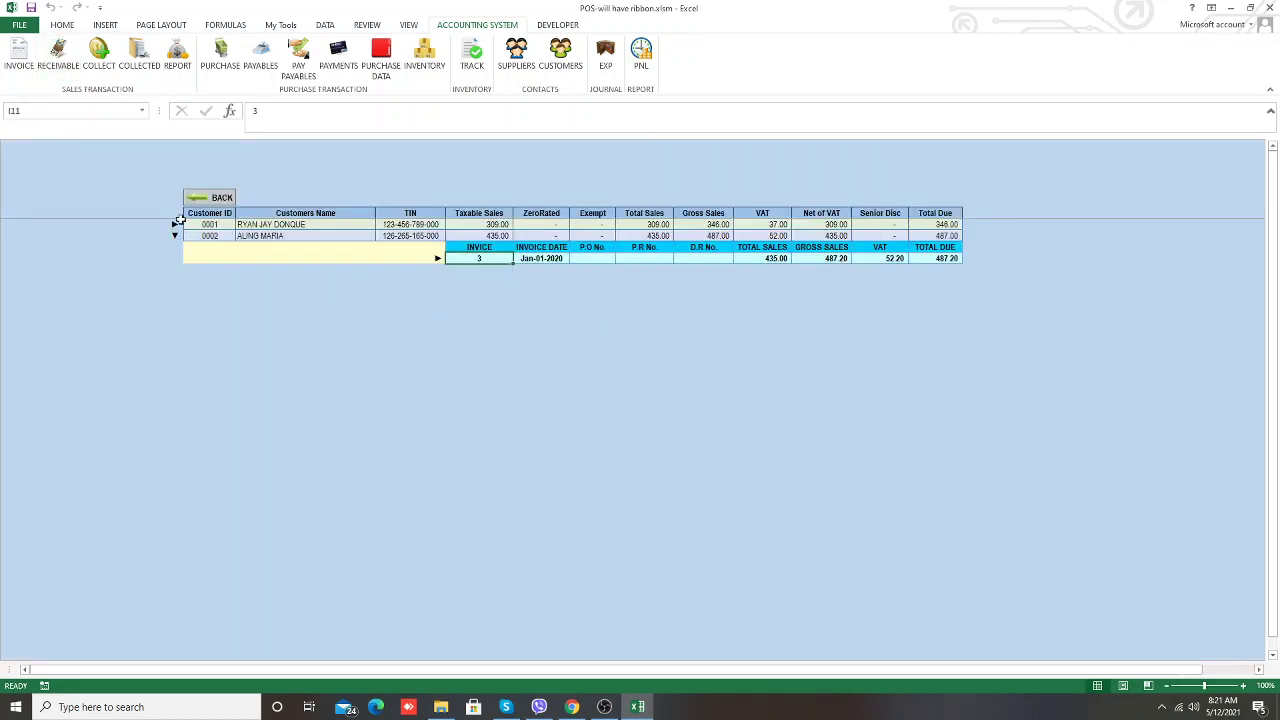
click(176, 224)
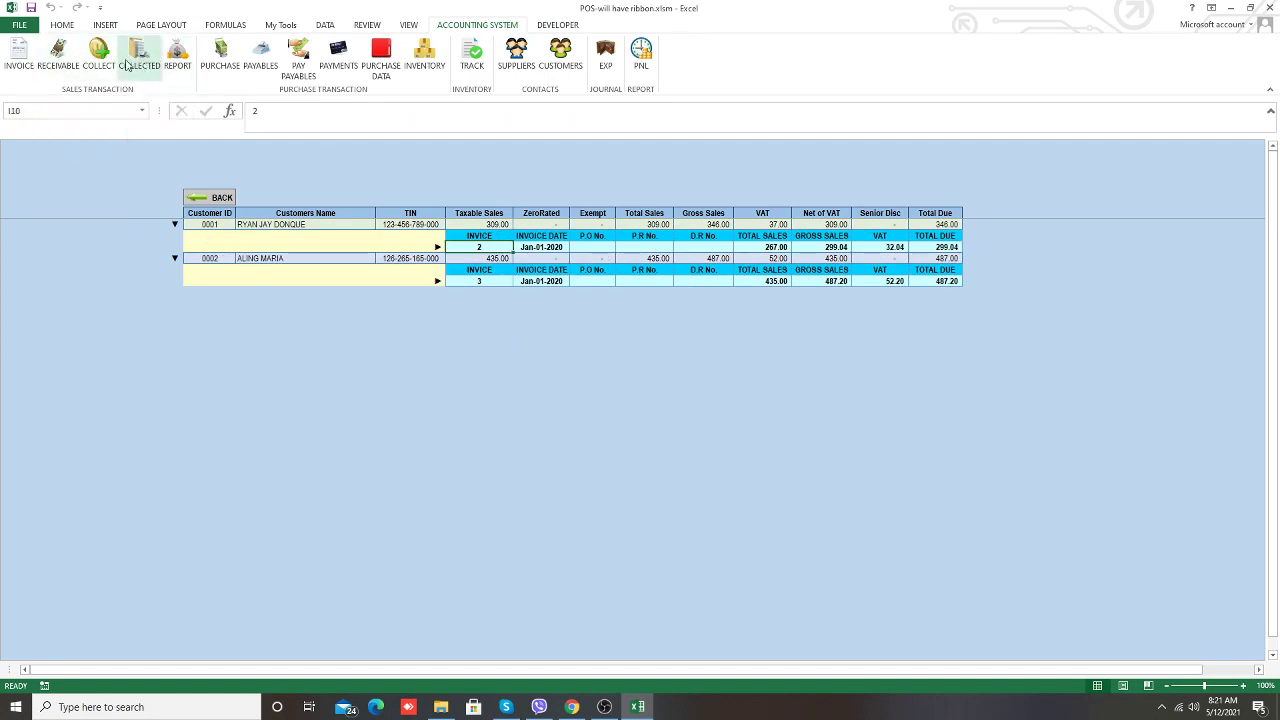
click(98, 52)
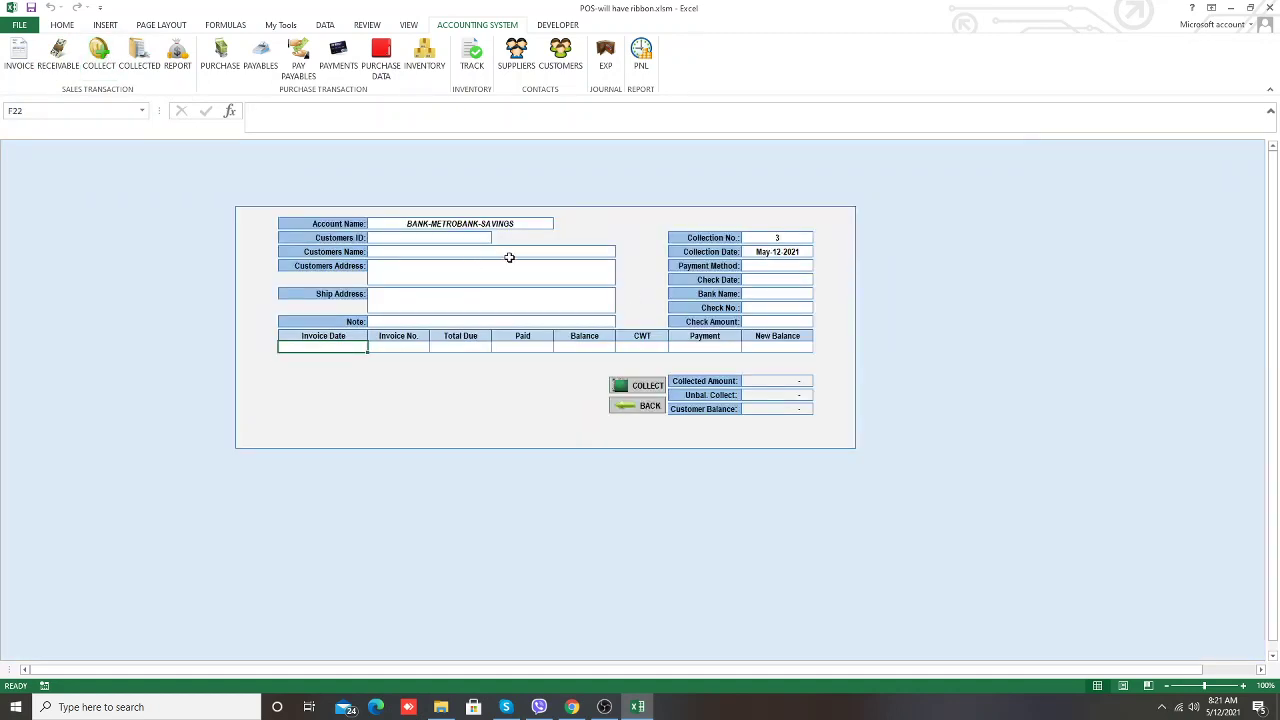
Step: Set the collection's customer to 0002 and its payment method to CASH
click(595, 250)
click(620, 254)
click(520, 262)
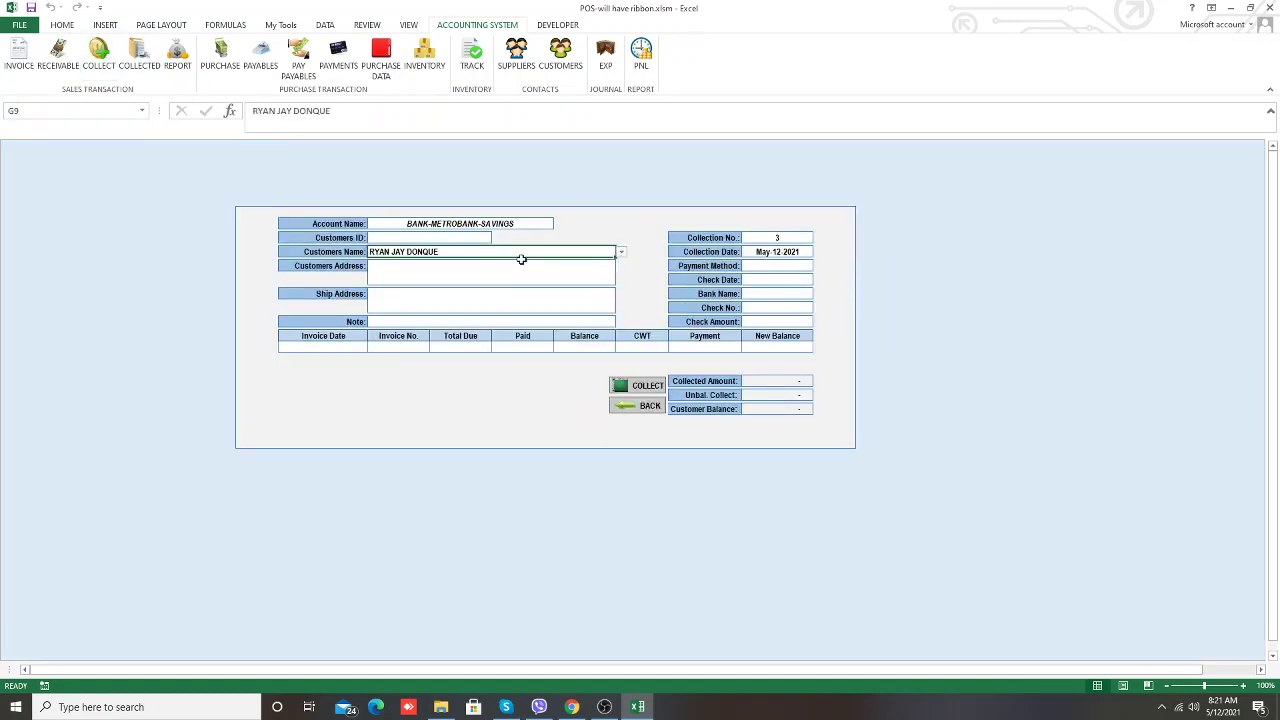
click(601, 252)
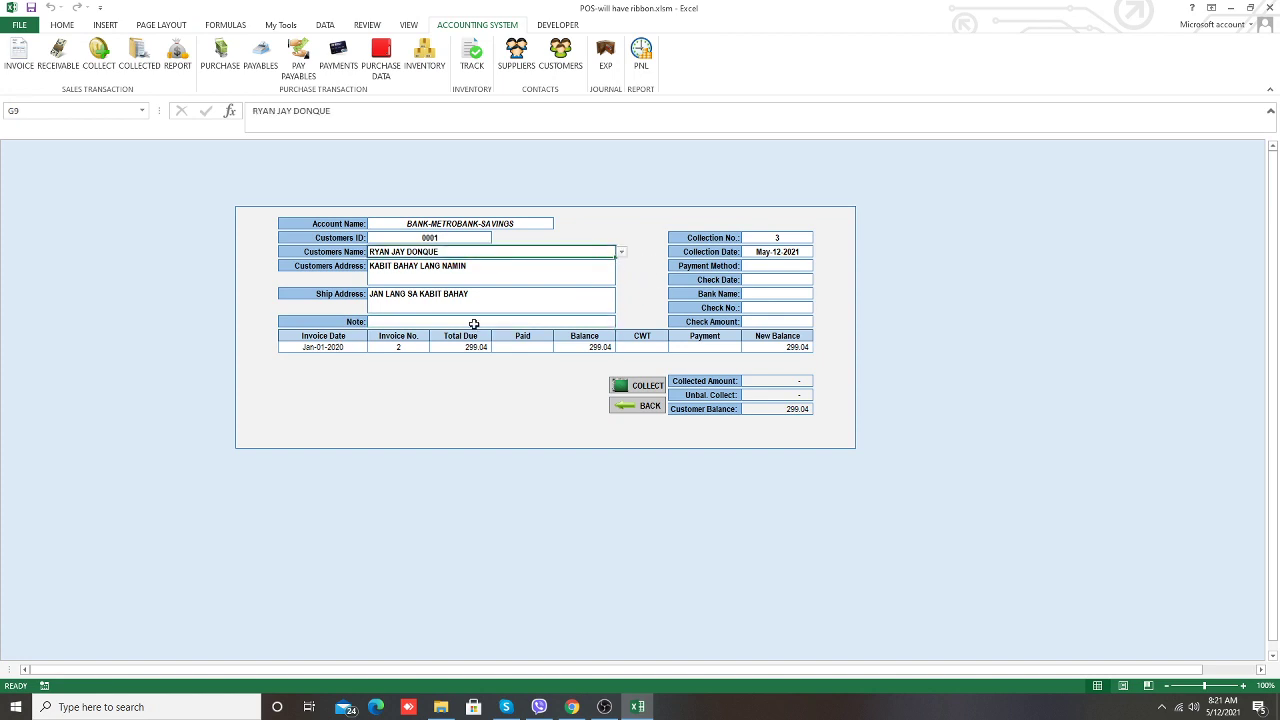
click(620, 254)
click(569, 272)
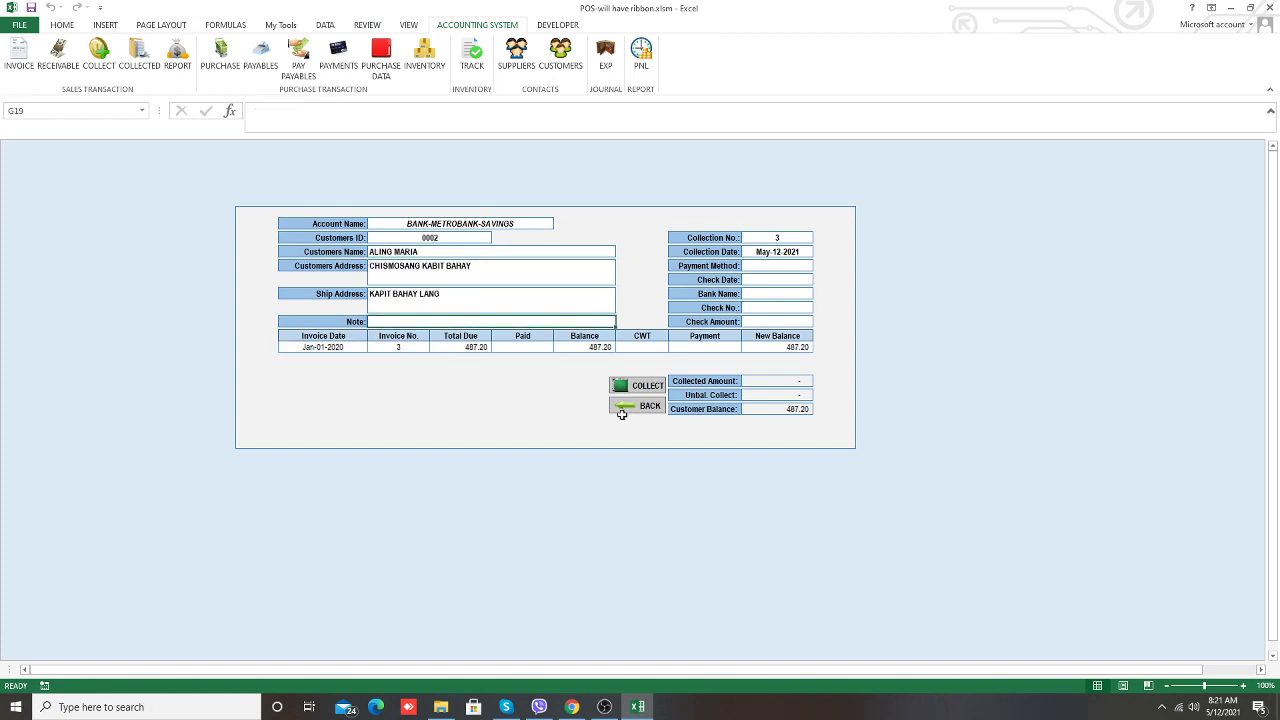
click(785, 265)
click(818, 266)
click(780, 280)
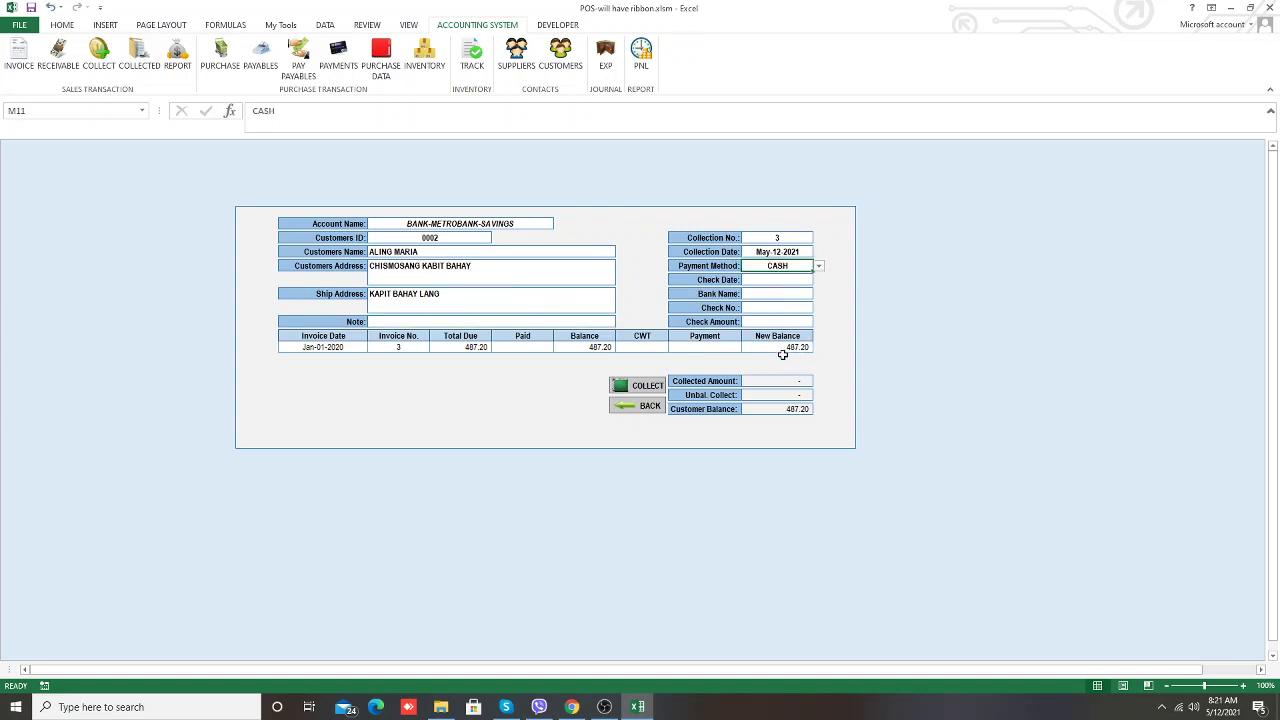
Step: Enter 450 as the check amount and as the payment on invoice 3
click(772, 320)
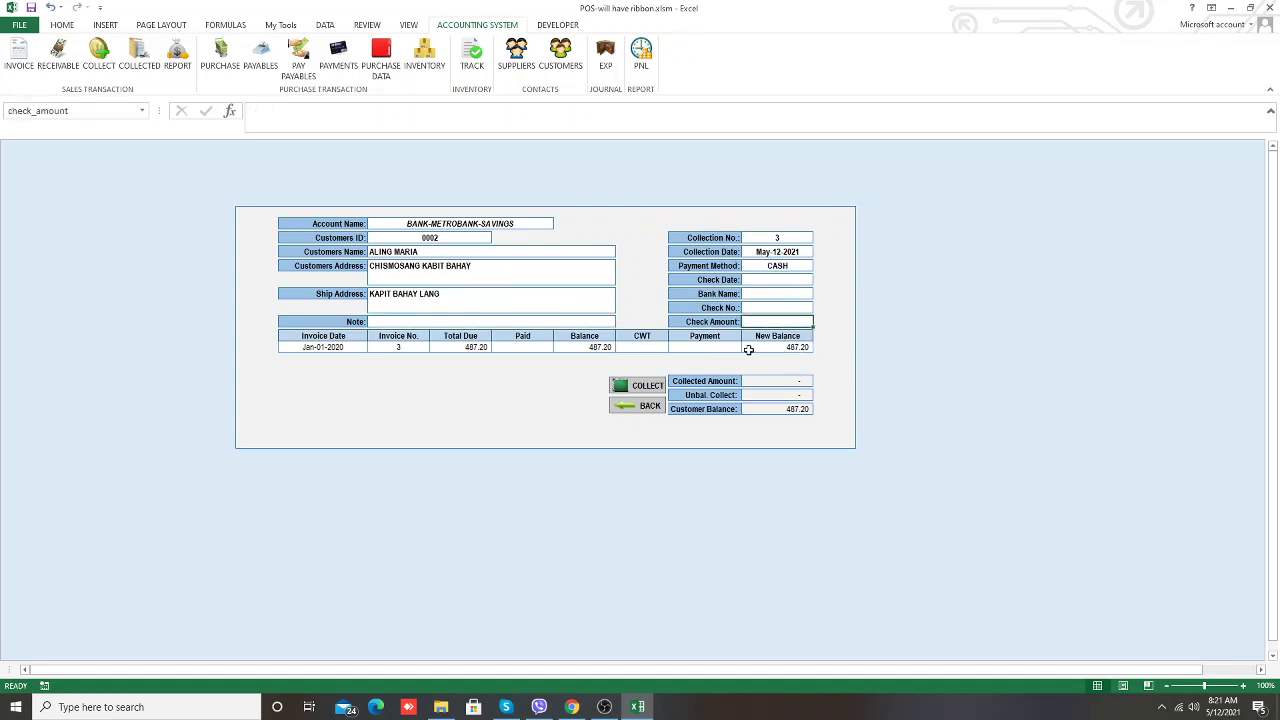
text(4)
text(50)
key(Return)
click(705, 347)
text(4)
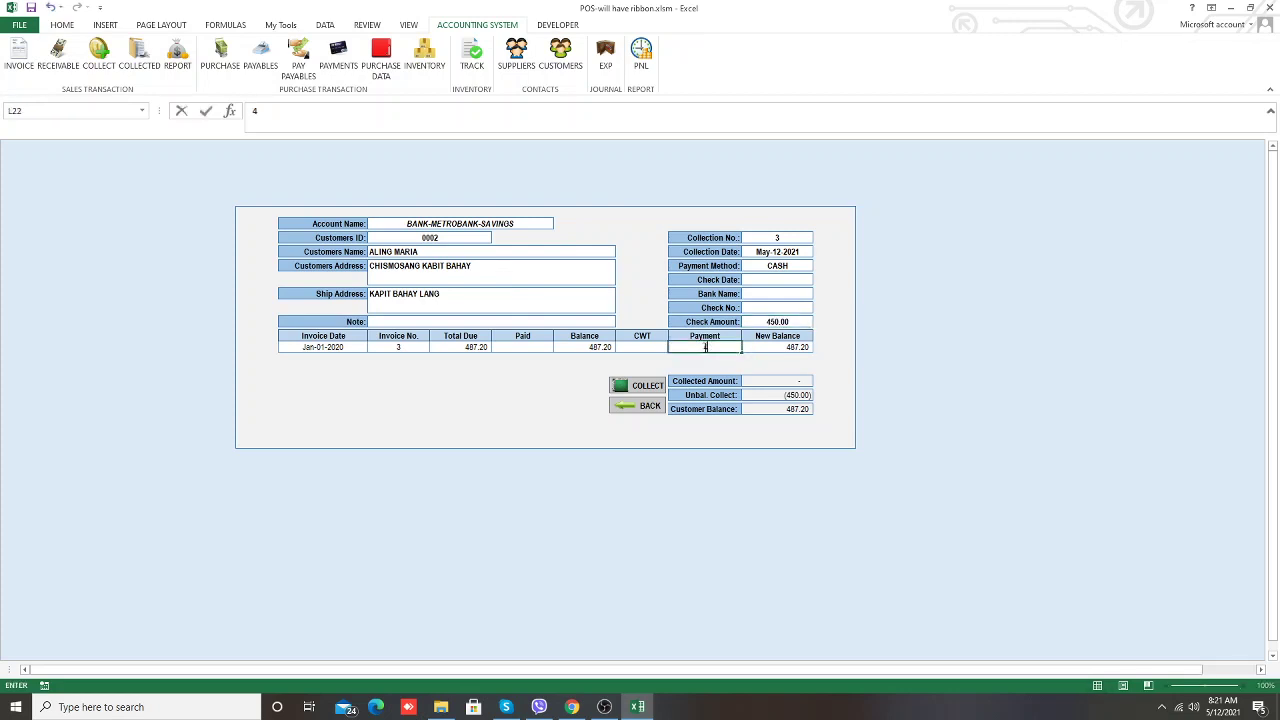
text(50)
key(Tab)
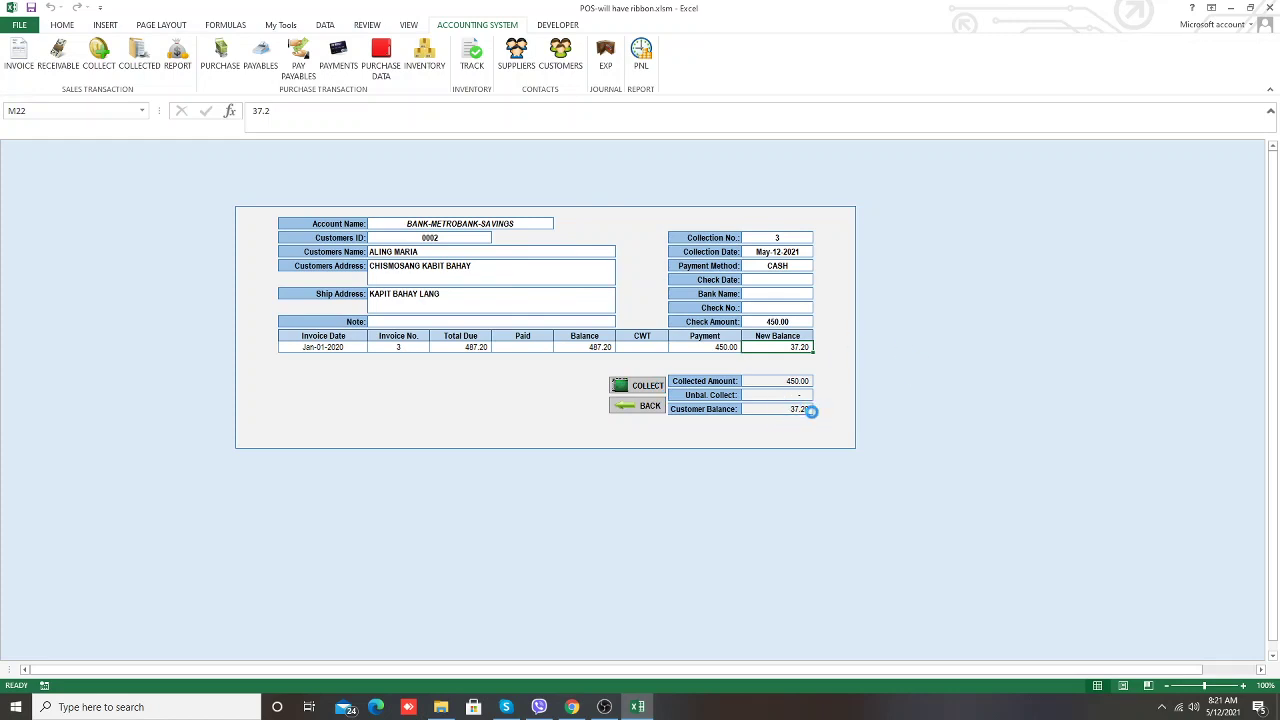
Step: Check customer 0002's remaining balance, then return to the collection form
click(58, 55)
click(174, 235)
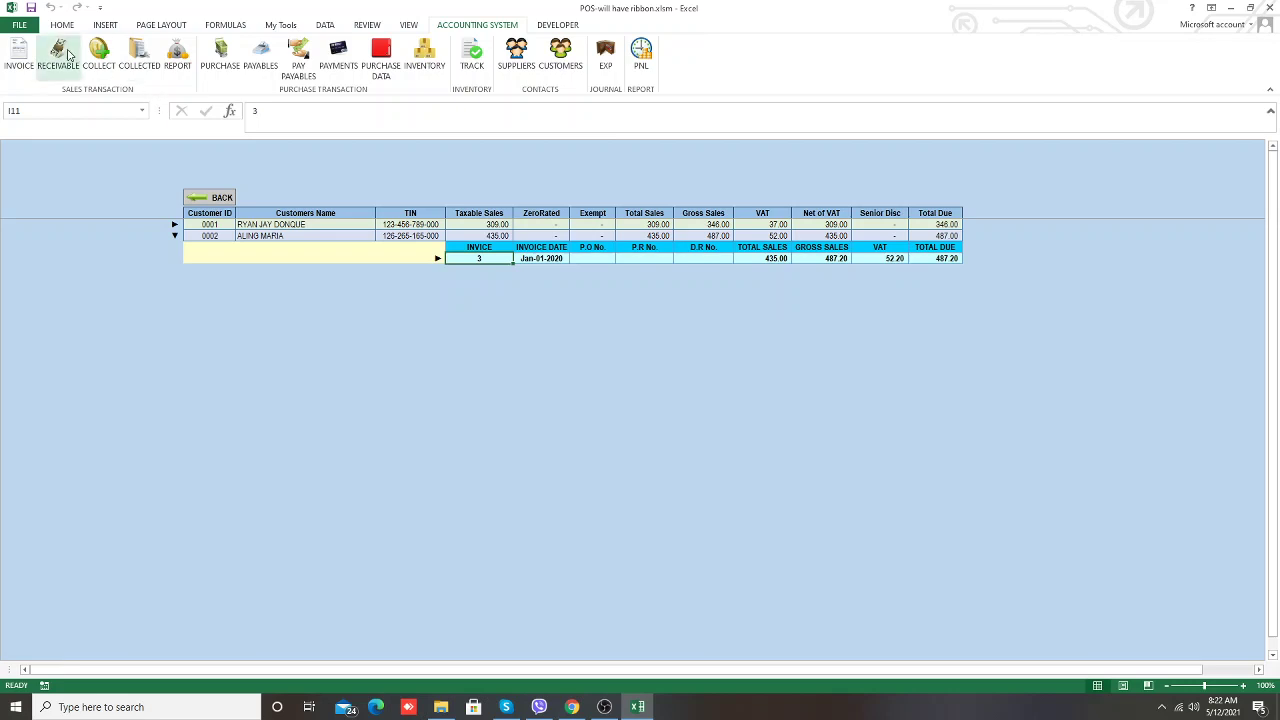
click(99, 52)
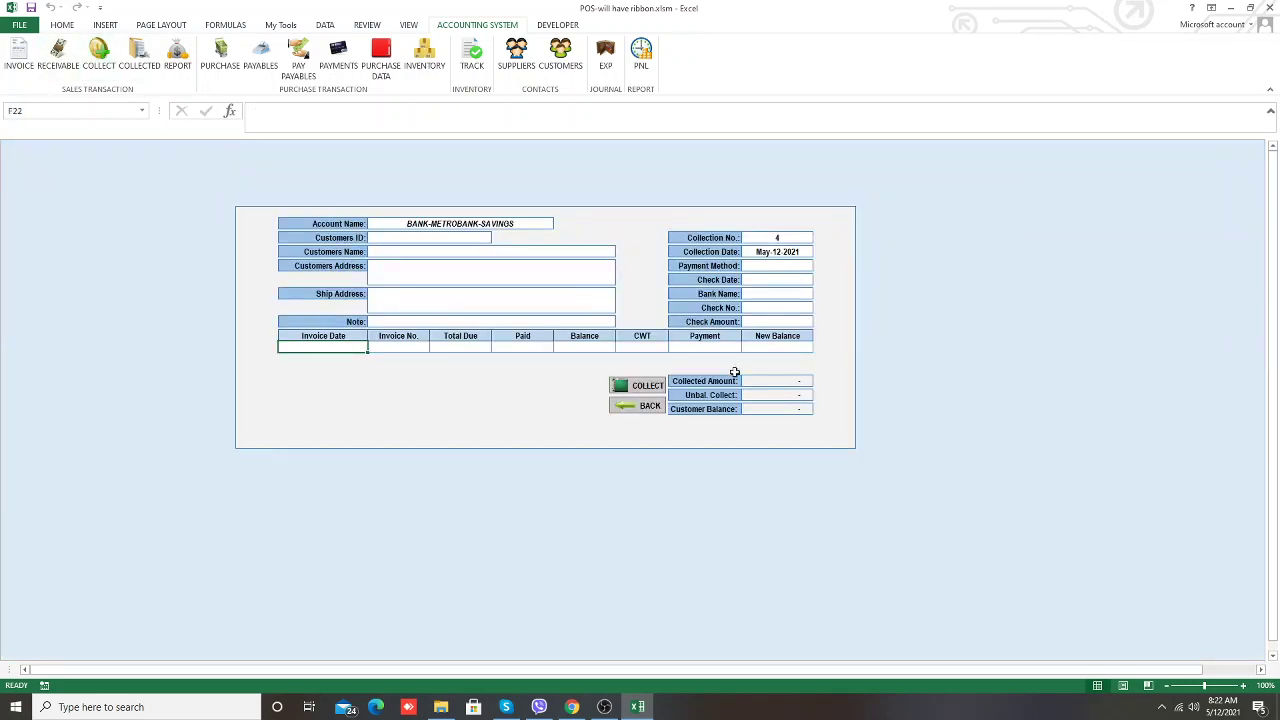
Step: Choose customer 0002 and set the payment method to CASH
click(560, 250)
click(621, 252)
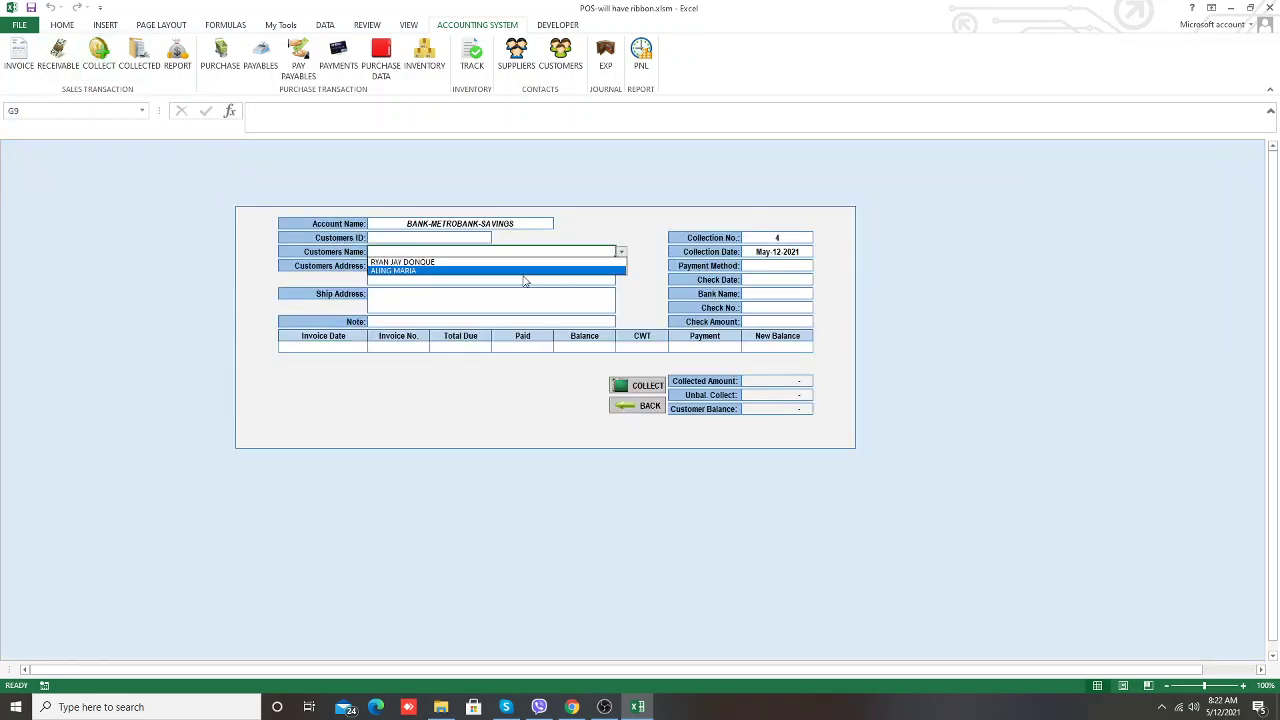
click(526, 278)
click(621, 252)
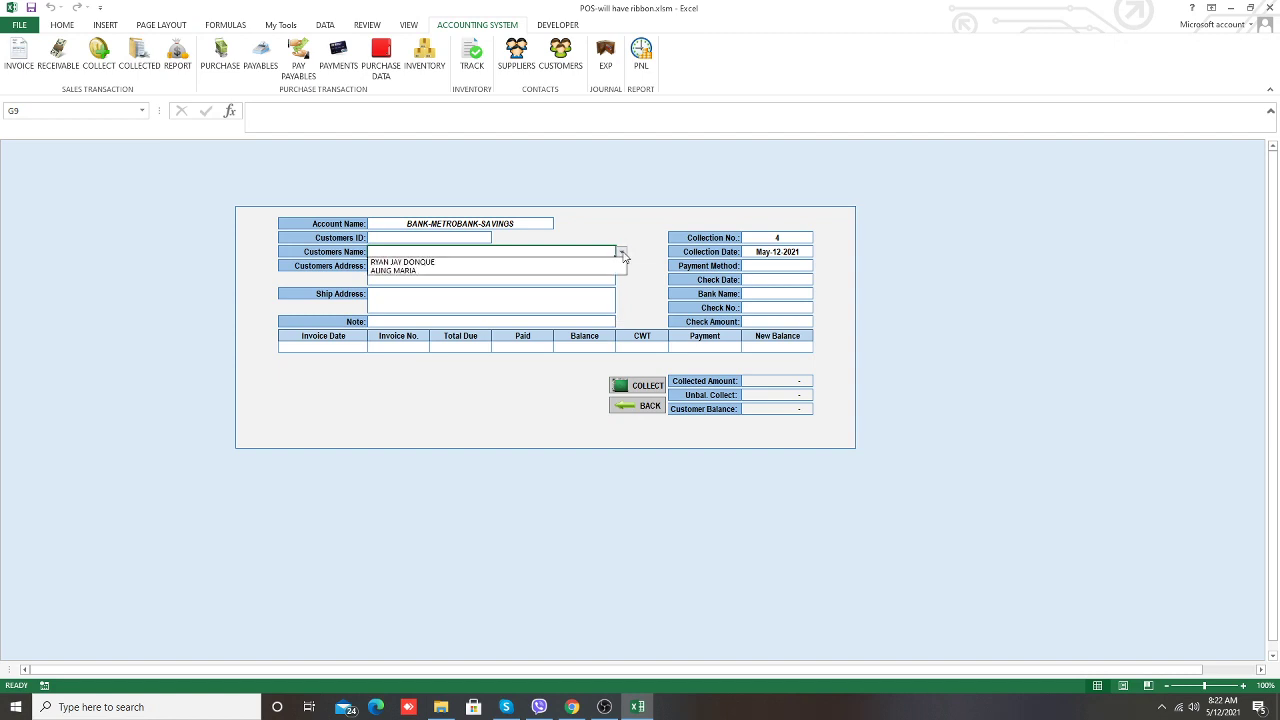
click(516, 272)
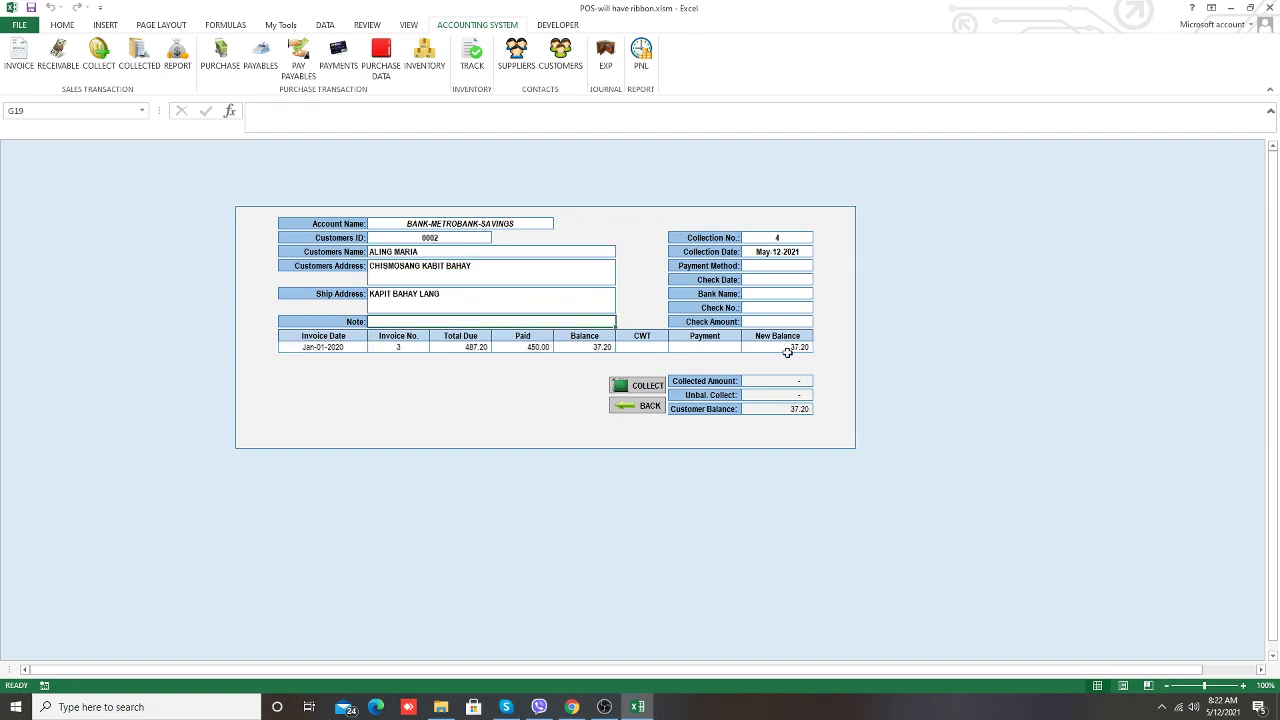
click(786, 279)
click(798, 266)
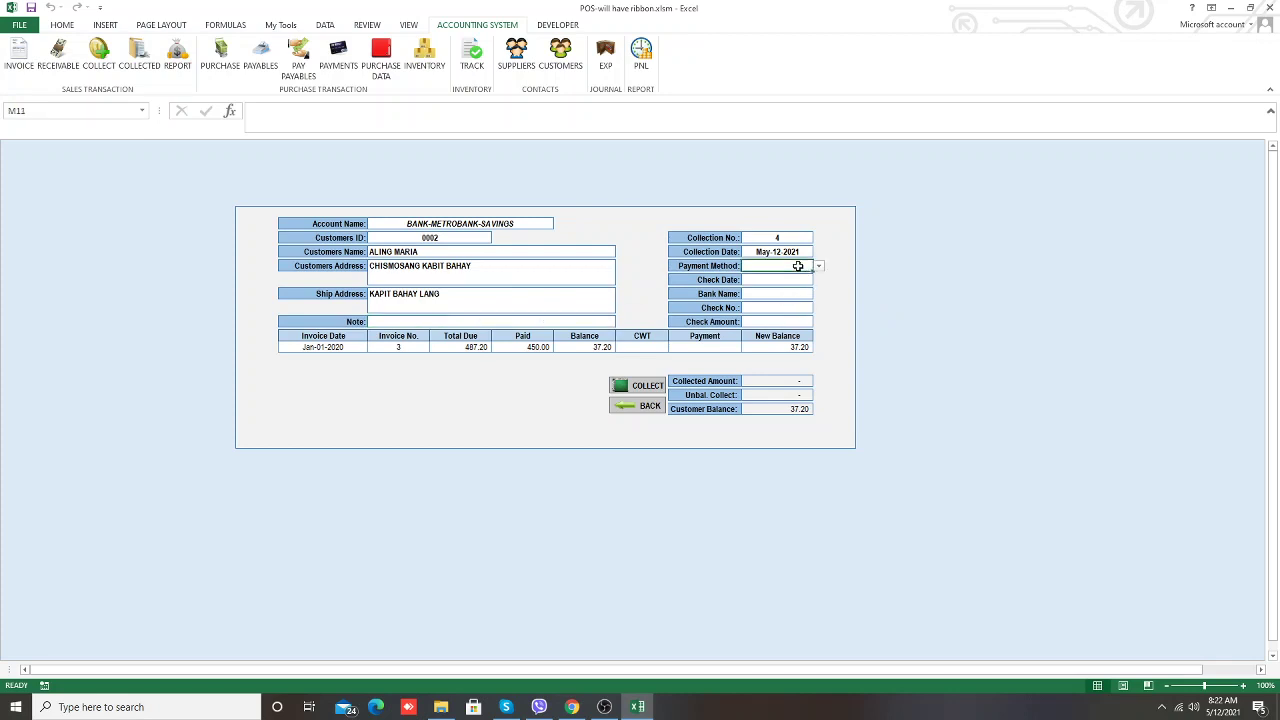
click(818, 266)
click(790, 281)
Step: Enter a 37.20 payment on invoice 3, submit, and dismiss the missing check amount error
click(714, 347)
text(37.2)
key(Tab)
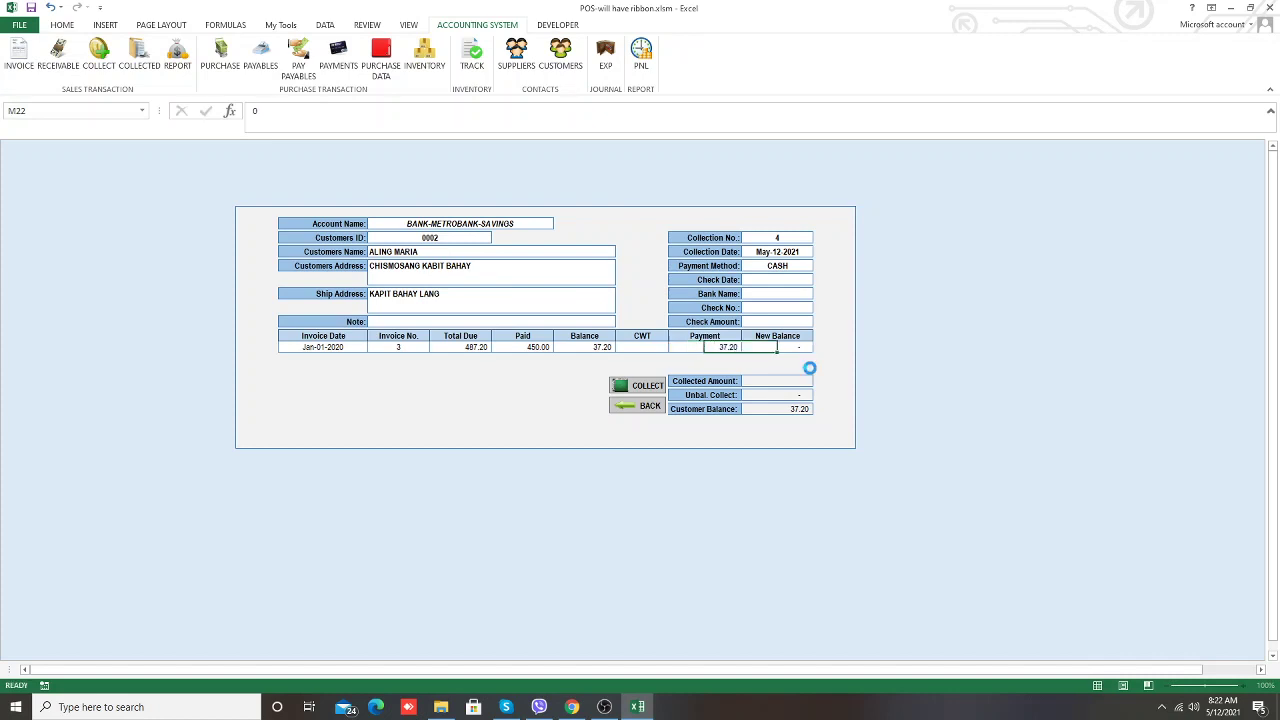
click(641, 388)
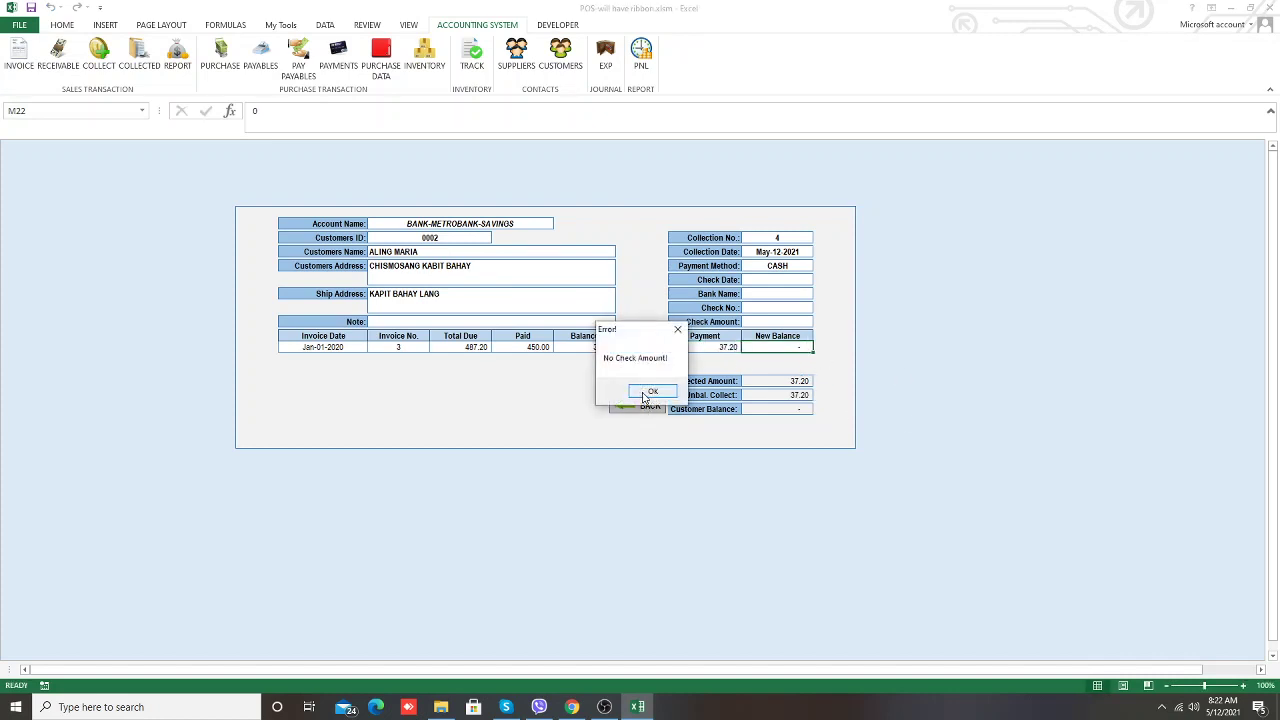
click(650, 392)
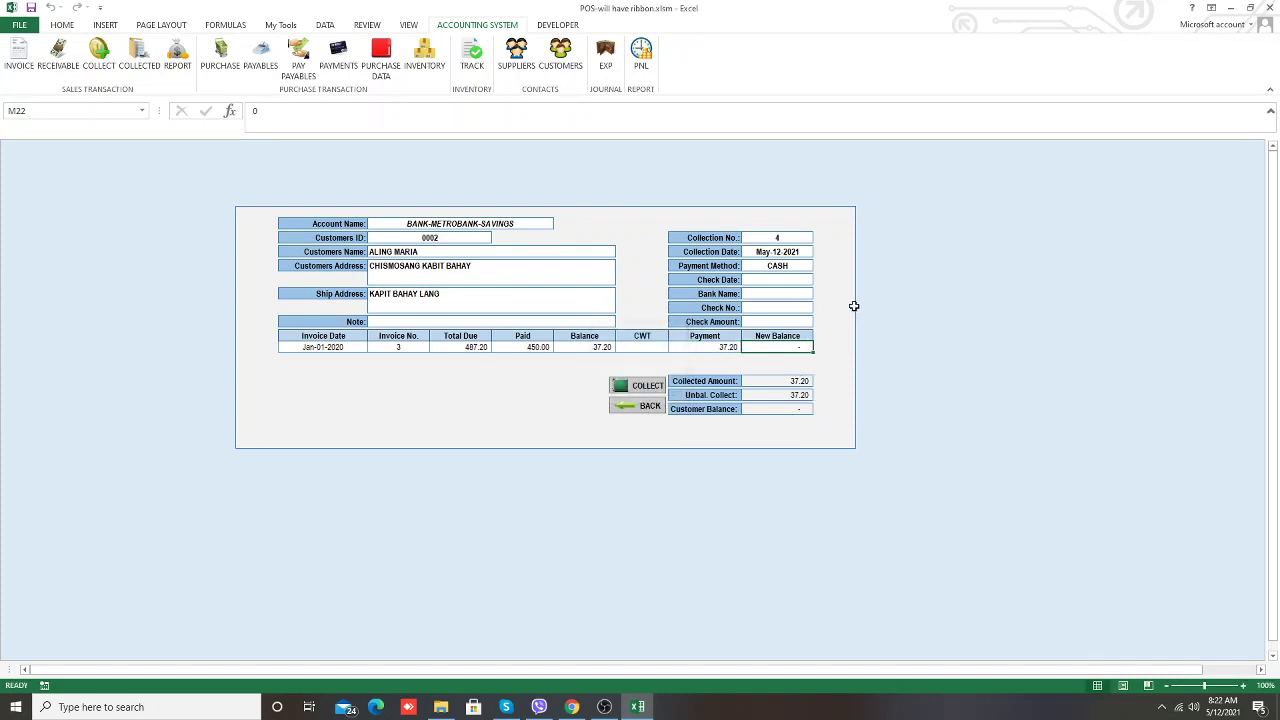
Step: Fill in the 37.20 check amount for the collection
click(791, 279)
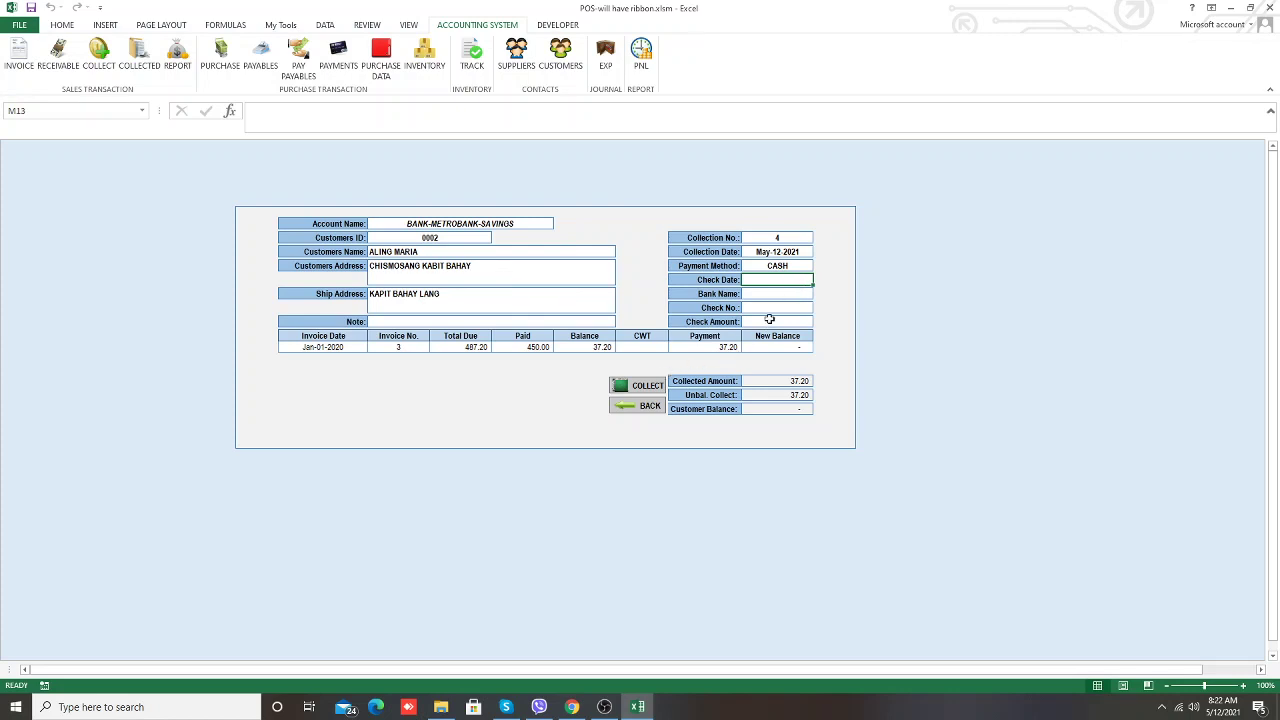
click(775, 320)
text(37.2)
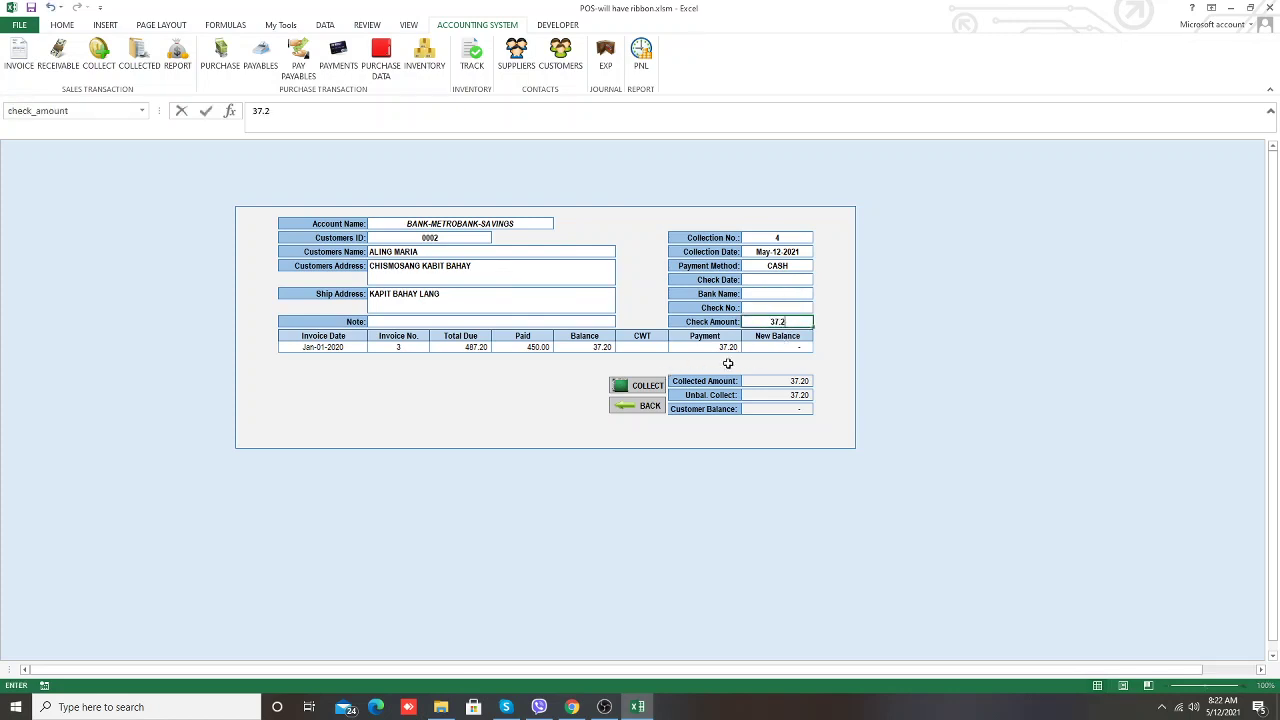
key(Tab)
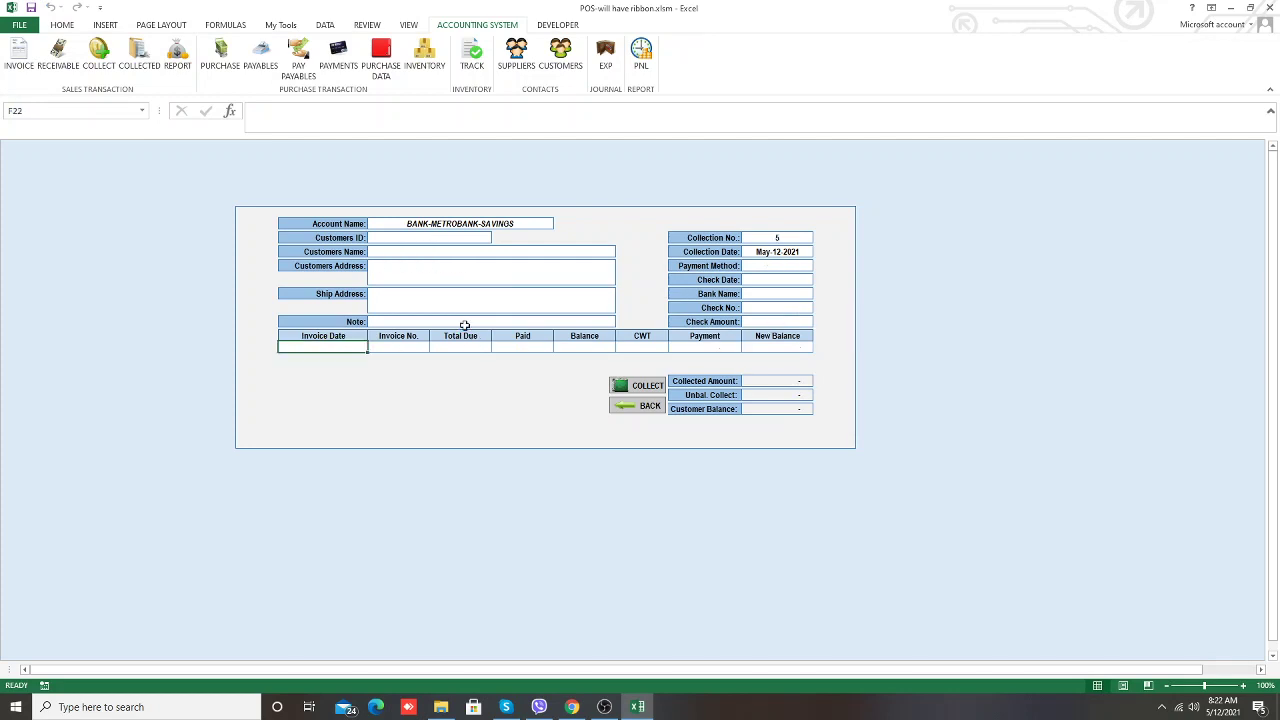
Step: Review the open invoices of customers 0002 and 0001, then return to collection form No. 5
click(18, 55)
click(60, 55)
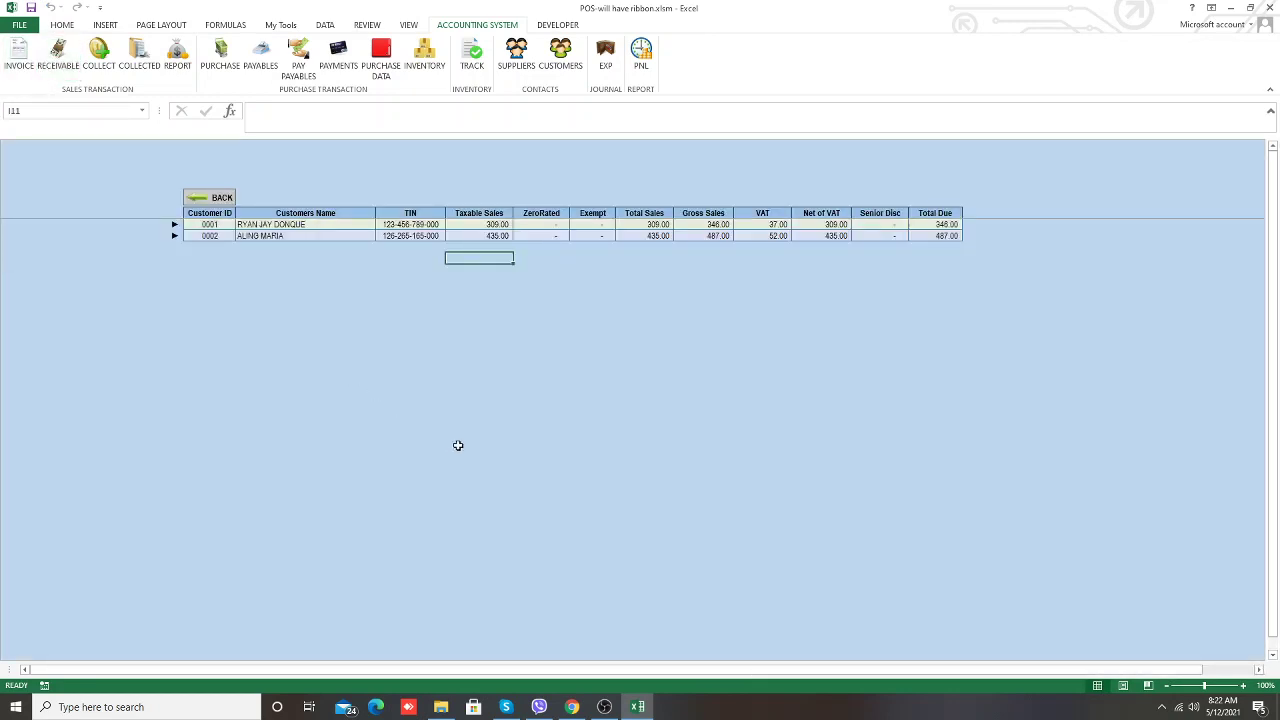
click(174, 235)
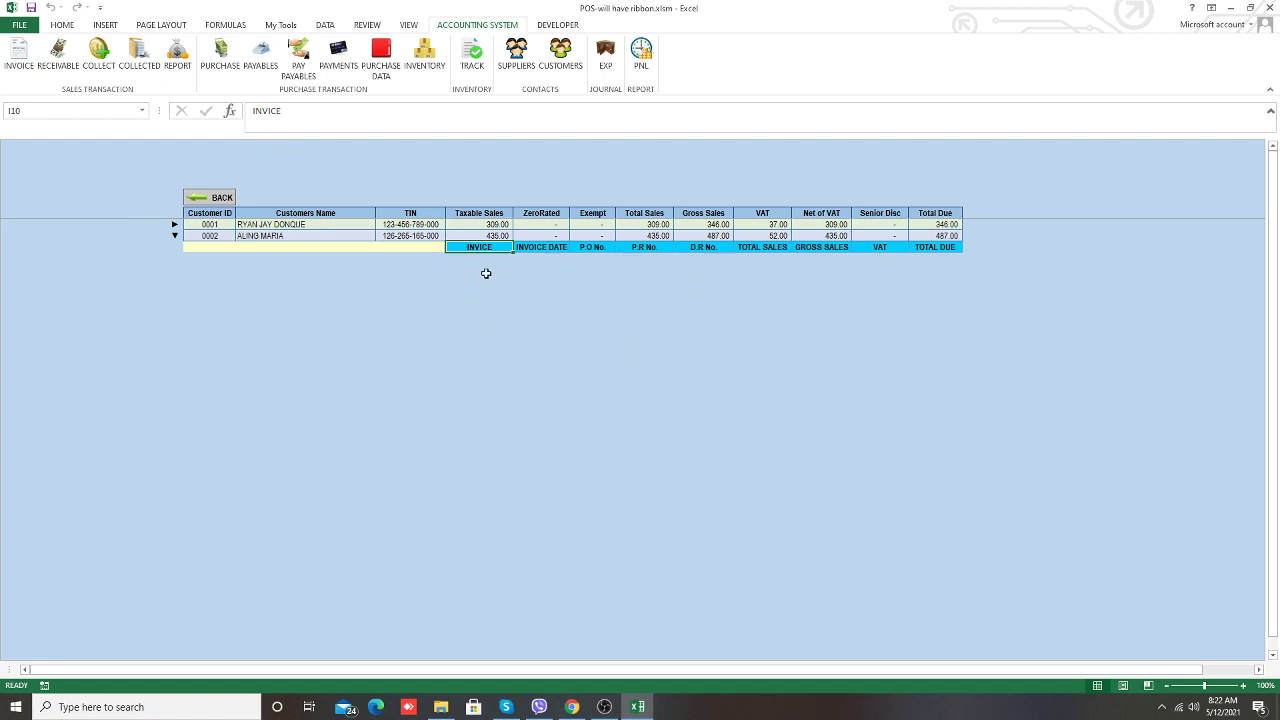
click(175, 224)
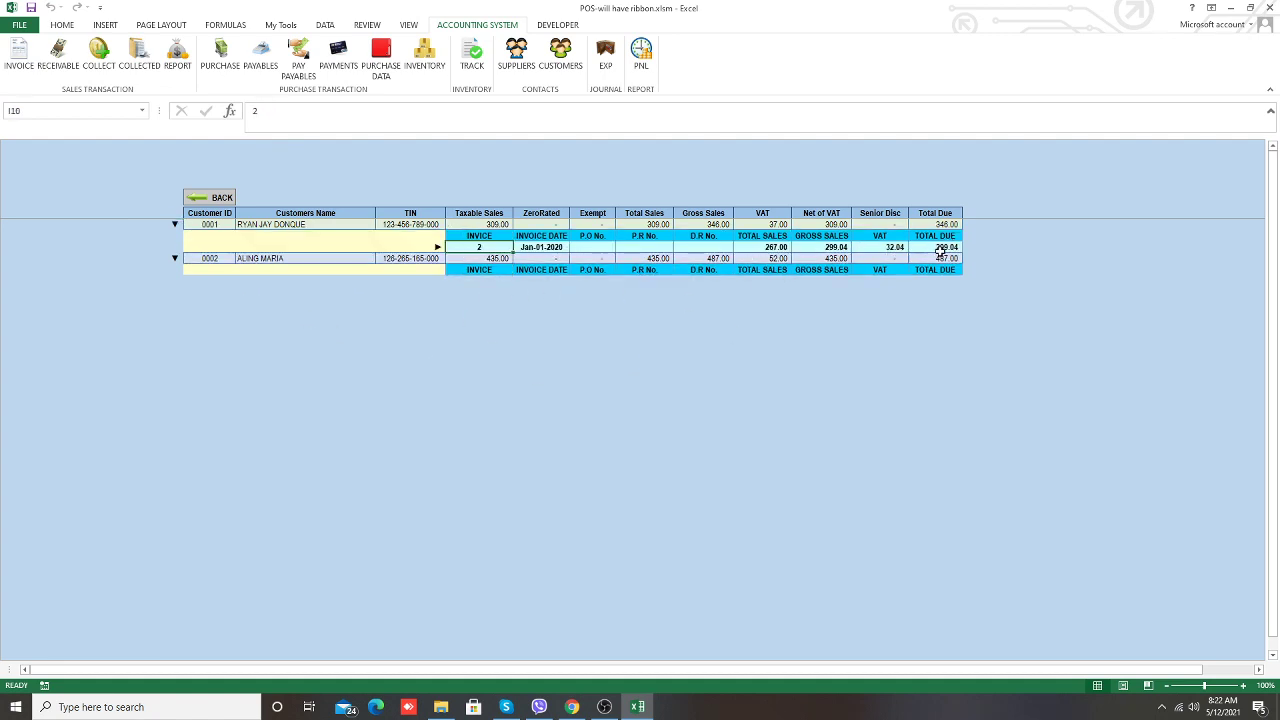
click(99, 50)
Step: Choose customer 0001 and set the payment method to CASH
click(573, 251)
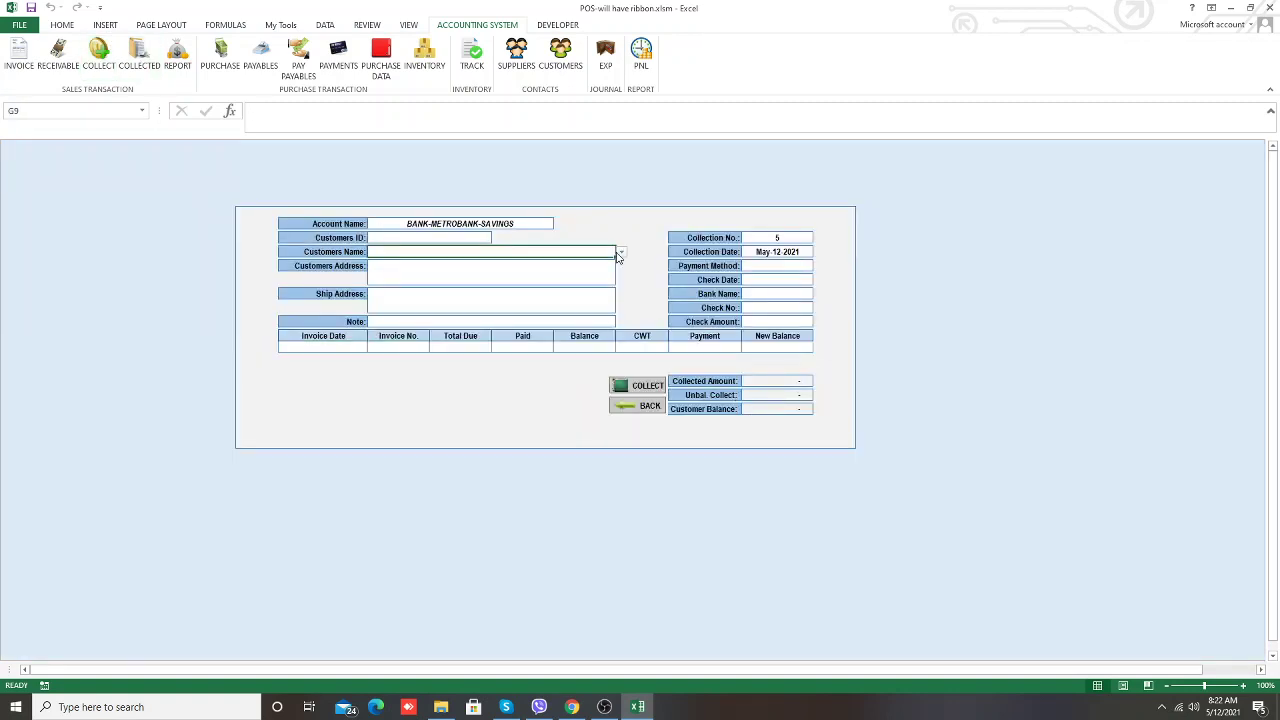
click(545, 263)
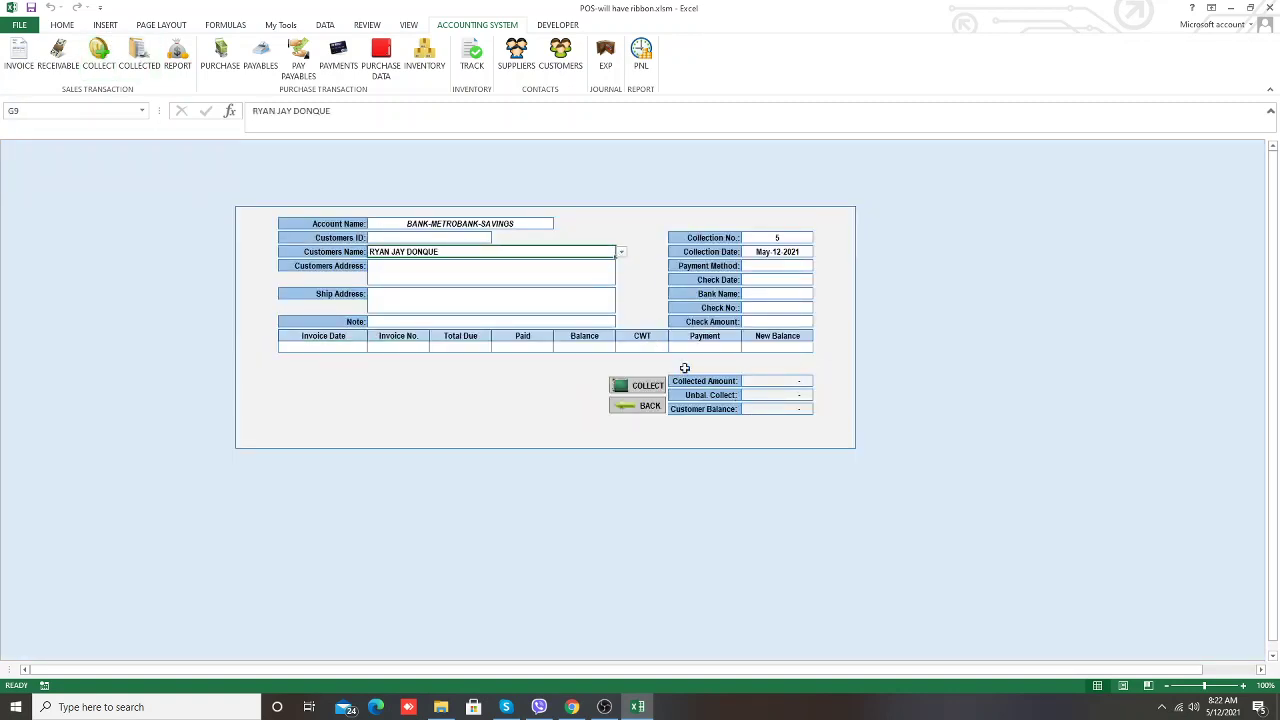
click(707, 348)
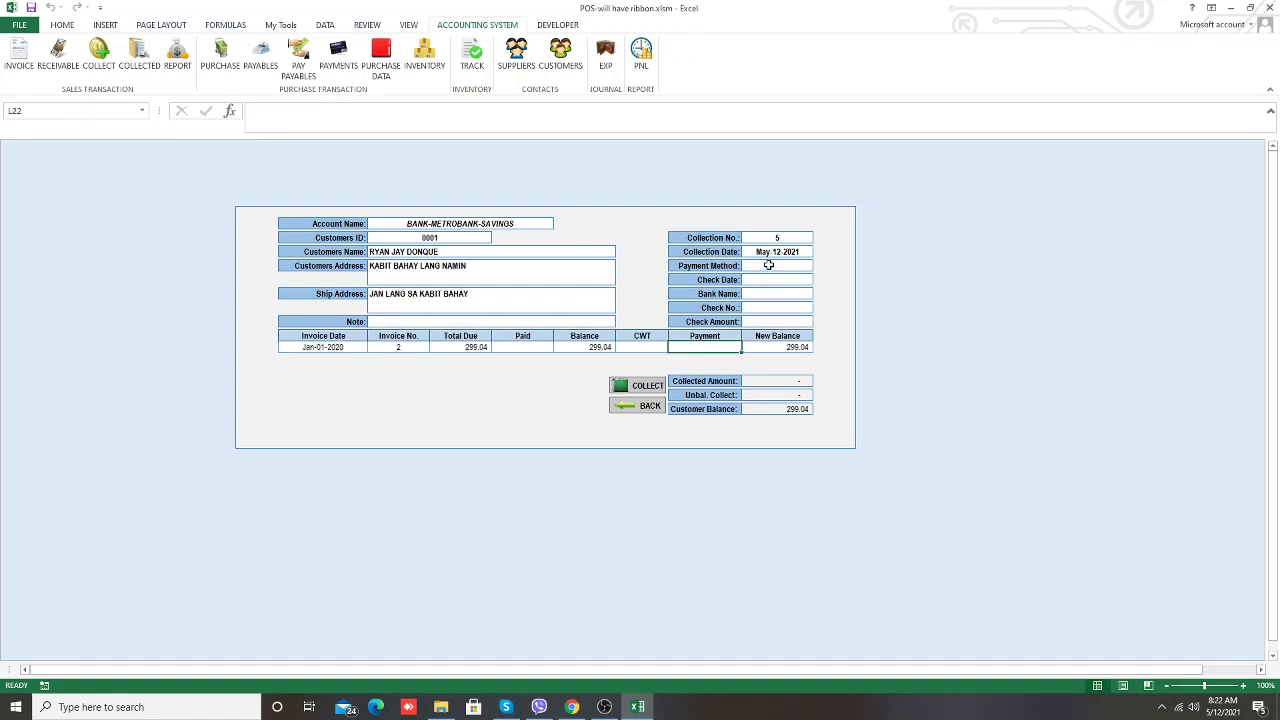
click(768, 265)
click(827, 271)
click(776, 282)
Step: Enter 299.04 as the check amount and the invoice 2 payment, then save the collection
click(776, 321)
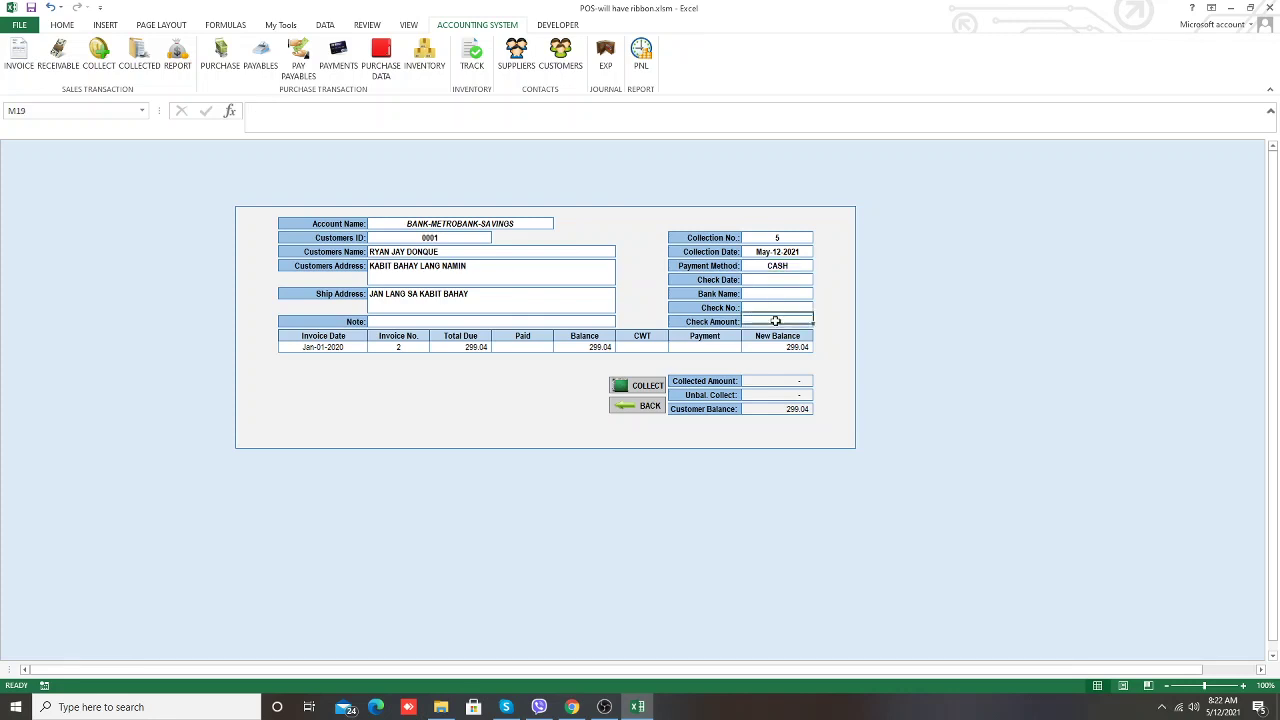
text(299.04)
key(Tab)
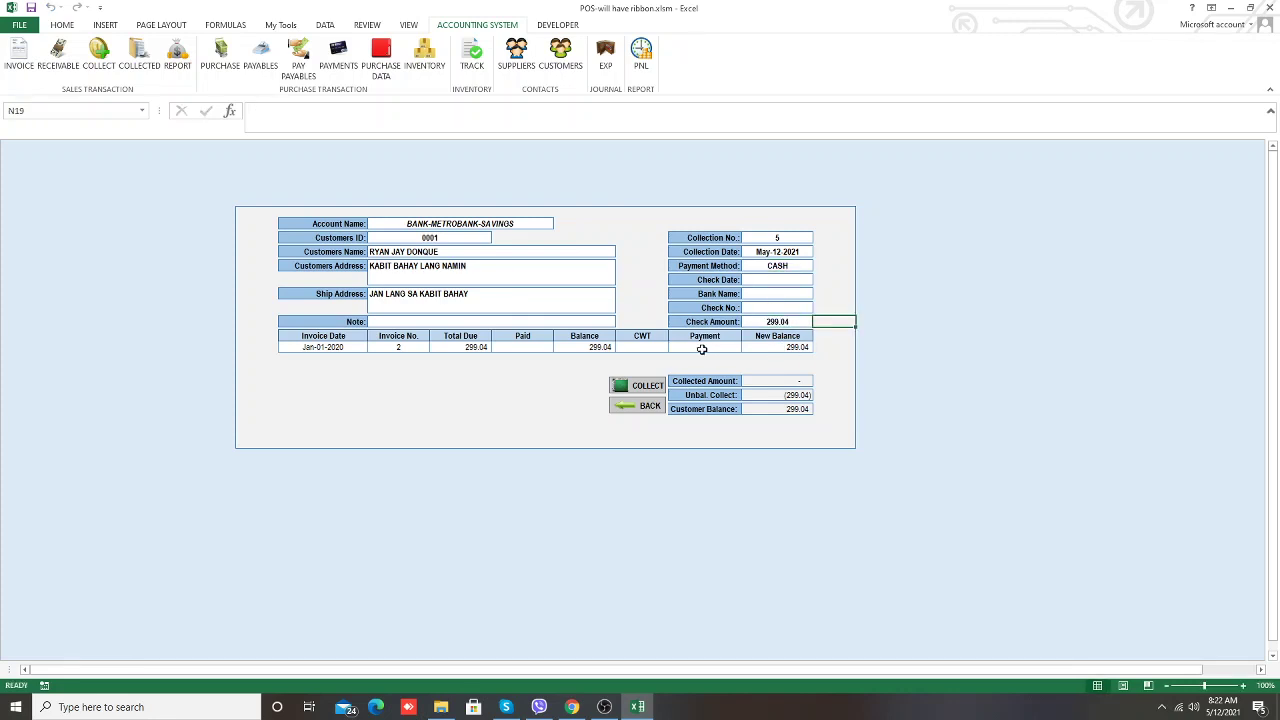
click(700, 350)
text(299.04)
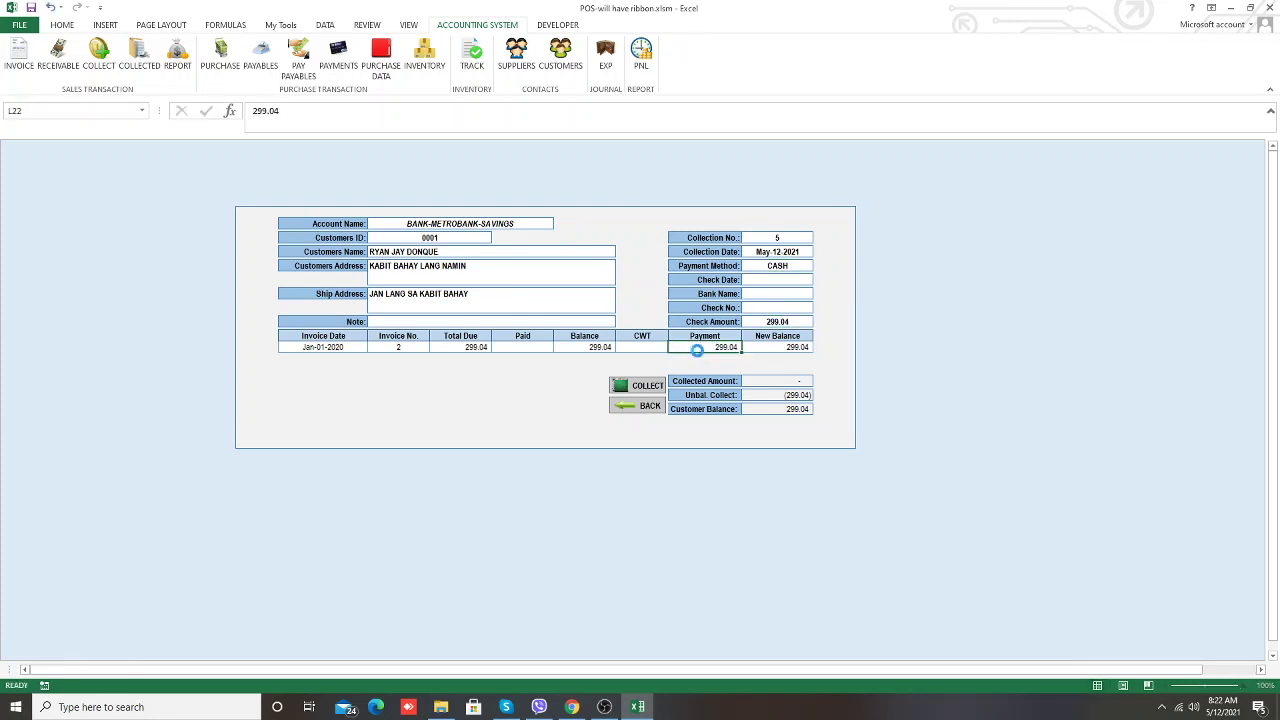
key(Tab)
click(645, 387)
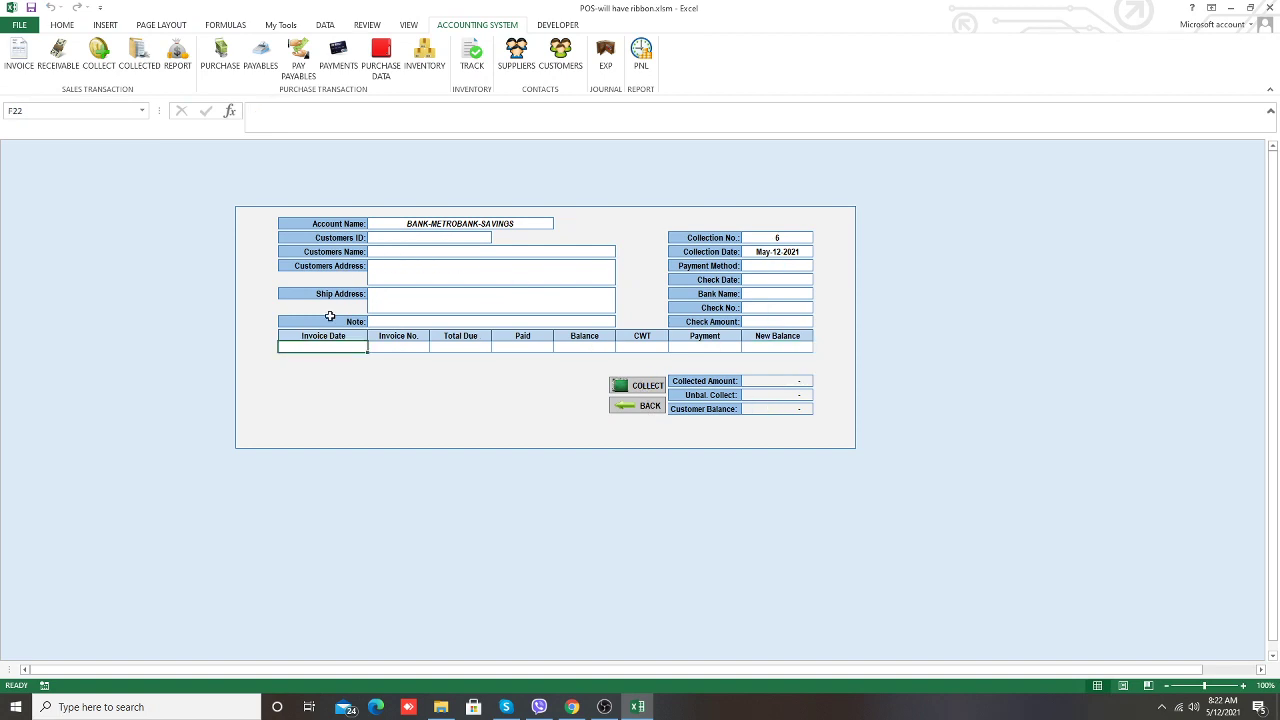
click(650, 409)
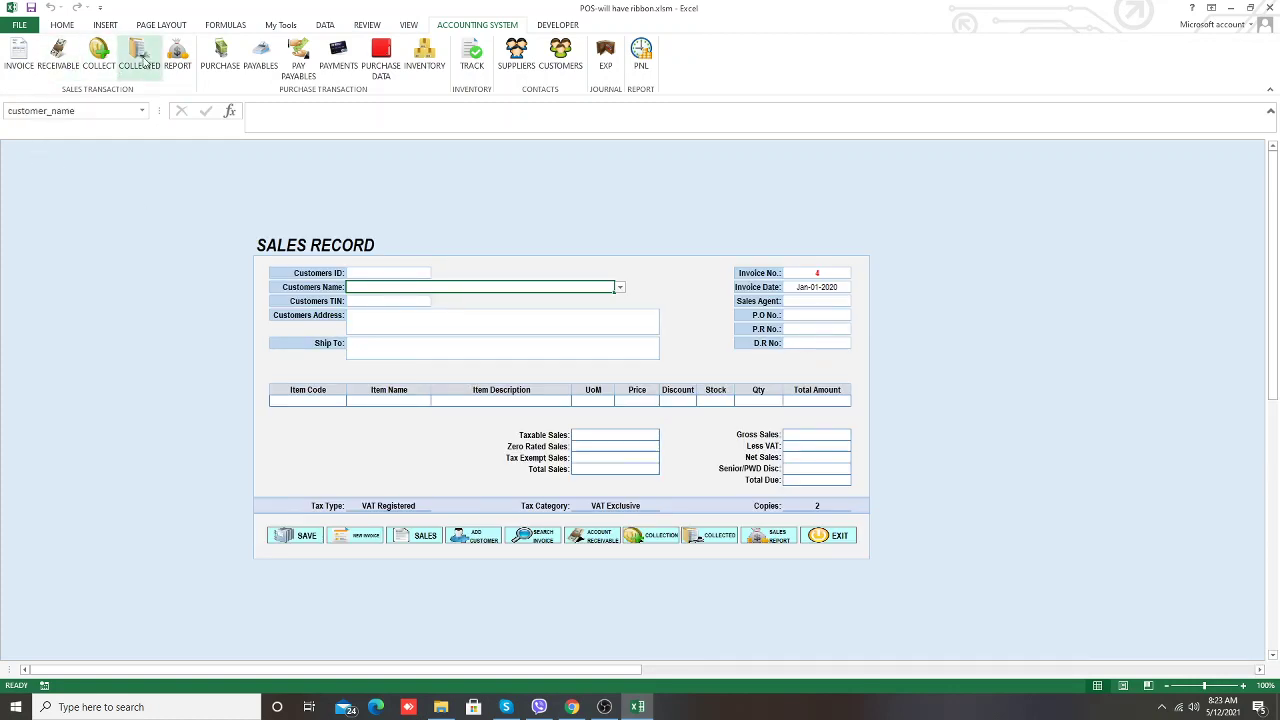
click(58, 55)
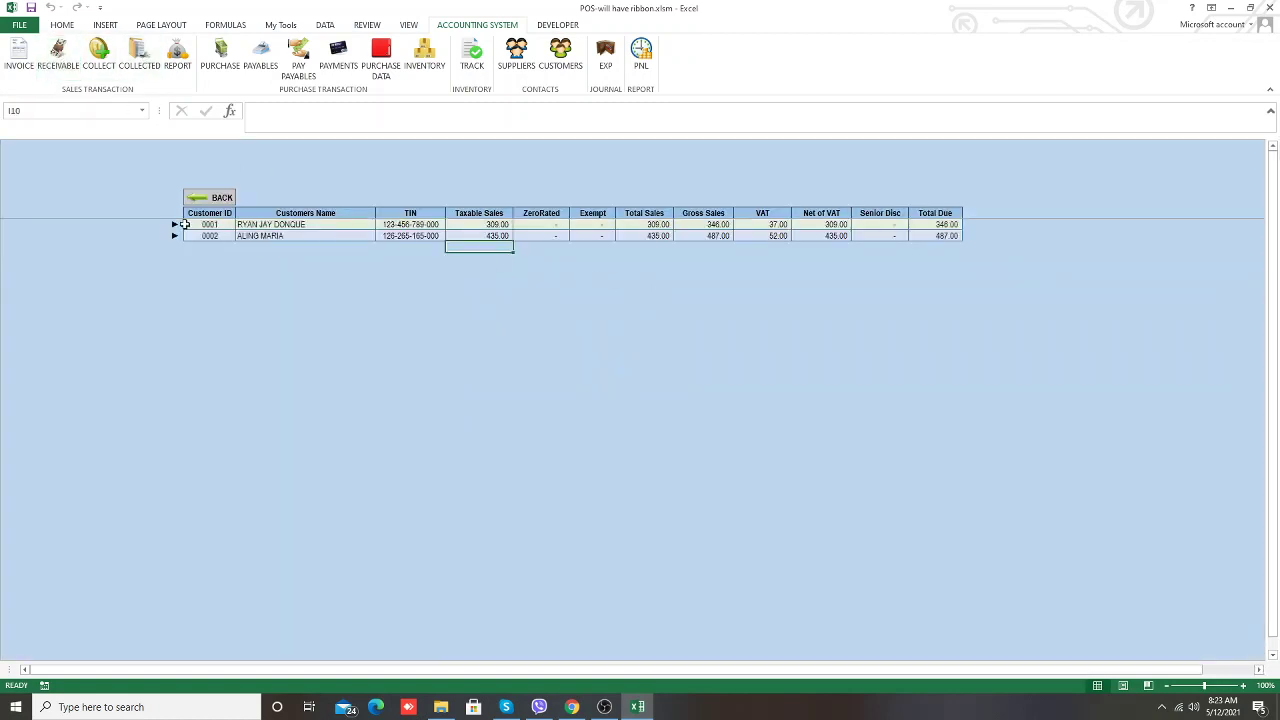
click(175, 224)
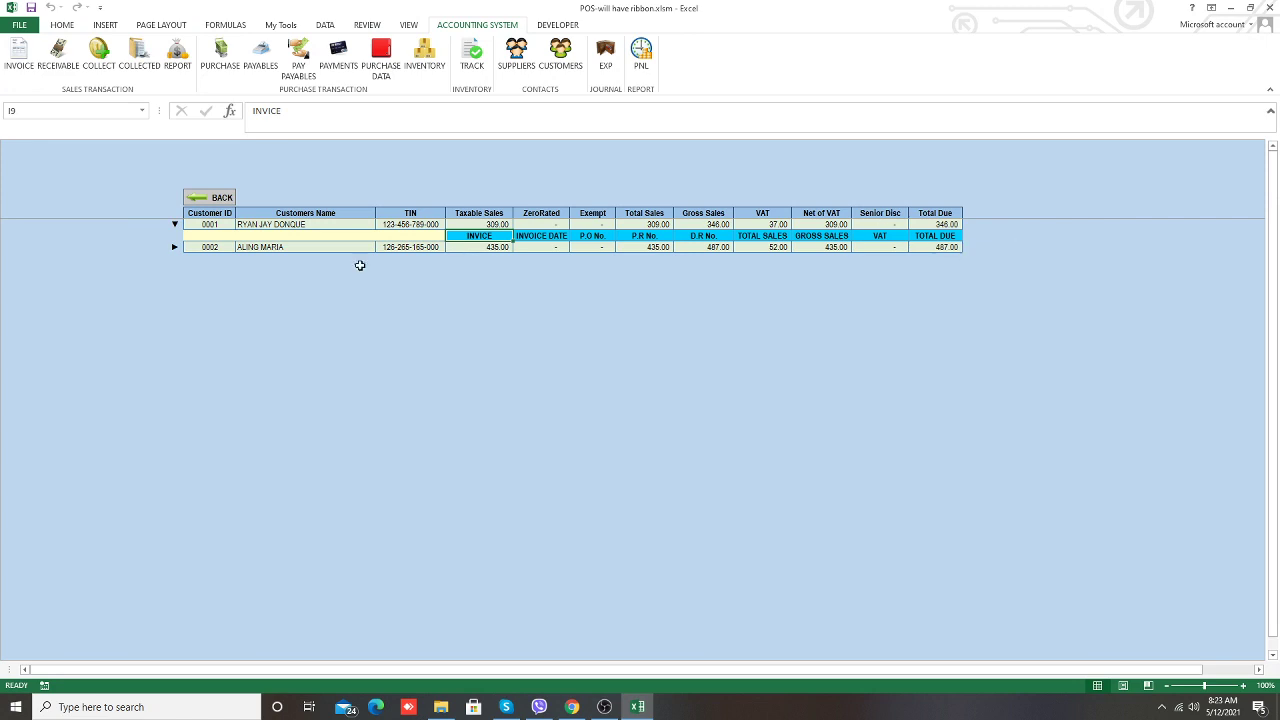
click(175, 247)
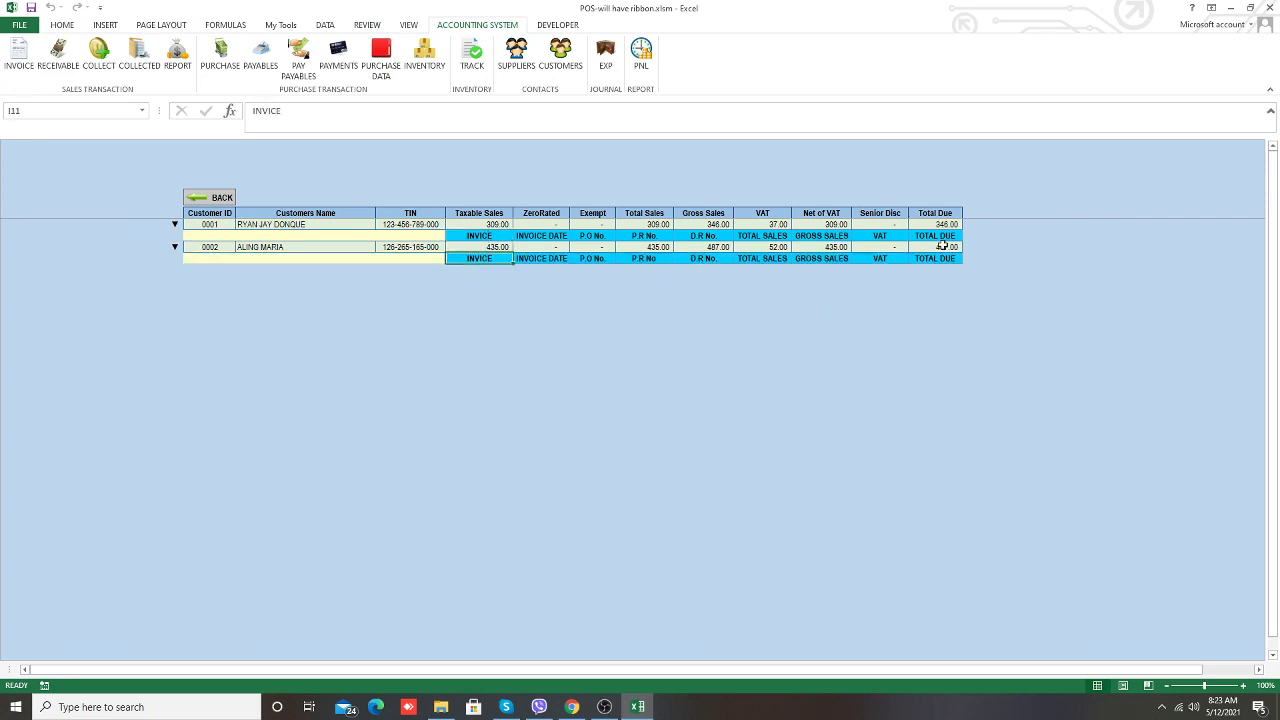
click(98, 55)
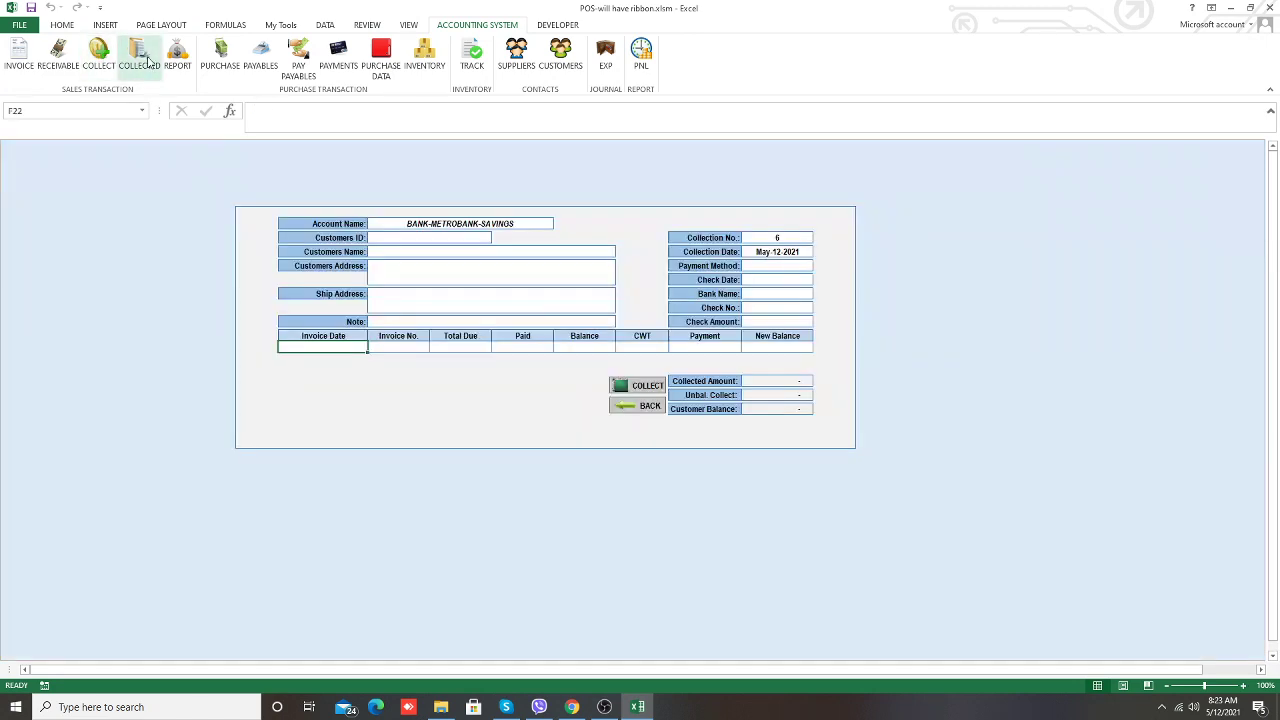
click(139, 55)
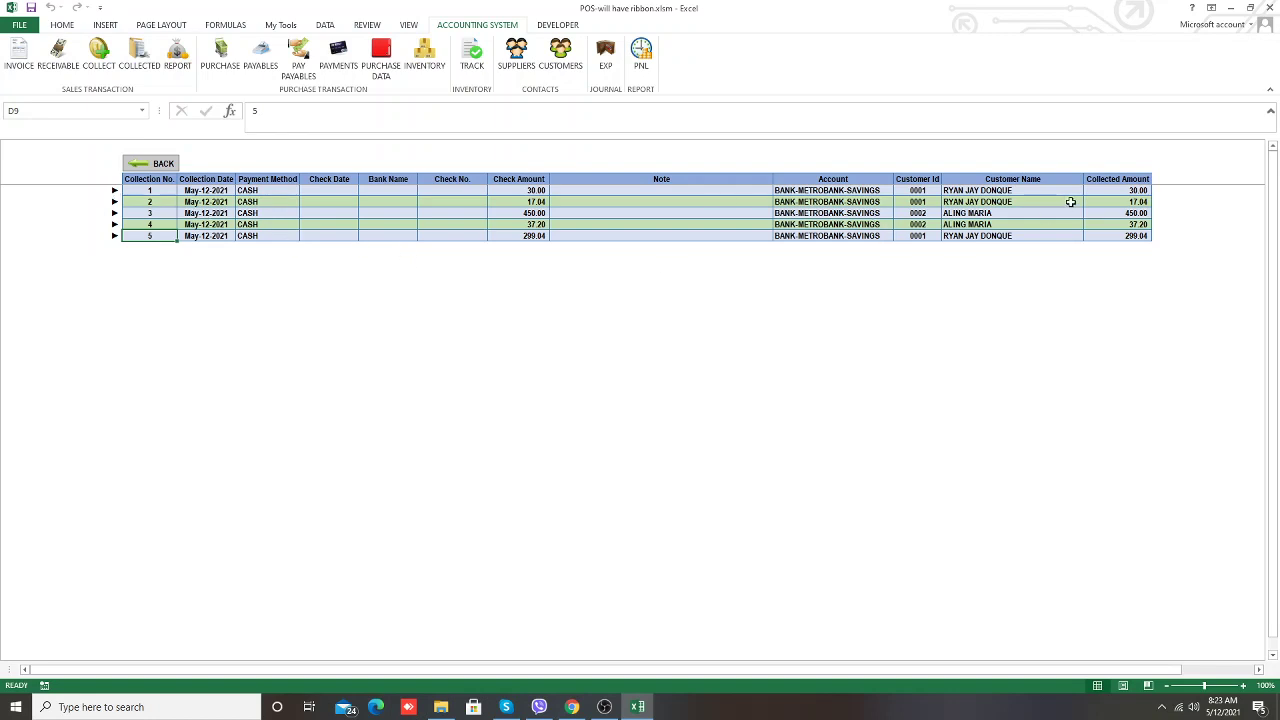
Step: View the details of collections 1 and 2, then go to the Sales Report's start date field
click(113, 190)
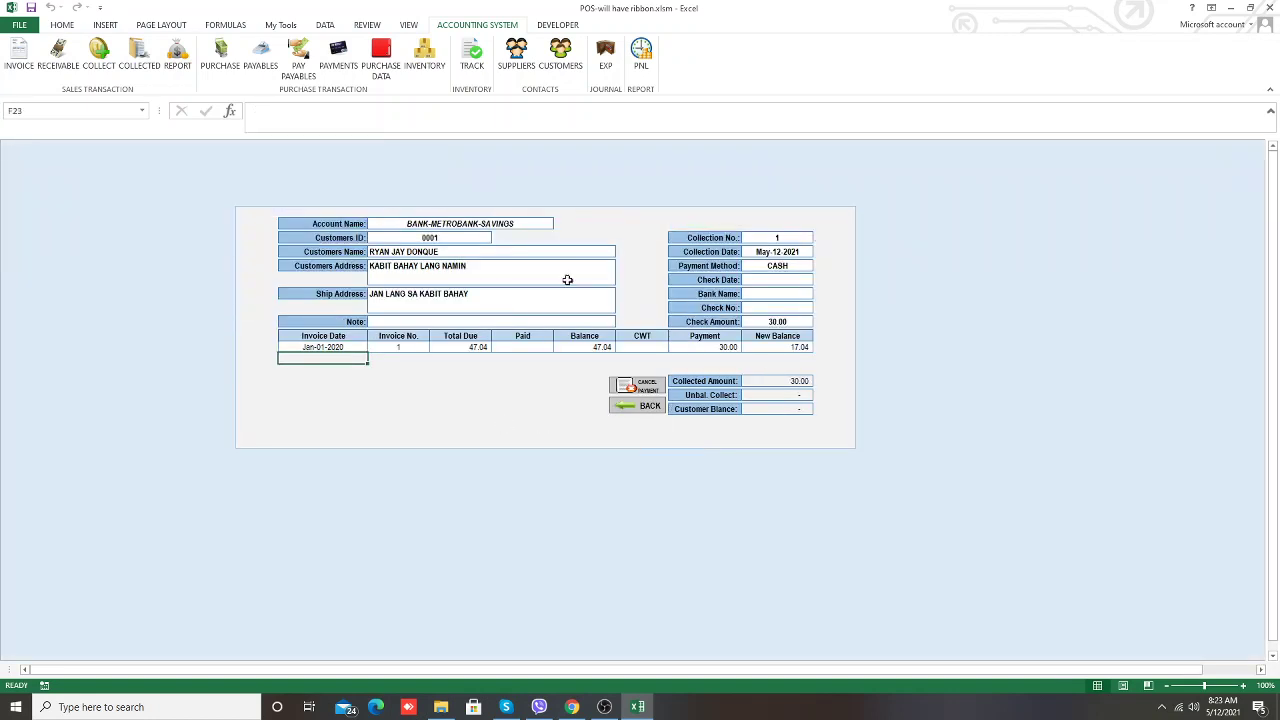
click(141, 68)
click(114, 204)
click(177, 55)
click(270, 258)
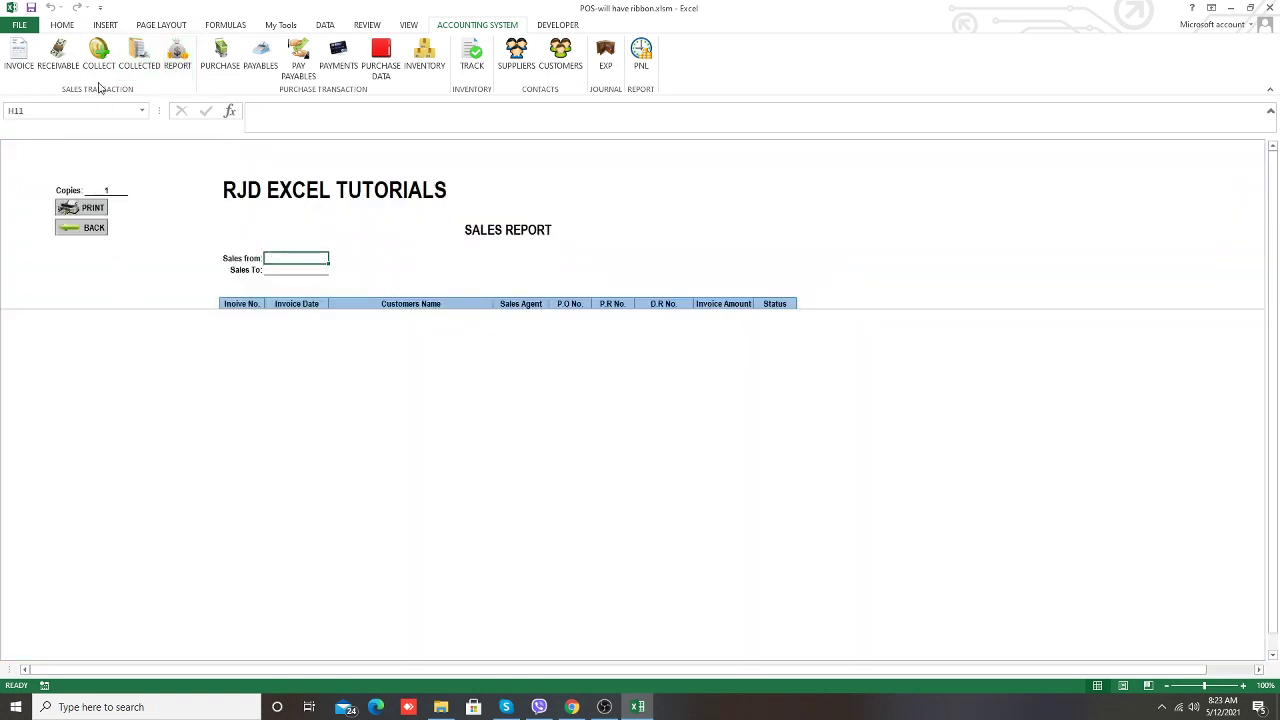
Step: Glance at the recorded collections and customer receivables, returning to the sales report
click(143, 53)
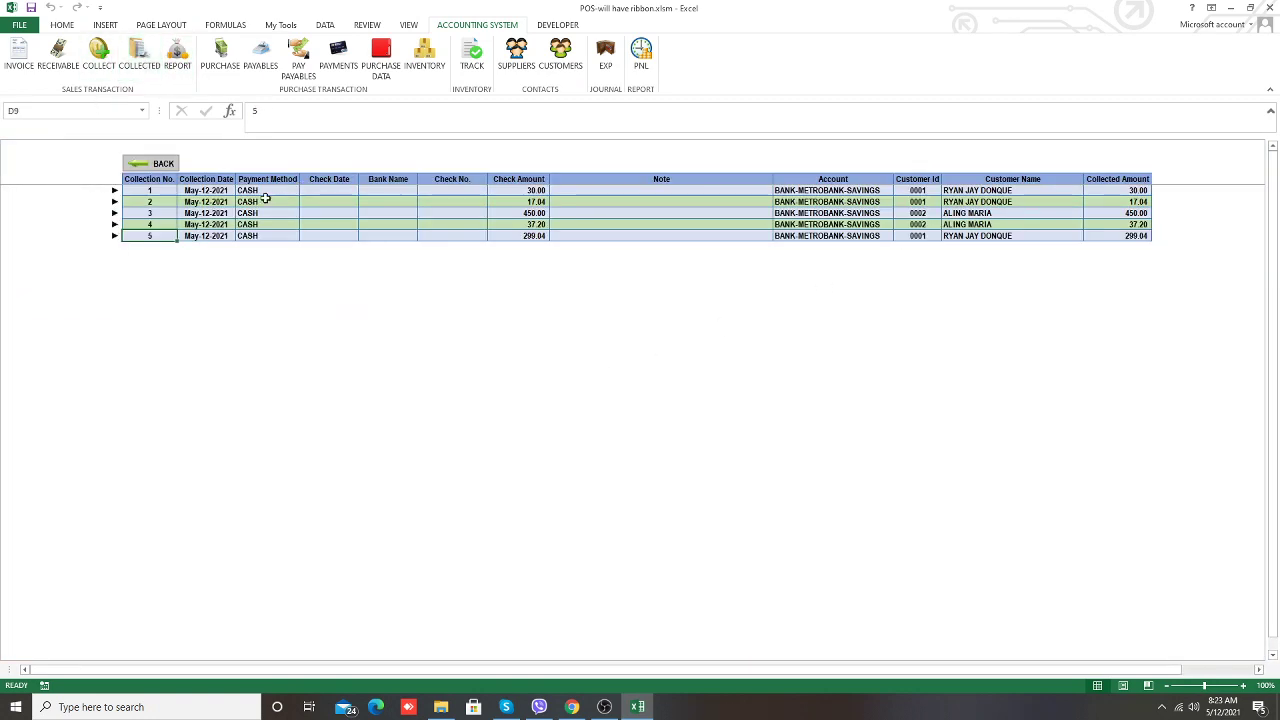
click(177, 55)
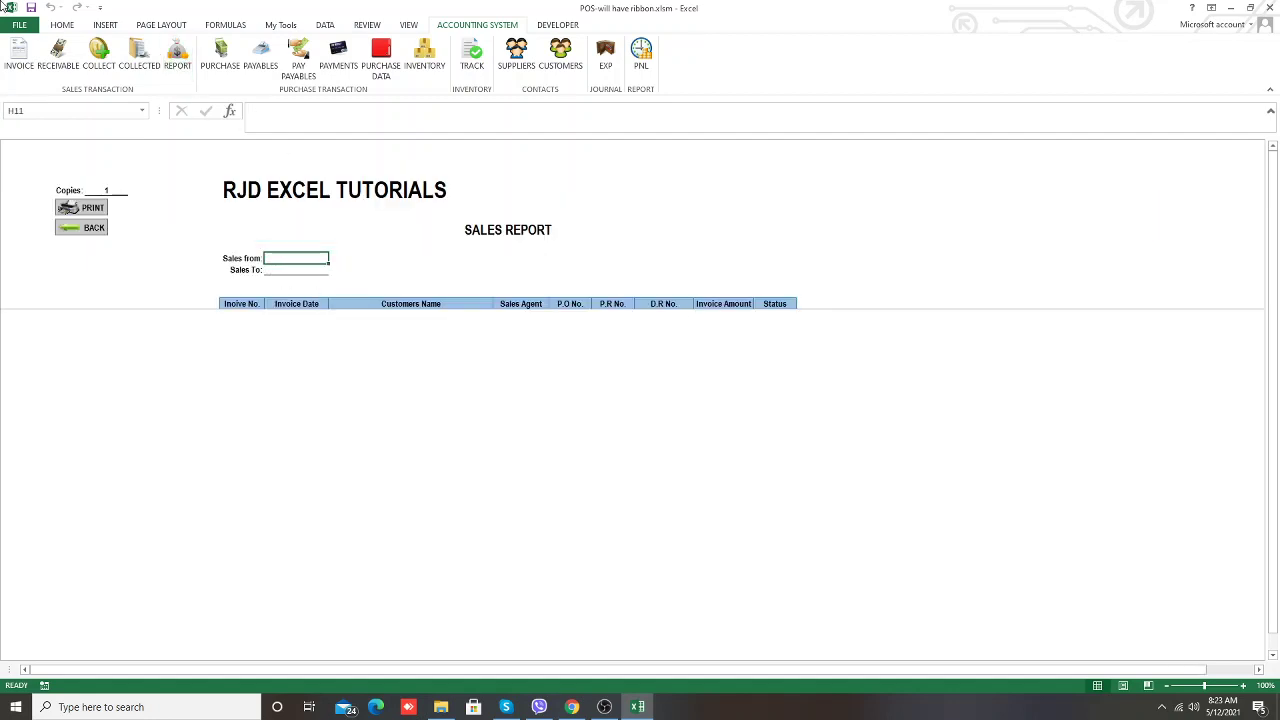
click(57, 52)
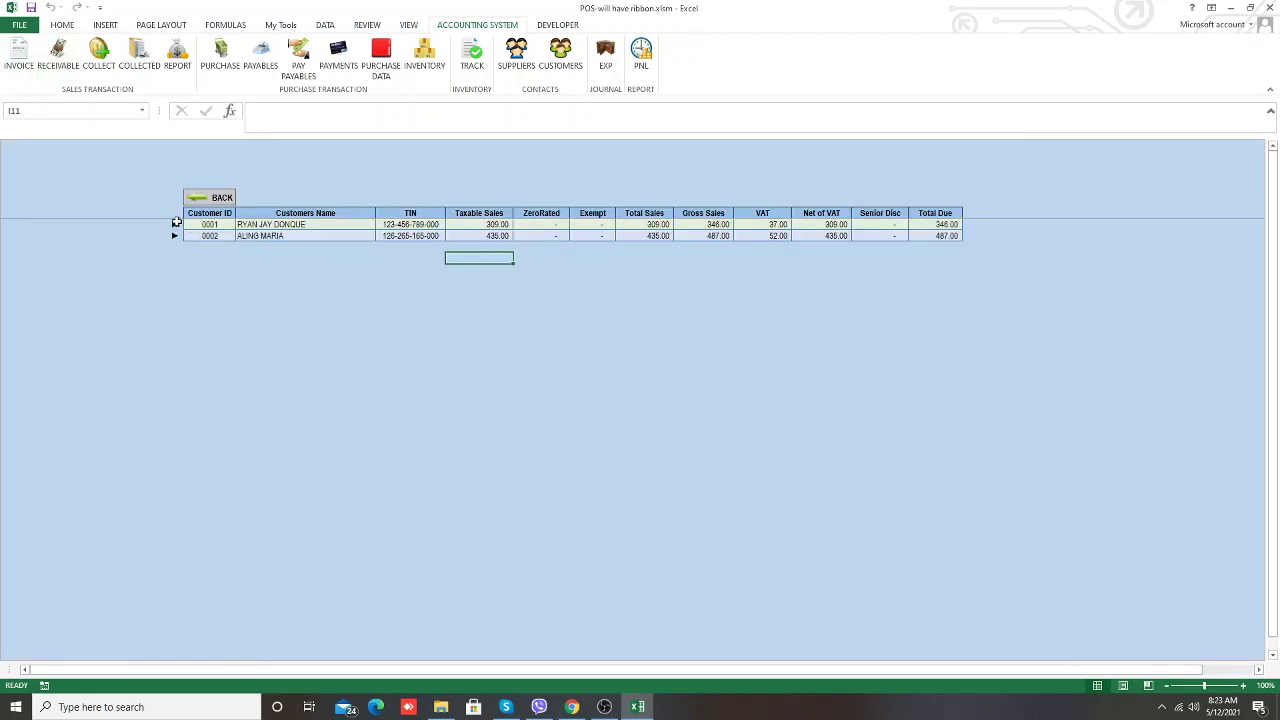
click(177, 52)
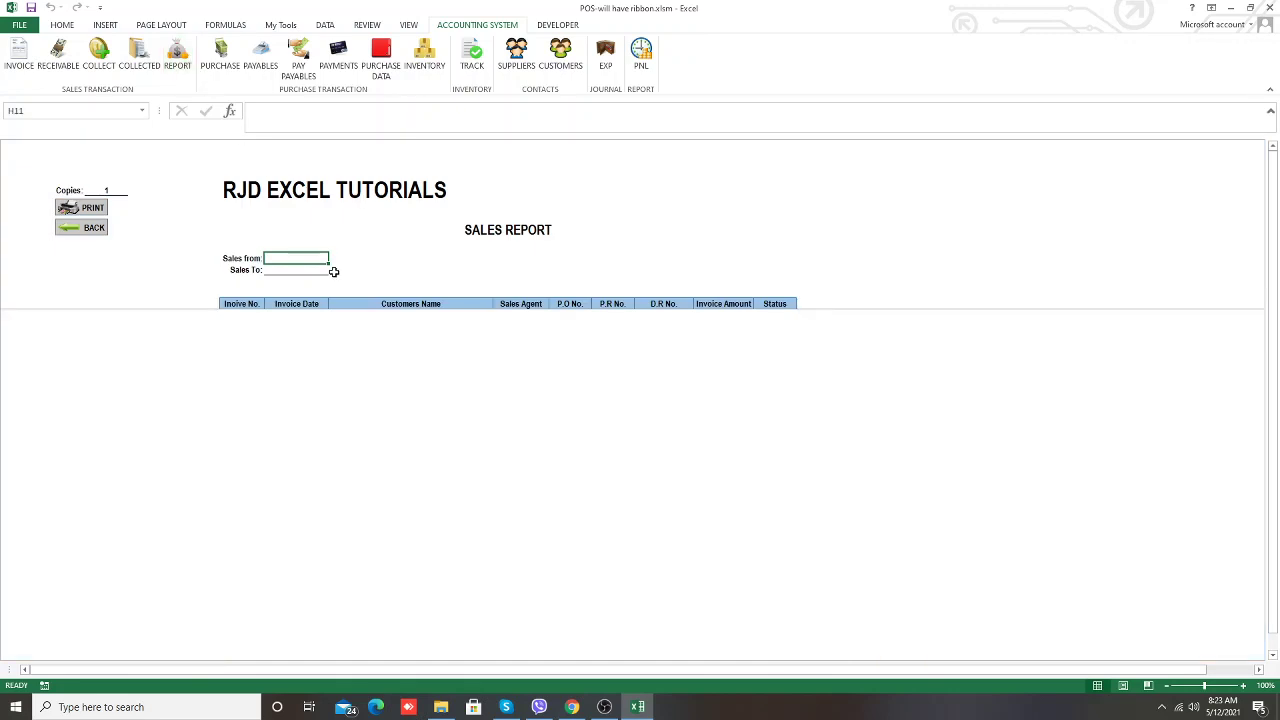
Step: Set the sales report range to Jan-01-2021 through May-12-2021
text(1/1/2021)
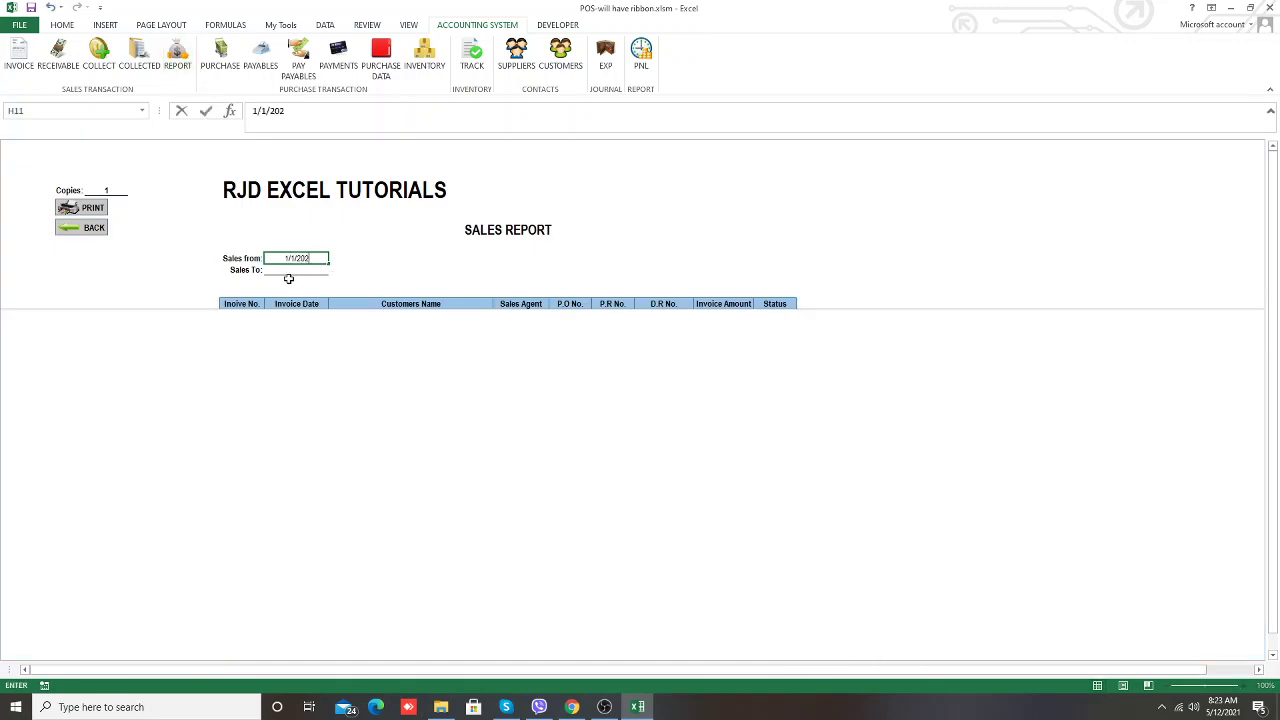
key(Return)
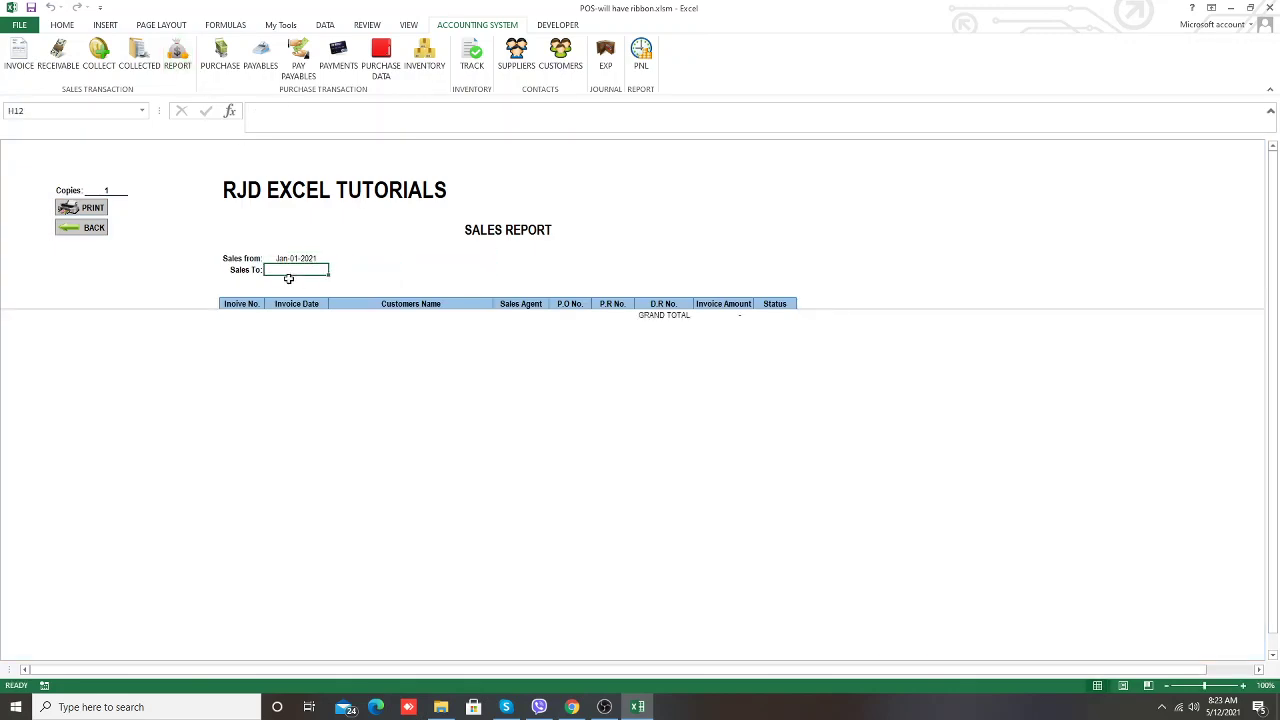
text(5/1)
text(2/2021)
key(Return)
click(296, 270)
click(296, 258)
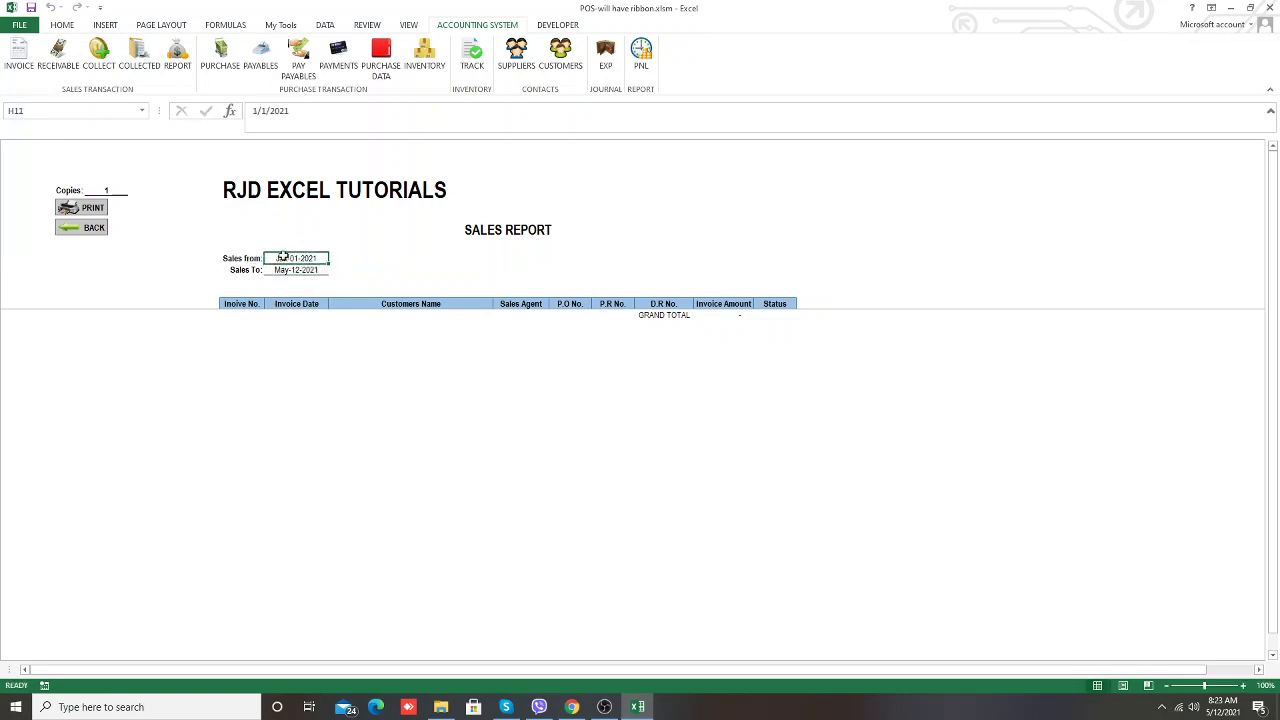
Step: Cycle through receivables, collection form and collections list, ending on the blank Sales Record form
click(62, 58)
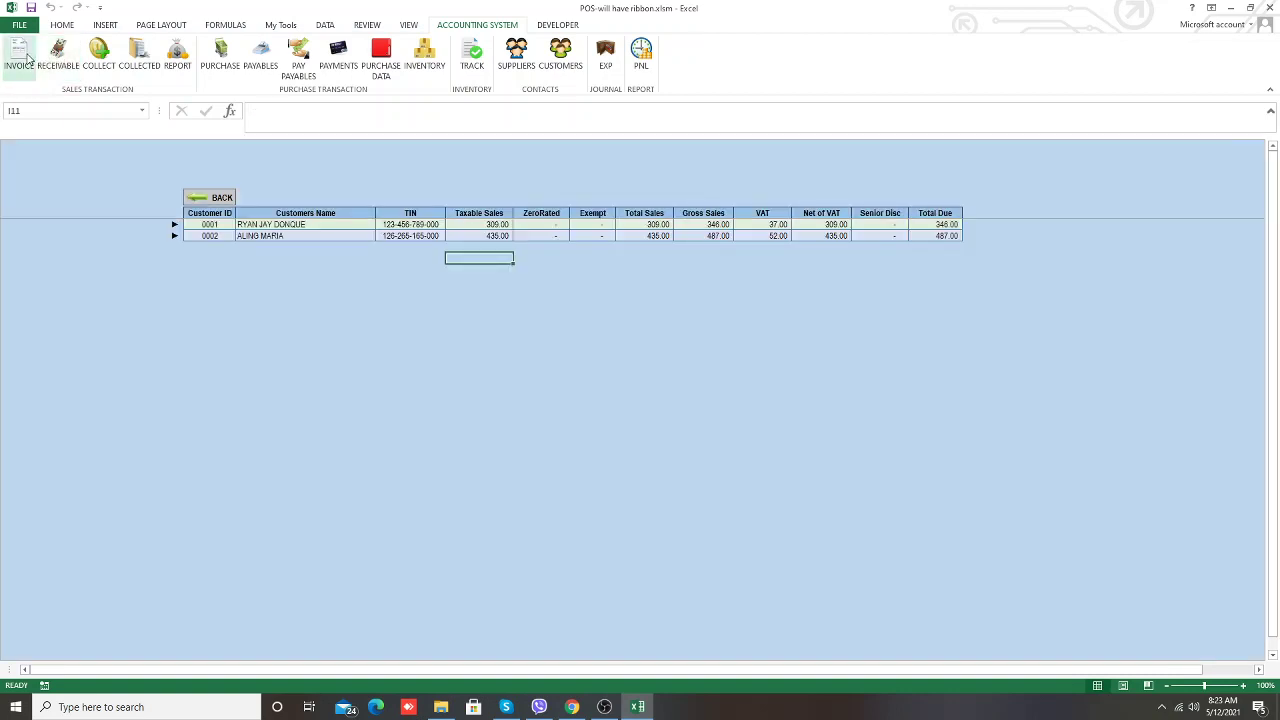
click(99, 55)
click(130, 70)
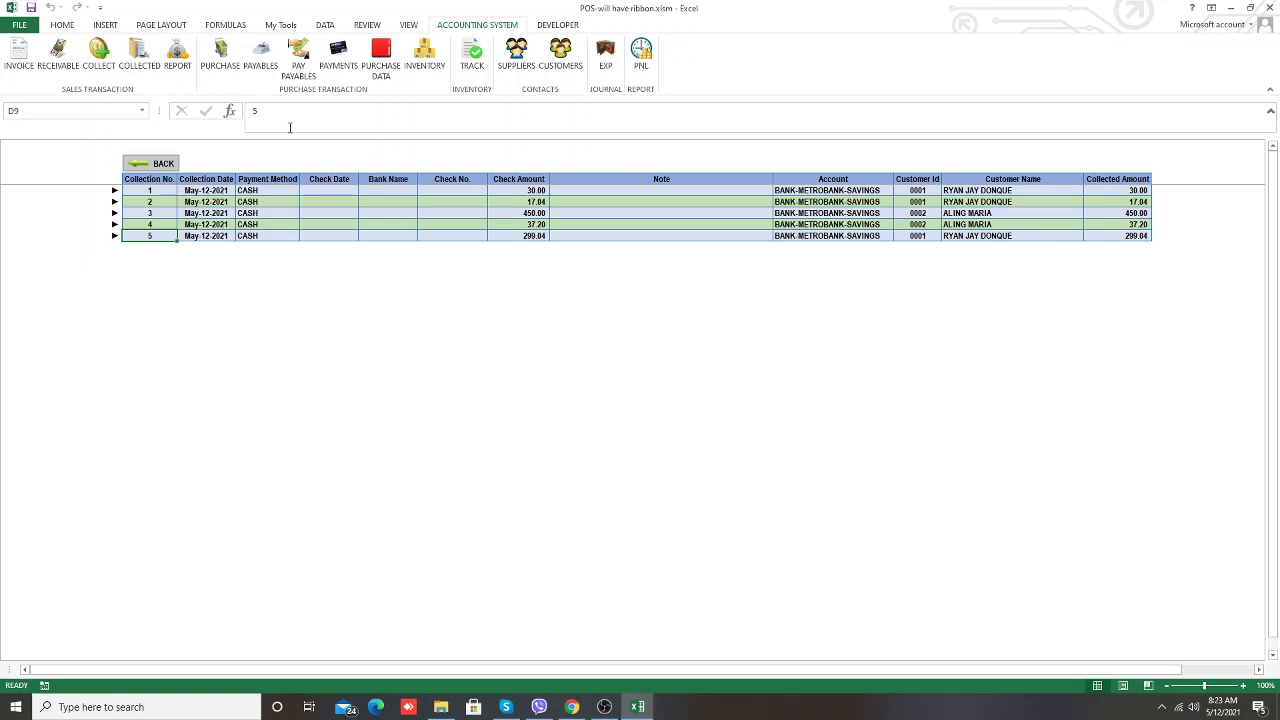
click(19, 55)
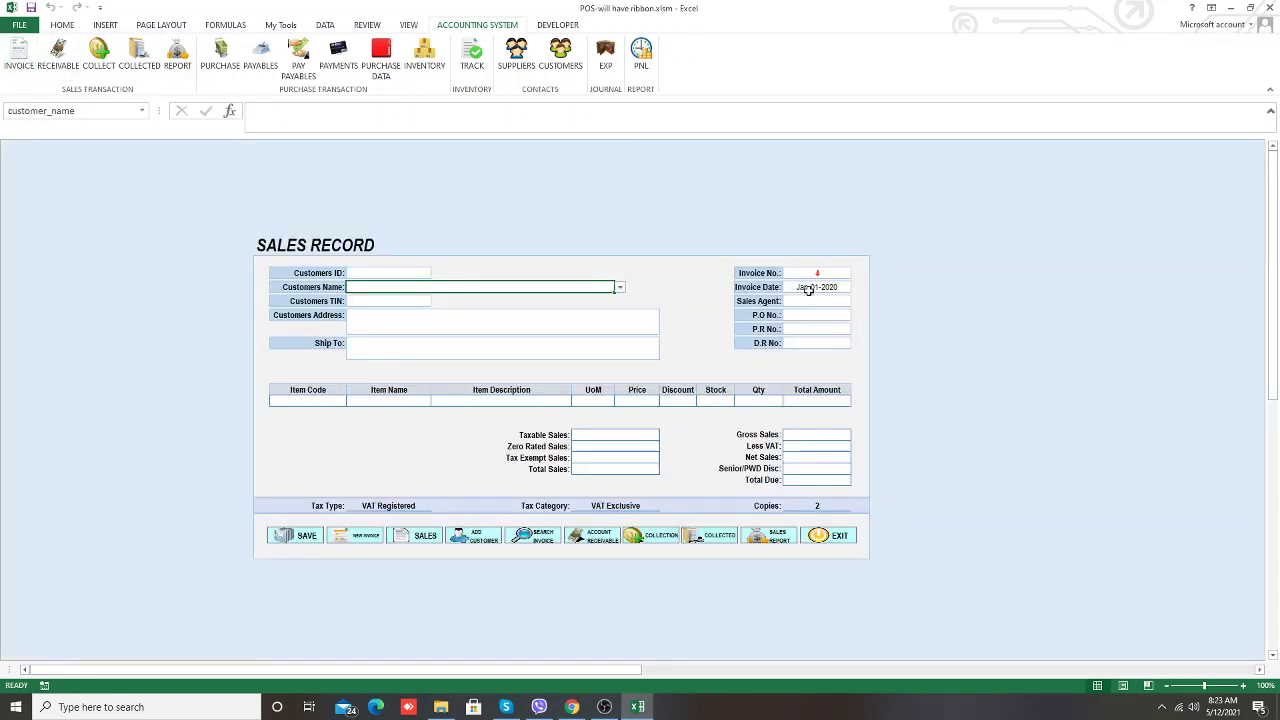
Step: Run the sales report for Jan-01-2020 through May-12-2021
click(810, 289)
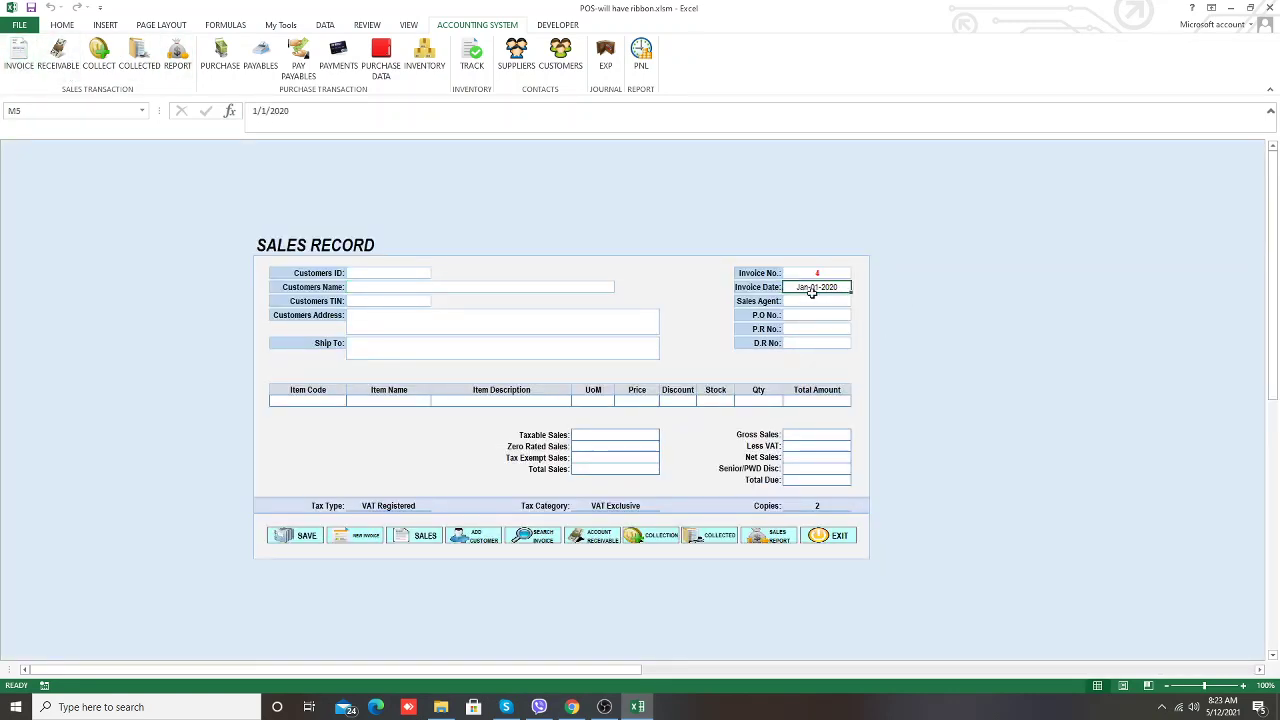
click(177, 53)
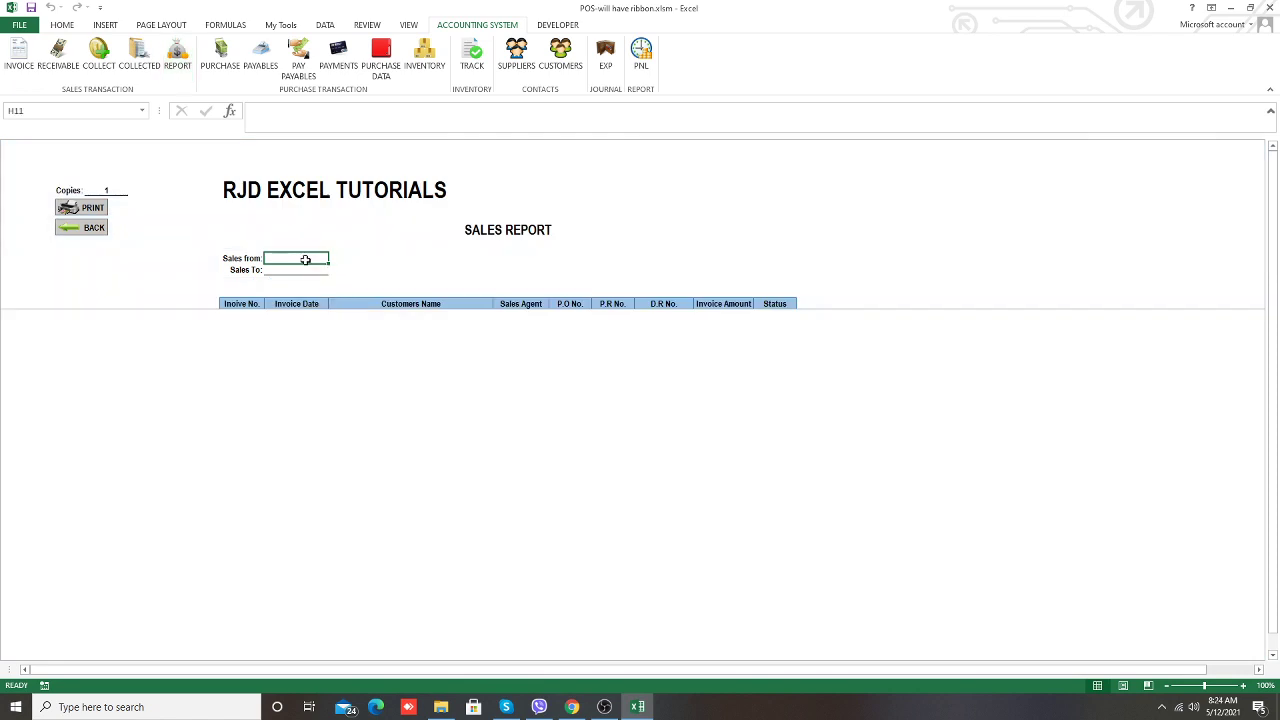
text(1)
text(20)
text(/2020)
key(Return)
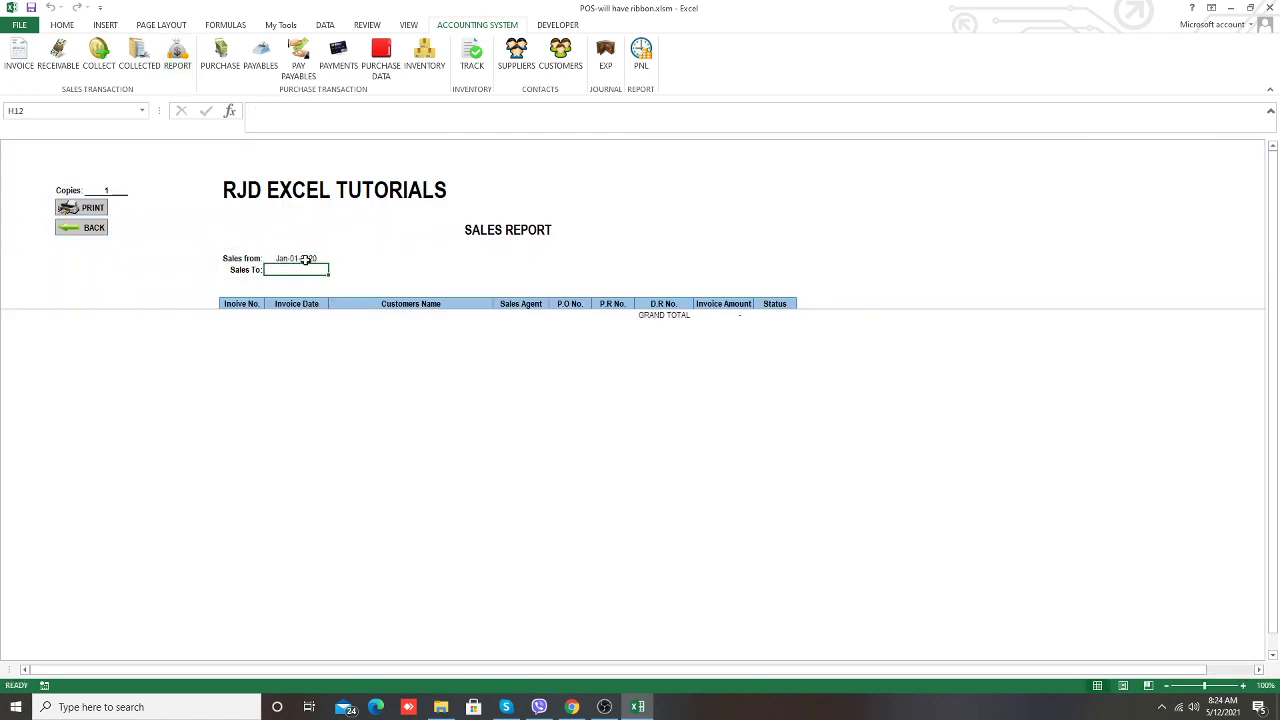
text(1/)
text(/12/2)
text(021)
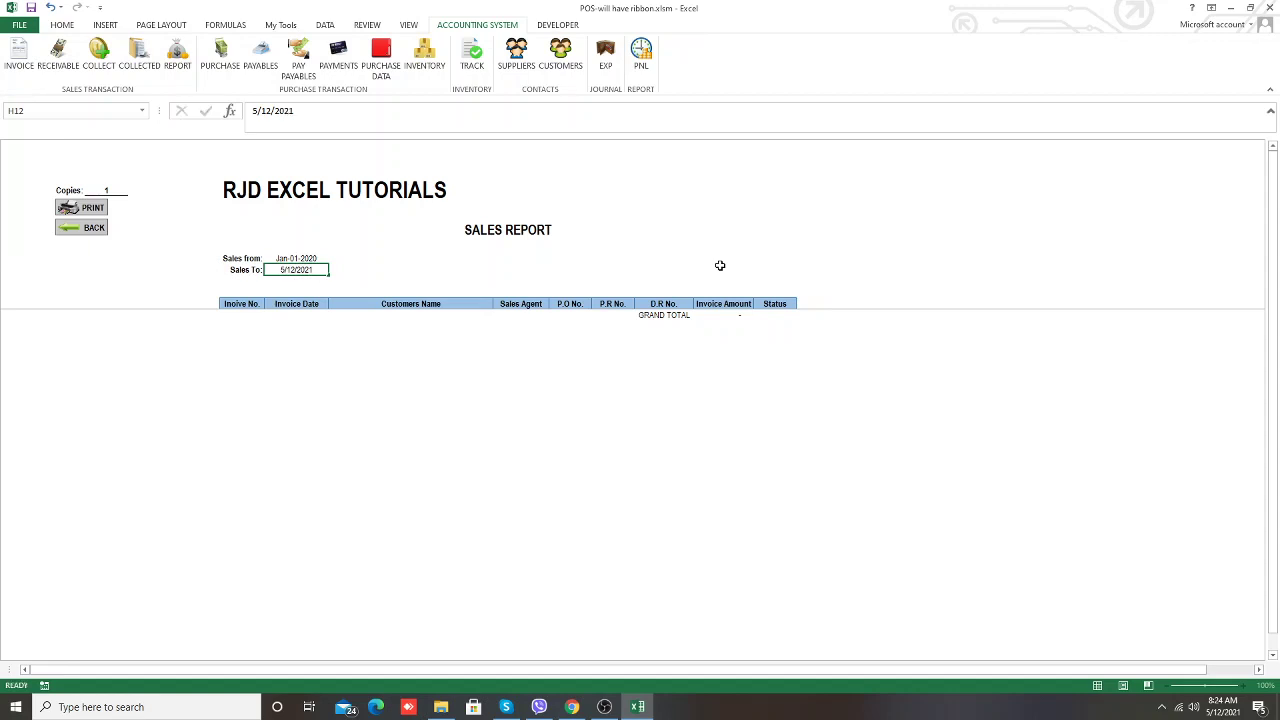
key(Return)
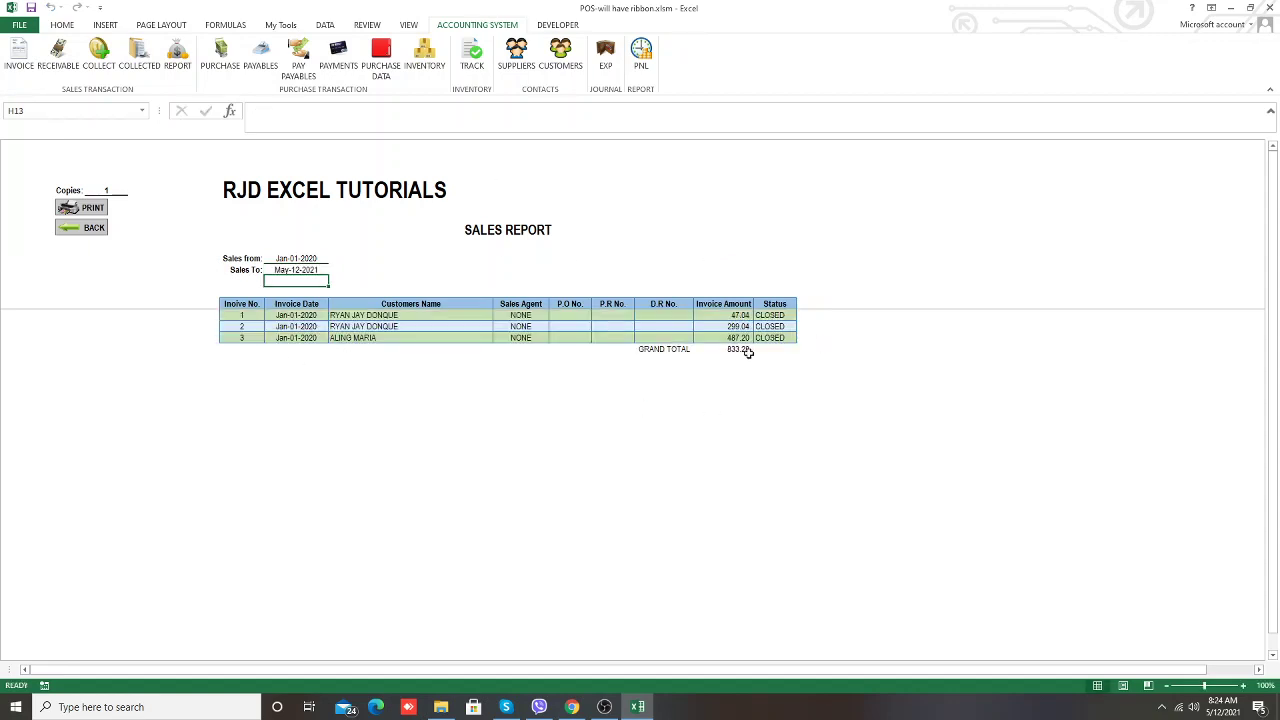
Step: Inspect the three CLOSED invoices totalling 833.28, then move to the Purchase Record form
click(770, 316)
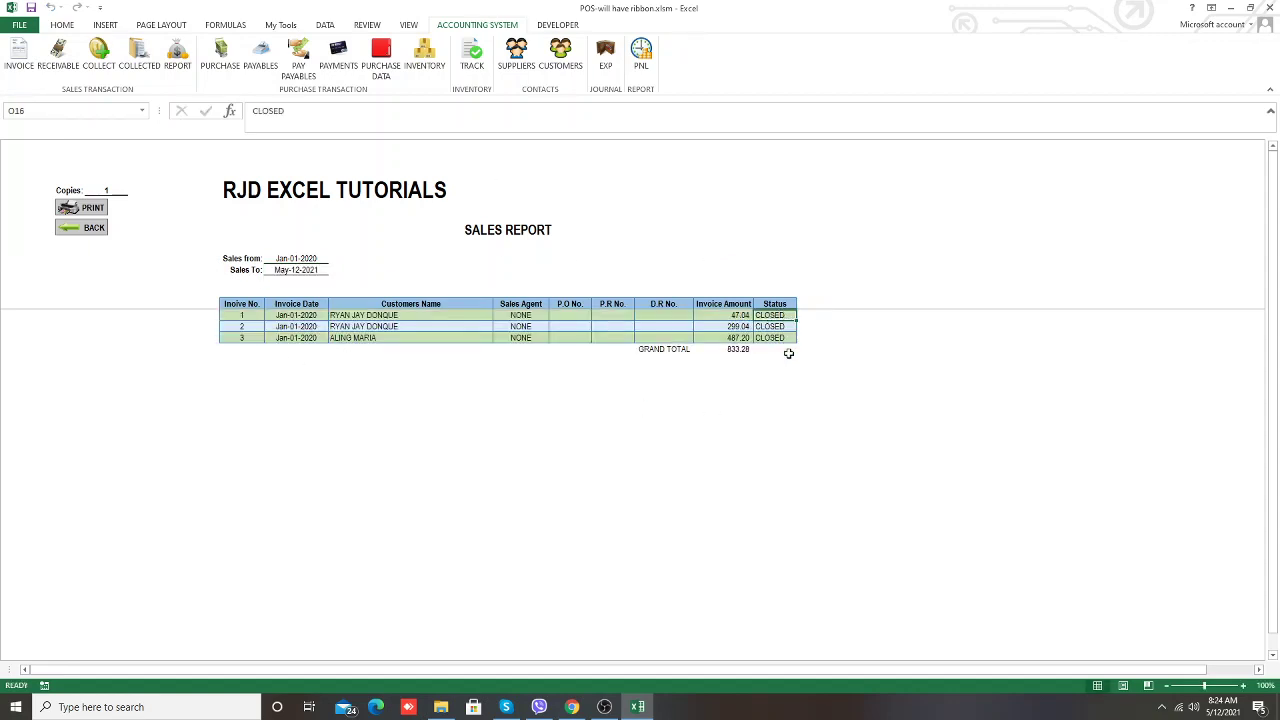
click(784, 338)
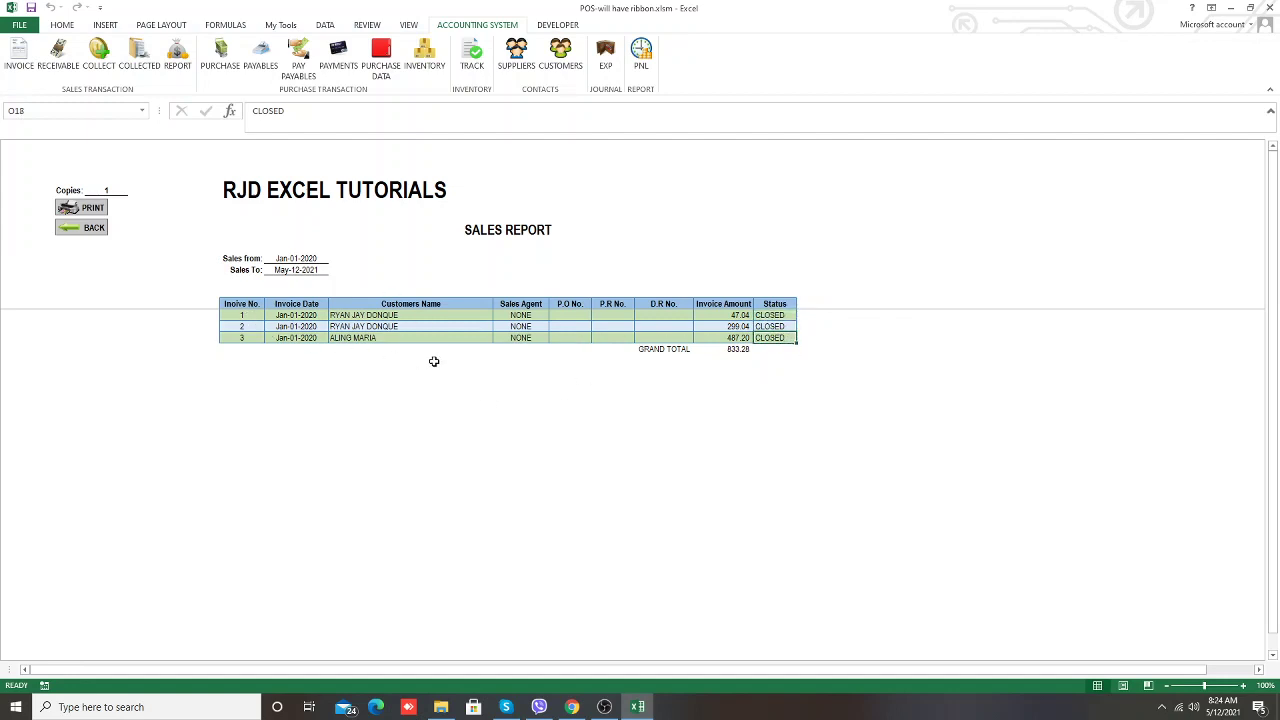
click(220, 55)
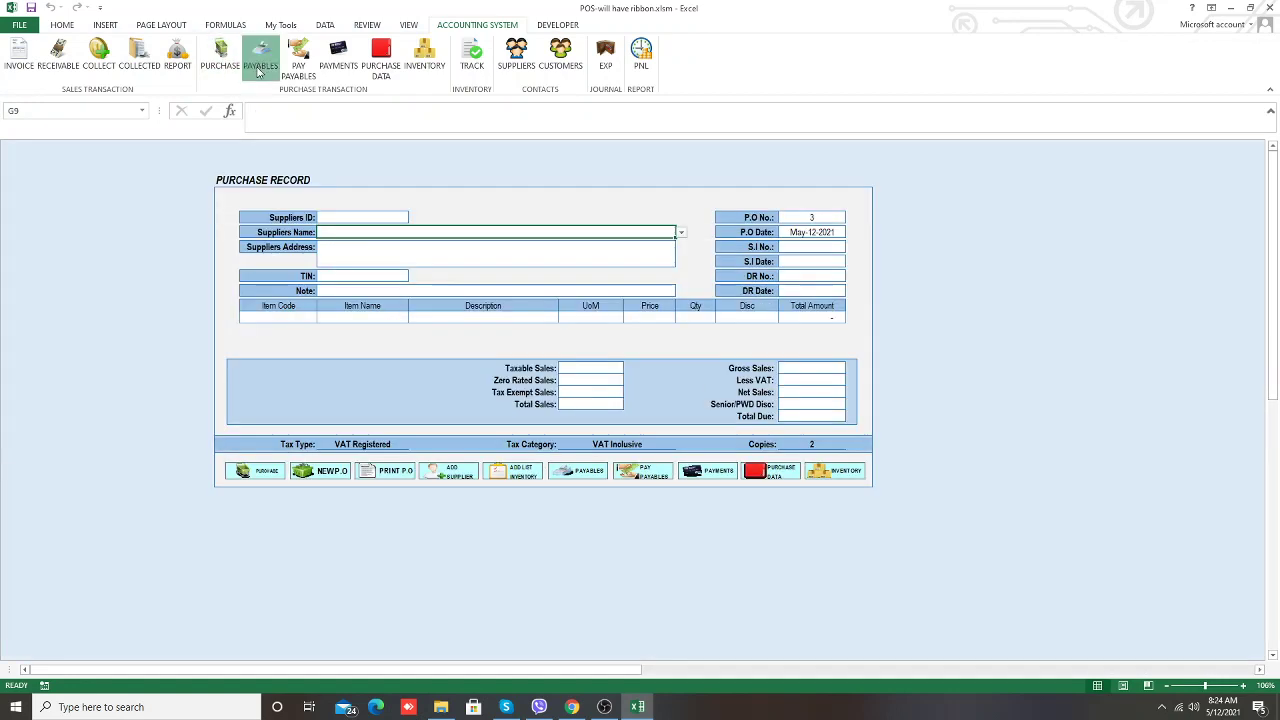
Step: Review accounts payable, expanding SAVE MORE SUPERMARKET's purchase orders
click(260, 55)
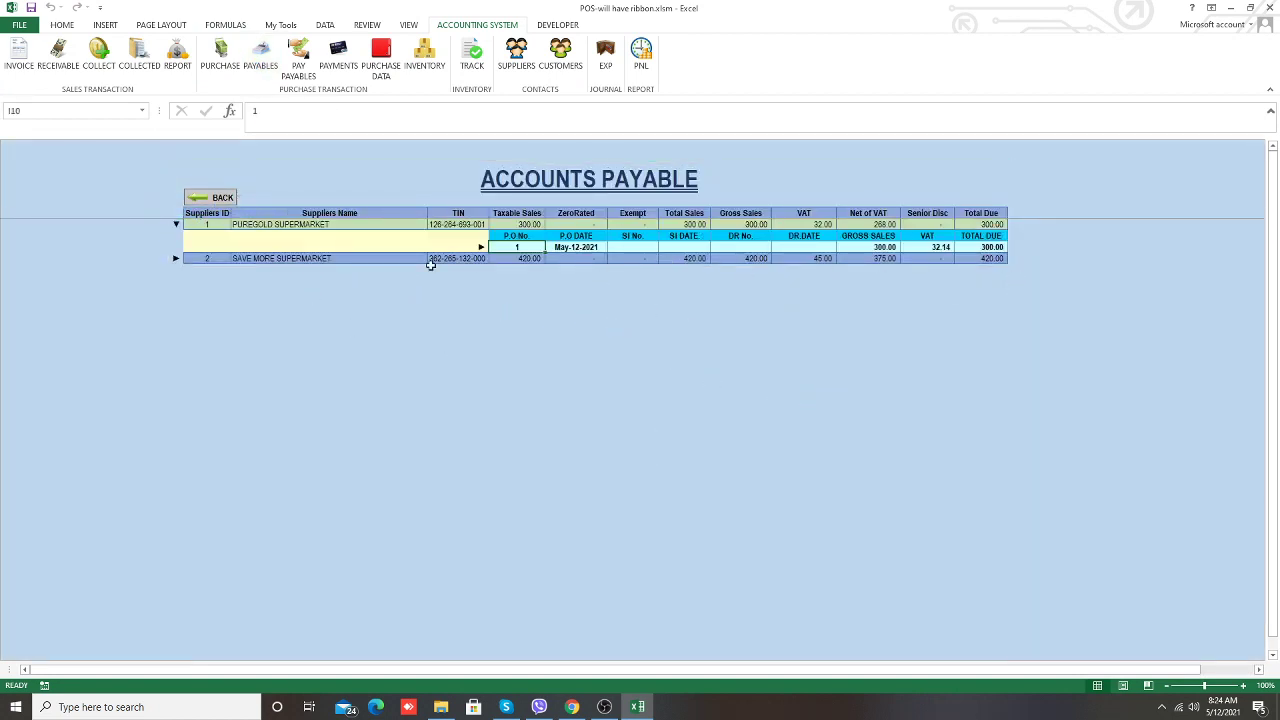
click(175, 258)
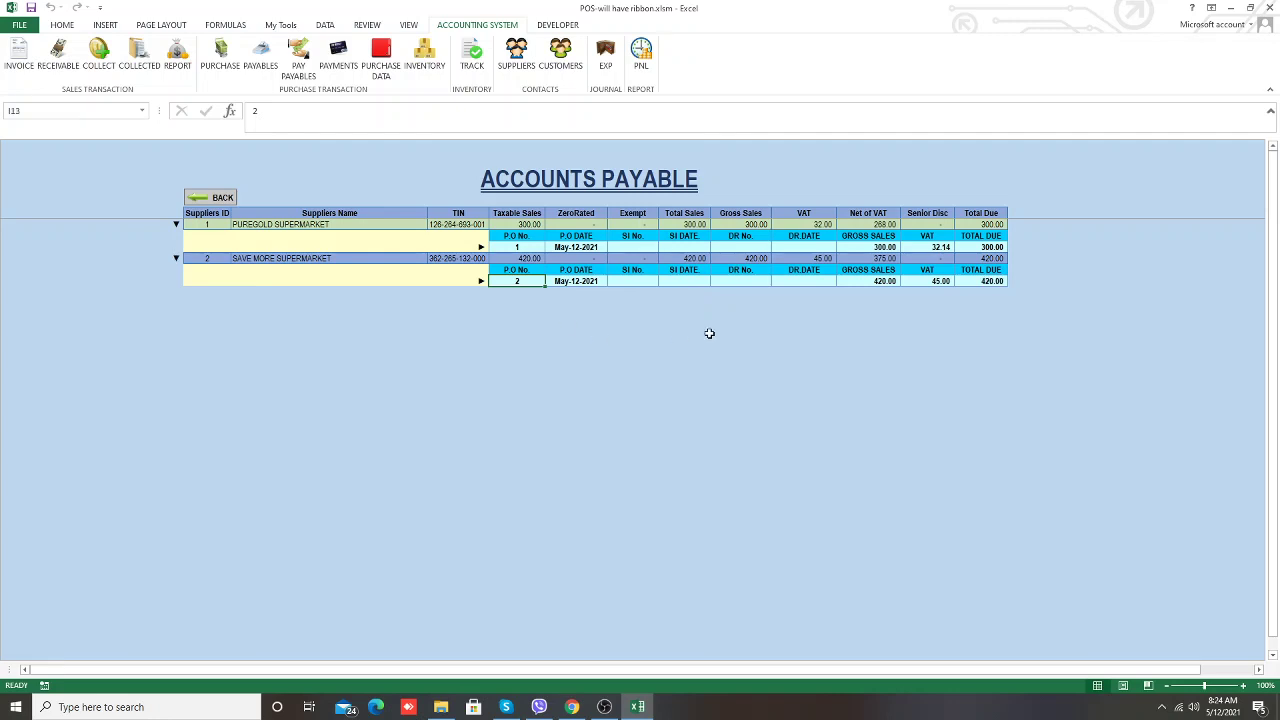
click(260, 55)
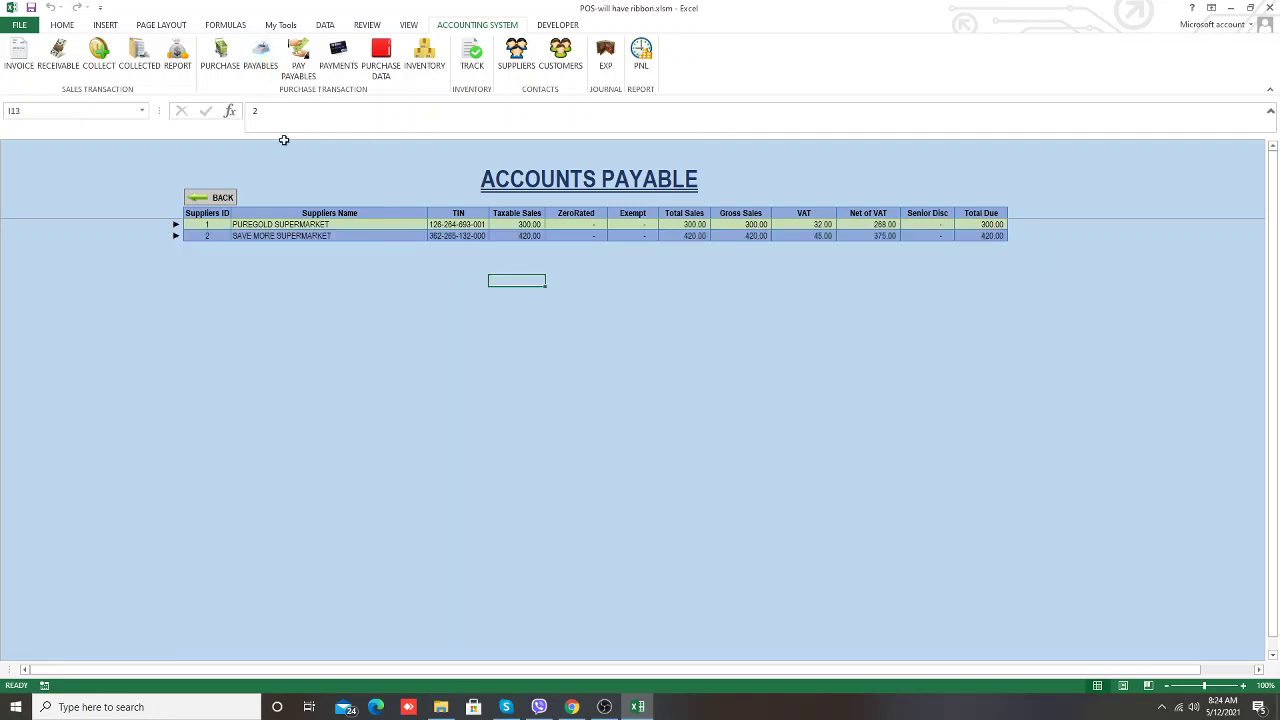
Step: Select PUREGOLD SUPERMARKET as the supplier on the pay payables form
click(298, 70)
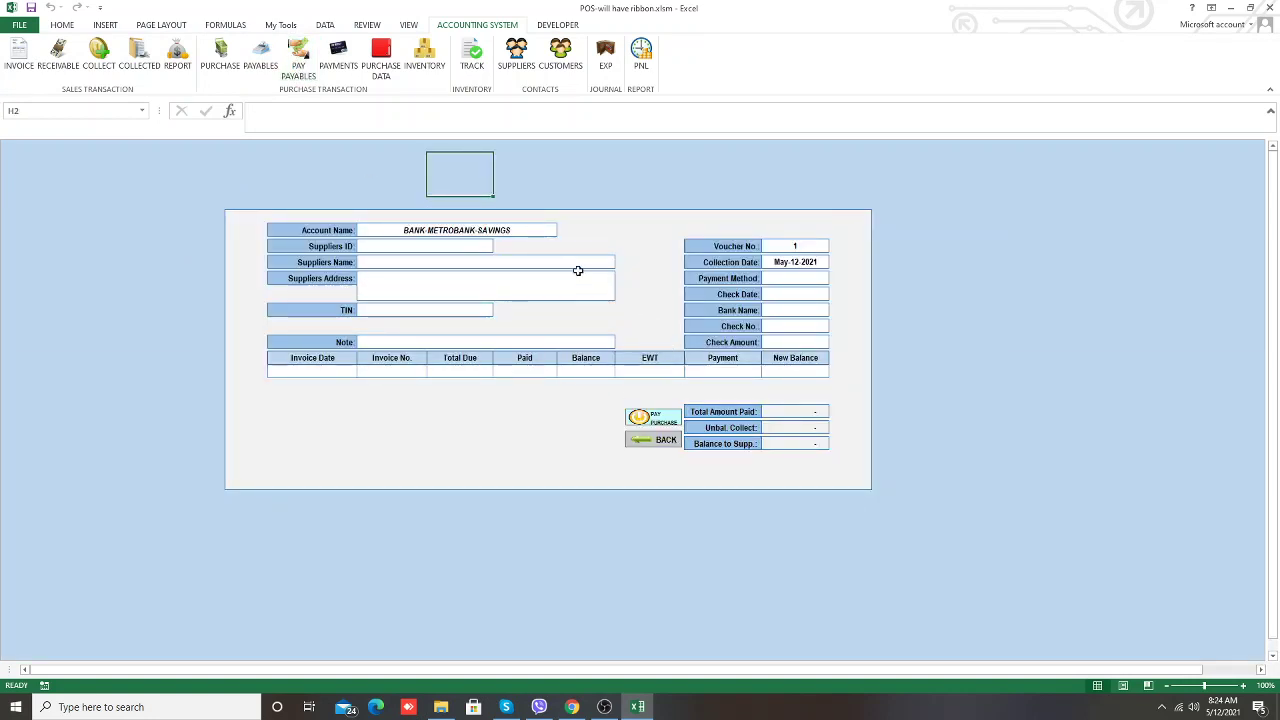
click(589, 260)
click(620, 261)
click(550, 268)
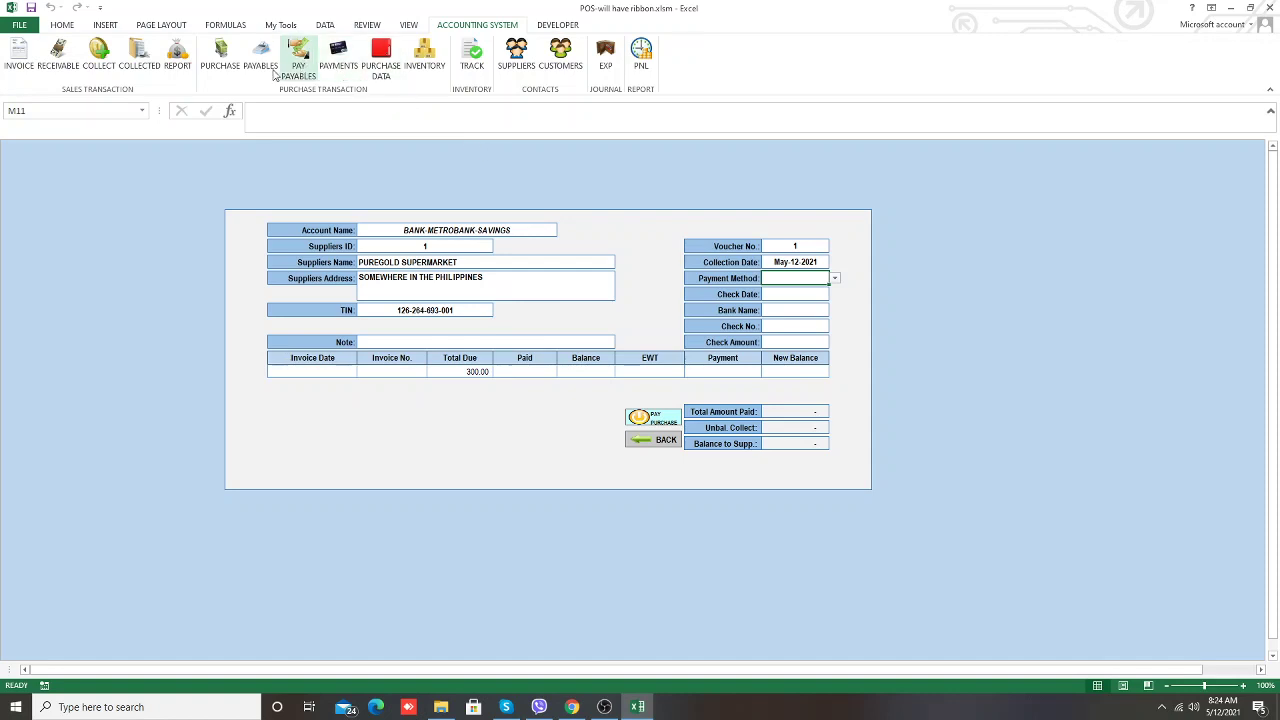
Step: Look through recorded payments and purchase data, ending on the inventory tracking report
click(338, 55)
click(381, 55)
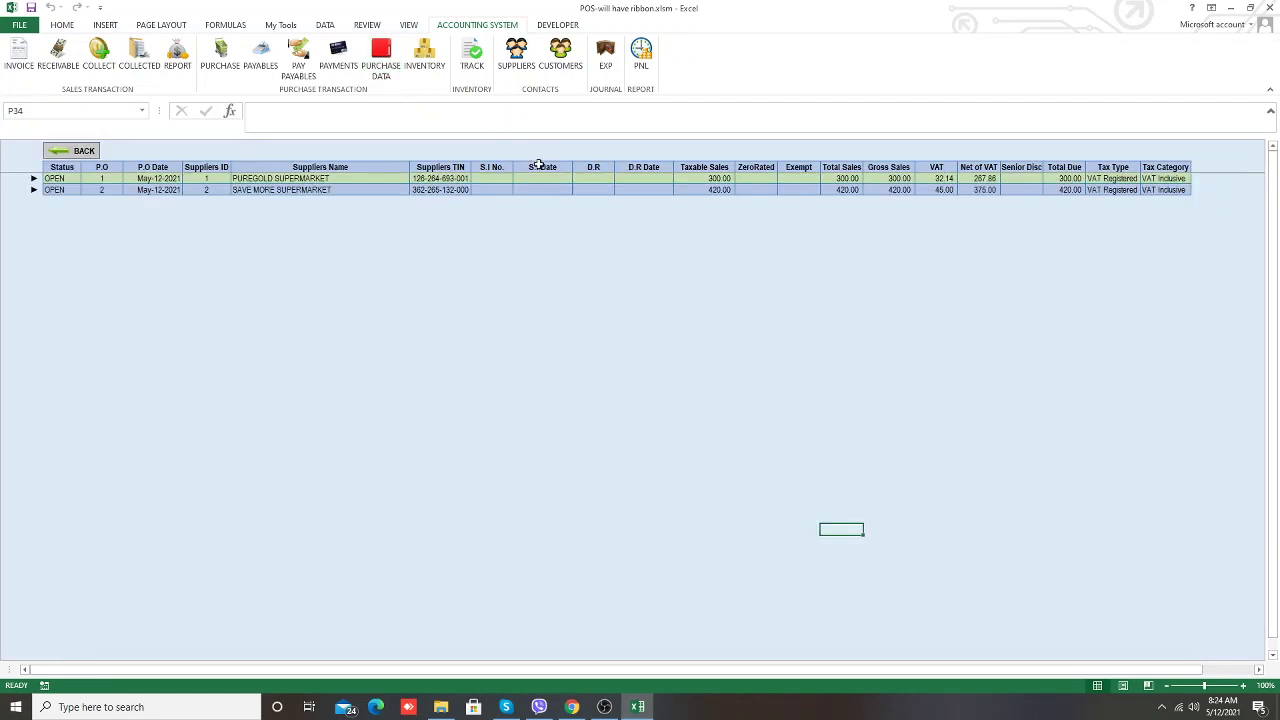
click(35, 179)
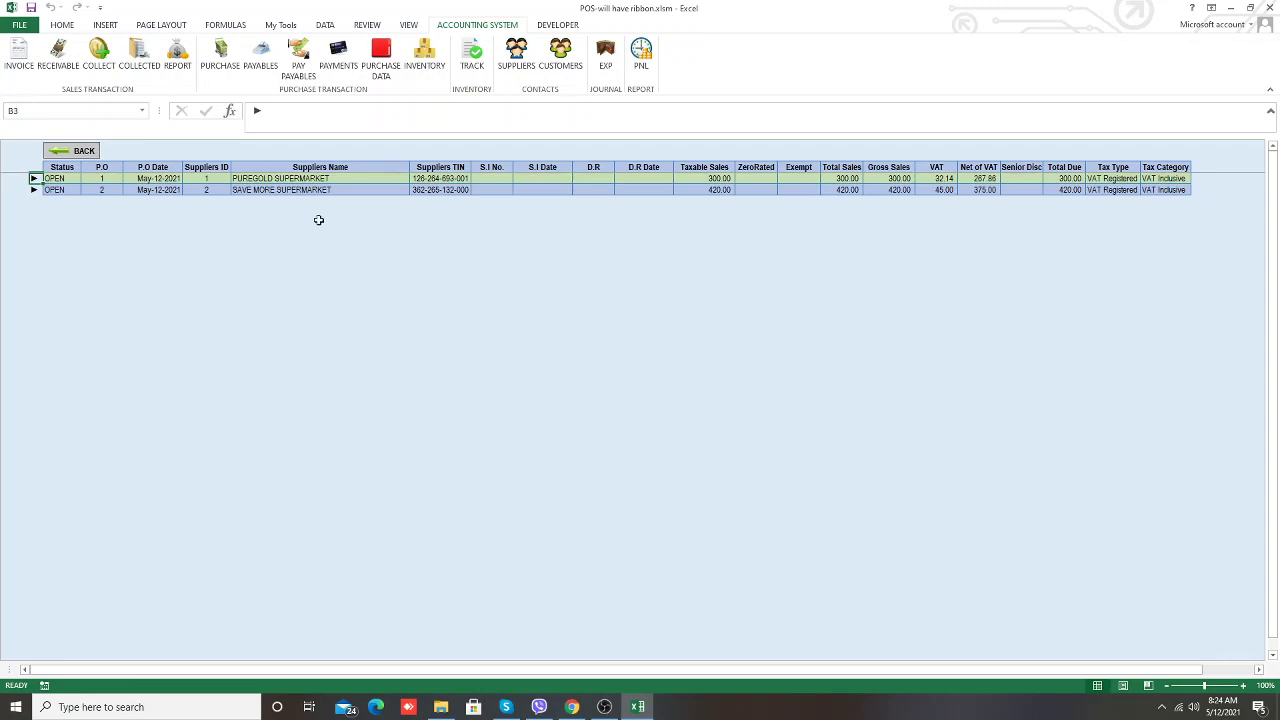
click(471, 70)
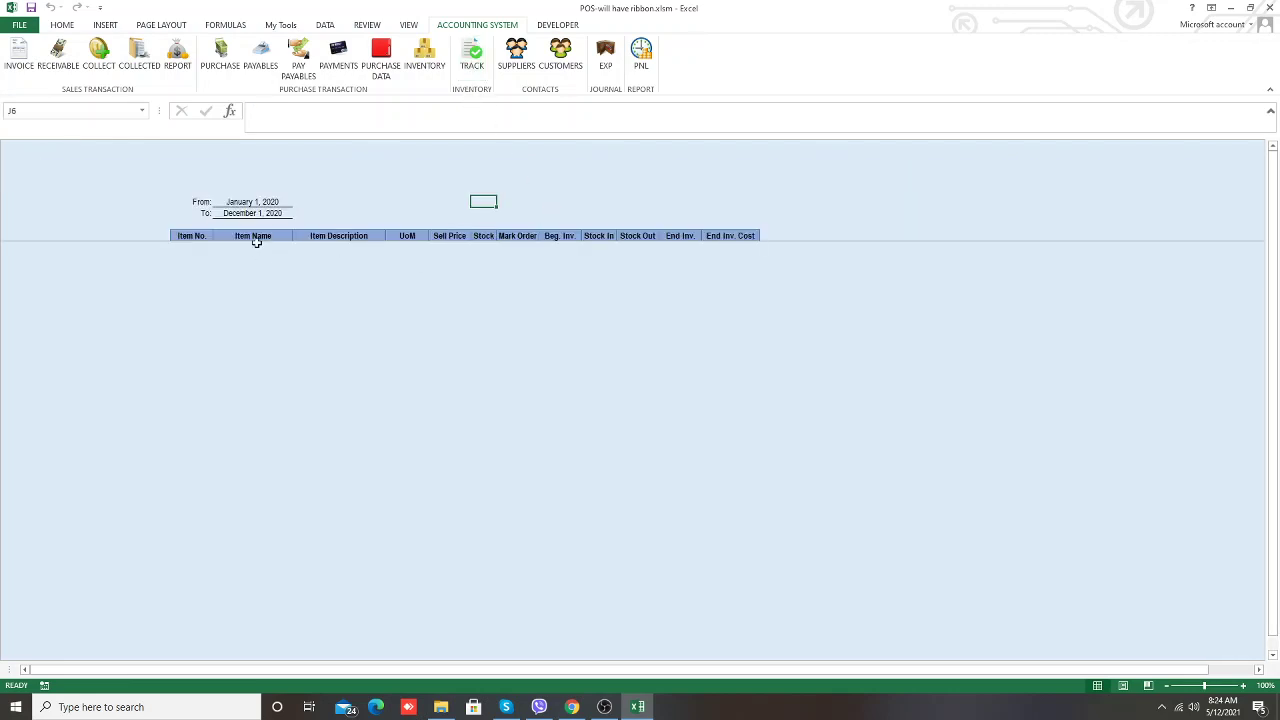
Step: Set the inventory report range to January 1–December 31, 2021 and check the last item's ending inventory cost
click(268, 205)
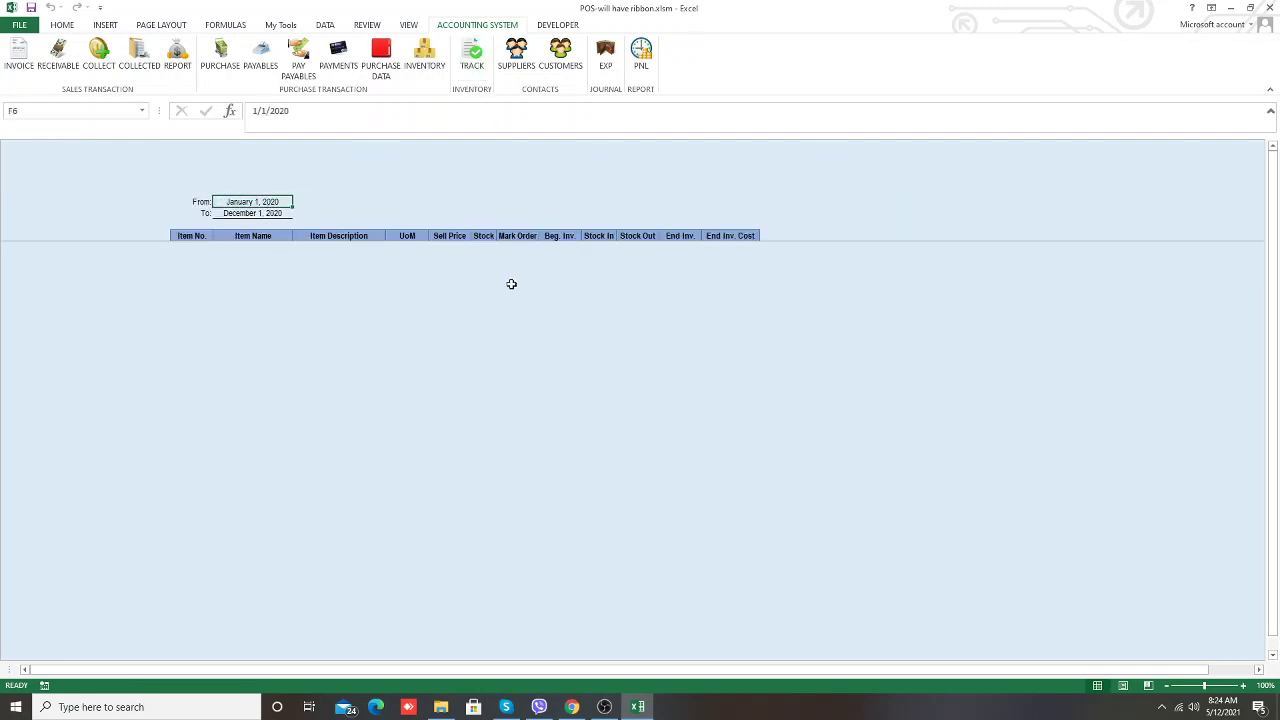
text(4/1)
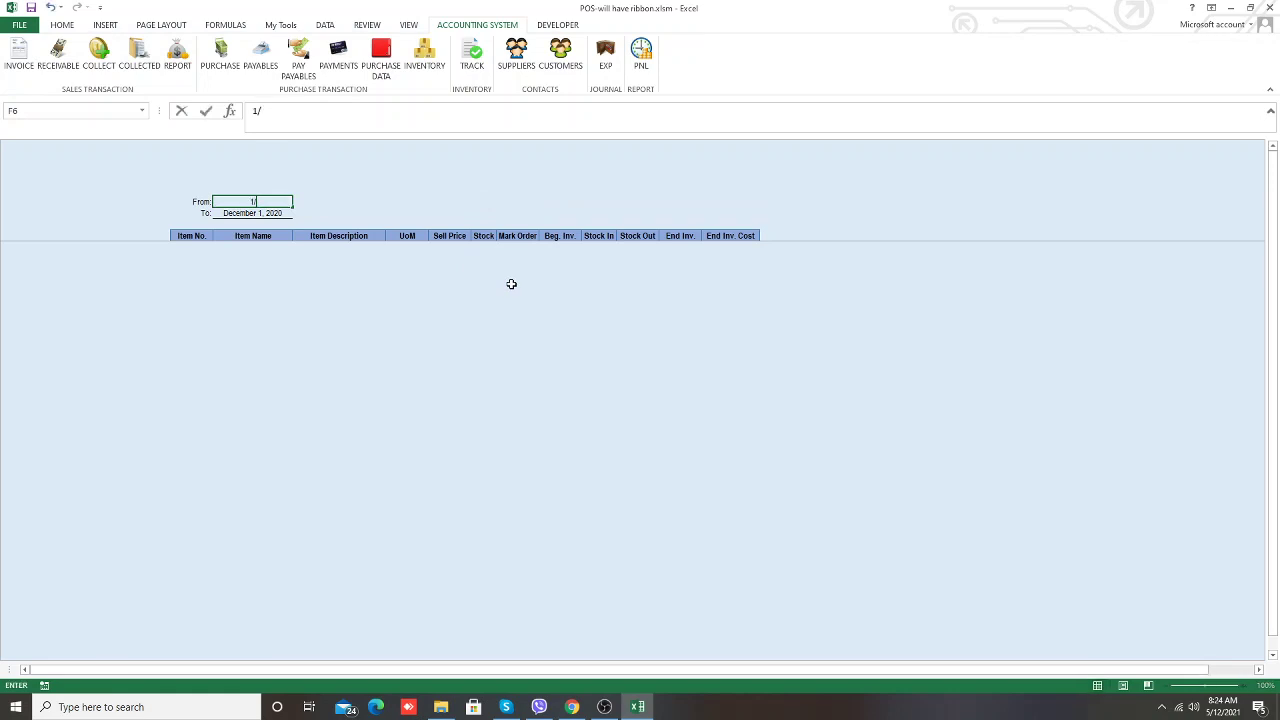
text(2021)
key(Return)
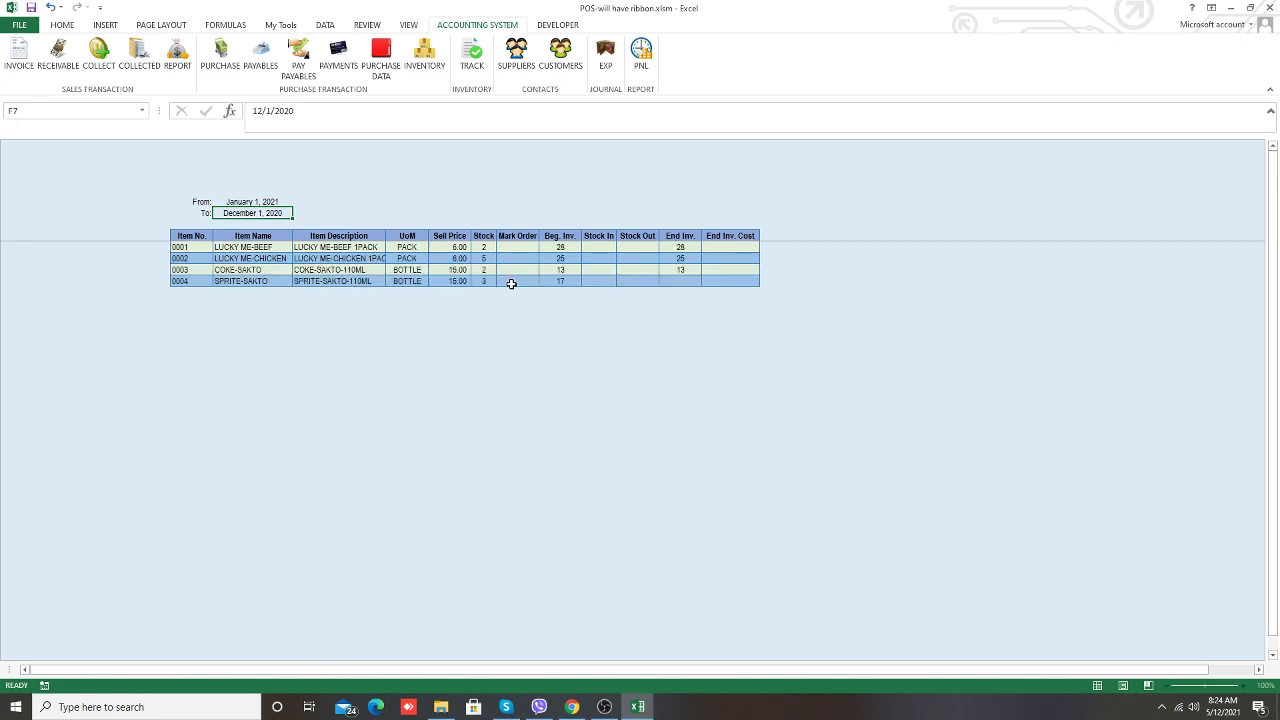
text(1/202)
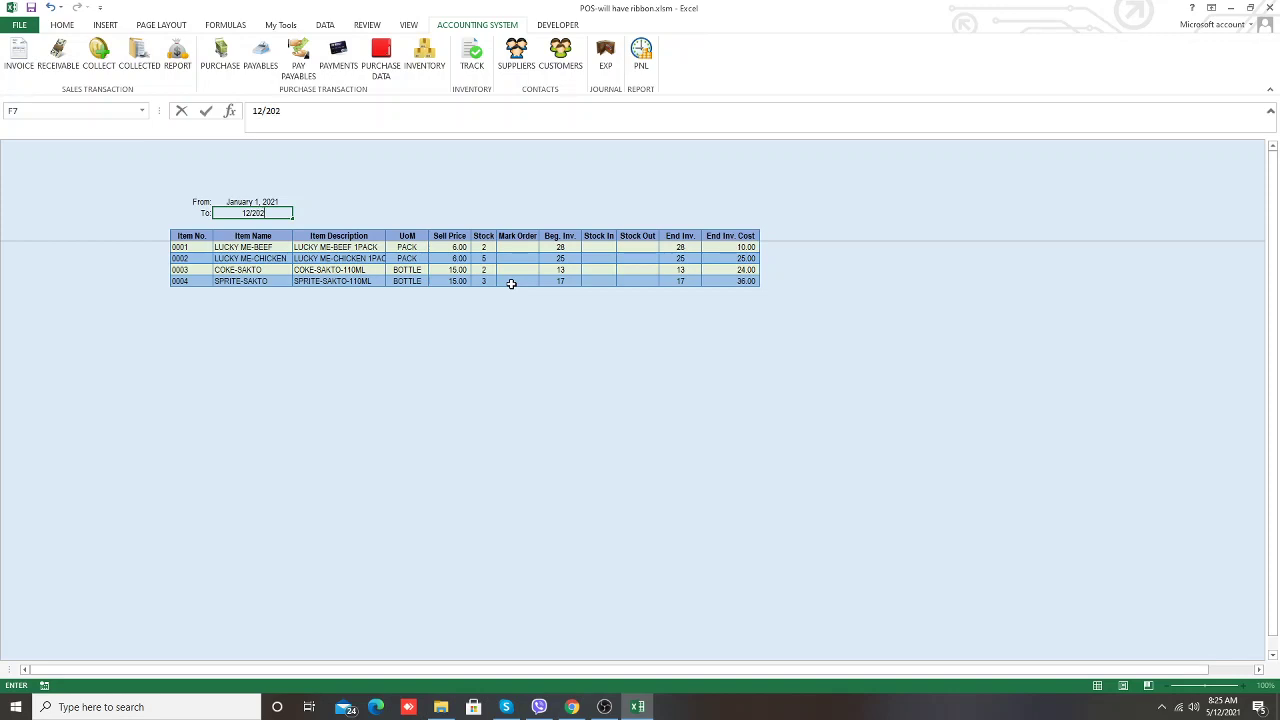
key(BackSpace)
key(BackSpace)
text(1/2021)
key(Return)
click(724, 283)
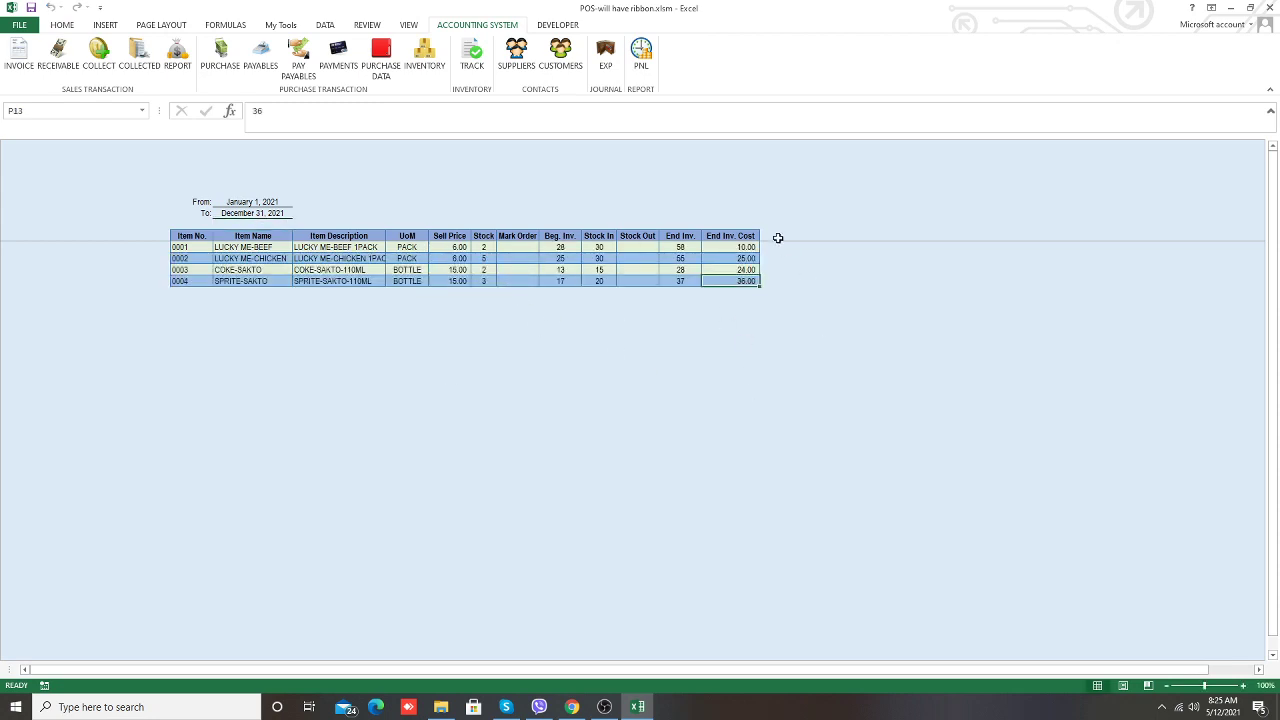
click(520, 67)
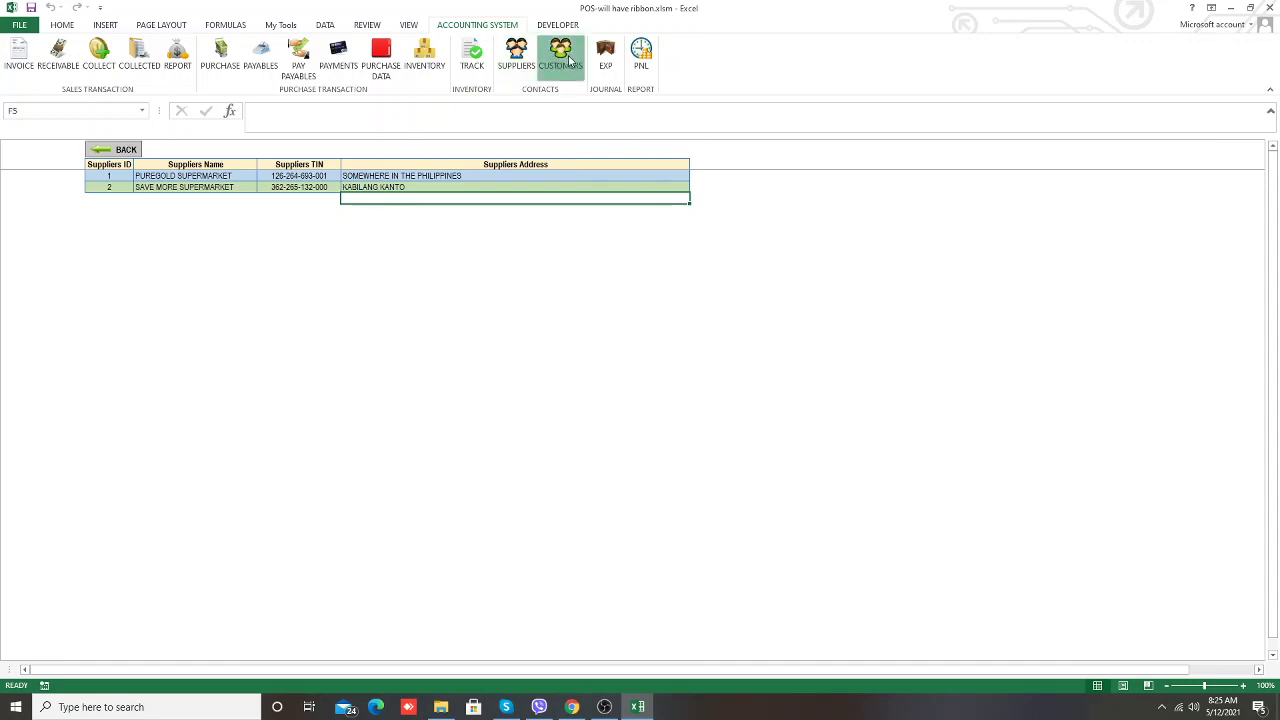
Step: Browse the customers list, purchase summary and expense account codes from the disbursement sheet
click(560, 60)
click(605, 60)
click(292, 203)
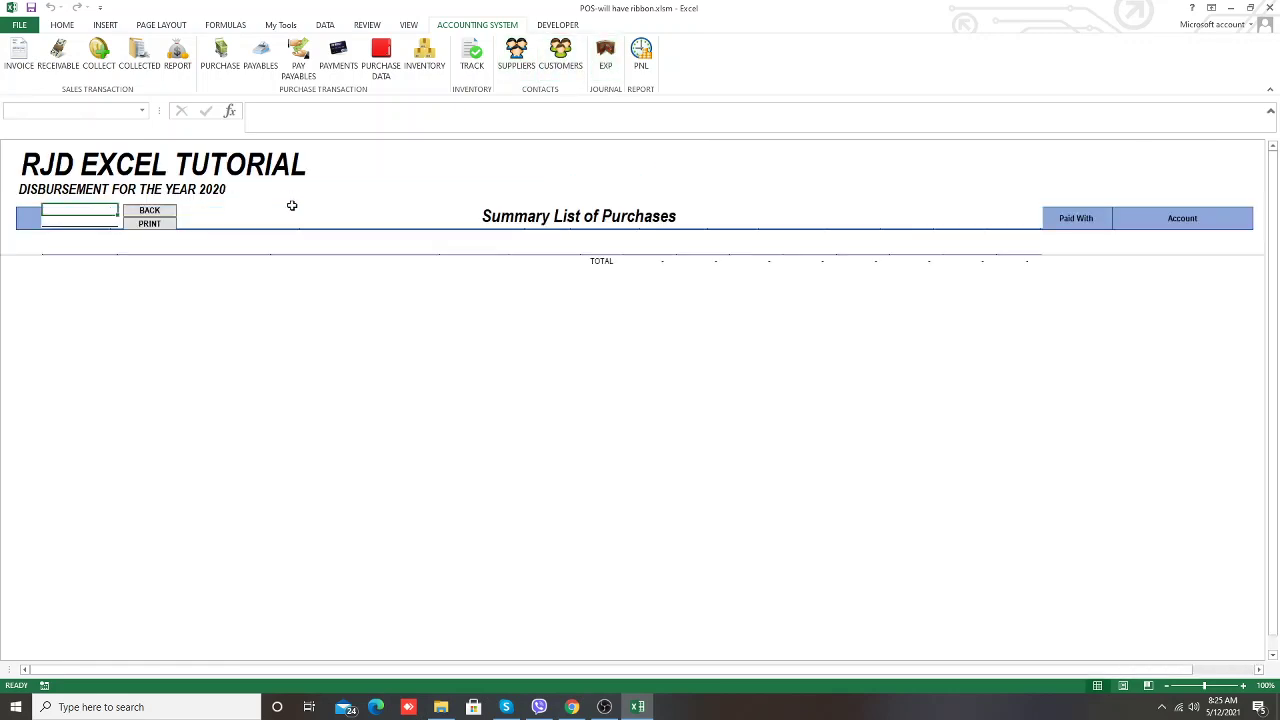
click(151, 212)
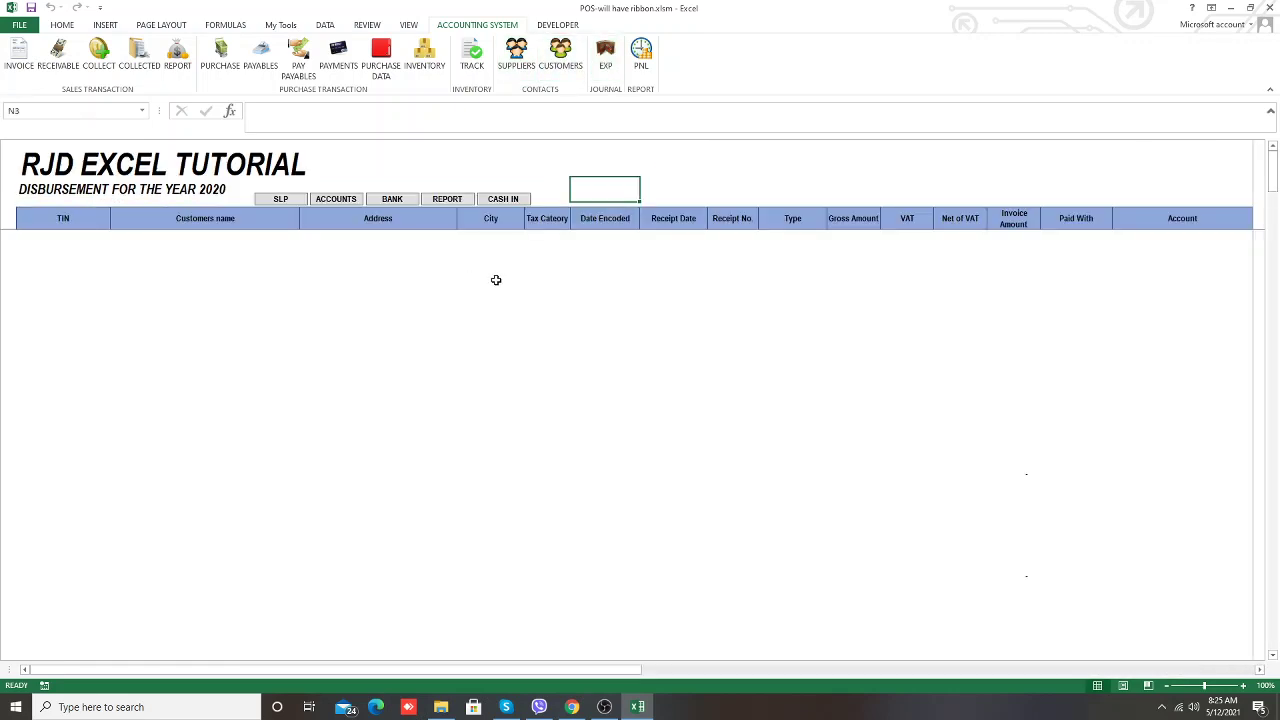
click(336, 200)
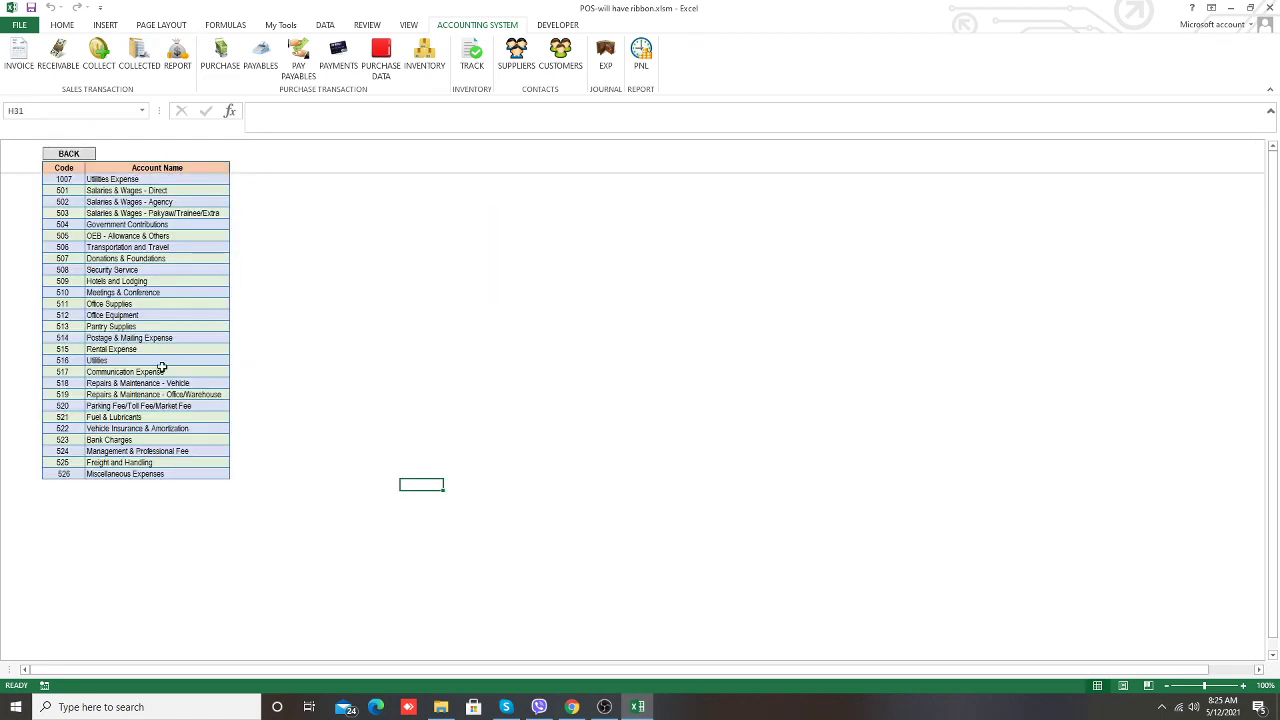
click(63, 155)
Step: Check the bank report and bank codes, then select the first empty disbursement row
click(413, 201)
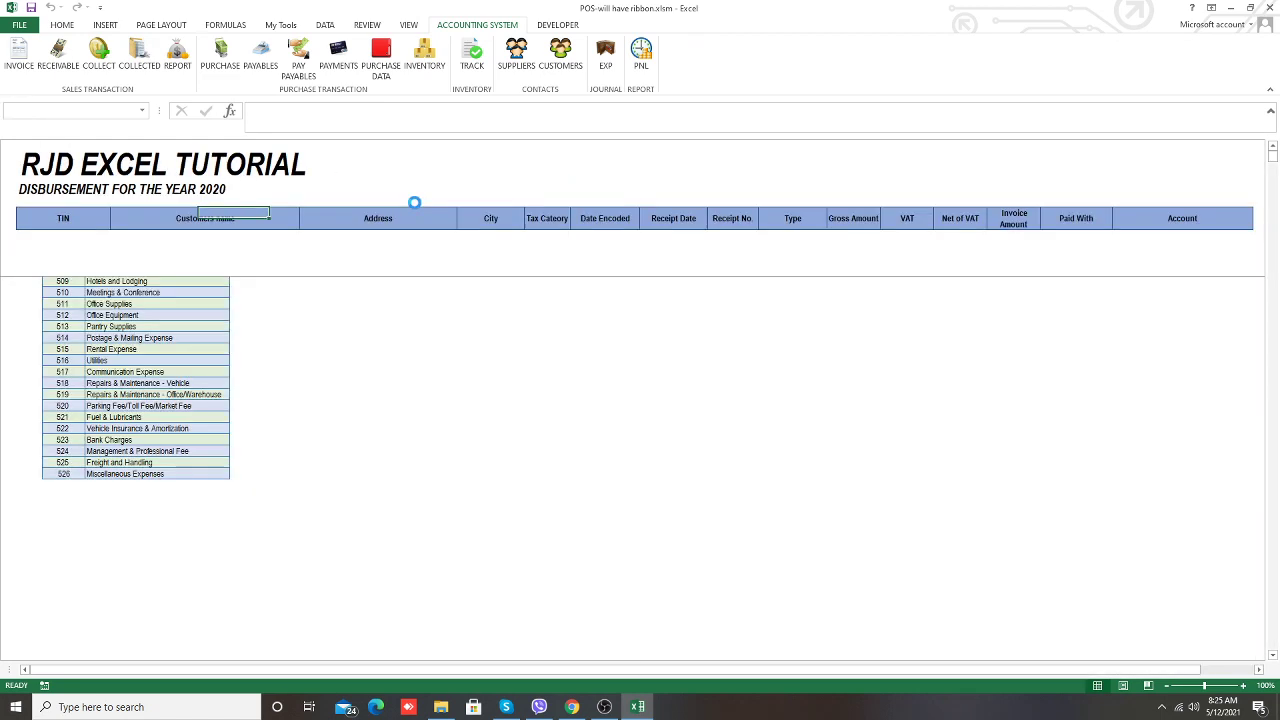
click(166, 262)
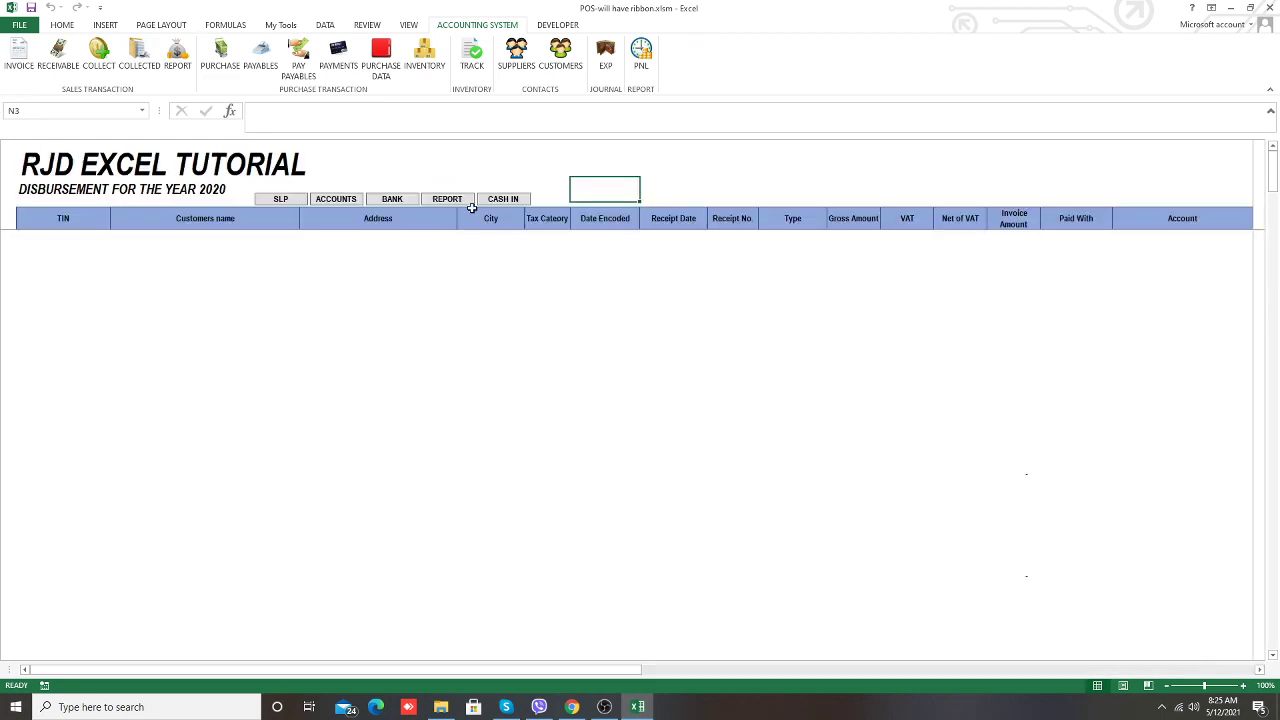
click(405, 203)
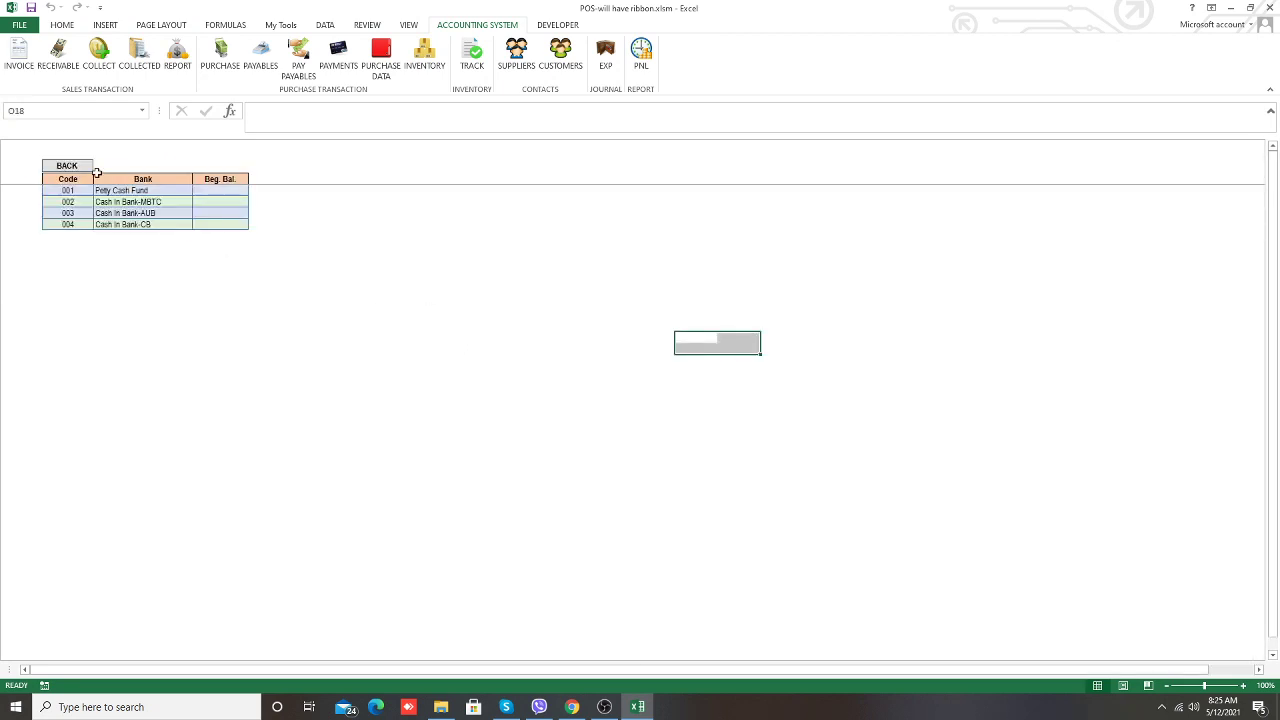
click(146, 191)
click(77, 172)
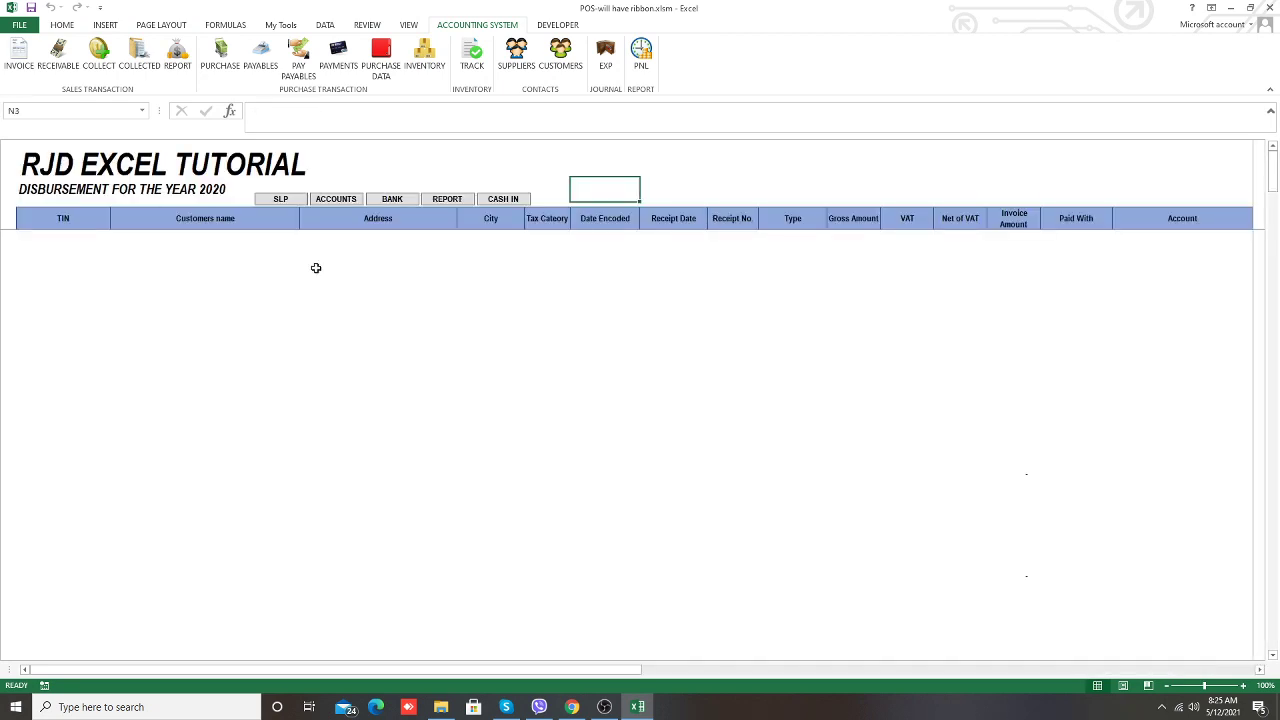
click(75, 238)
Step: Enter the payee's four-part TIN in the first disbursement row
key(Left)
key(Left)
key(Left)
key(Left)
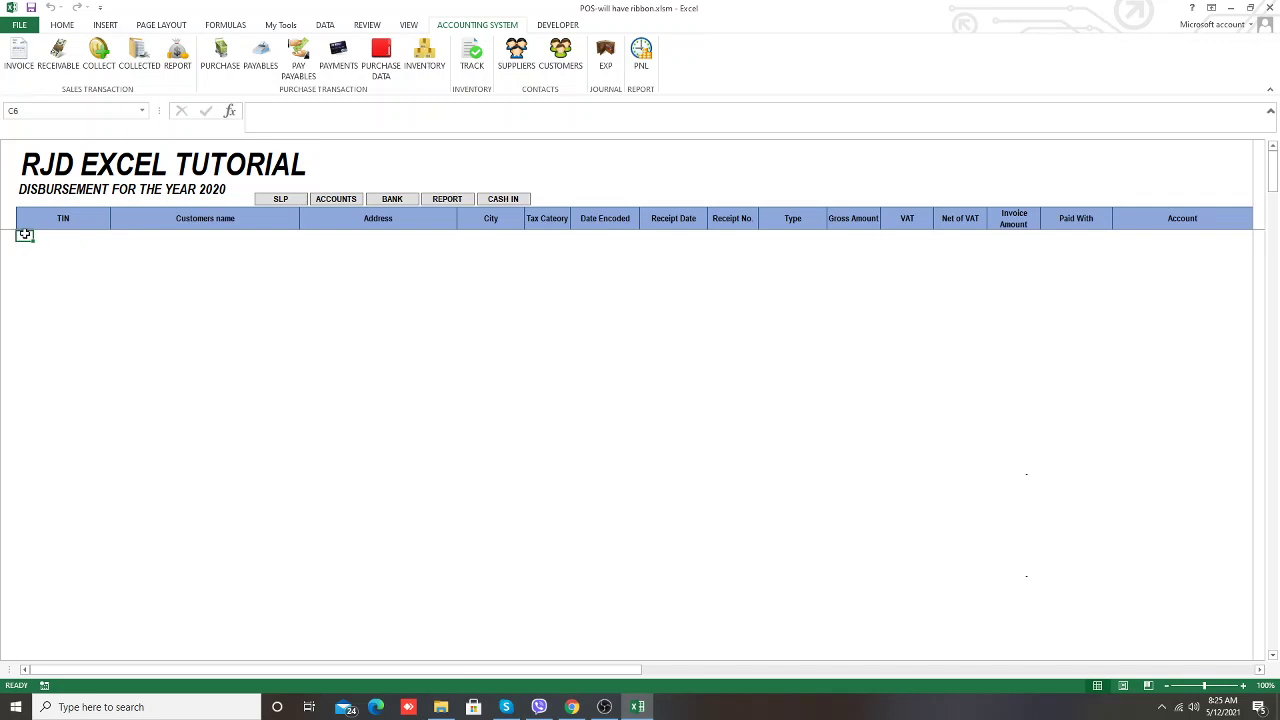
key(Tab)
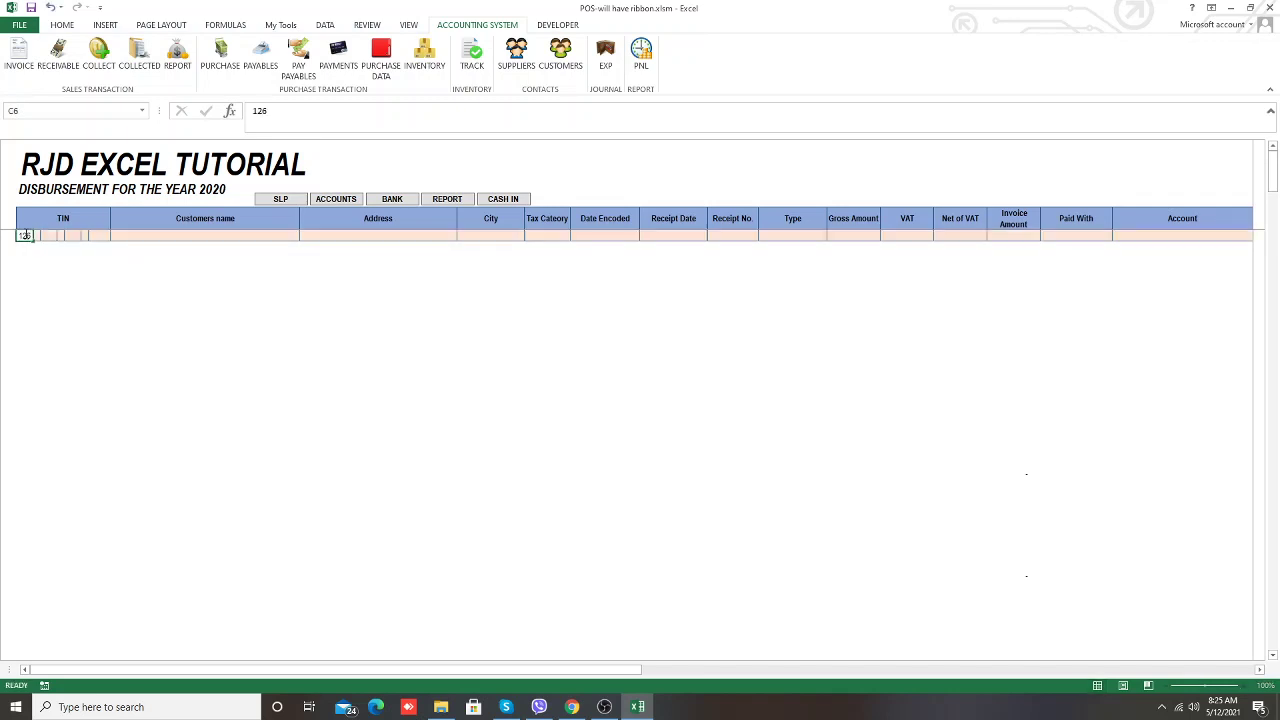
key(Tab)
key(Tab)
key(Tab)
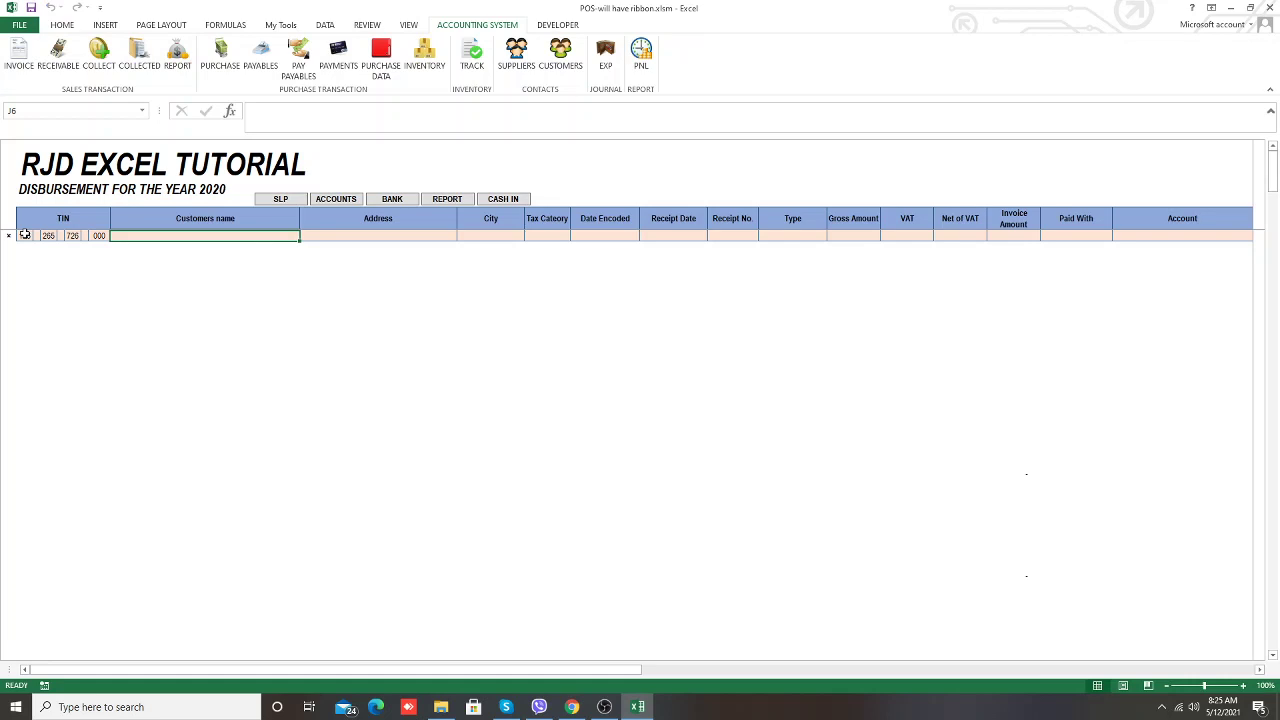
Step: Fill in the payee's customer name, address and city
text(SPIDER MAN)
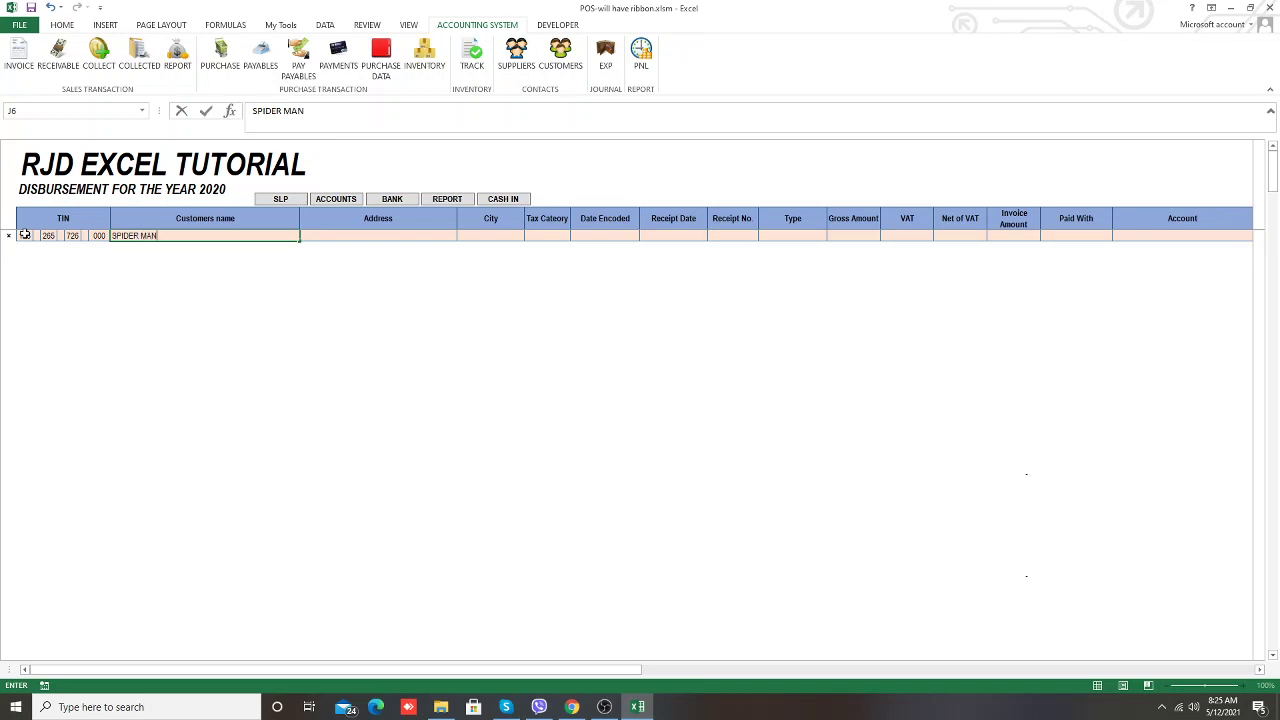
key(Tab)
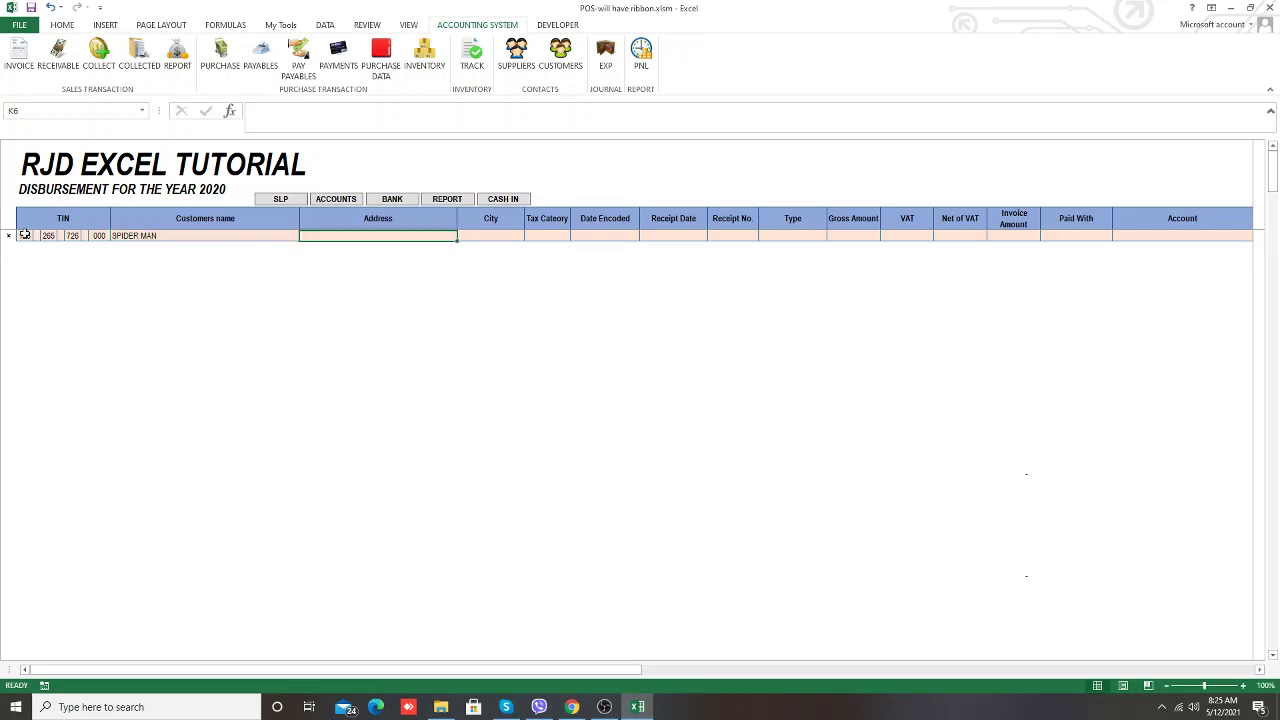
text(SOMEWHERE IN THE PH)
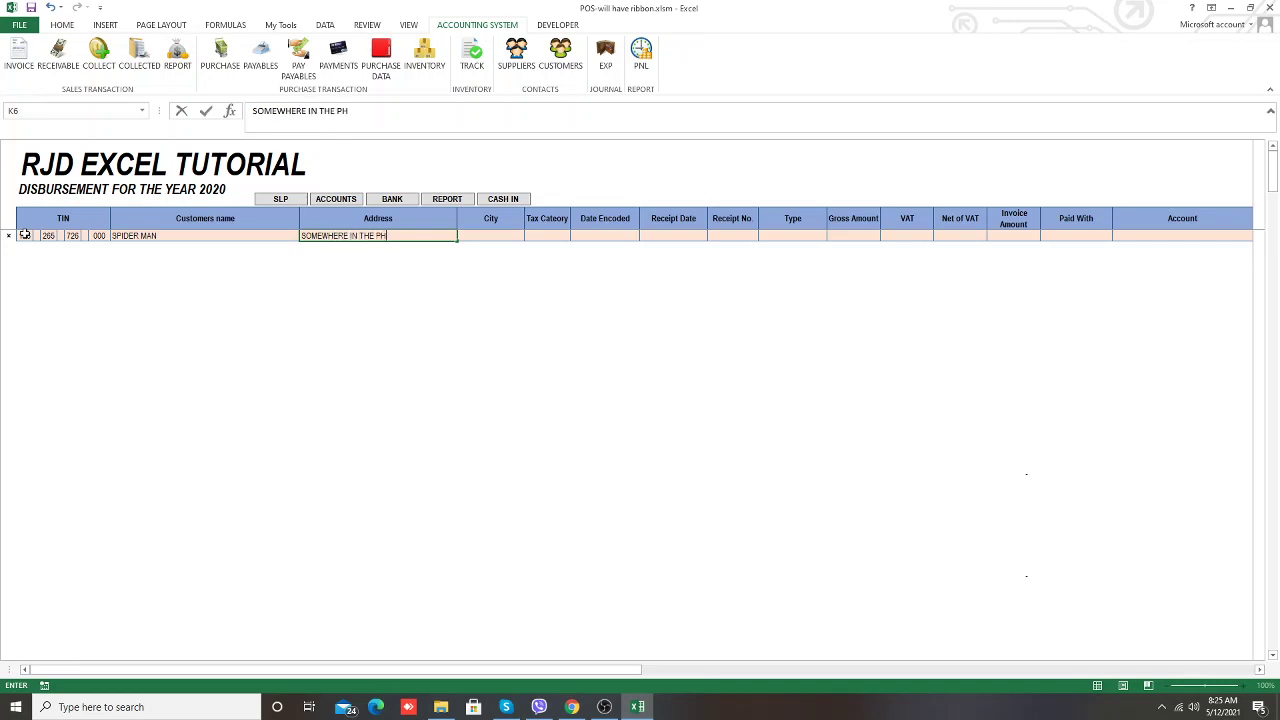
text(INES)
key(Tab)
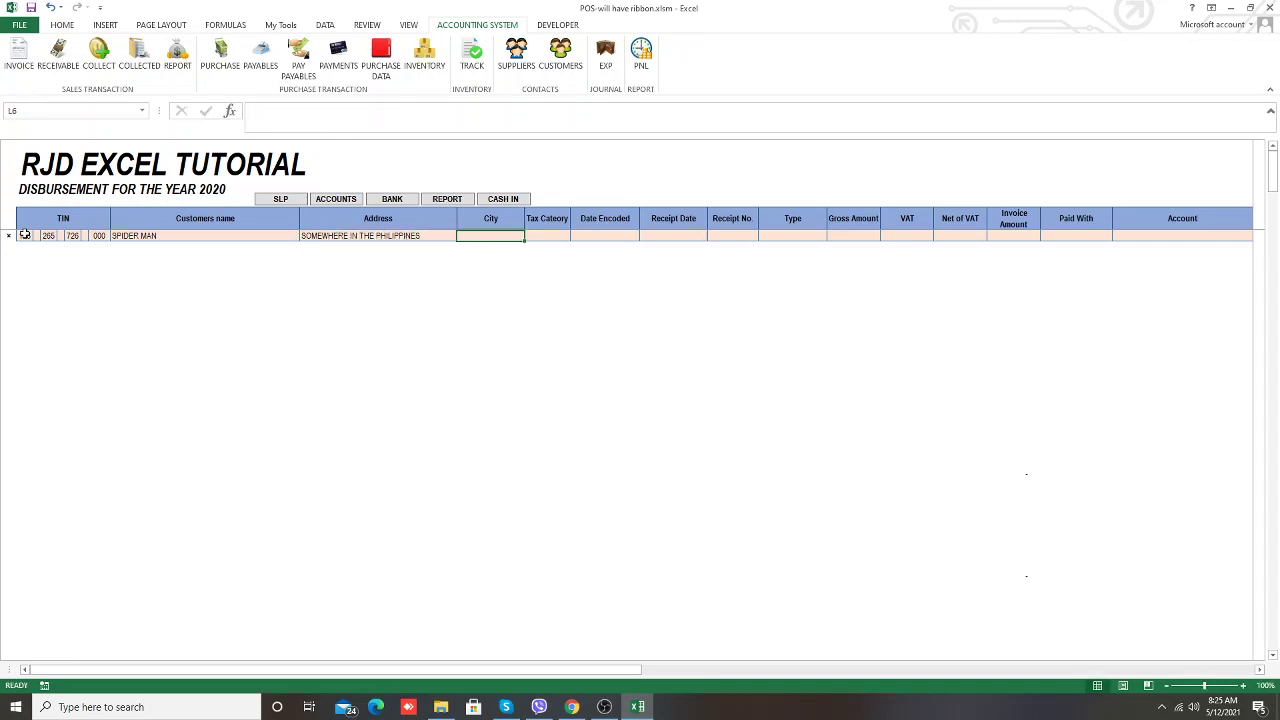
text(CITy)
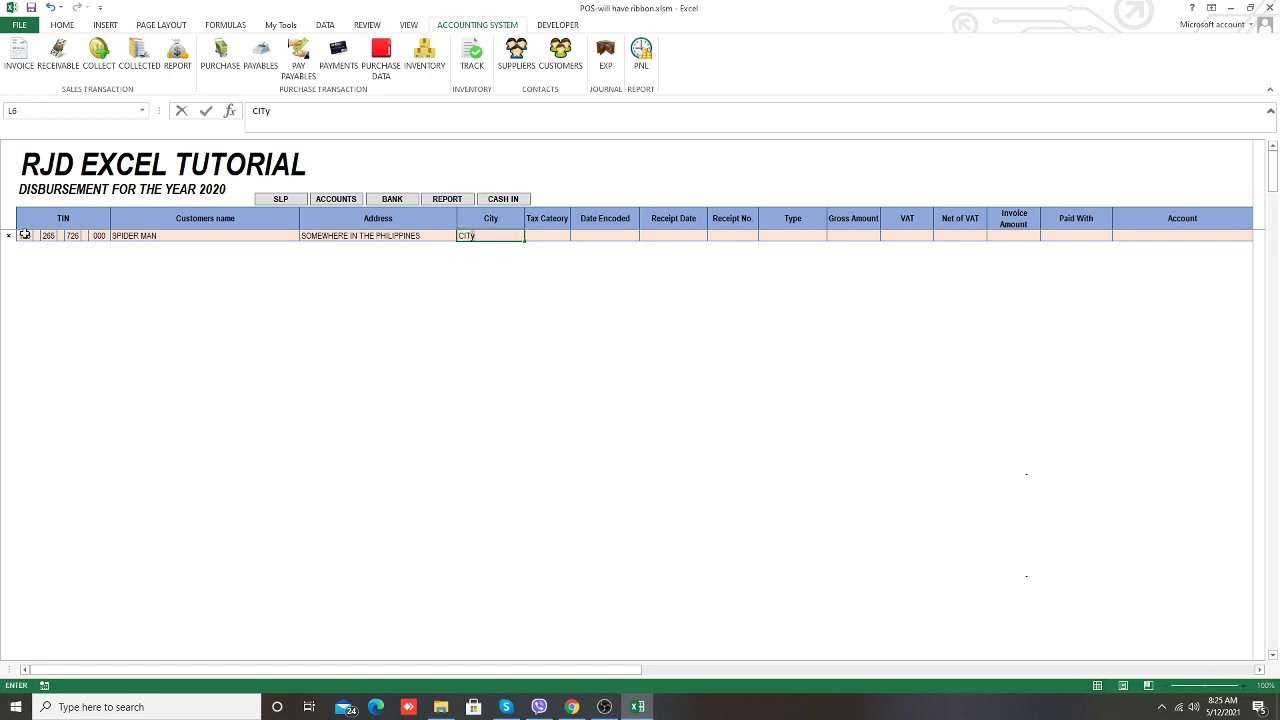
key(Tab)
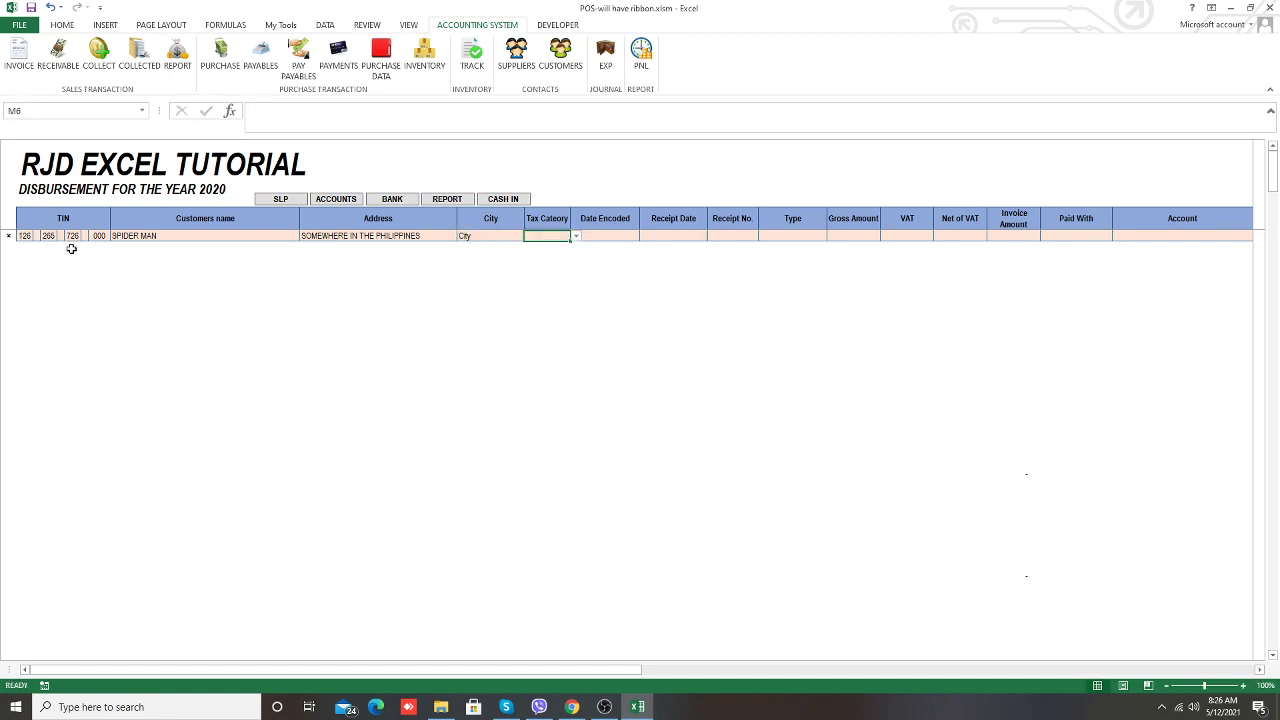
Step: Pick a tax category, then enter encoded date May 12, 2021 and receipt 2654 dated April 30, 2021
click(576, 237)
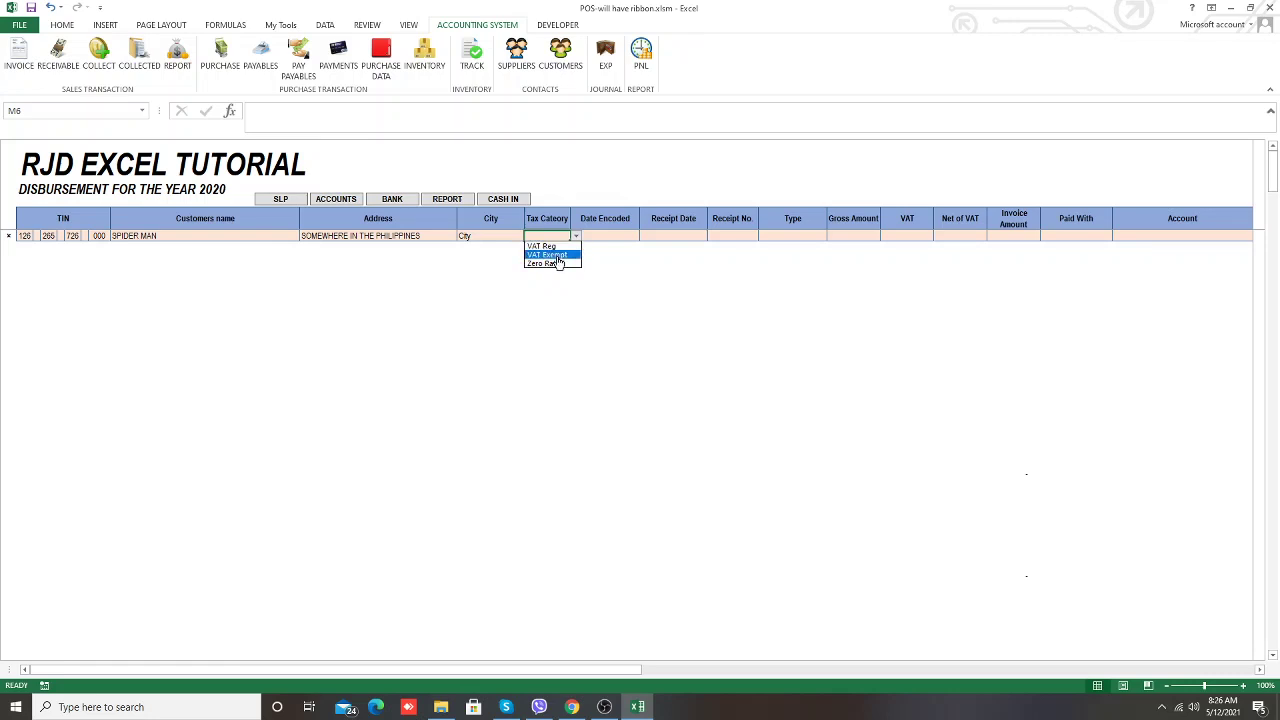
click(553, 255)
key(Tab)
text(2/)
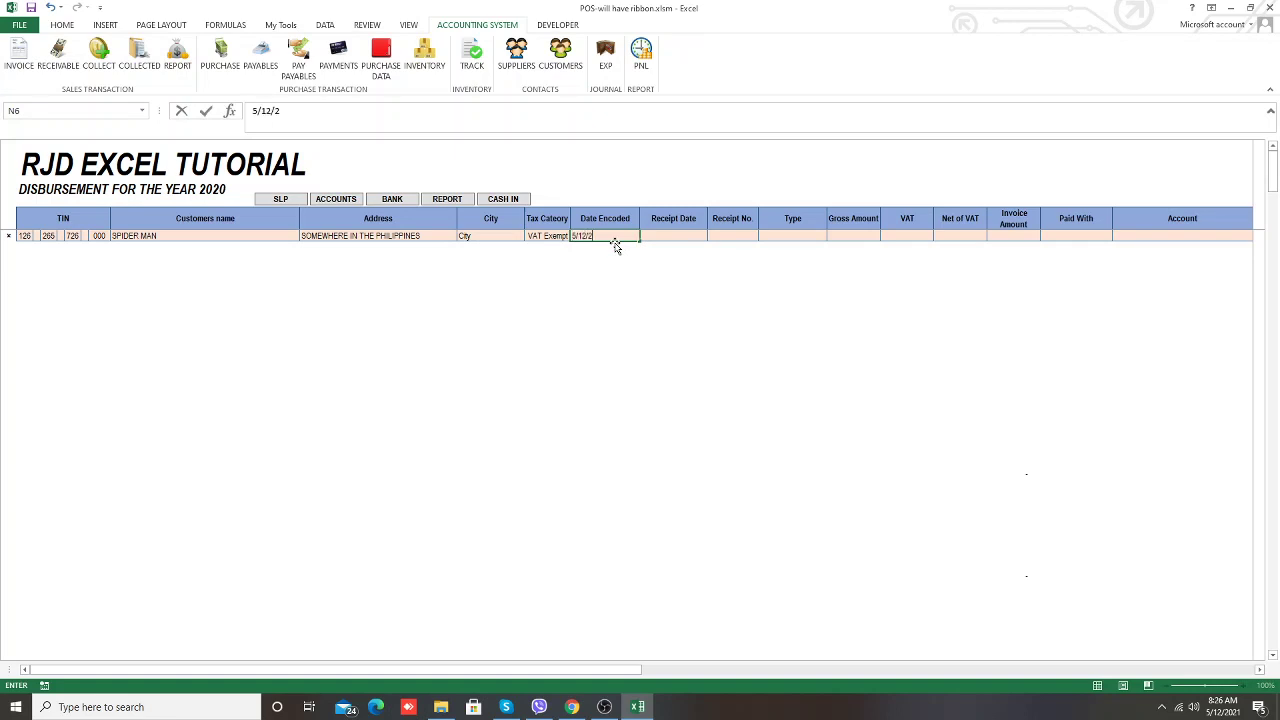
text(021)
key(Tab)
text(2)
text(4/30/)
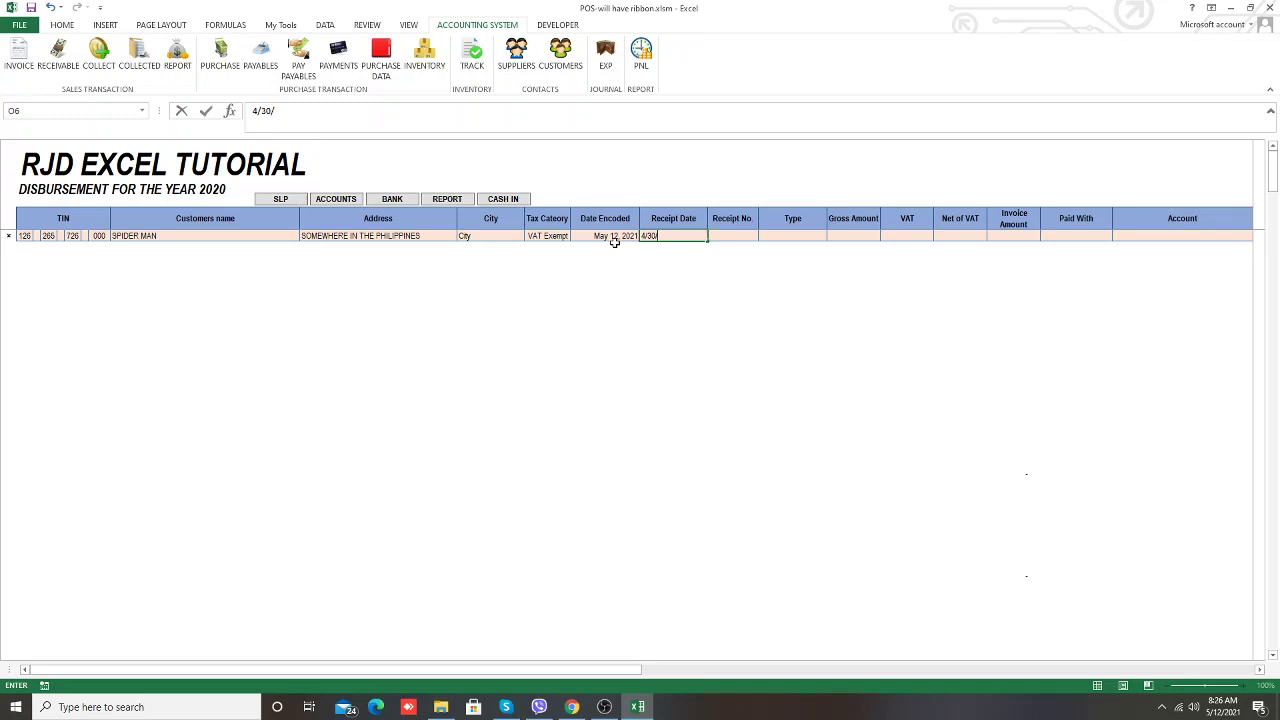
text(2020)
key(Tab)
text(2654)
key(Return)
Step: Set the purchase type to Services with a gross amount of 2,600.00
key(Tab)
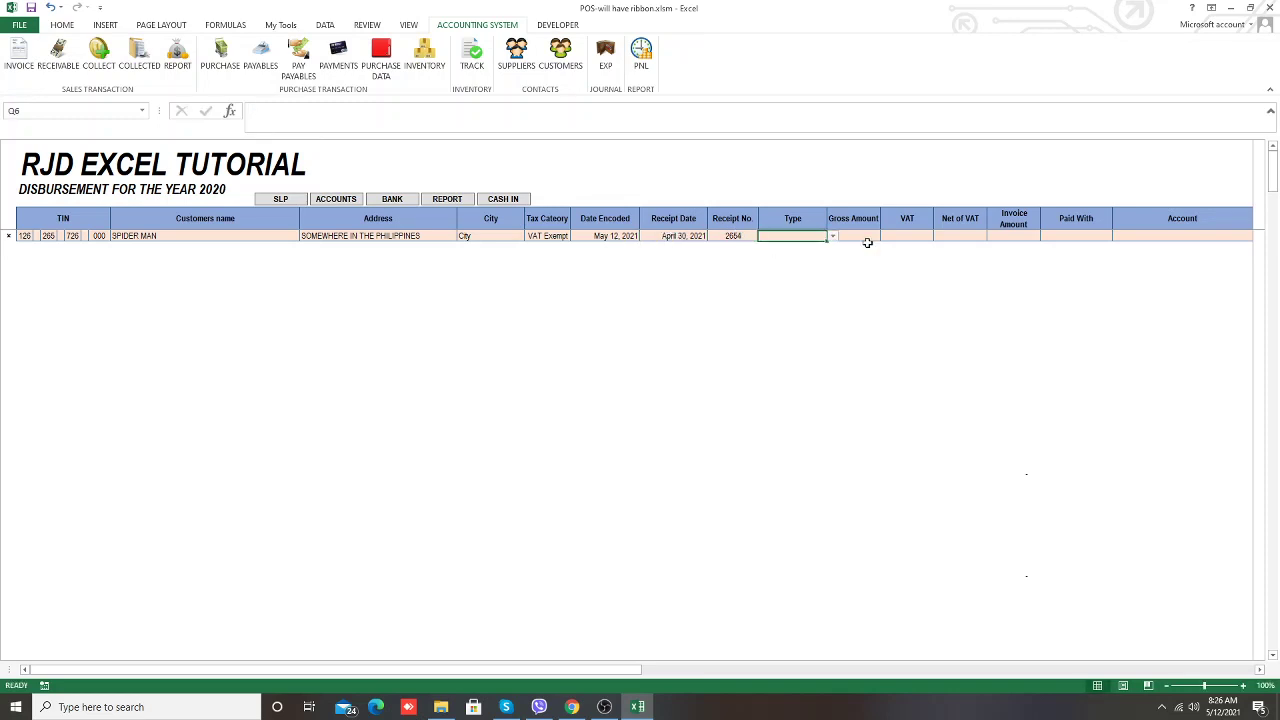
click(832, 236)
click(806, 255)
key(Tab)
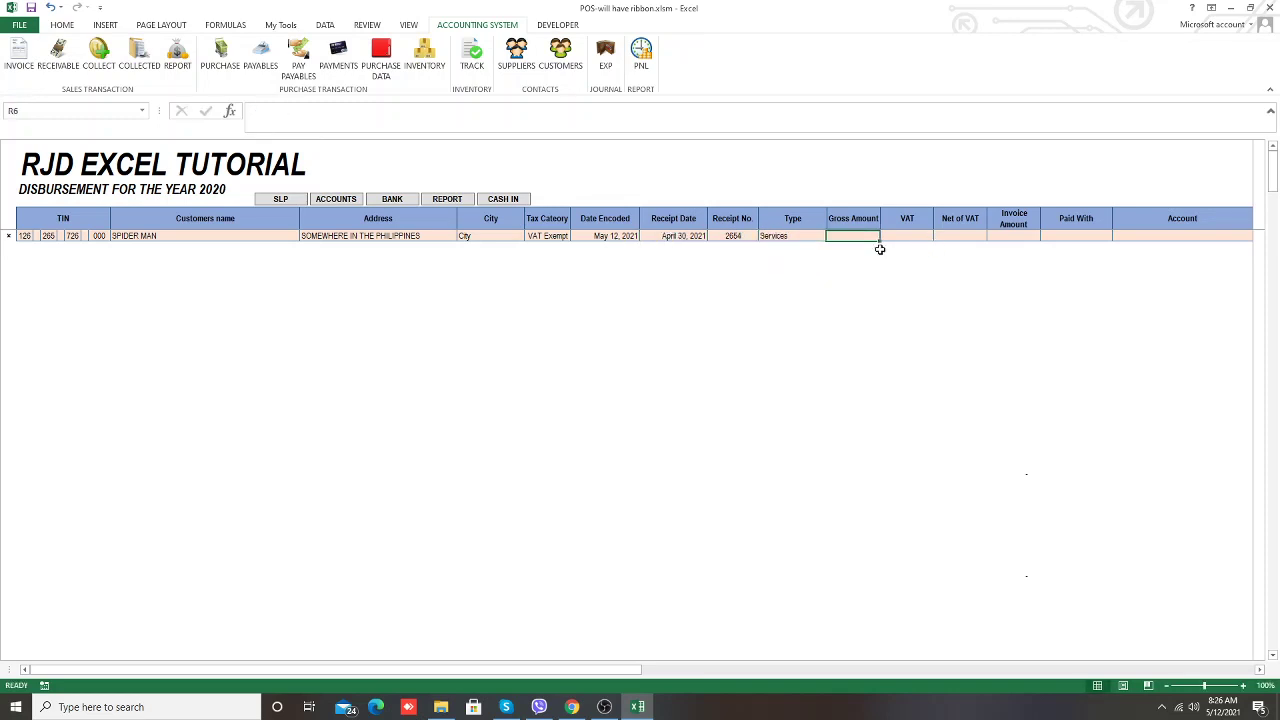
text(2,6)
text(0)
key(Tab)
Step: Change the tax category to VAT Reg so the VAT recalculates to 278.57
click(549, 236)
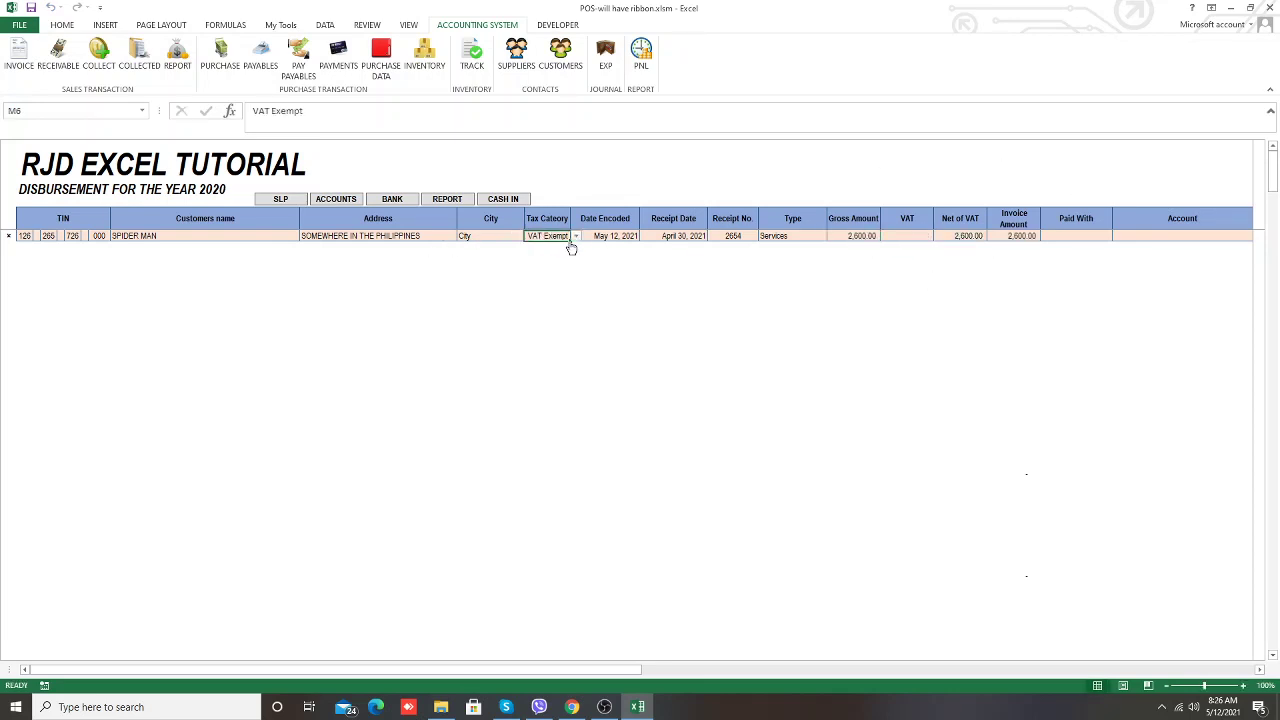
click(576, 236)
click(556, 246)
click(864, 236)
double_click(864, 236)
text(260)
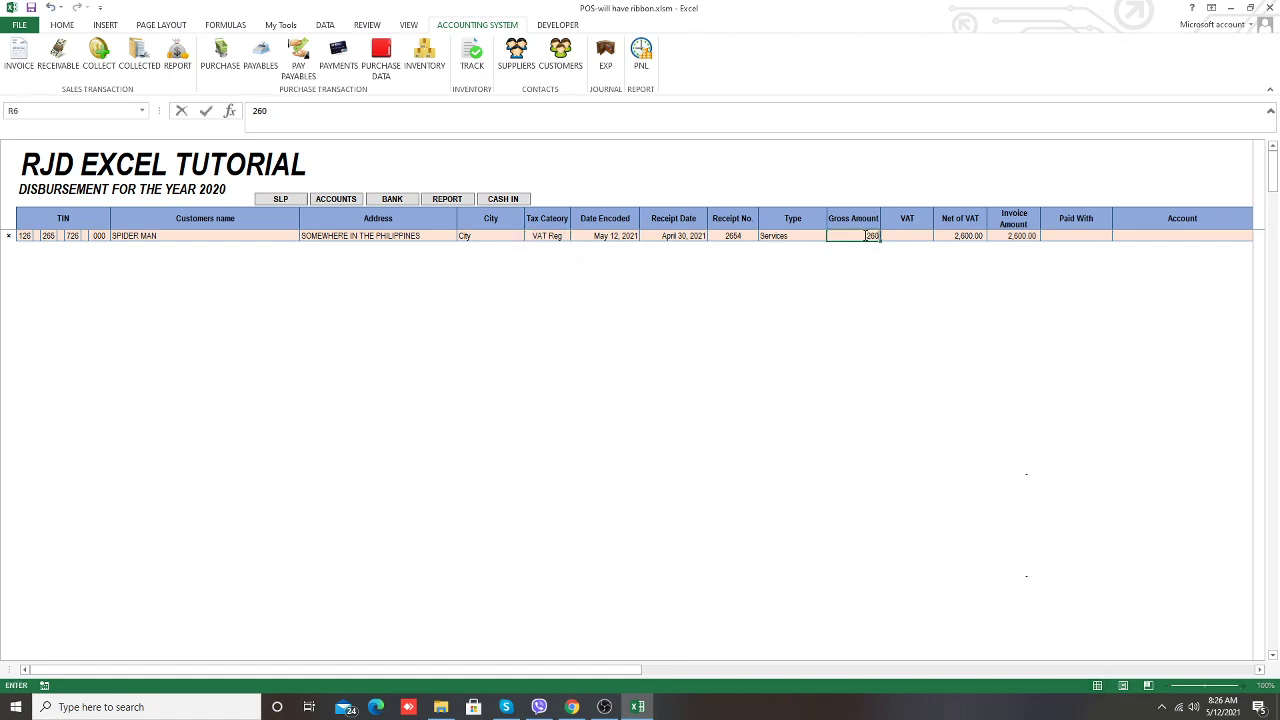
key(Tab)
Step: Set Paid With to Petty Cash Fund and Account to Rental Expense, then open the SLP report
click(1088, 237)
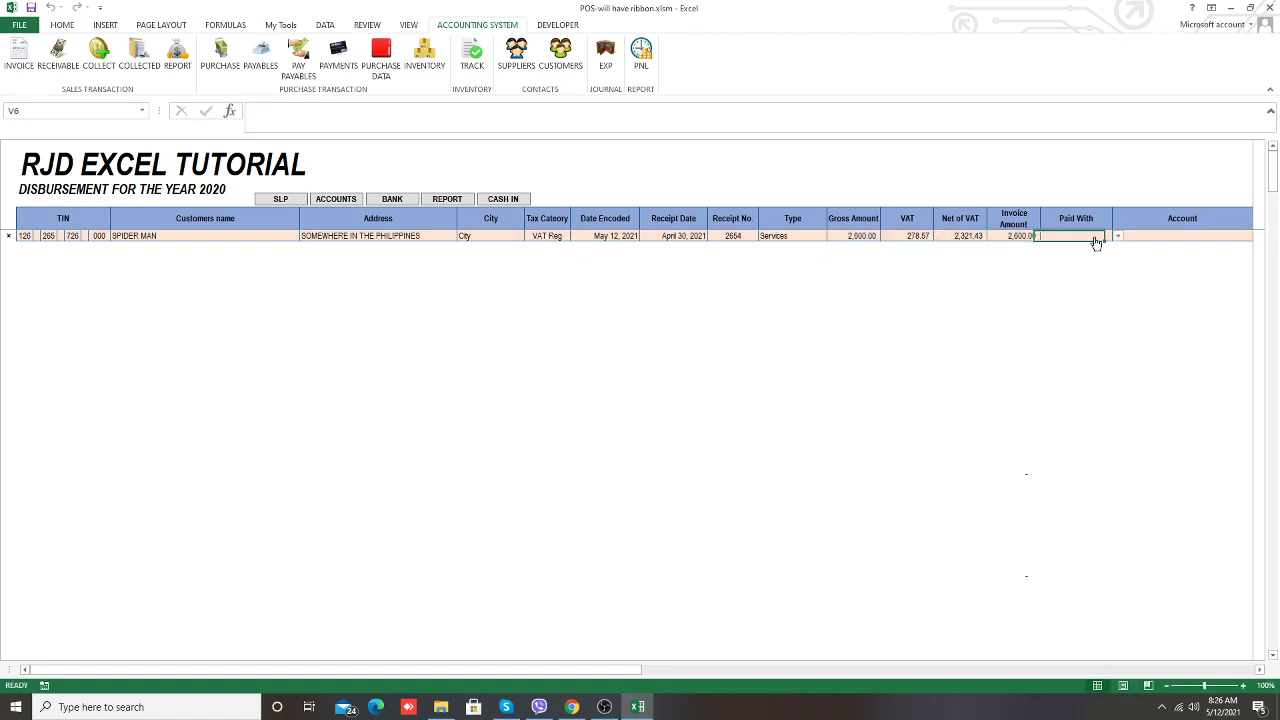
click(1119, 237)
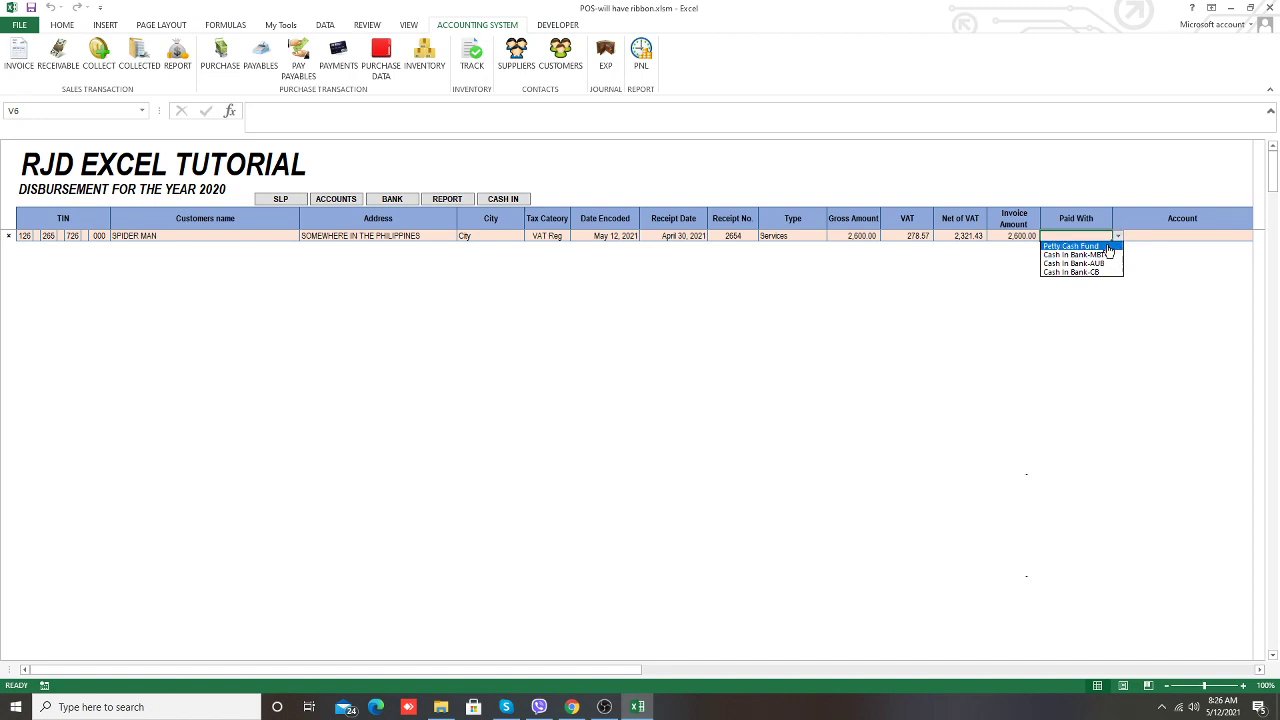
click(1107, 246)
click(1143, 238)
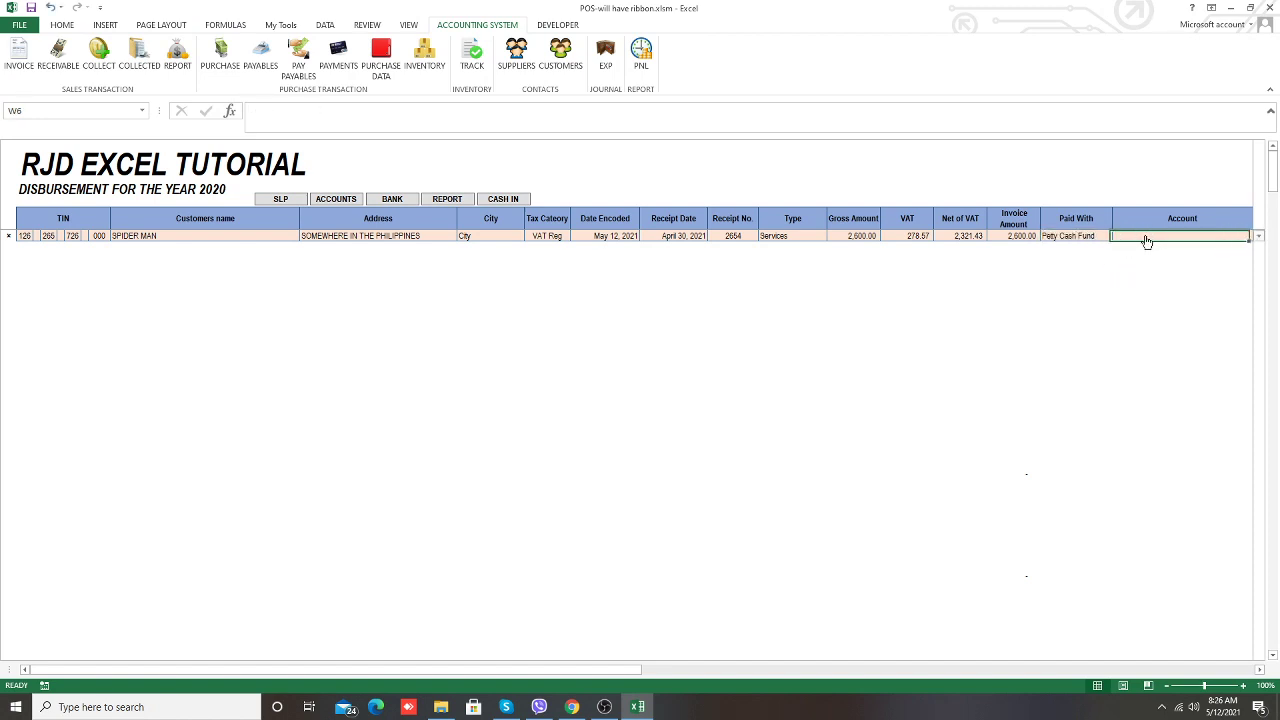
click(1259, 237)
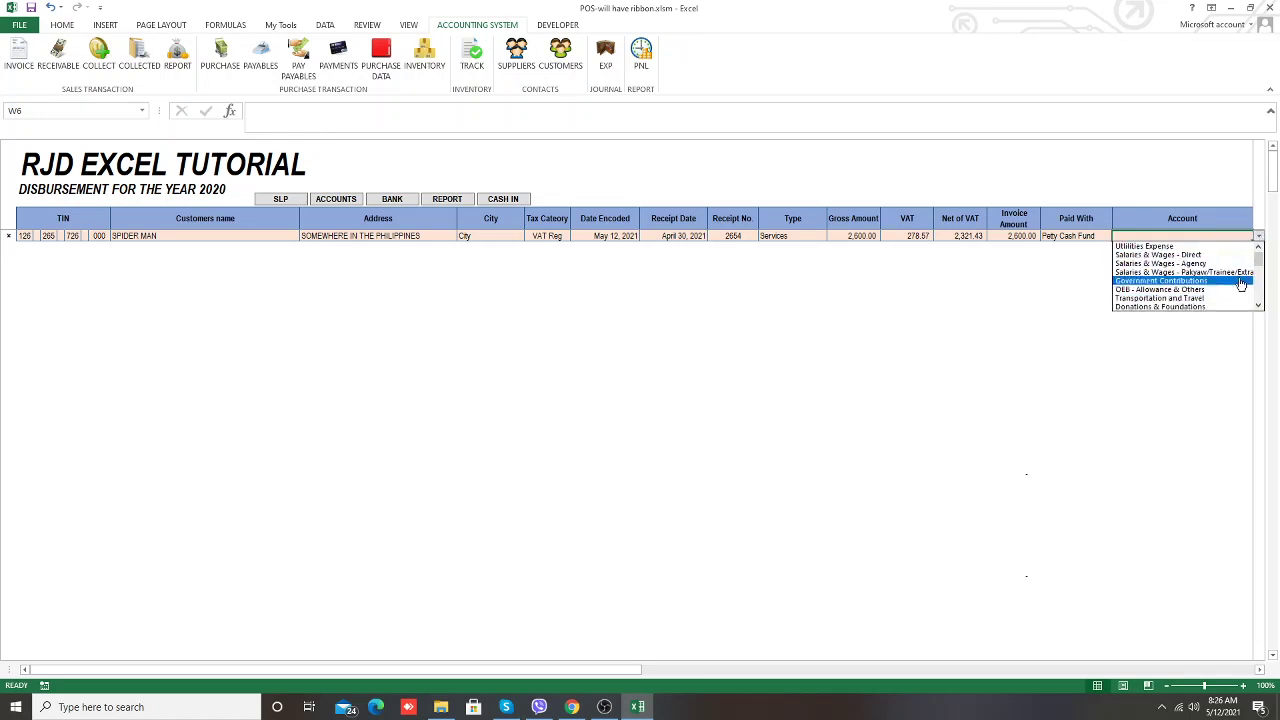
drag(1259, 260, 1259, 286)
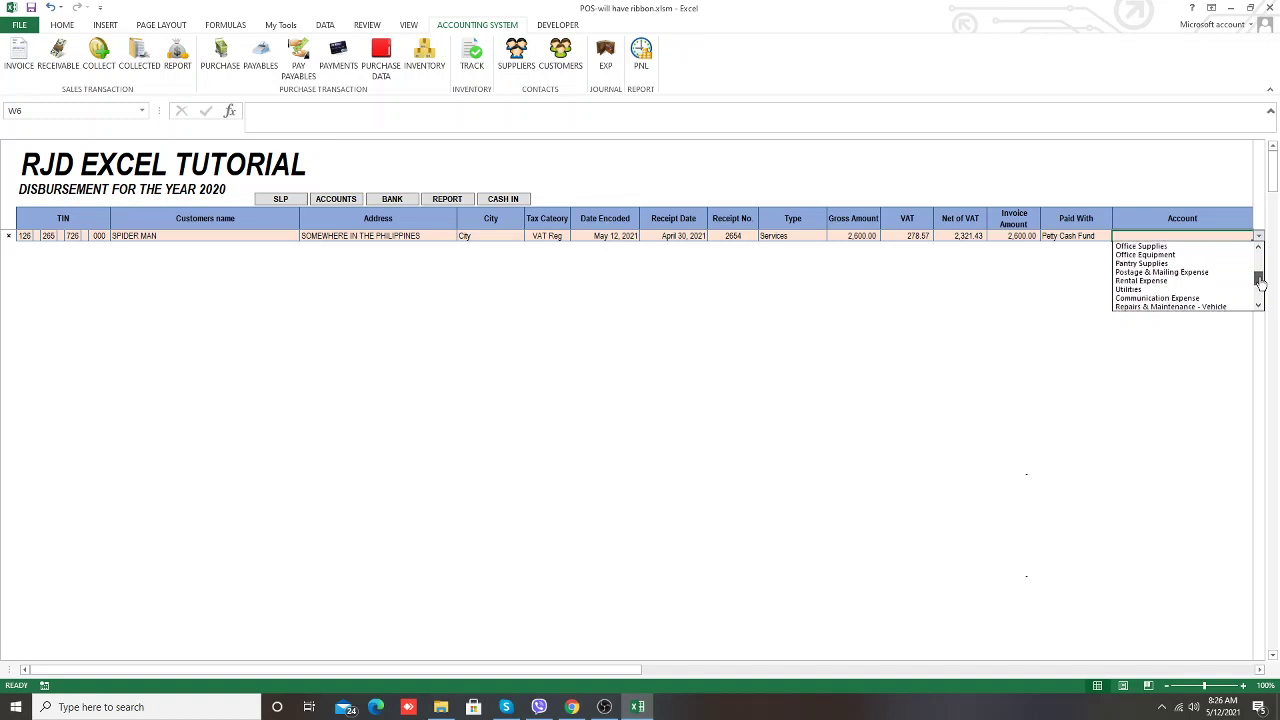
click(1148, 285)
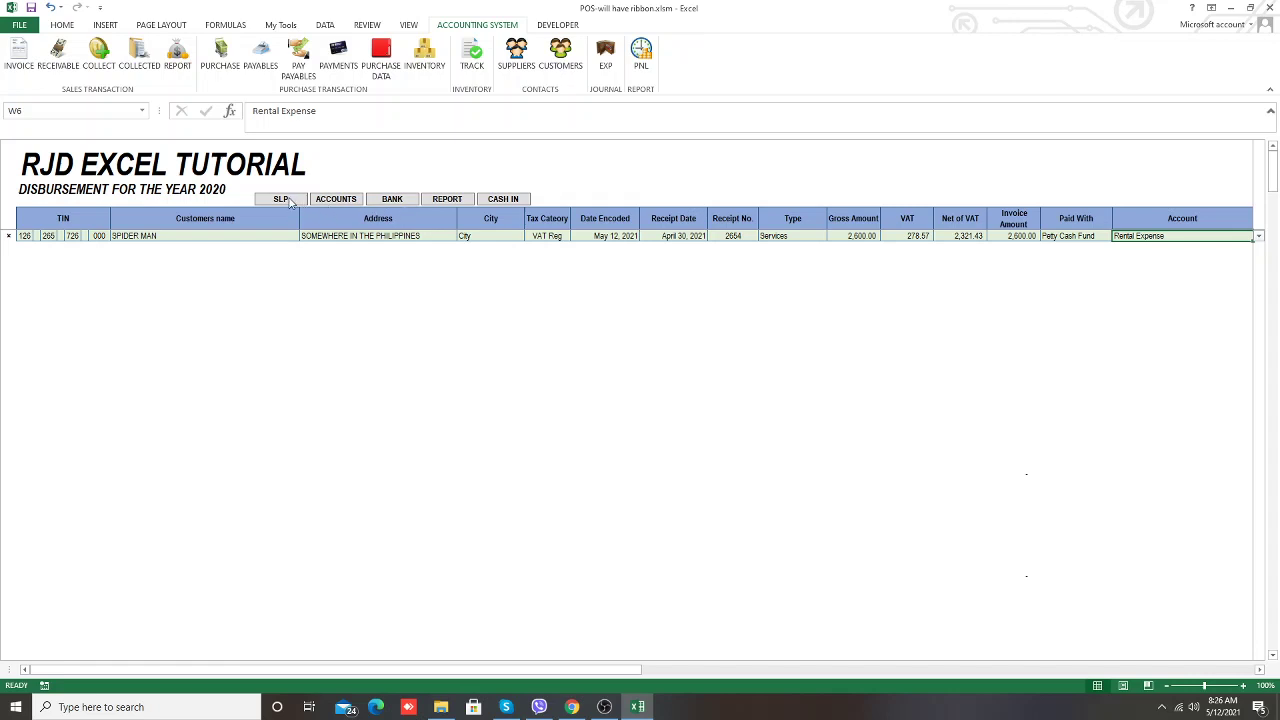
click(289, 200)
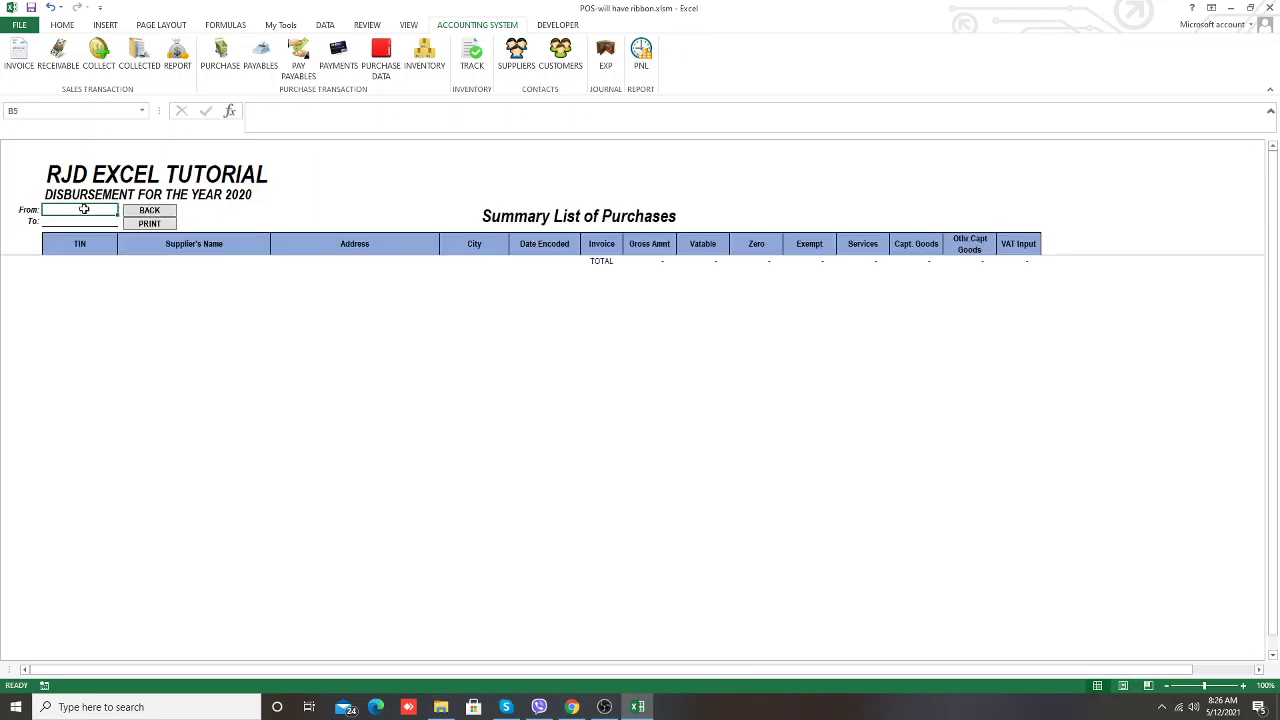
Step: Run the Summary List of Purchases for 5/1/2021 to 5/30/2021, then go back
text(5/)
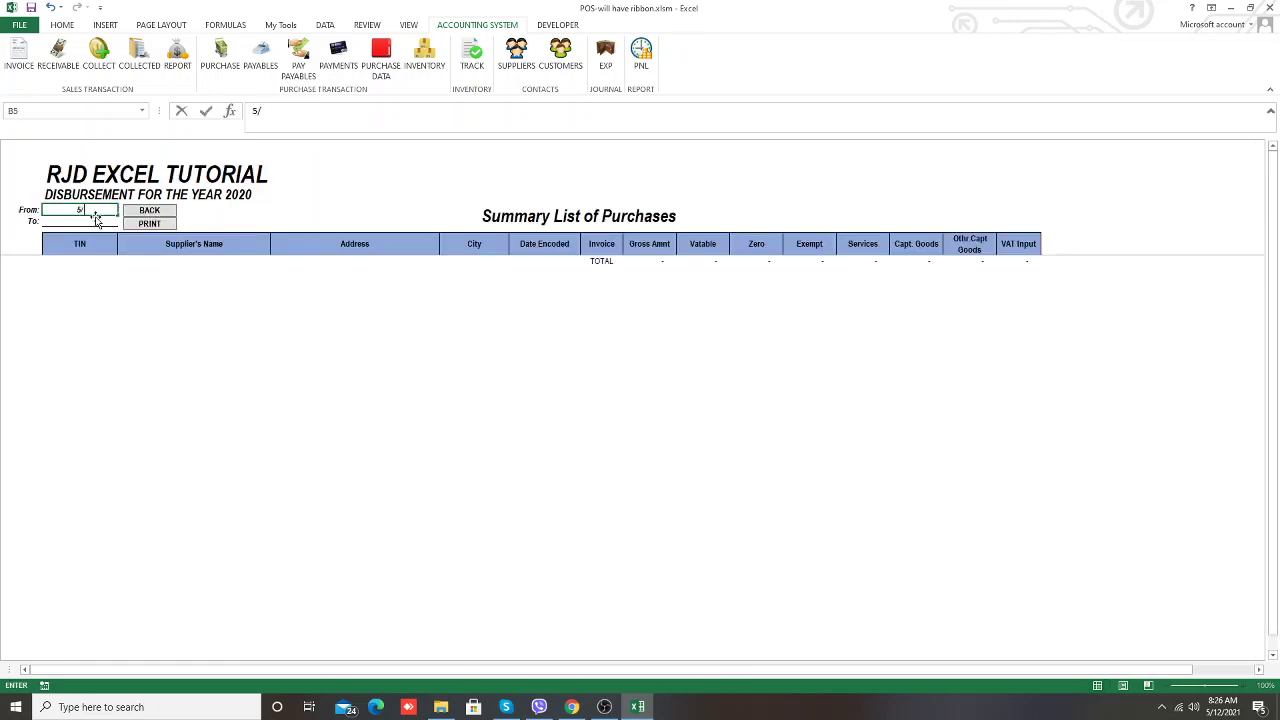
text(2021)
key(Return)
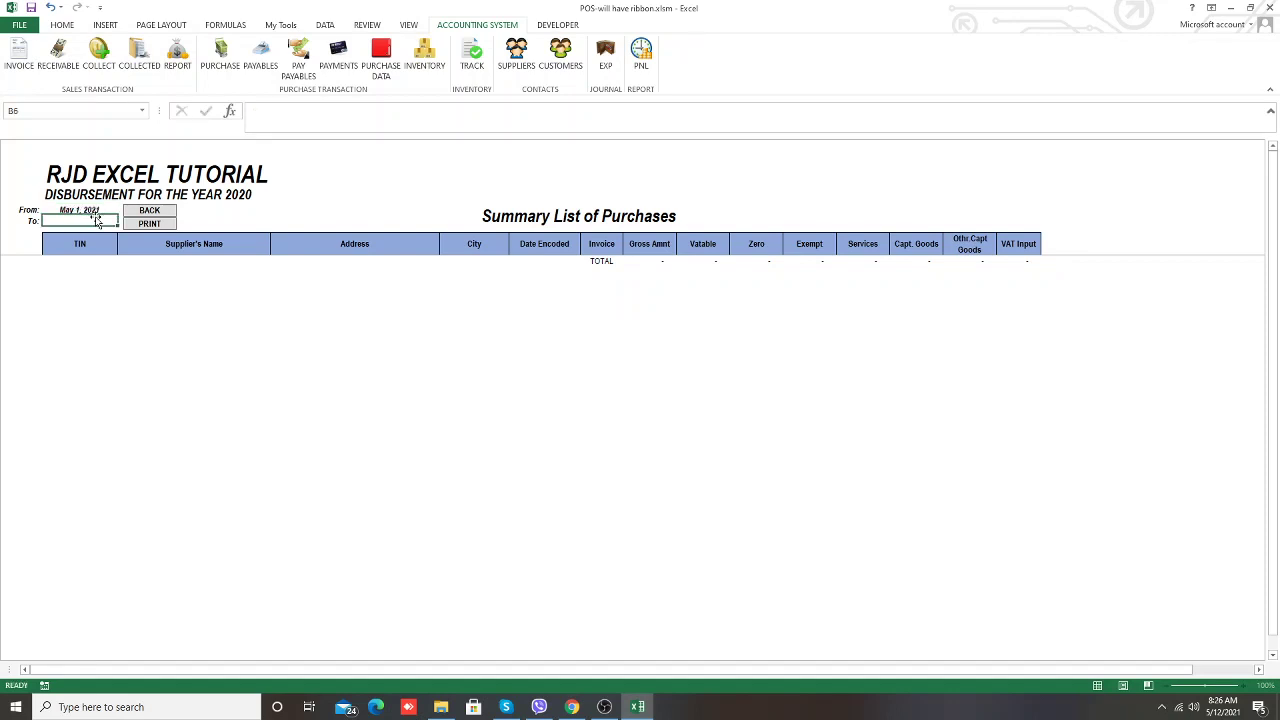
text(5/30/2021)
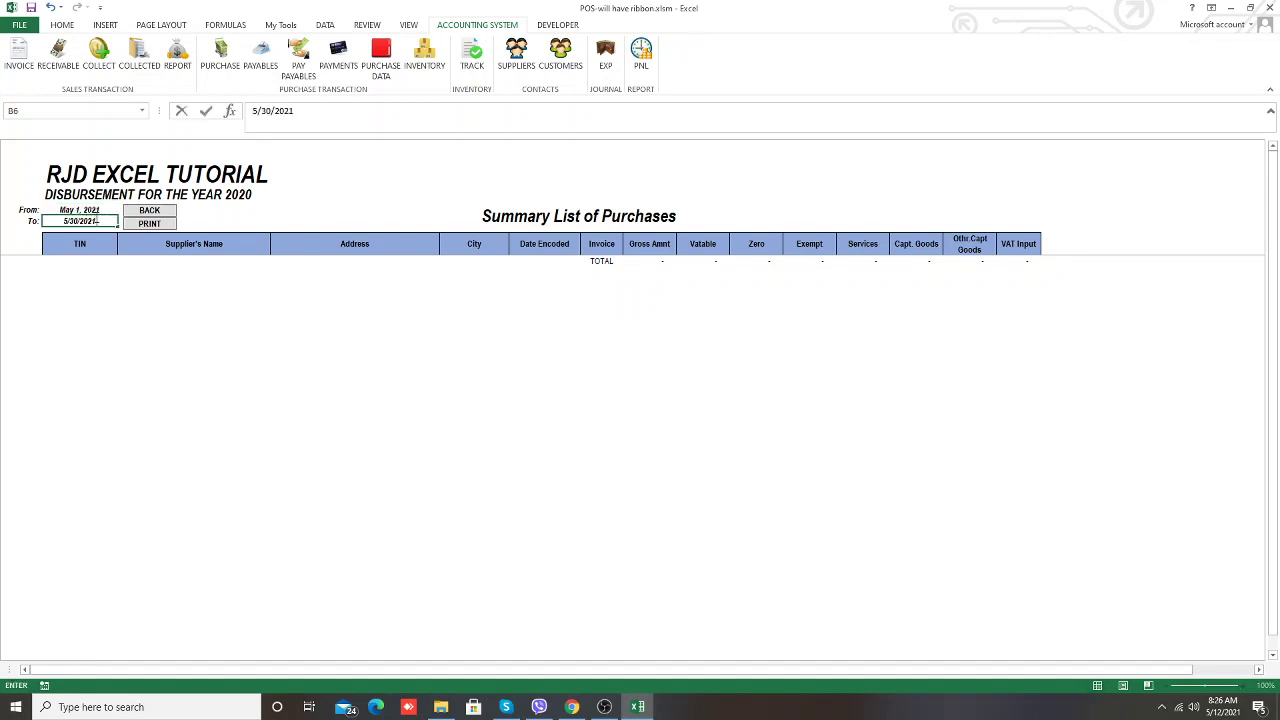
key(Return)
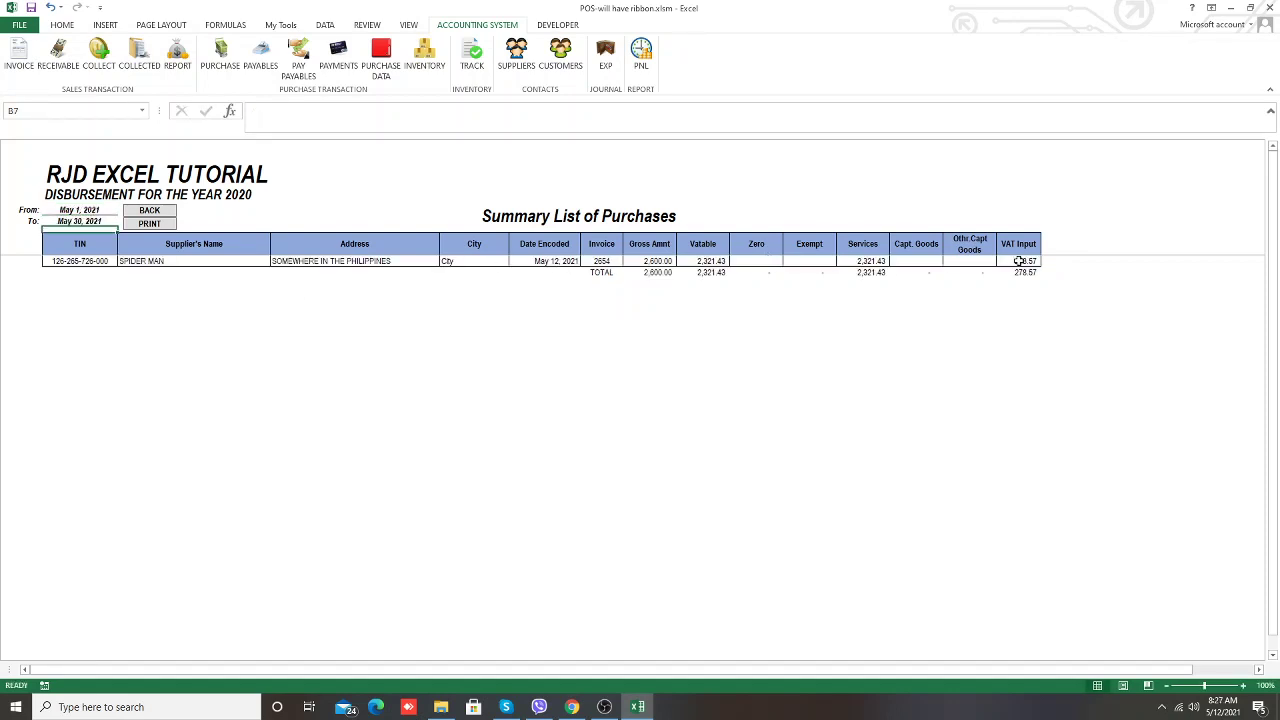
click(171, 213)
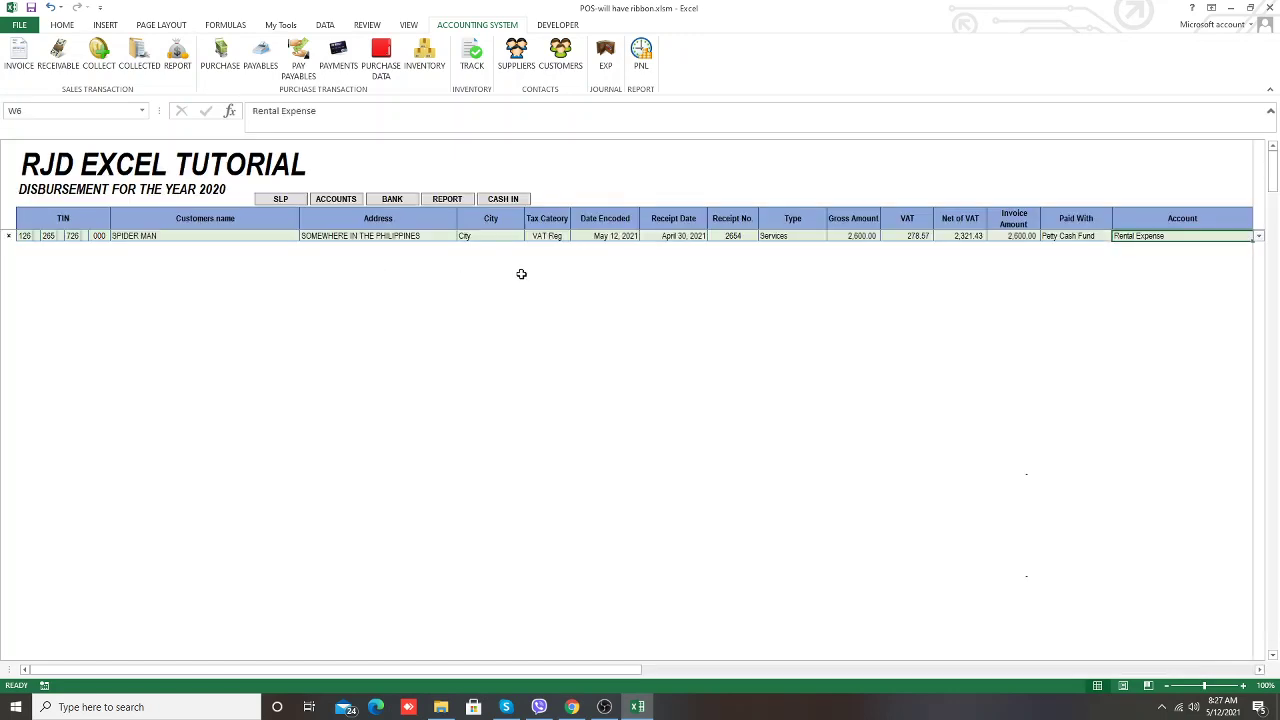
Step: Generate the Petty Cash Fund bank report for 5/1/2021 to 5/30/2021
click(408, 202)
click(70, 167)
click(447, 199)
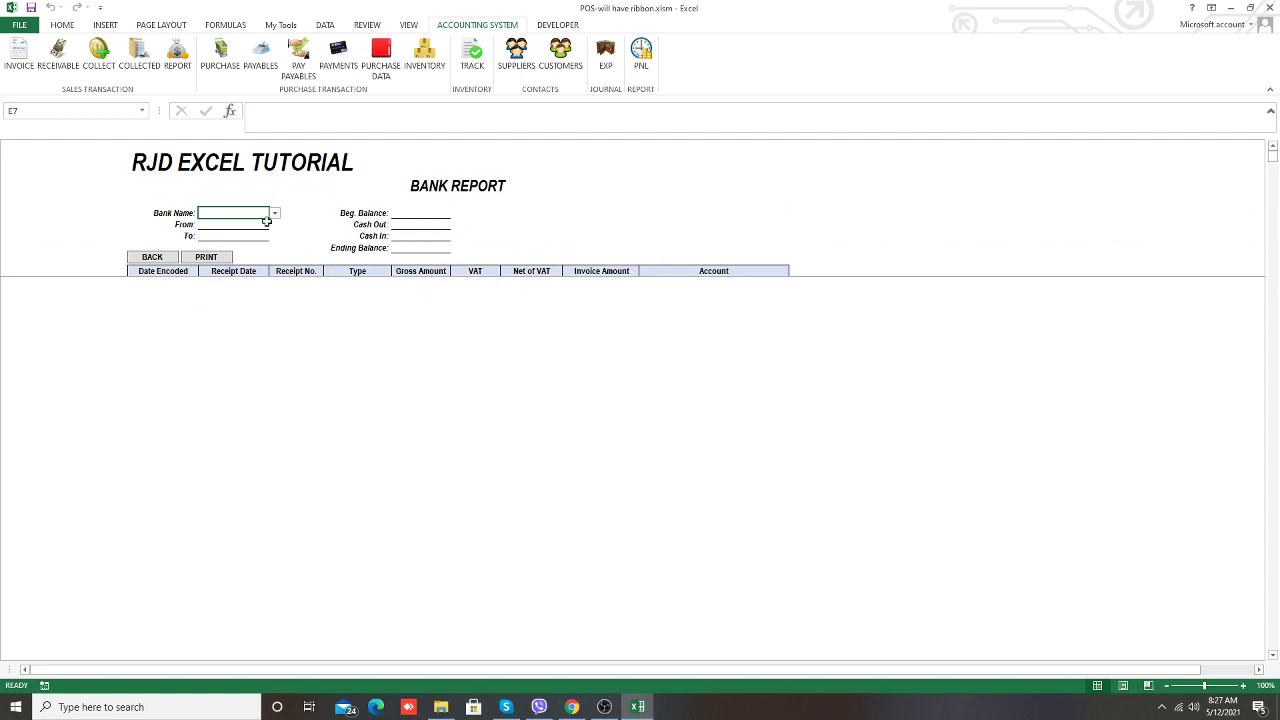
click(274, 213)
click(230, 223)
click(252, 224)
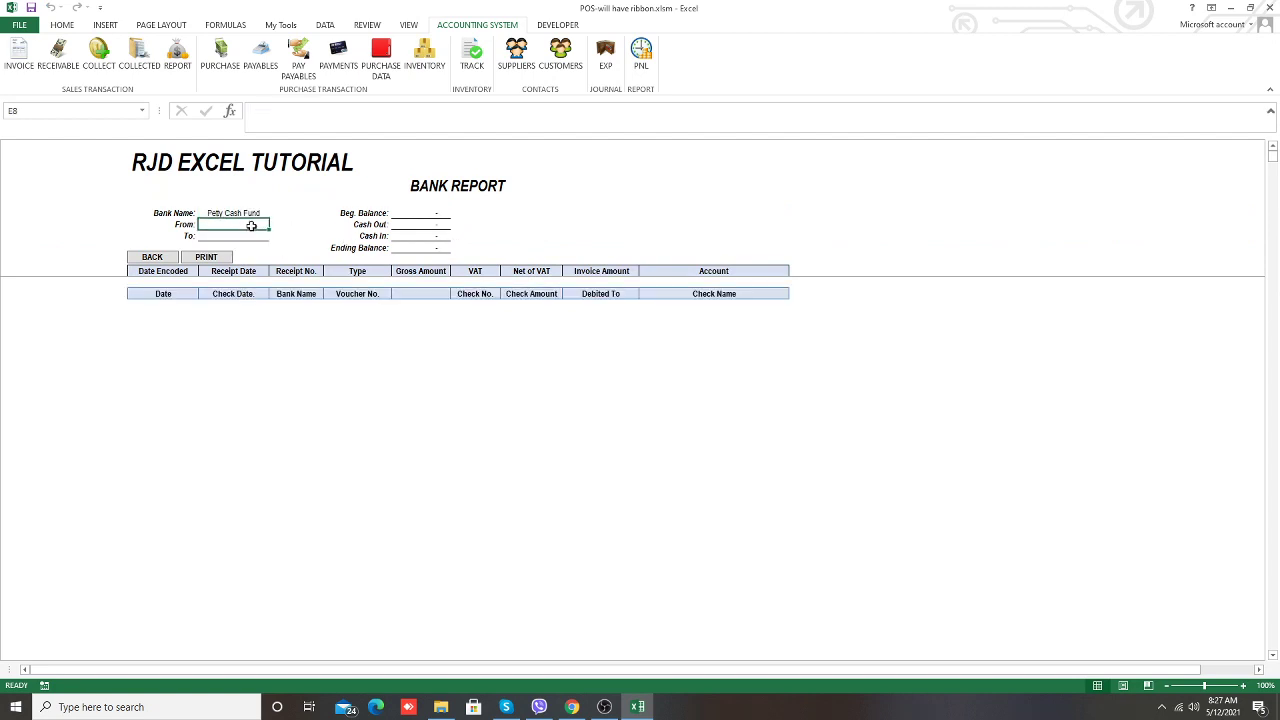
text(5/1/2021)
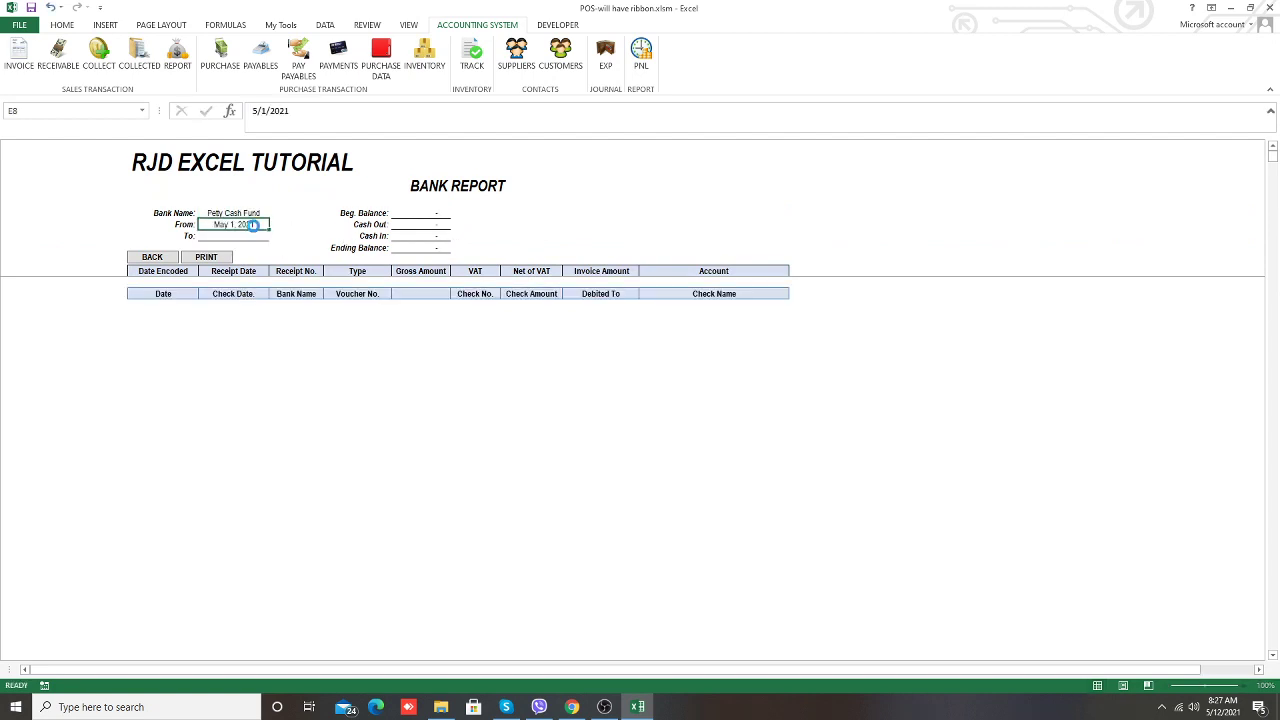
key(Return)
text(5/30/2)
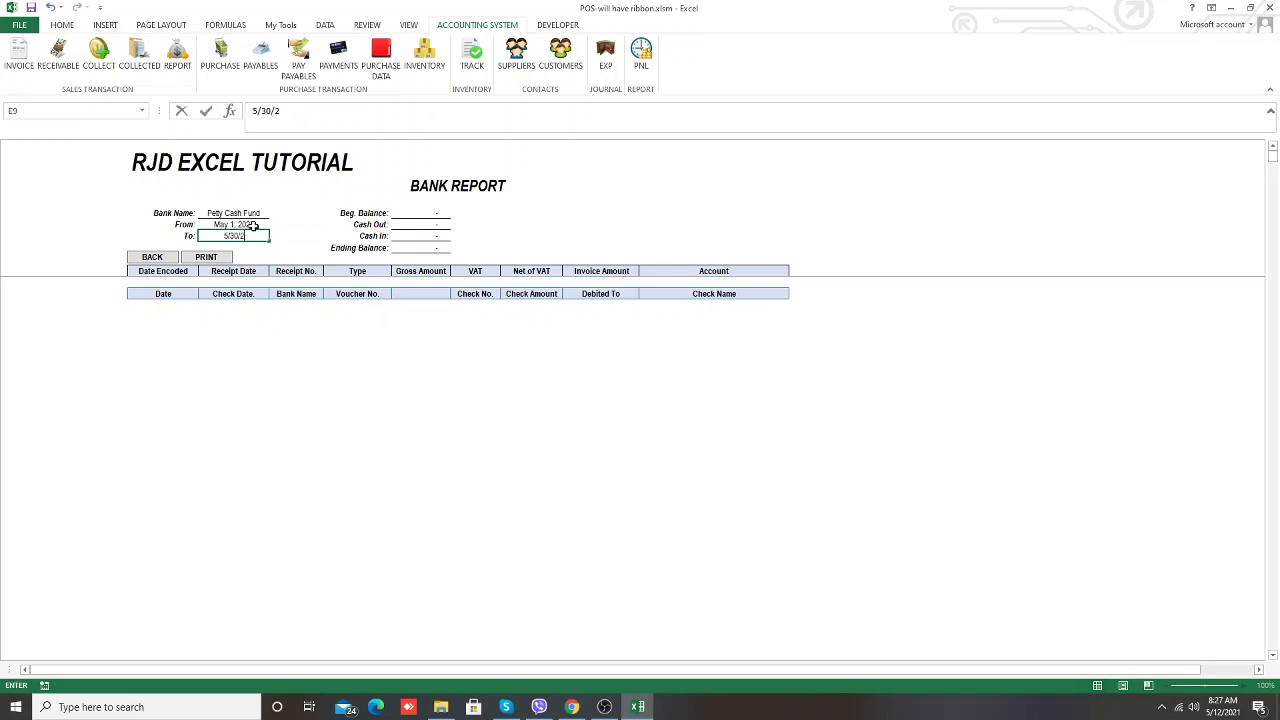
text(021)
key(Tab)
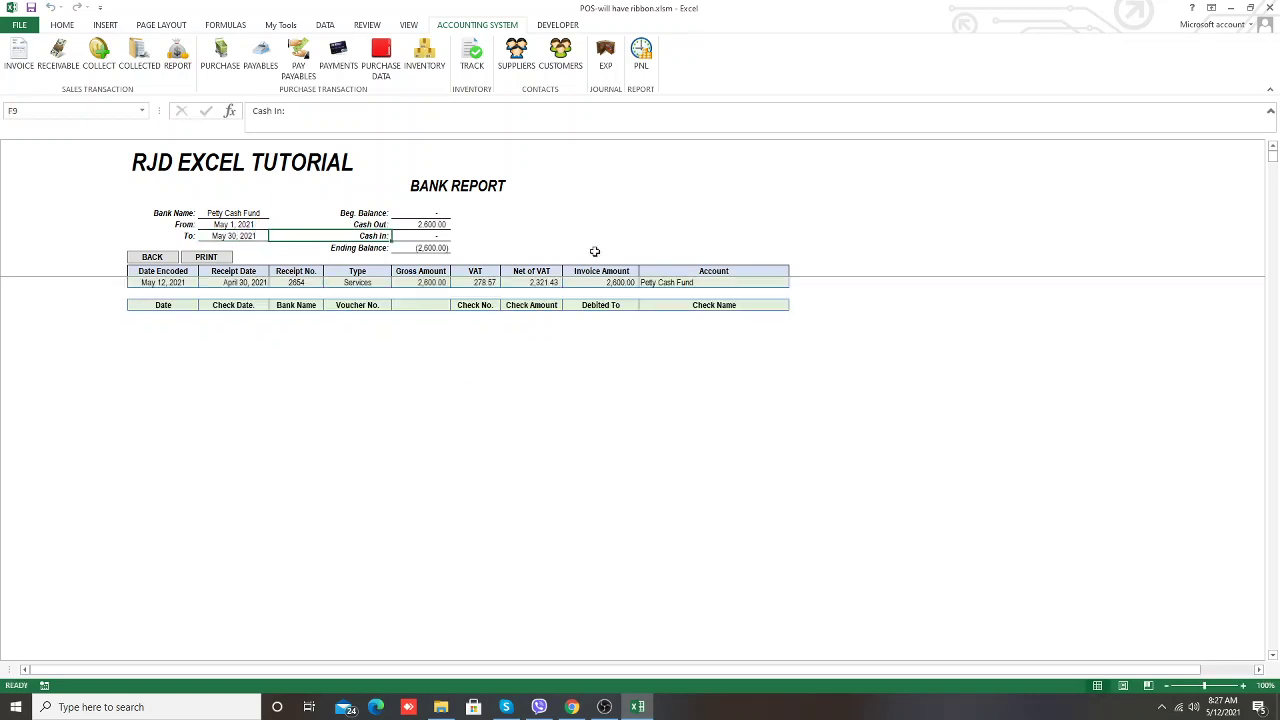
Step: Check the report balance, review the account codes list, and open the Cash In sheet
click(414, 212)
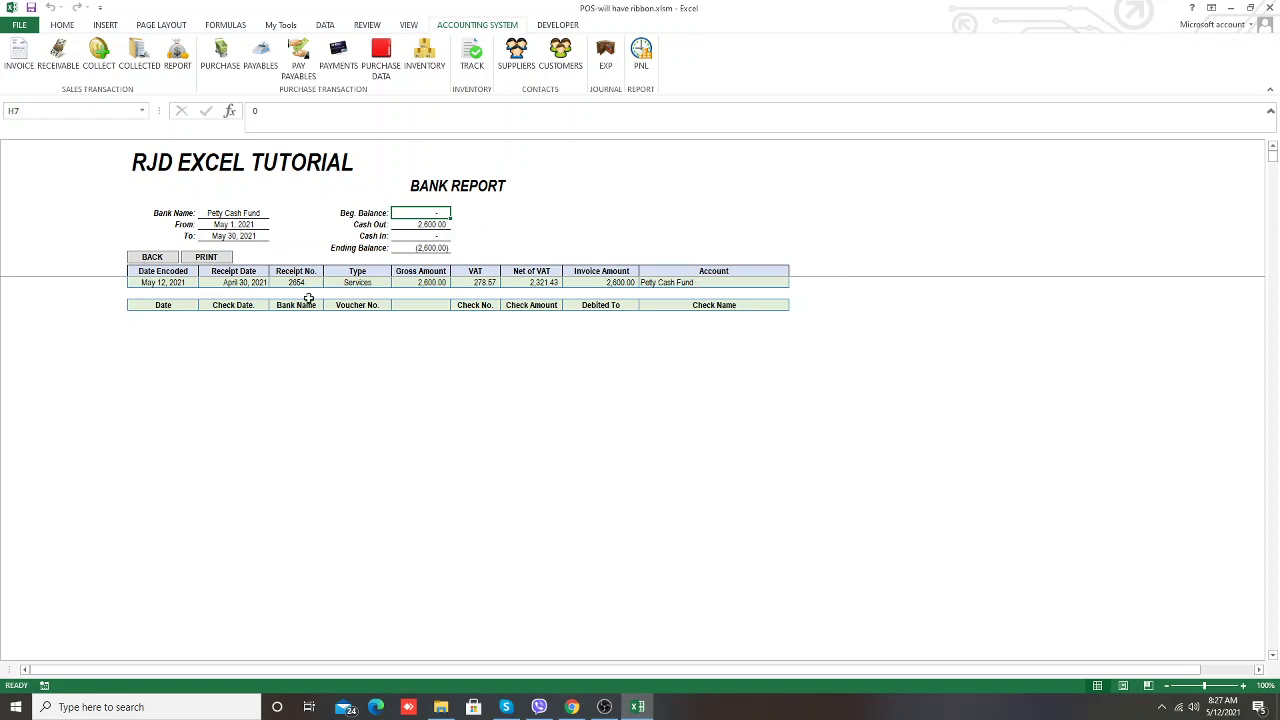
click(168, 258)
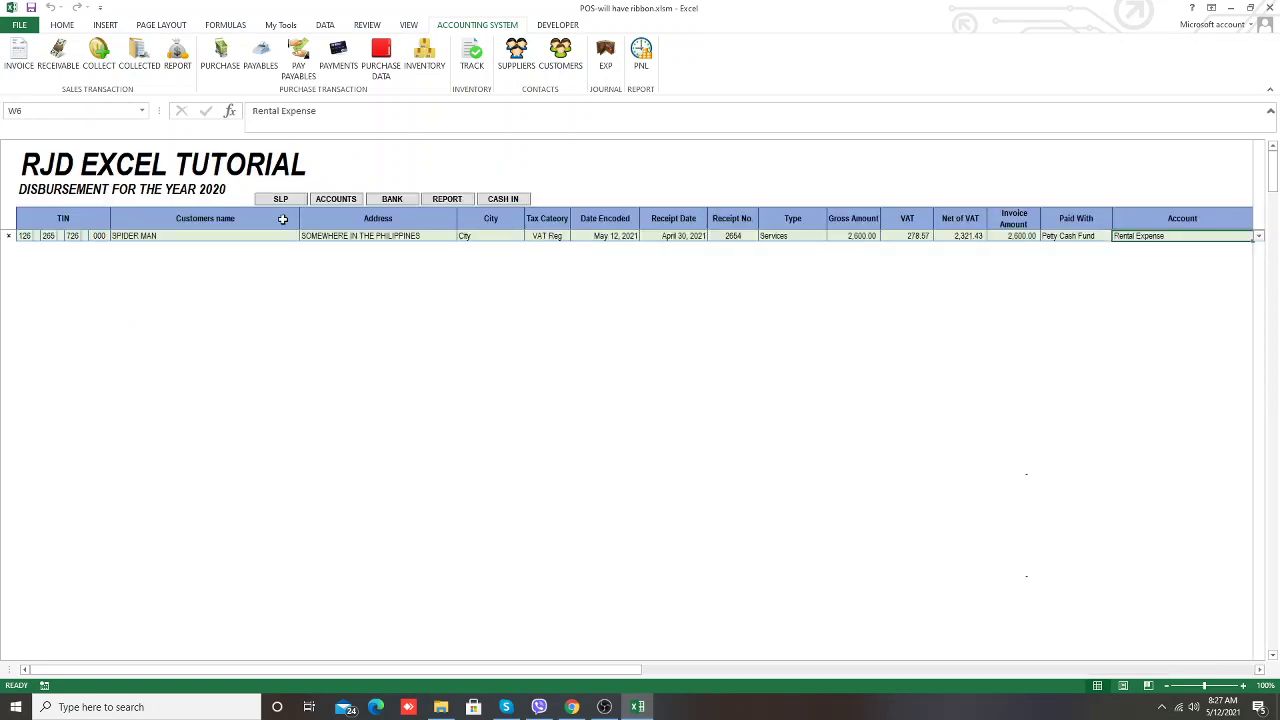
click(333, 200)
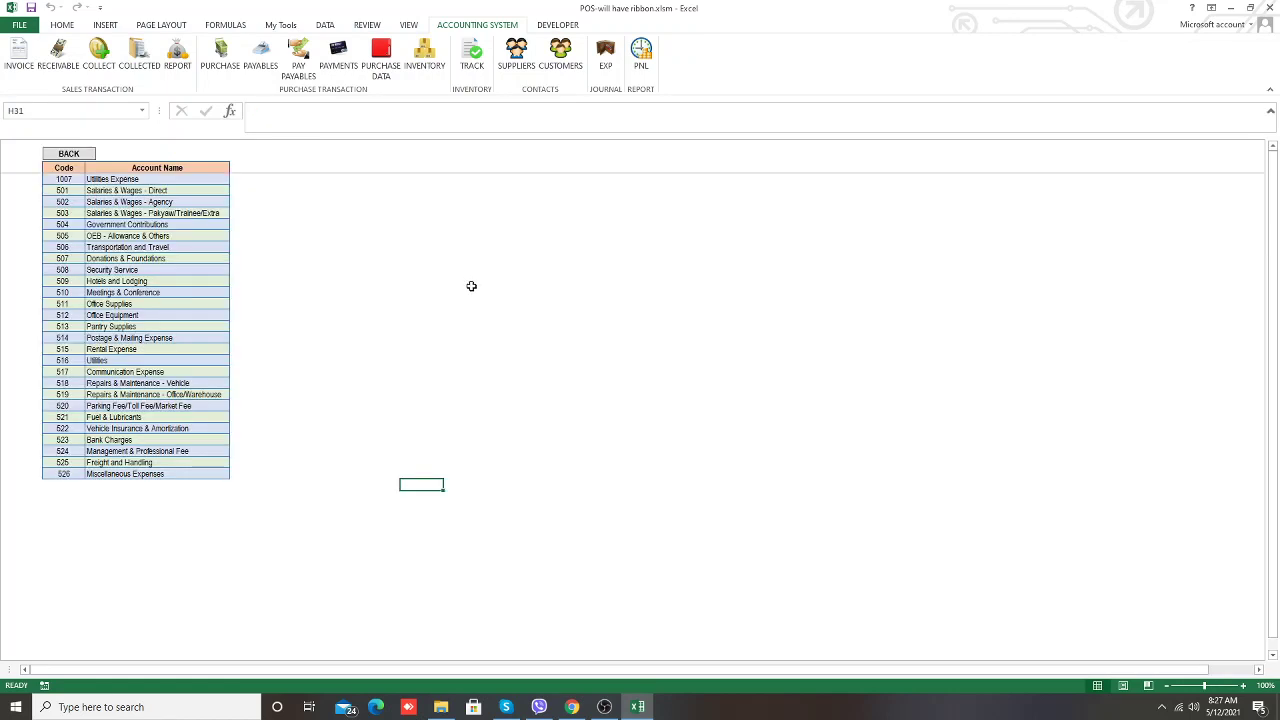
click(76, 155)
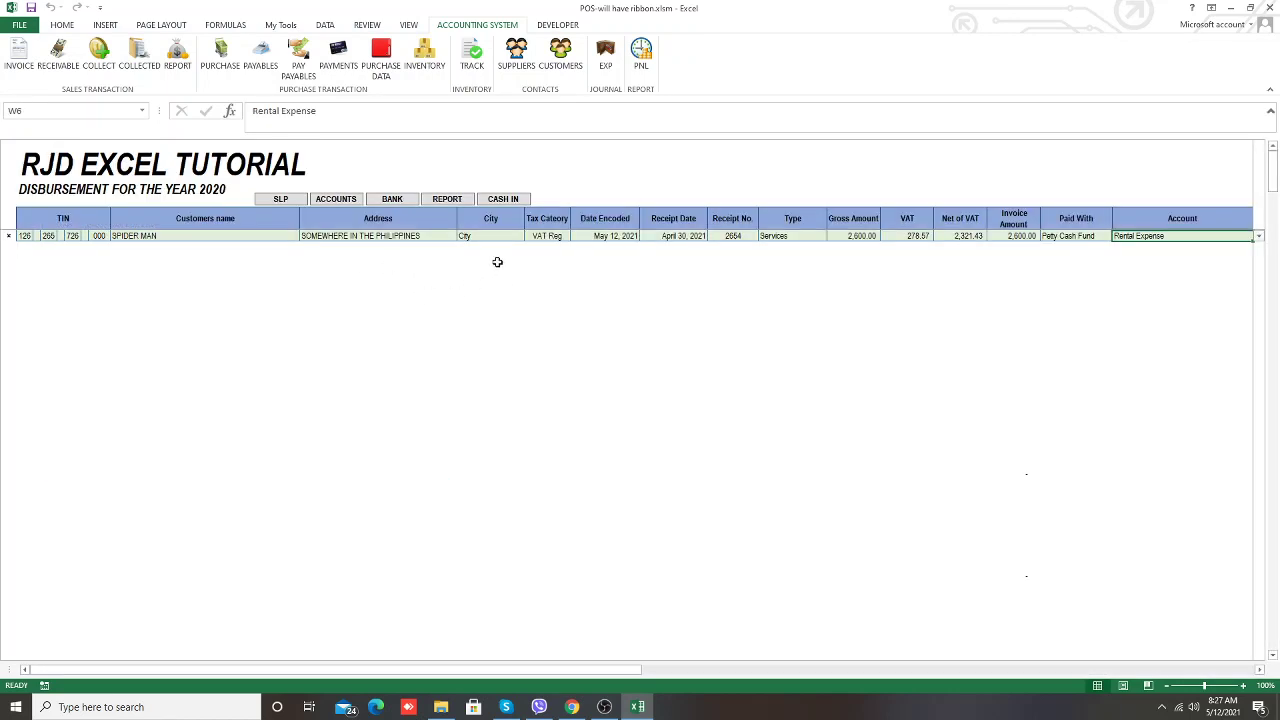
click(503, 200)
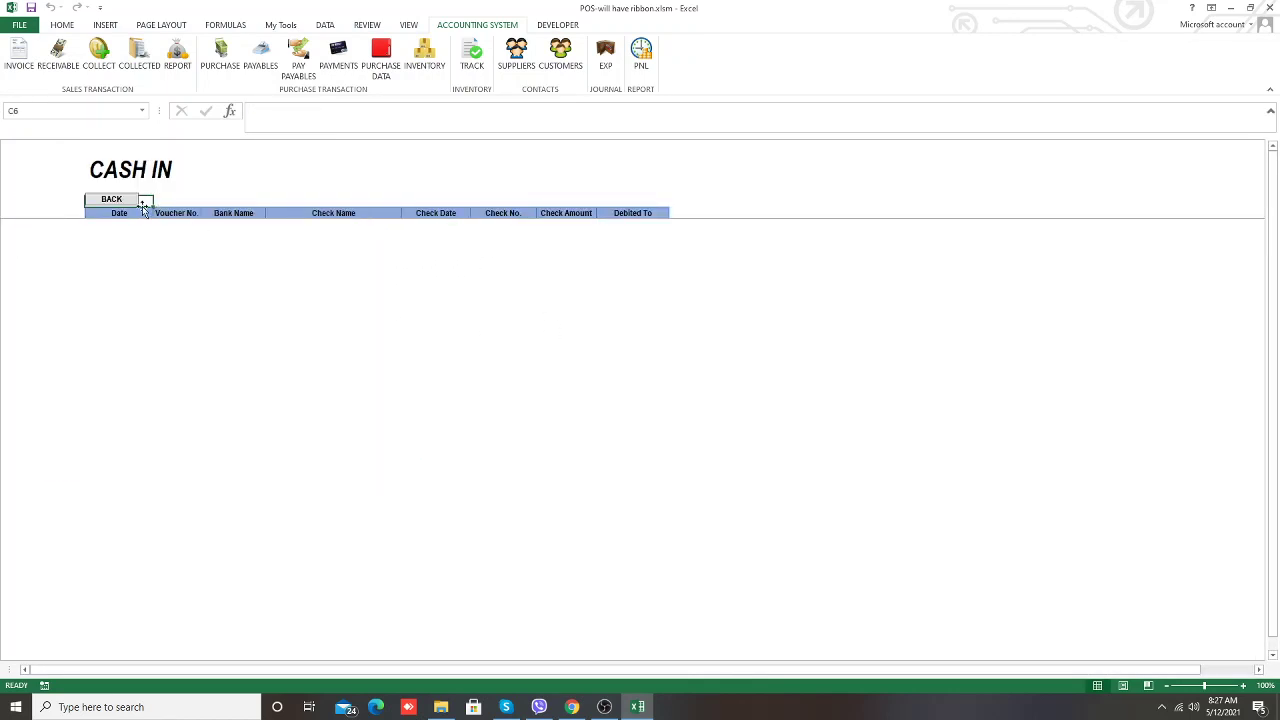
Step: Start the cash-in row dated May 1, 2021 with voucher 36254, bank METRO and the check name
click(143, 229)
text(5/)
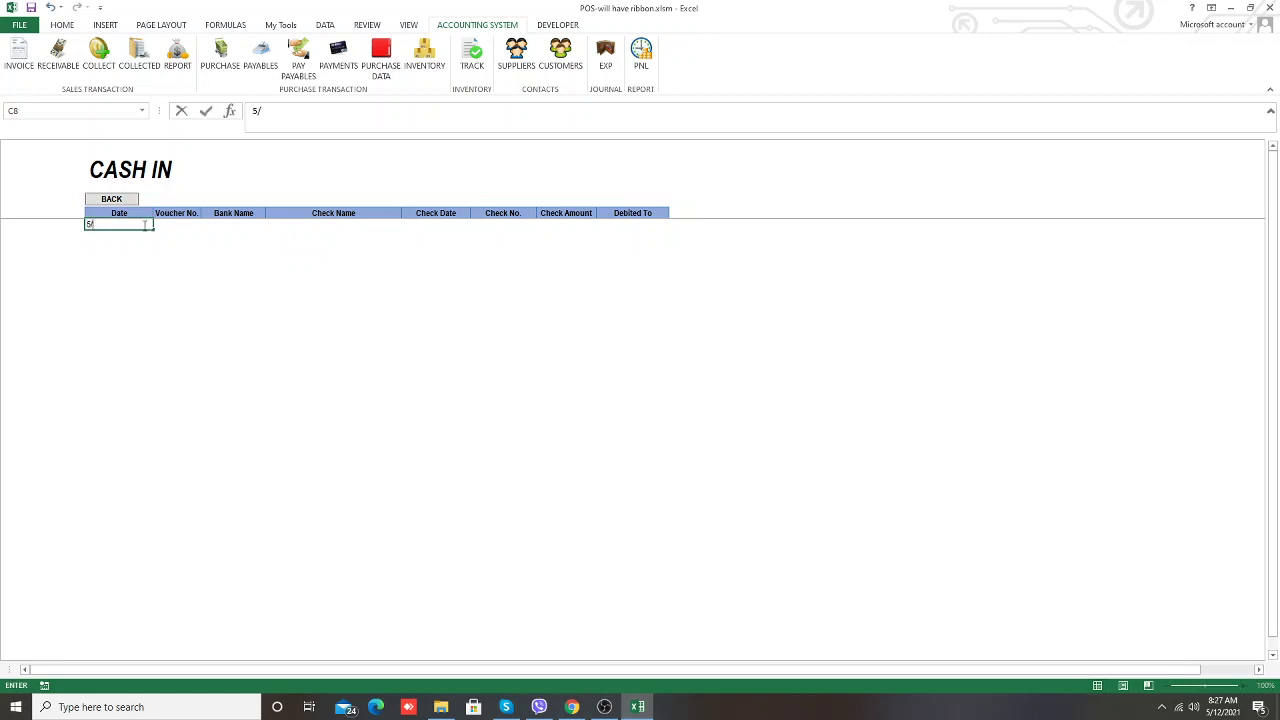
text(021)
key(Tab)
text(3625)
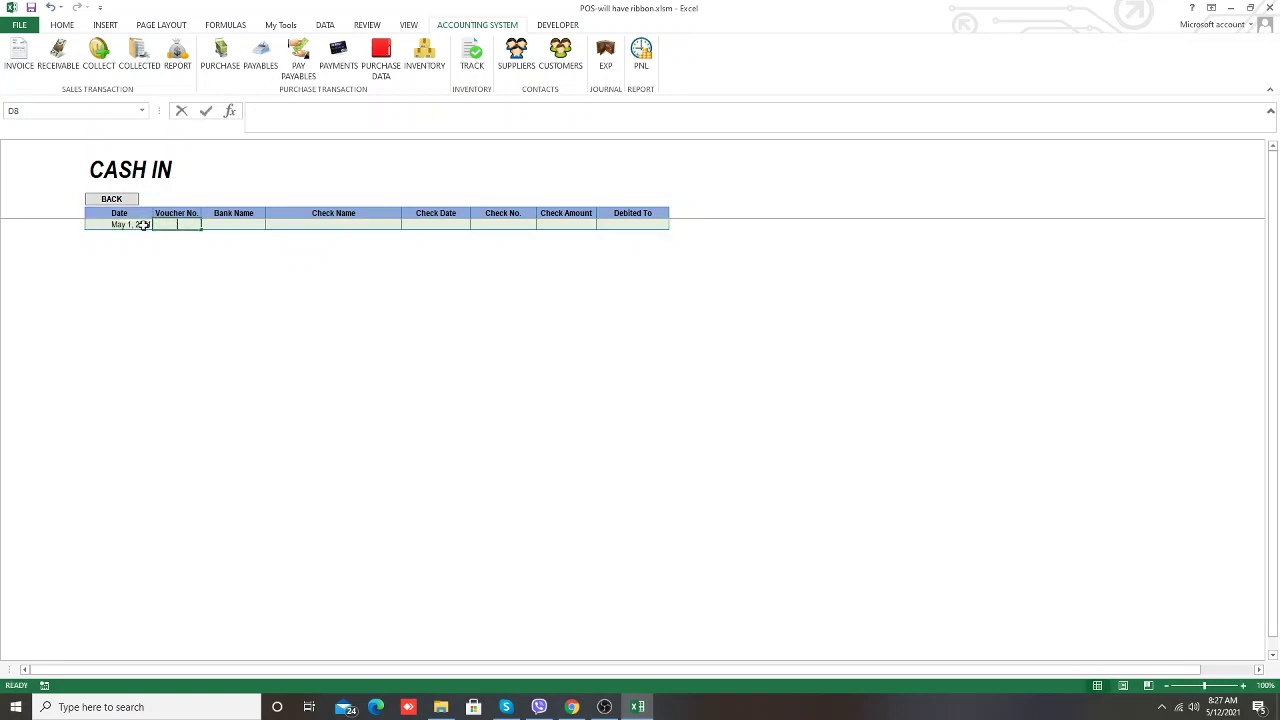
text(4)
key(Tab)
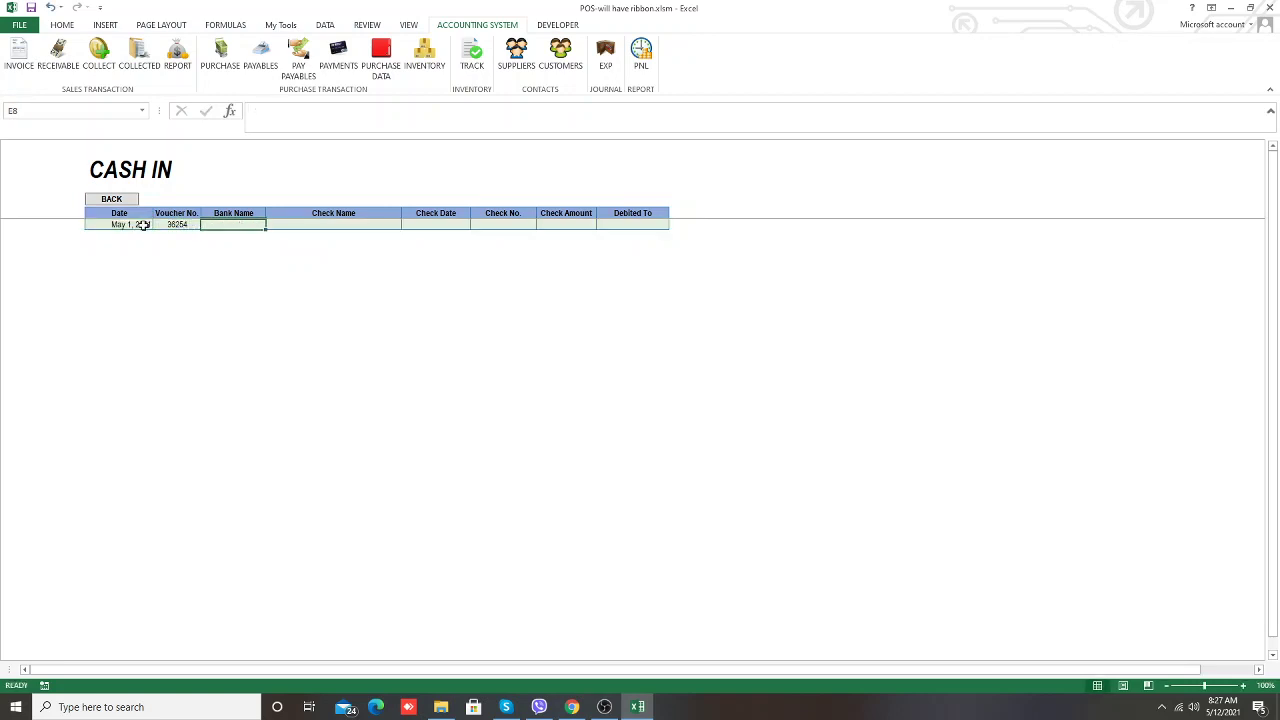
text(METRO)
key(Tab)
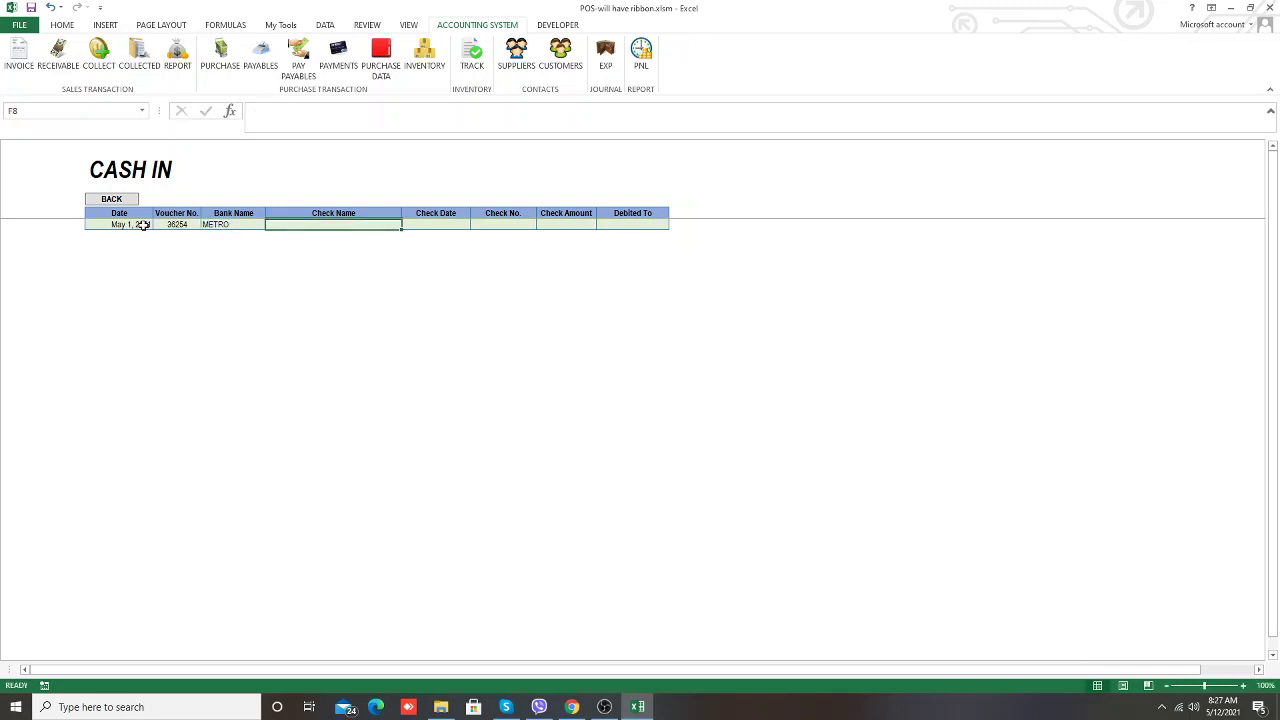
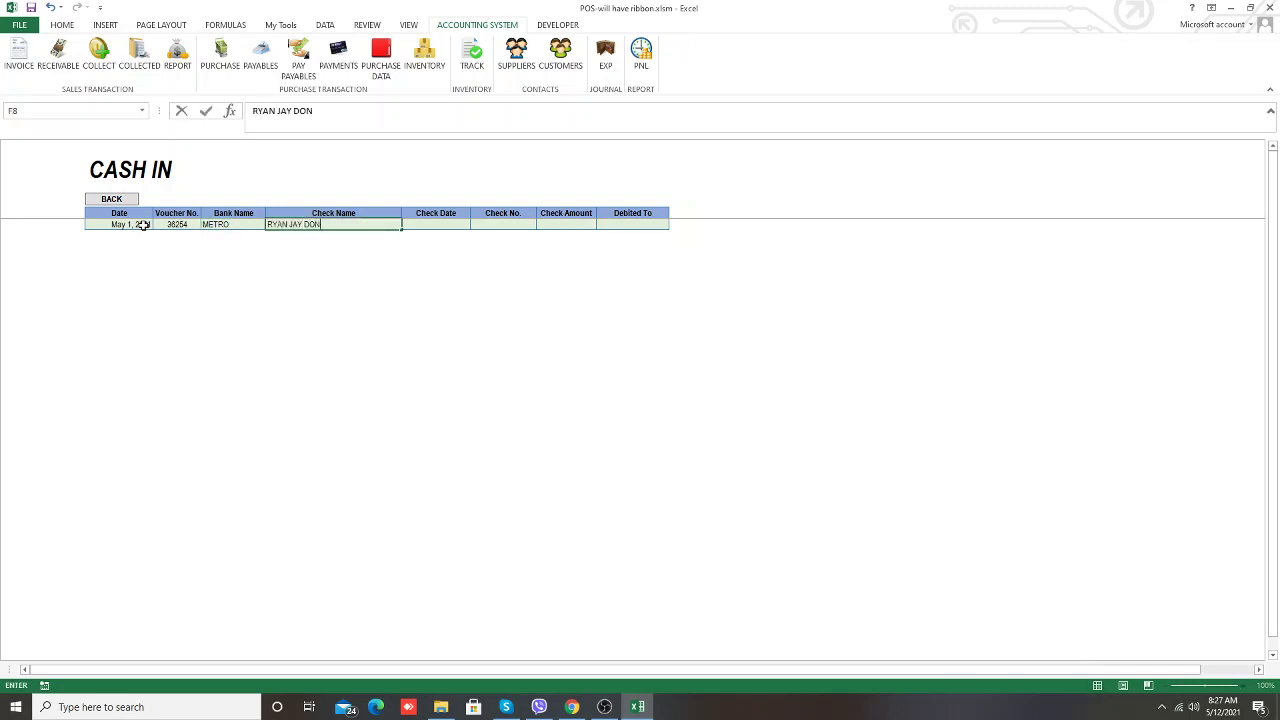
key(Tab)
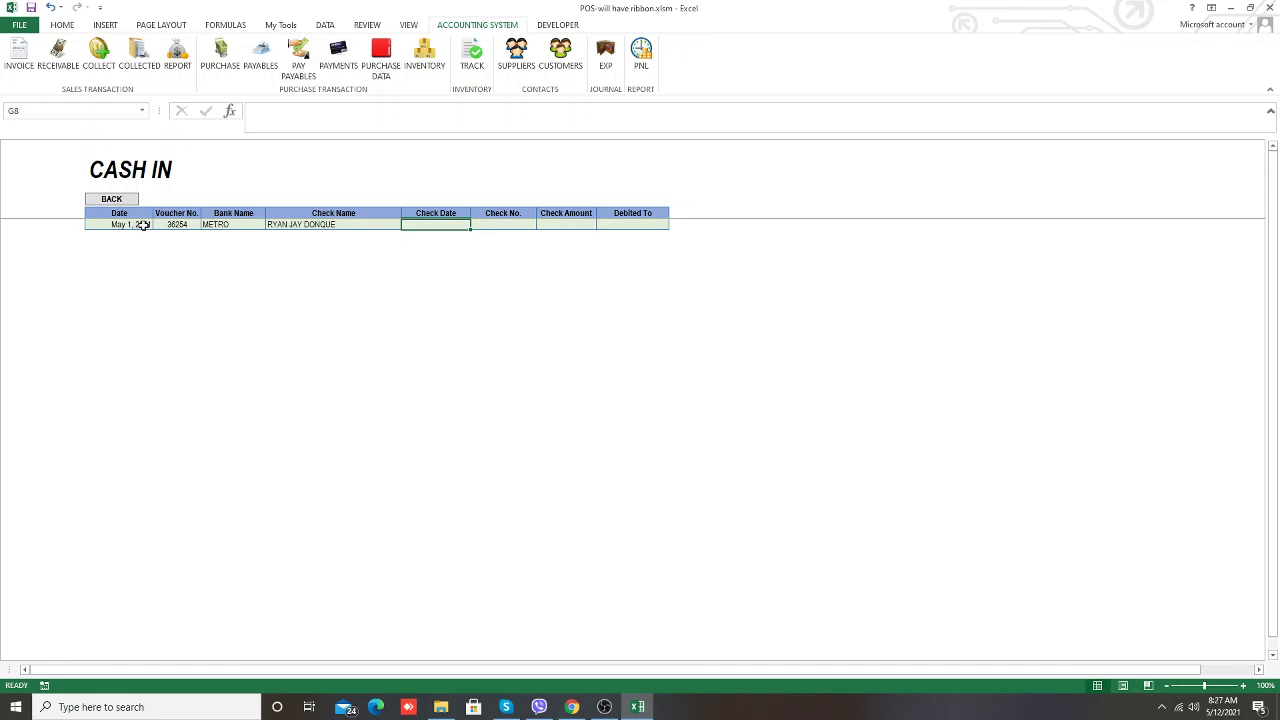
Step: Enter check date May 1, number 26565, amount 50,000.00, and debit it to Petty Cash Fund
text(5/1/2021)
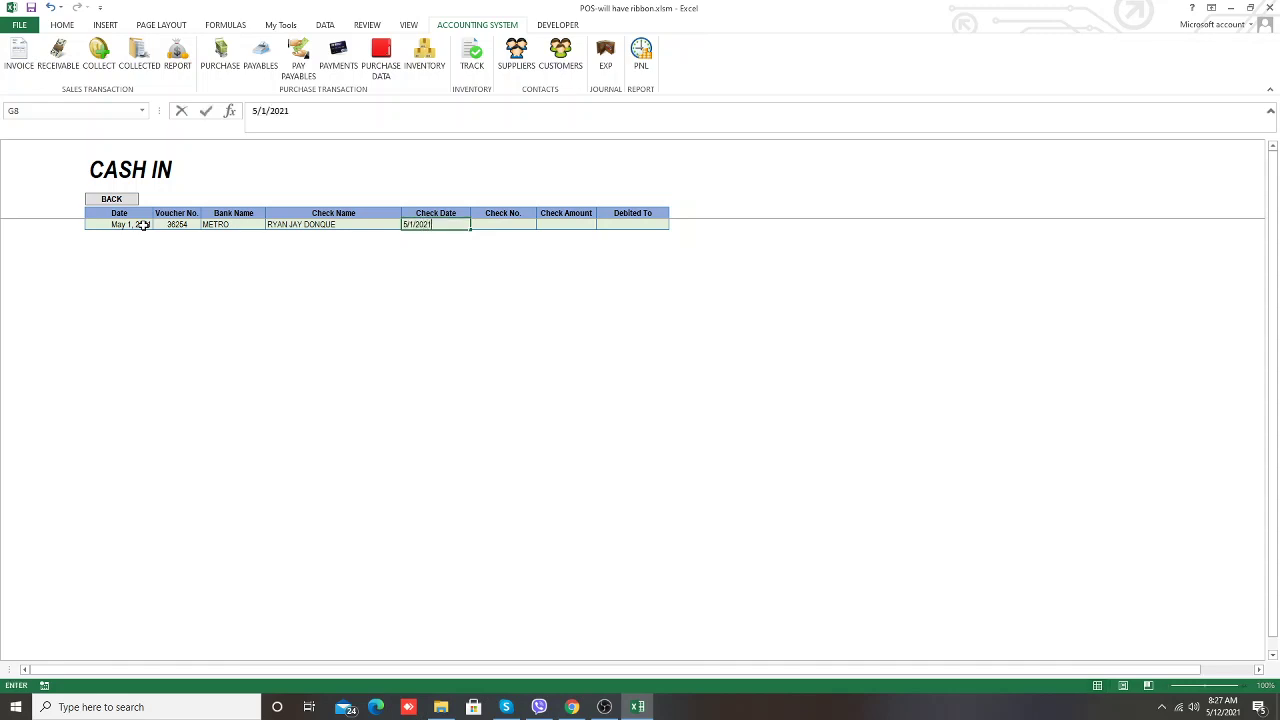
key(Tab)
text(265)
key(Tab)
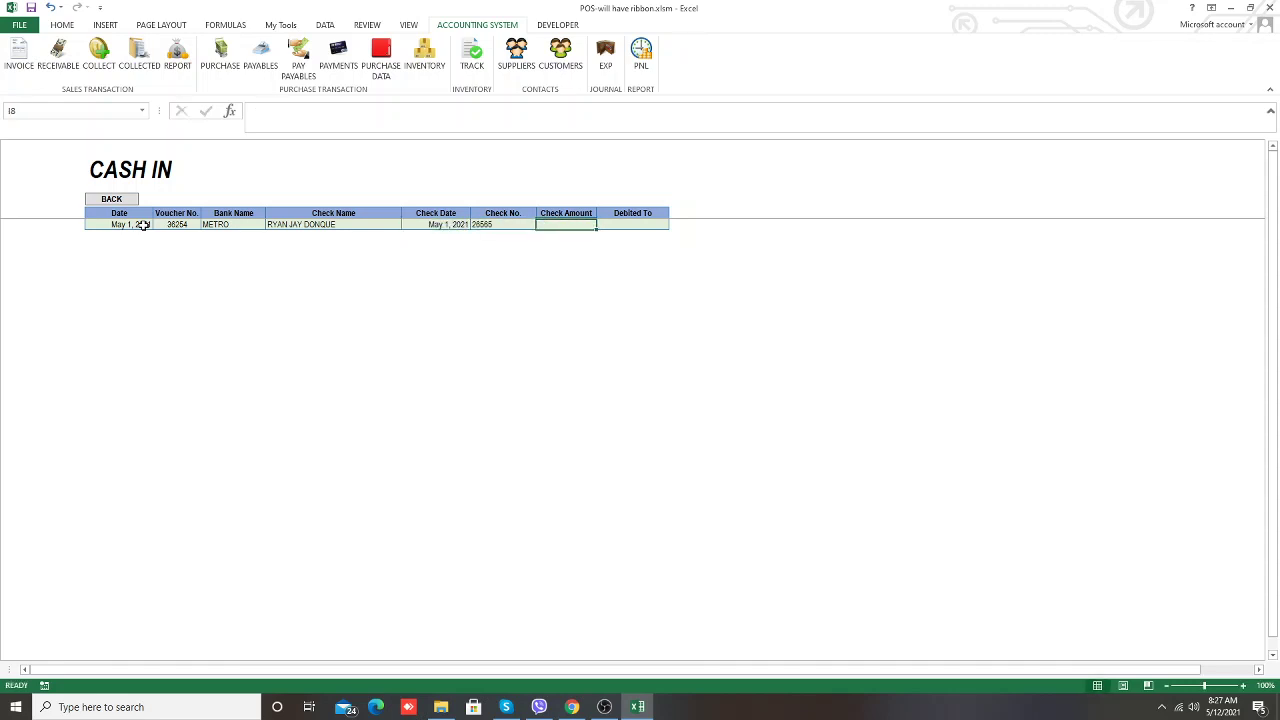
text(50000)
key(Tab)
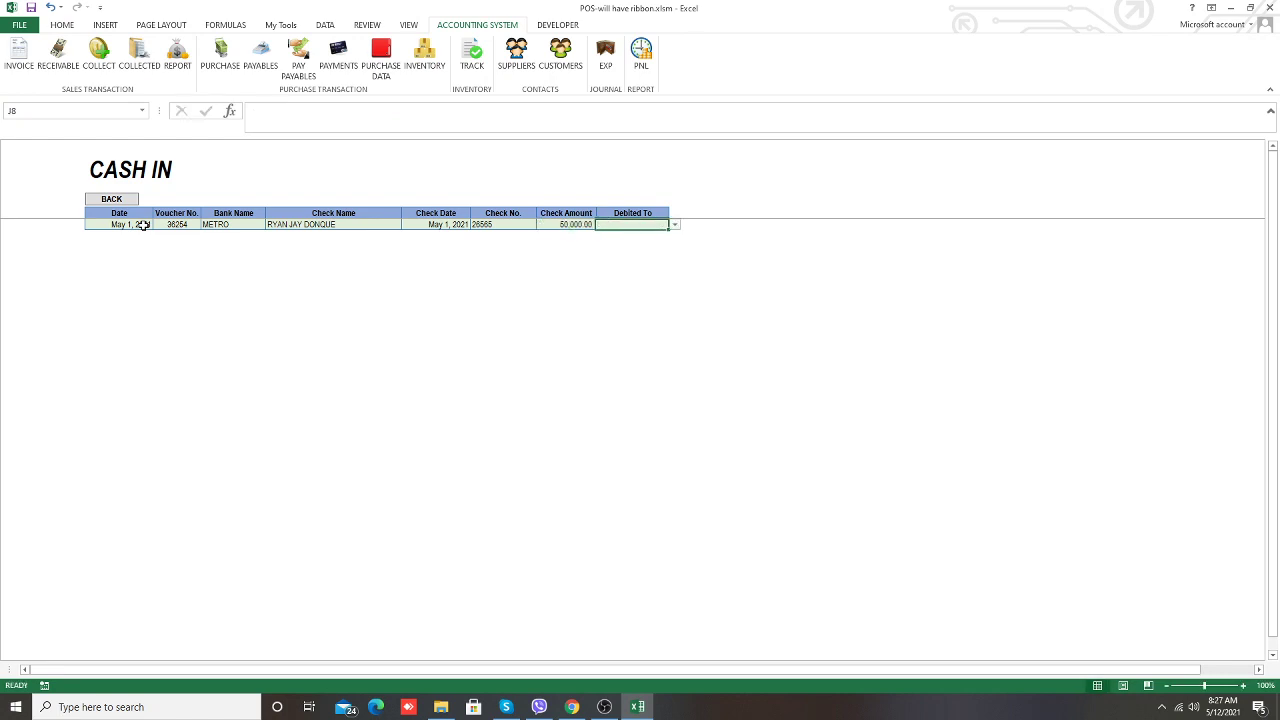
click(679, 225)
click(659, 228)
click(676, 226)
click(660, 240)
click(110, 200)
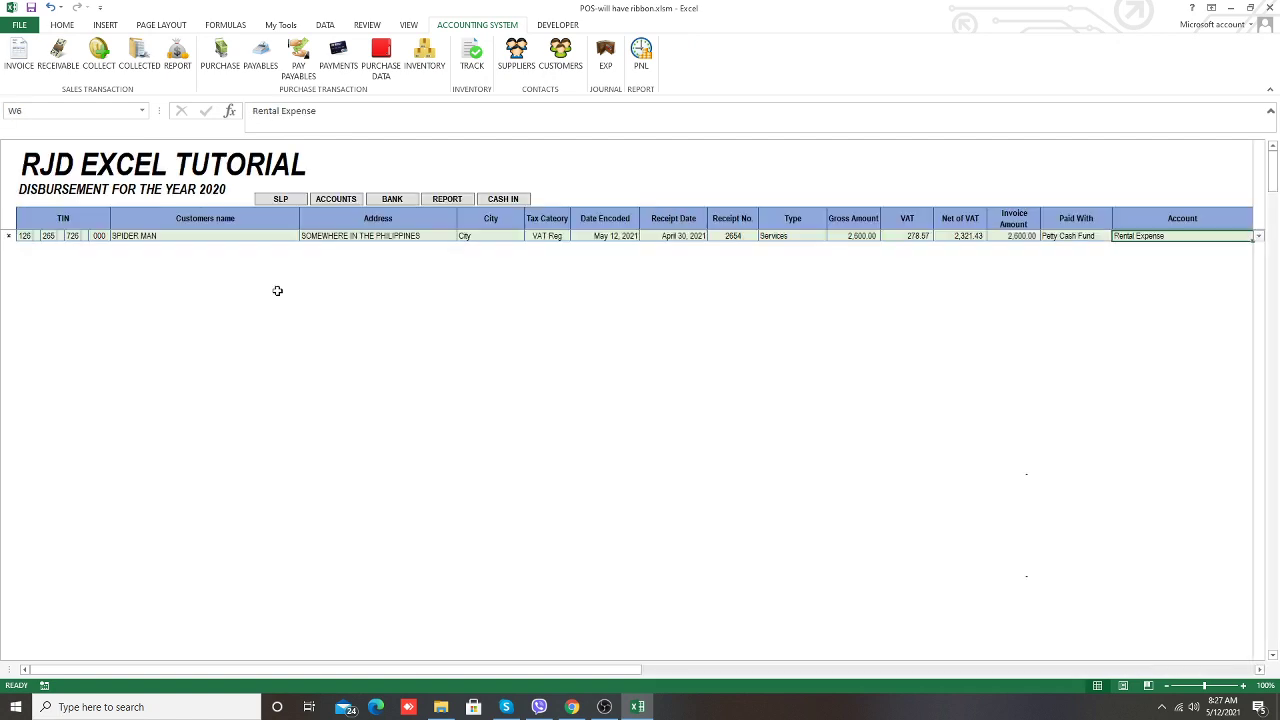
Step: Run the Petty Cash Fund report for 5/1/2021–5/30/2021 and confirm the 47,400.00 ending balance
click(441, 199)
click(275, 213)
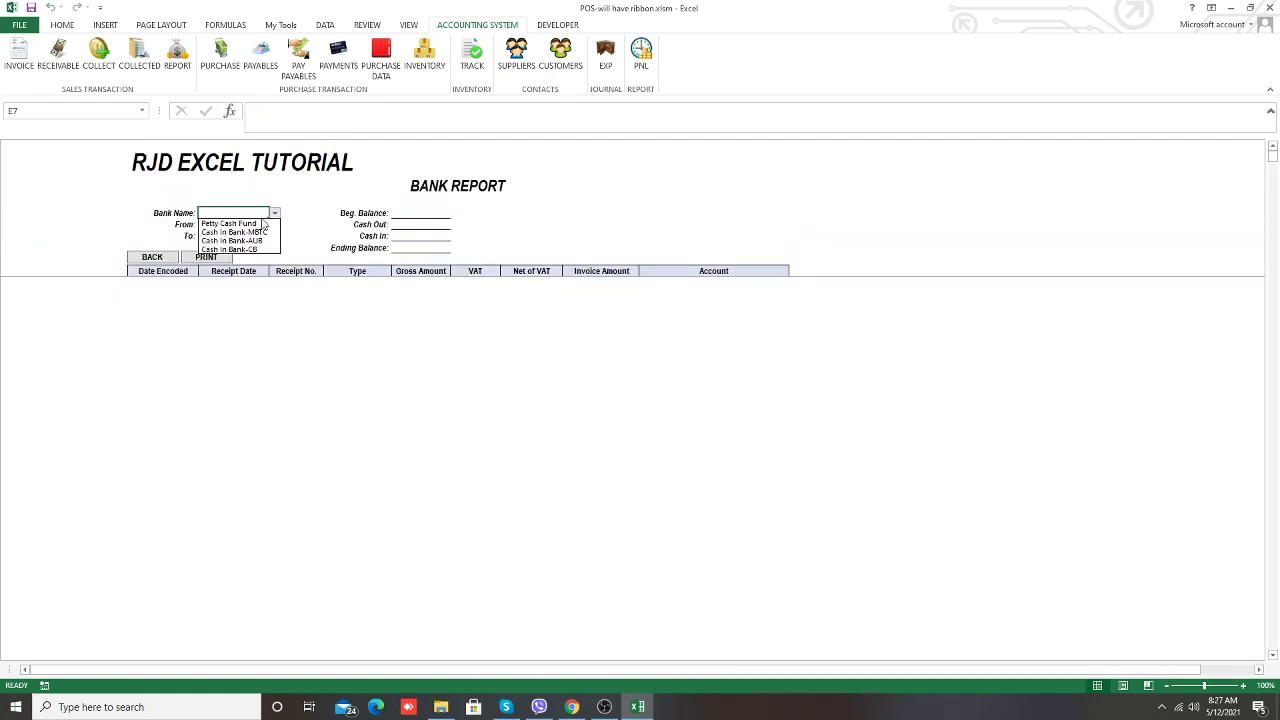
click(250, 222)
click(250, 225)
text(5/1/)
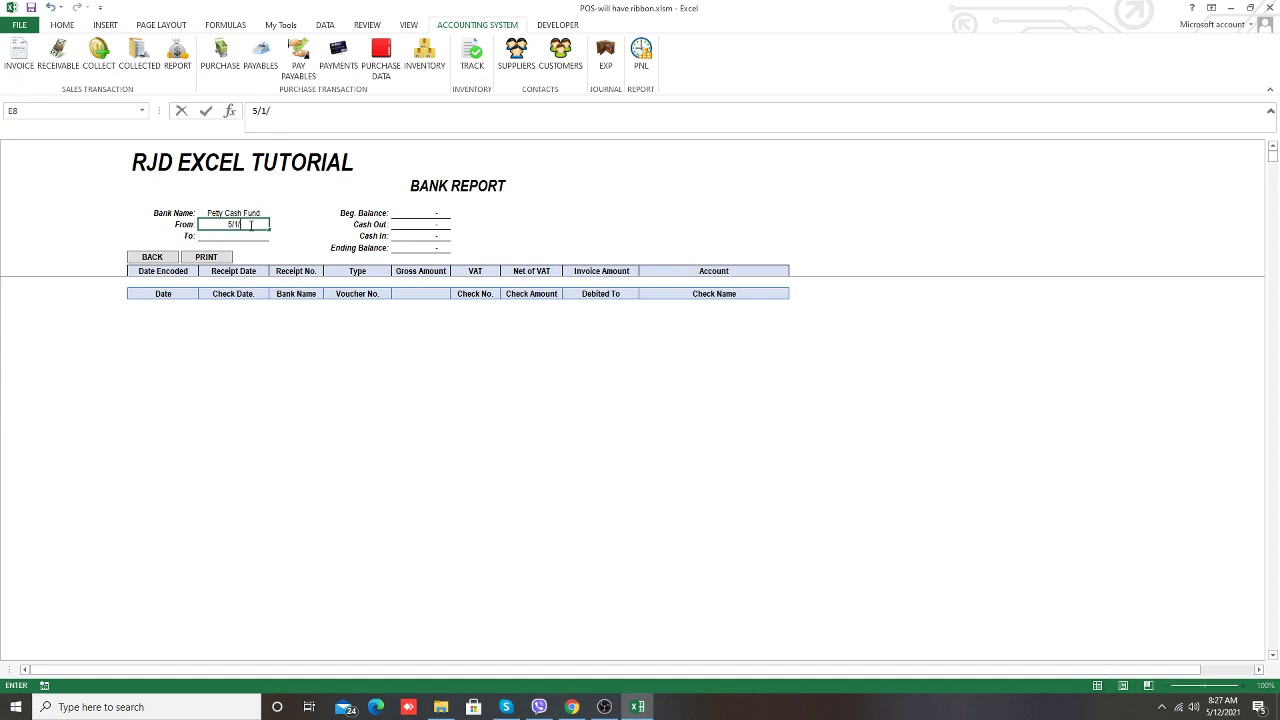
text(2021)
key(Return)
text(5)
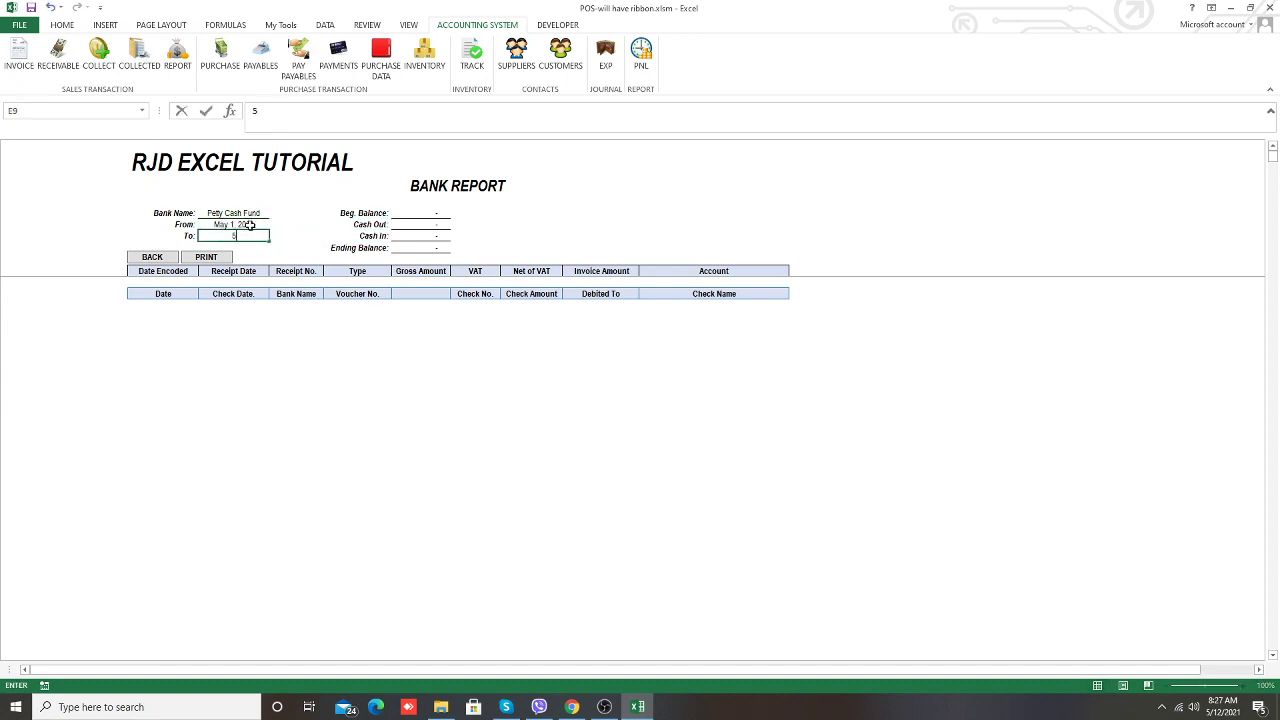
text(/30/2021)
key(Return)
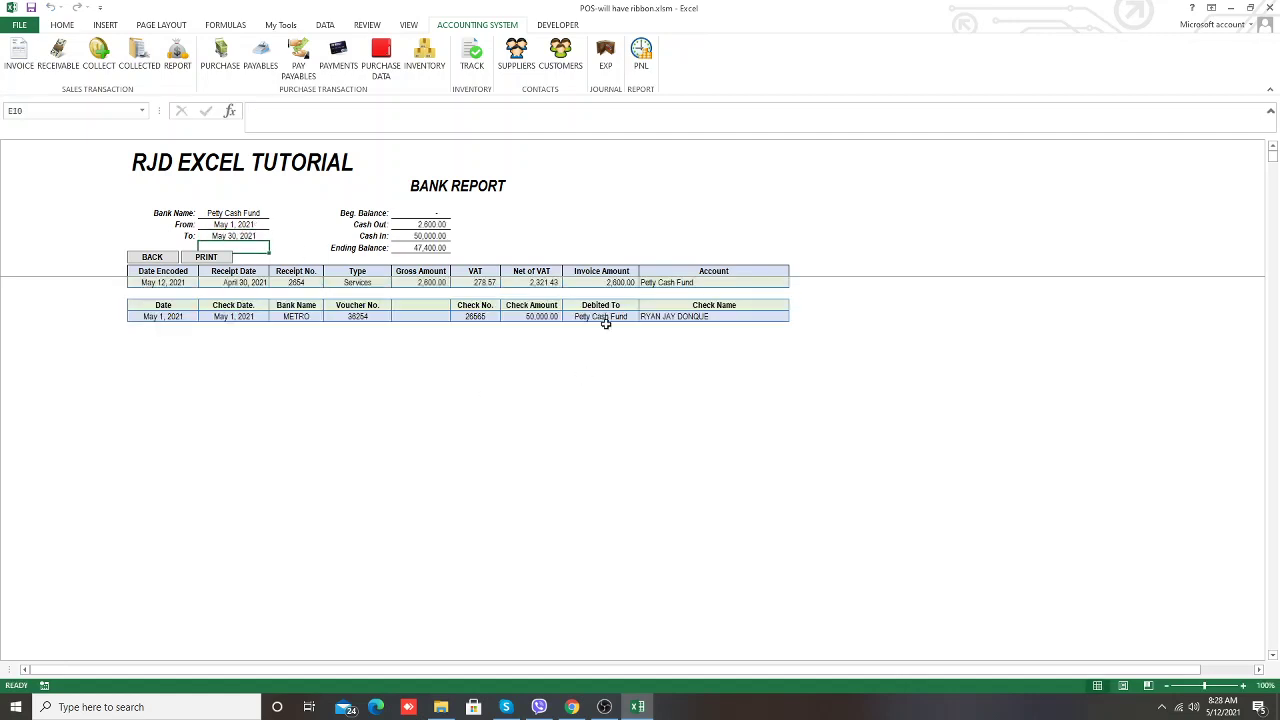
click(425, 248)
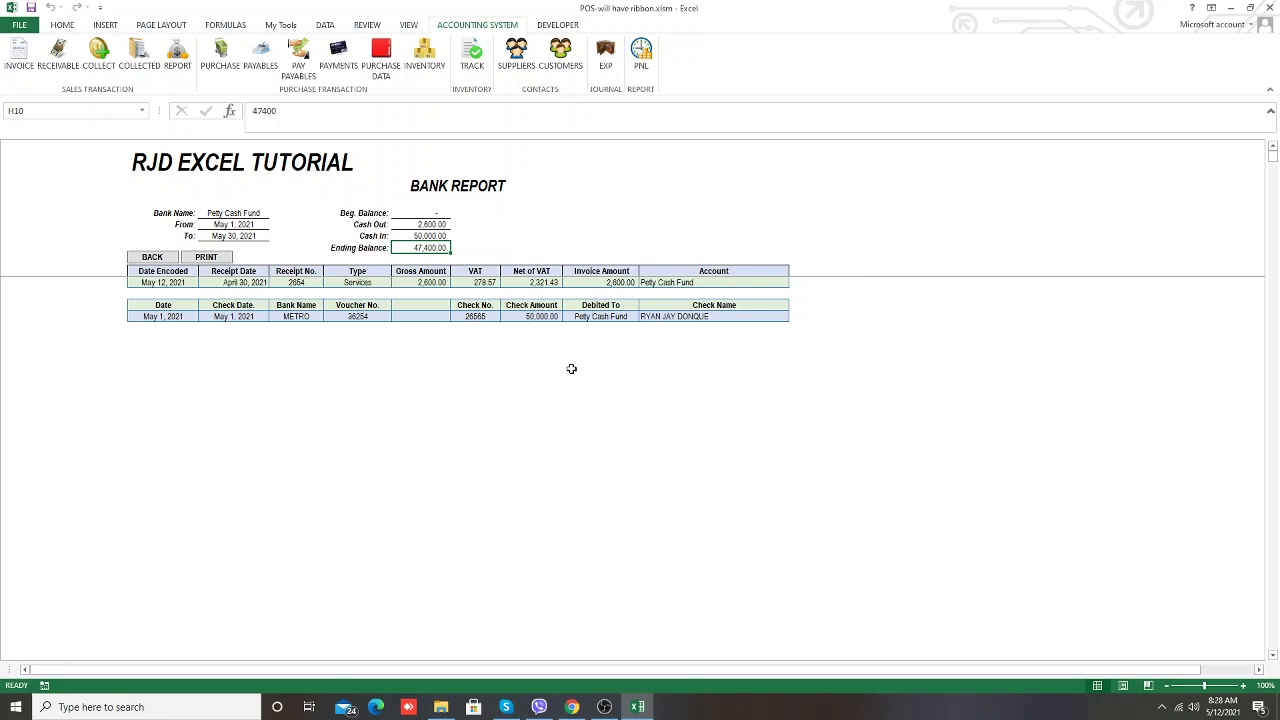
Step: Bring up the income statement for May 1 to May 30, 2021
click(606, 63)
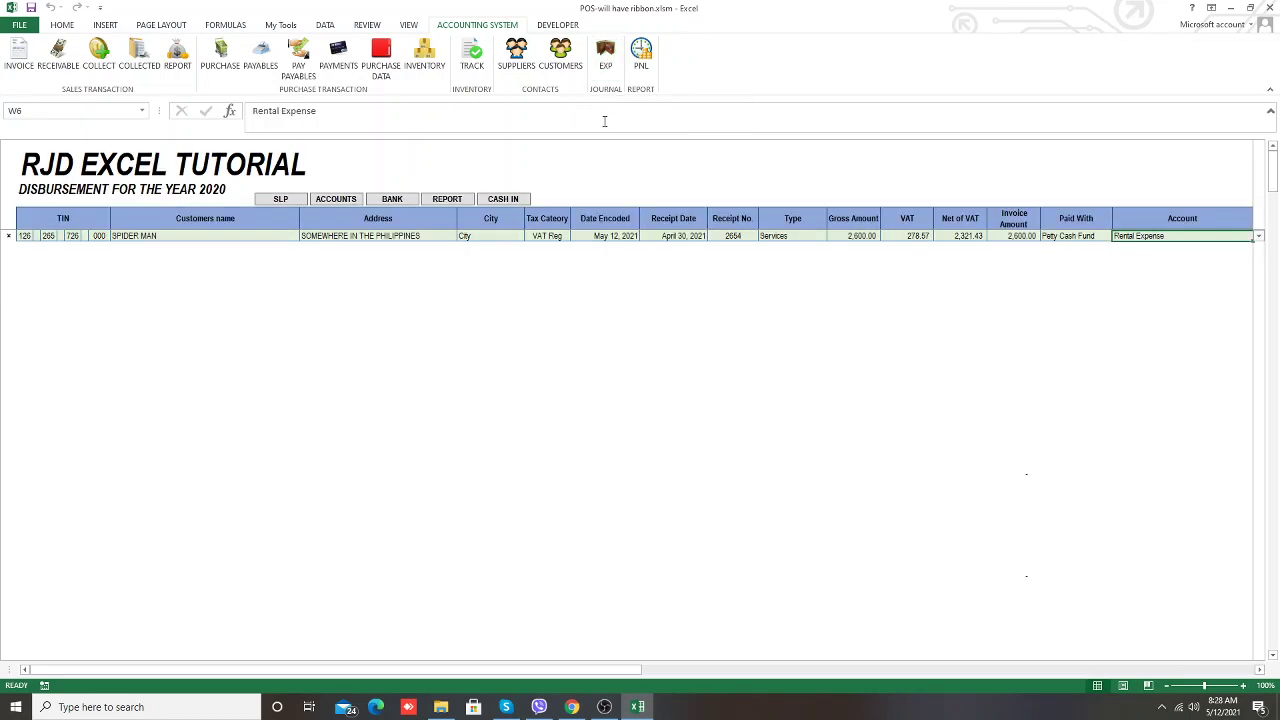
click(640, 62)
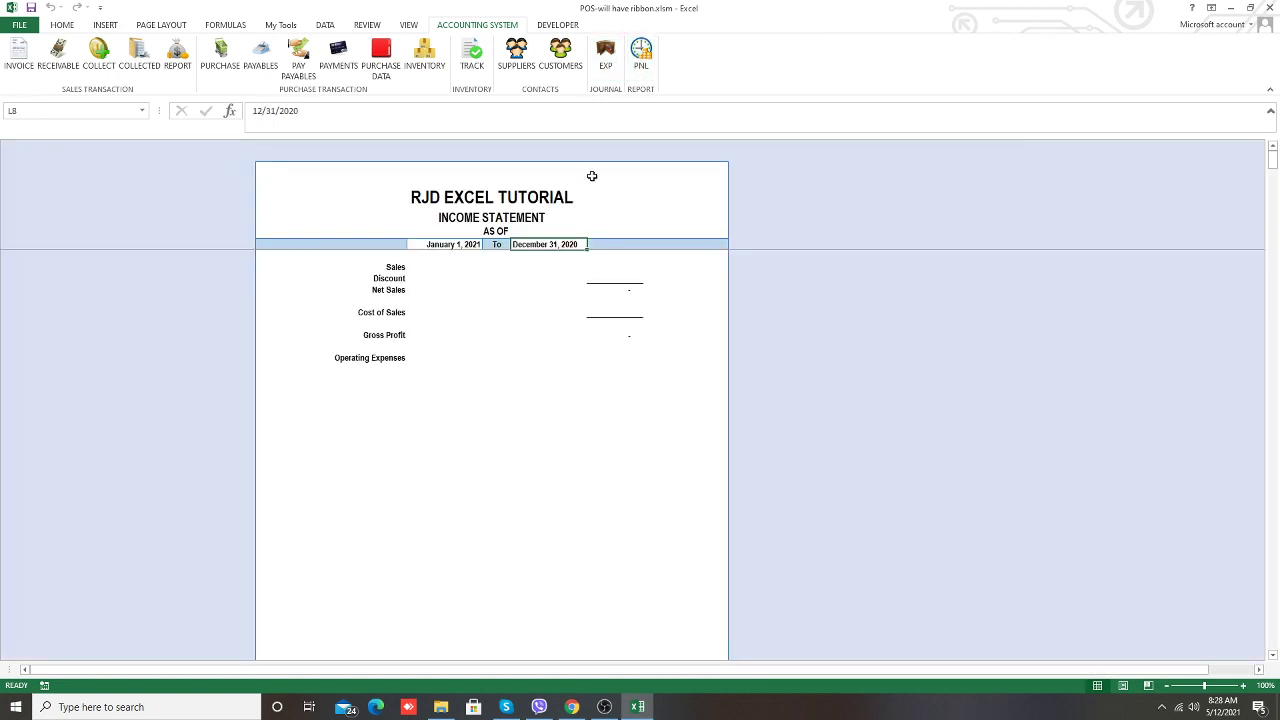
click(460, 246)
text(5/1)
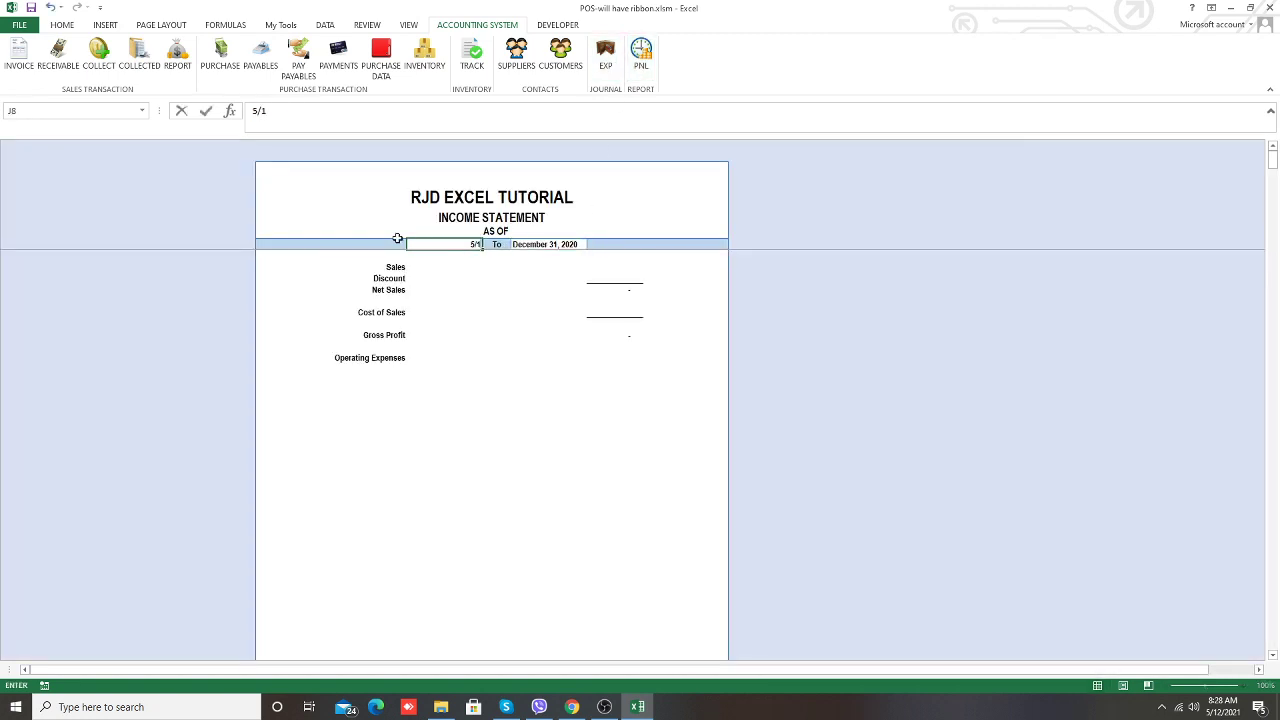
text(/2021)
key(Tab)
text(5)
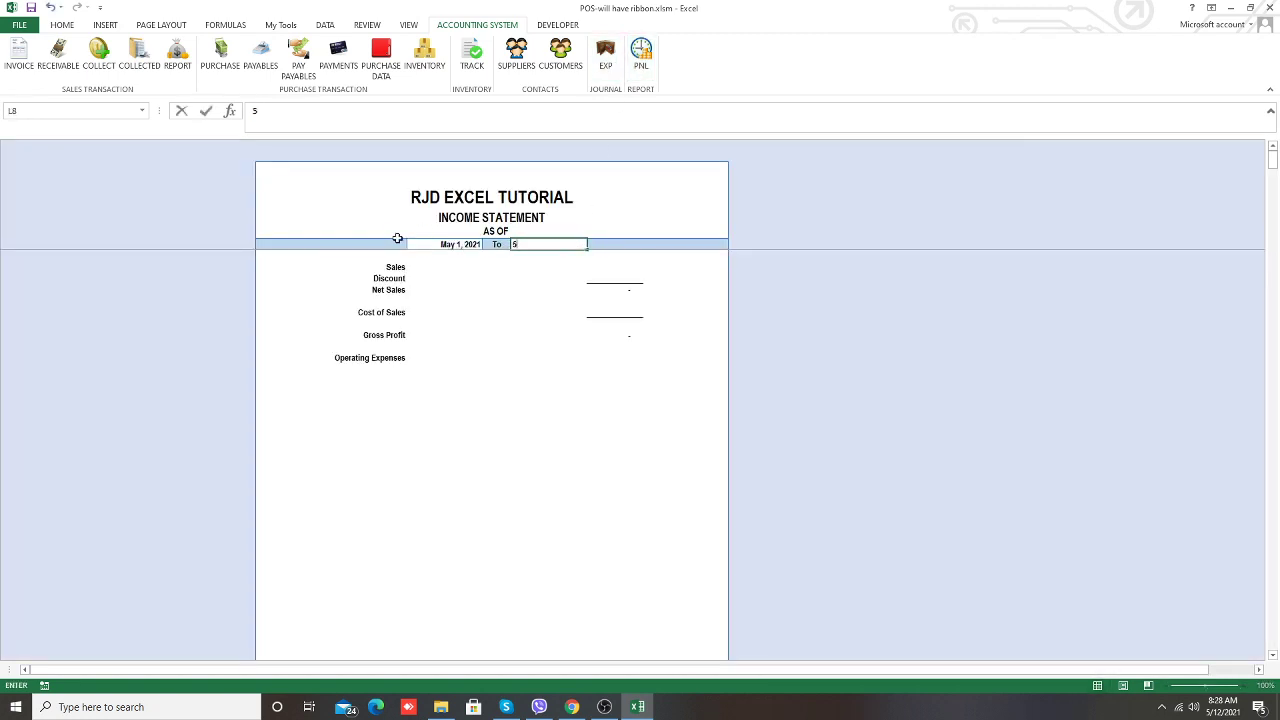
text(021)
key(Return)
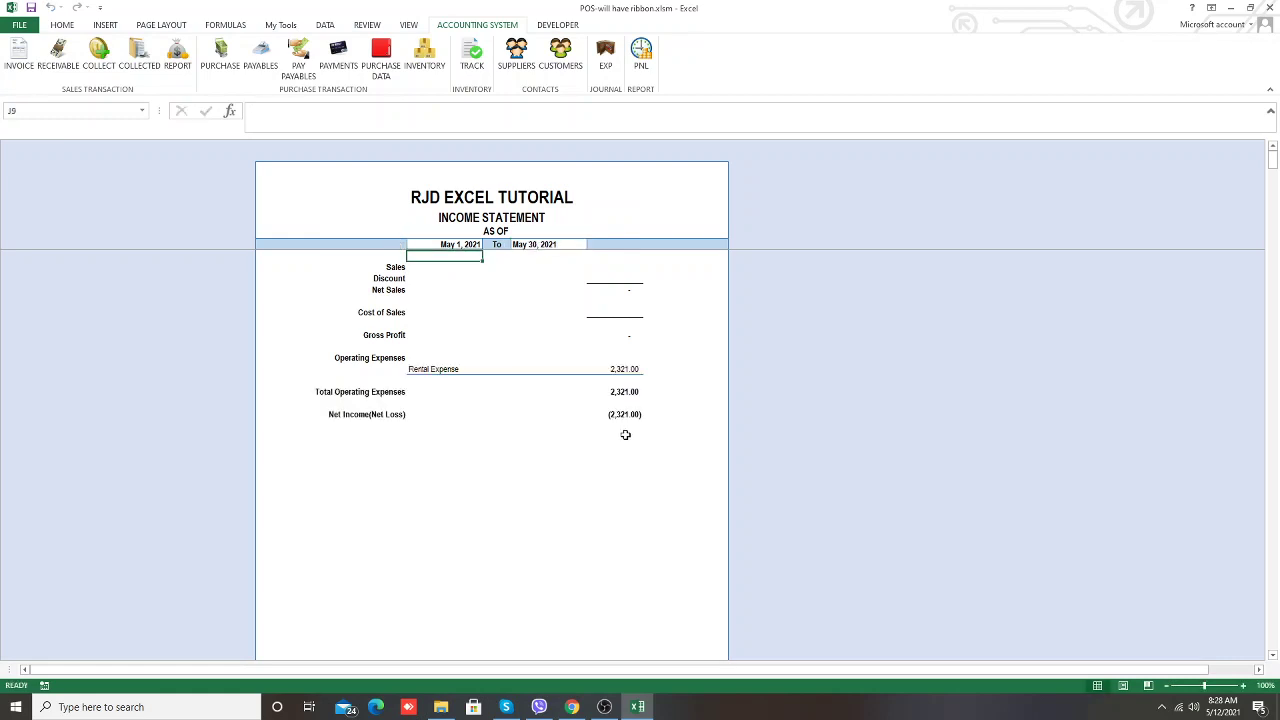
Step: Change the income statement start date to January 1, 2020
click(450, 244)
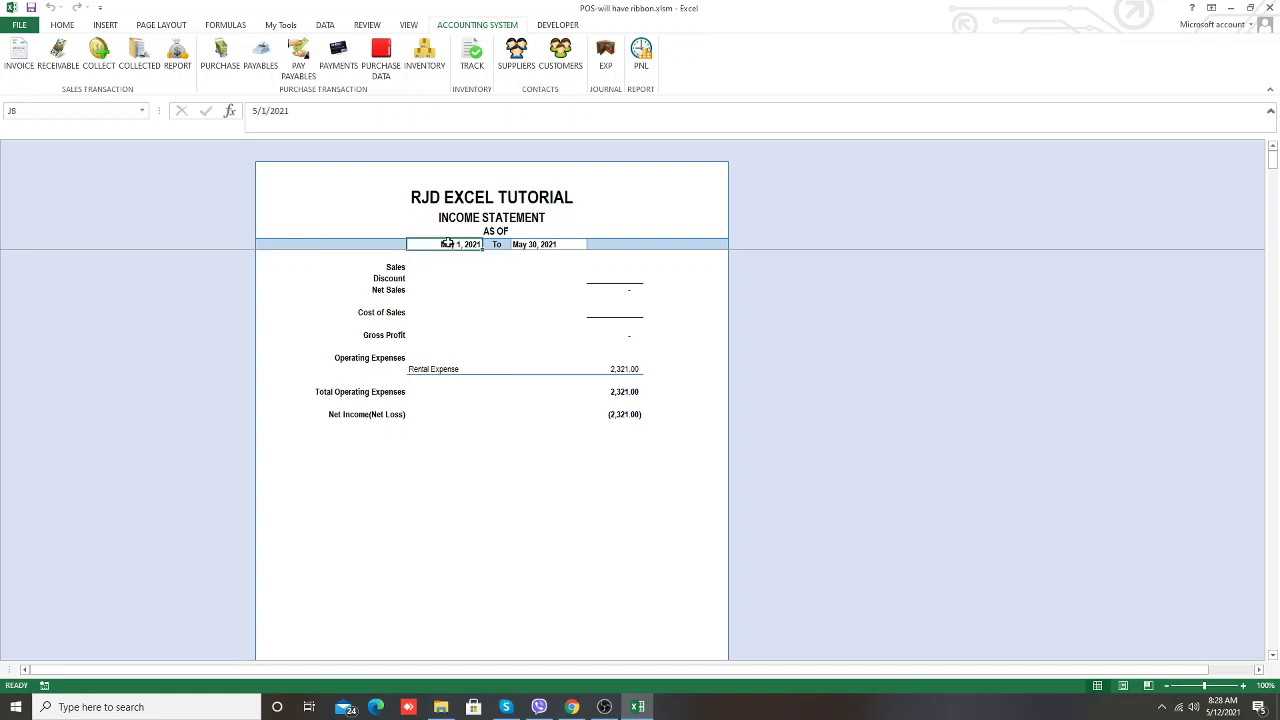
text(1, )
text(202)
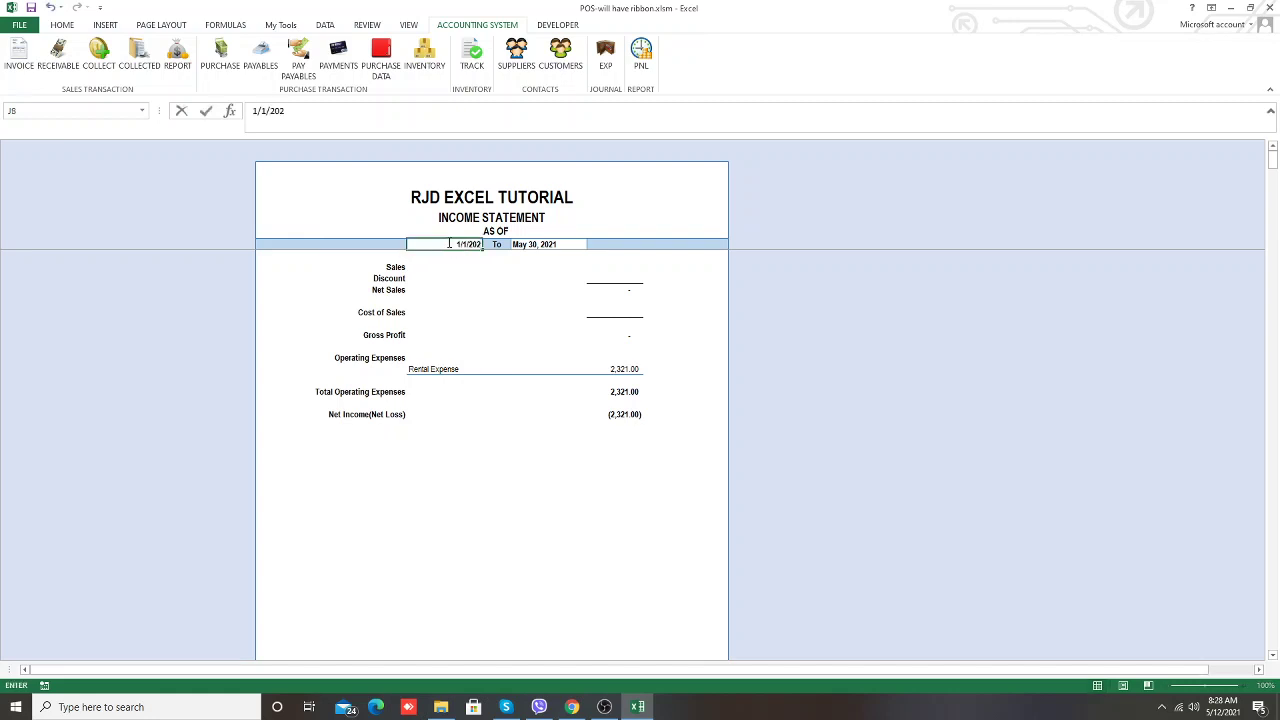
text(0)
key(Return)
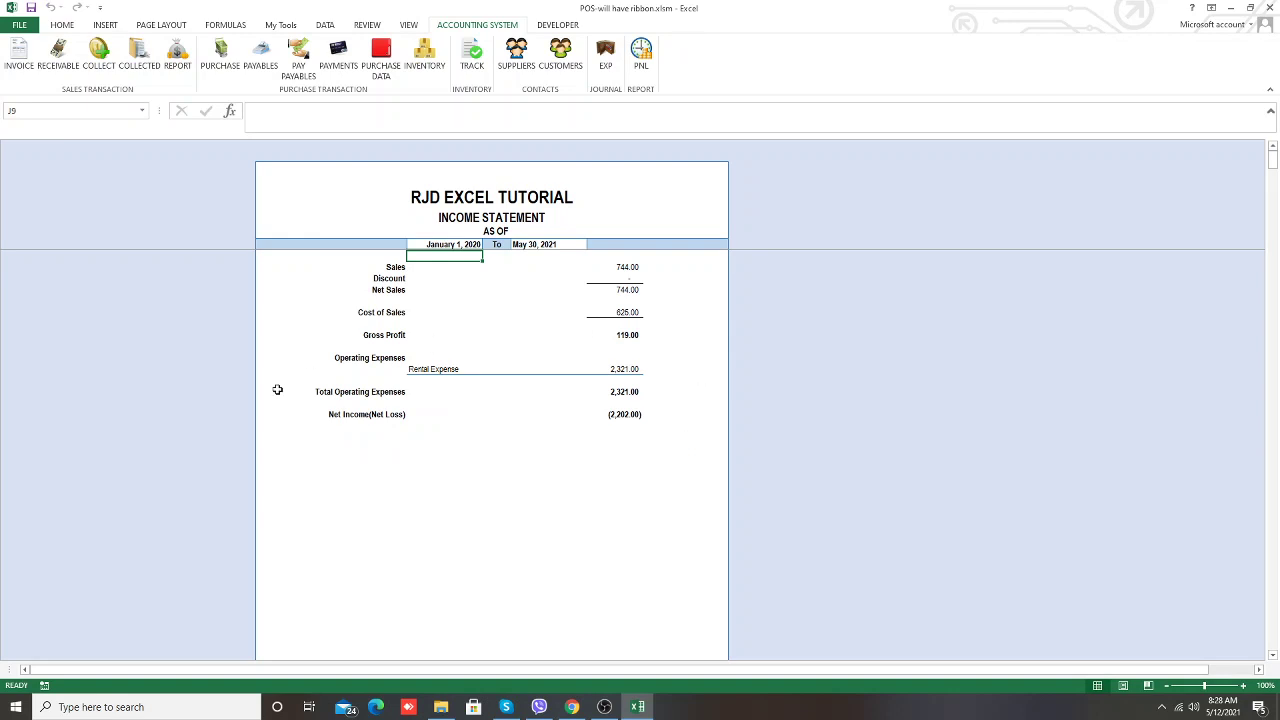
click(457, 246)
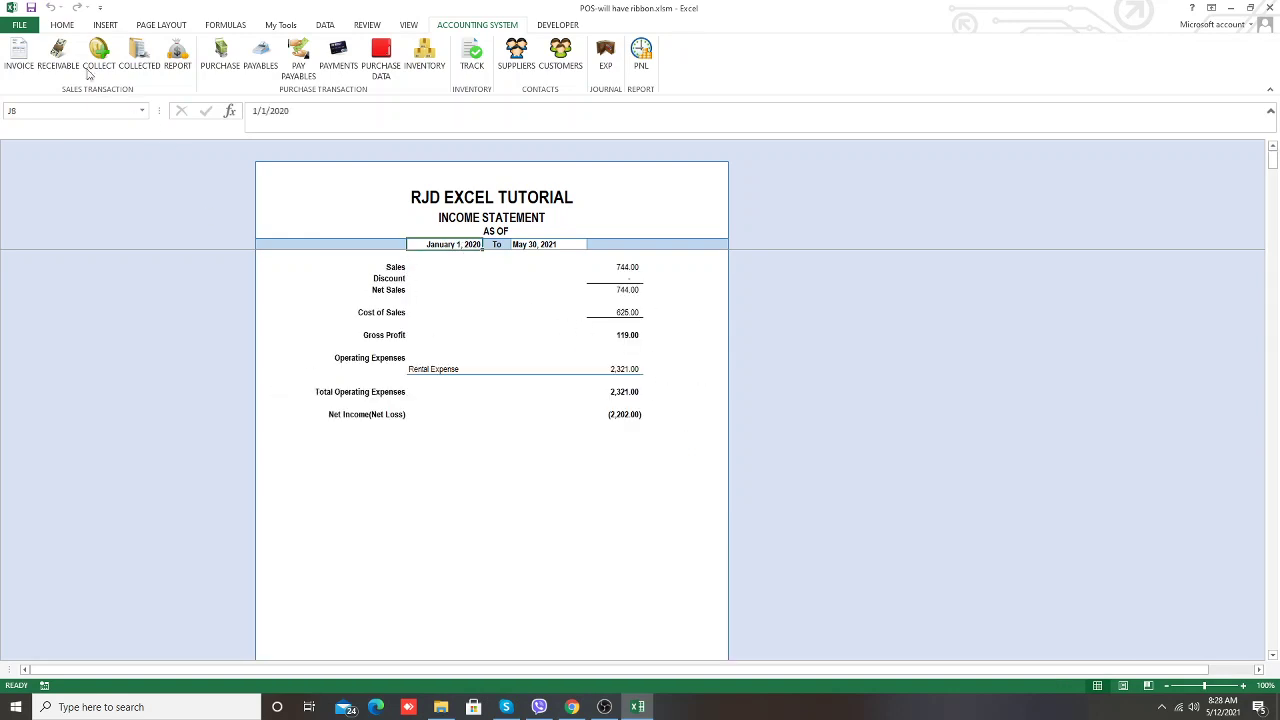
Step: Sum both receivables' Net of VAT to 744.00, match it to Sales, then show the invoice form
click(58, 55)
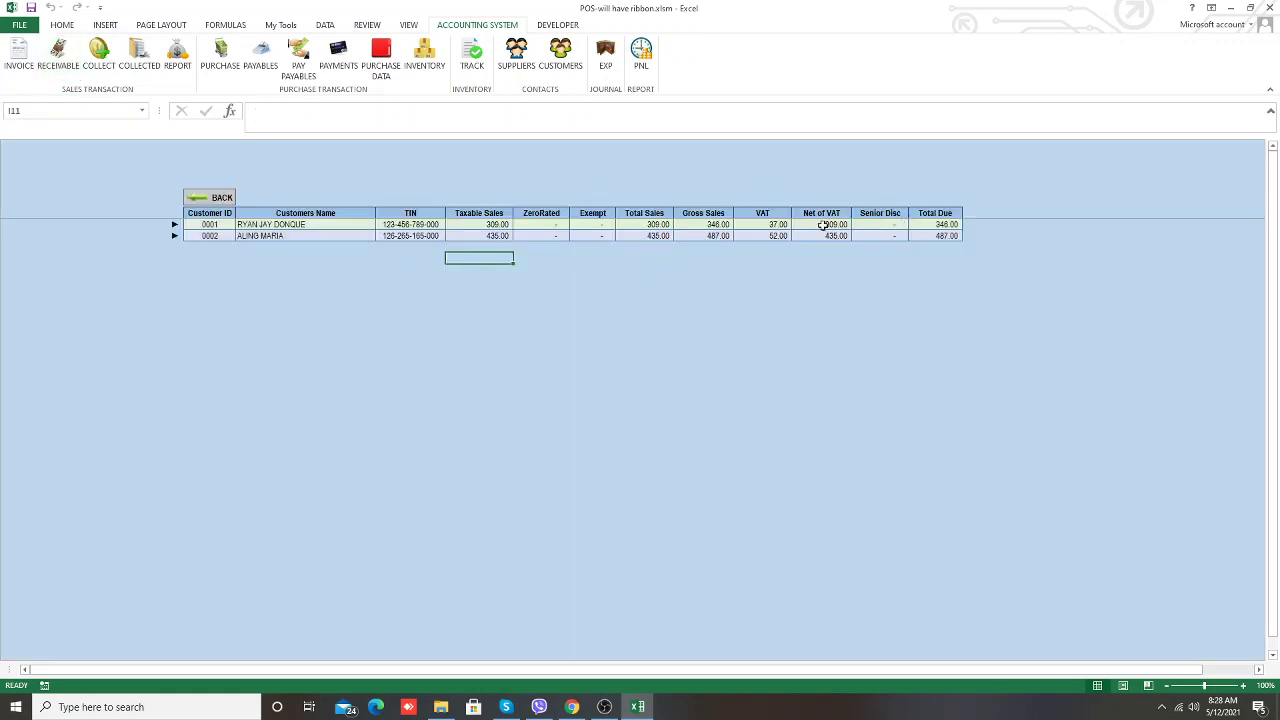
drag(821, 224, 819, 235)
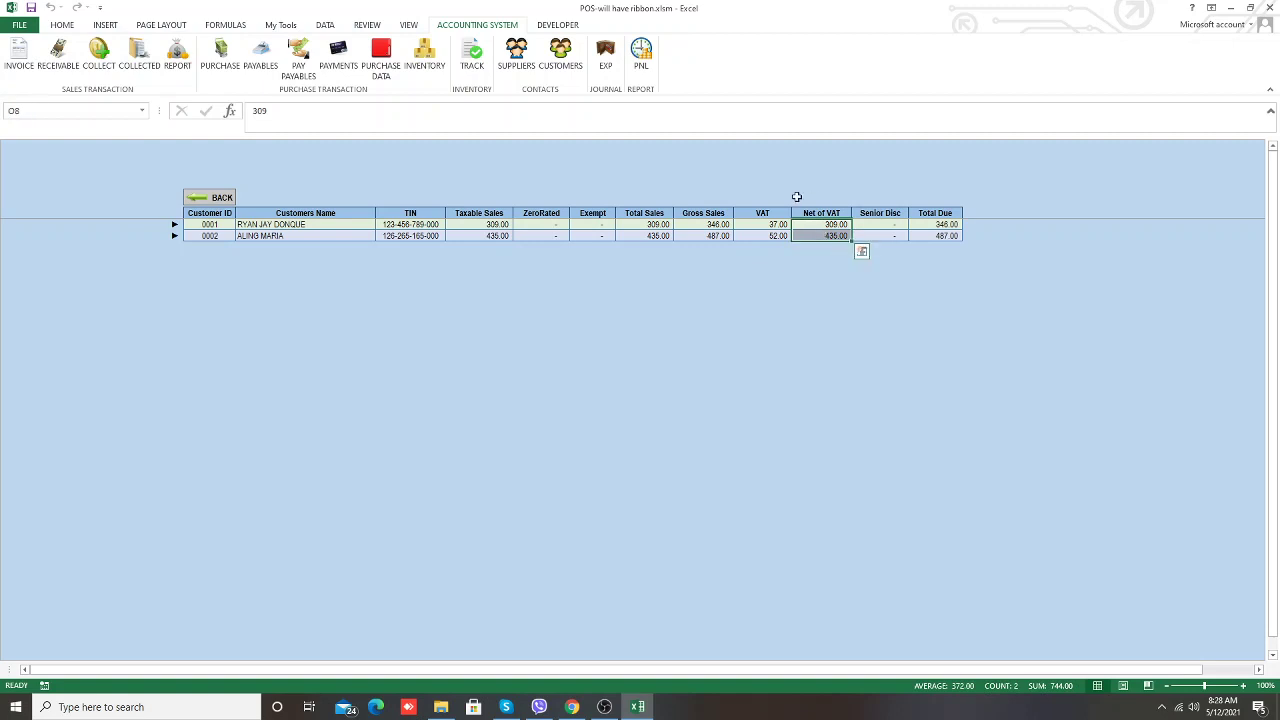
click(641, 55)
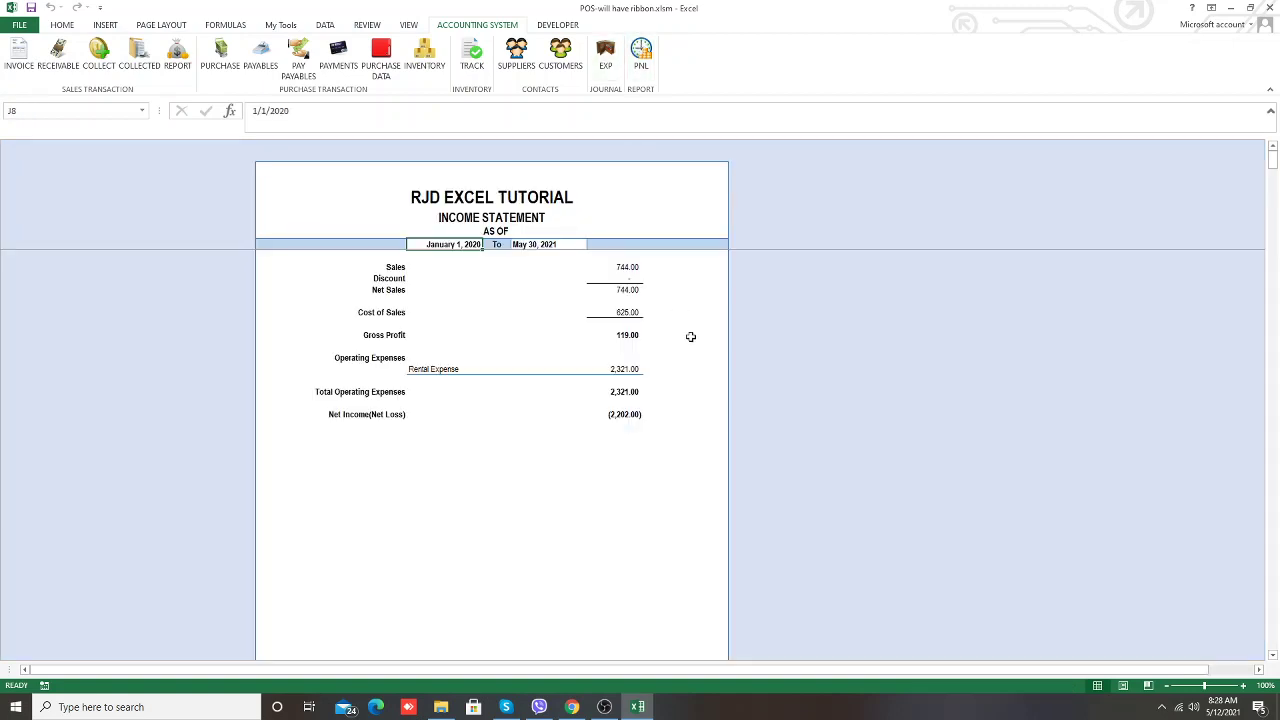
click(630, 276)
click(628, 266)
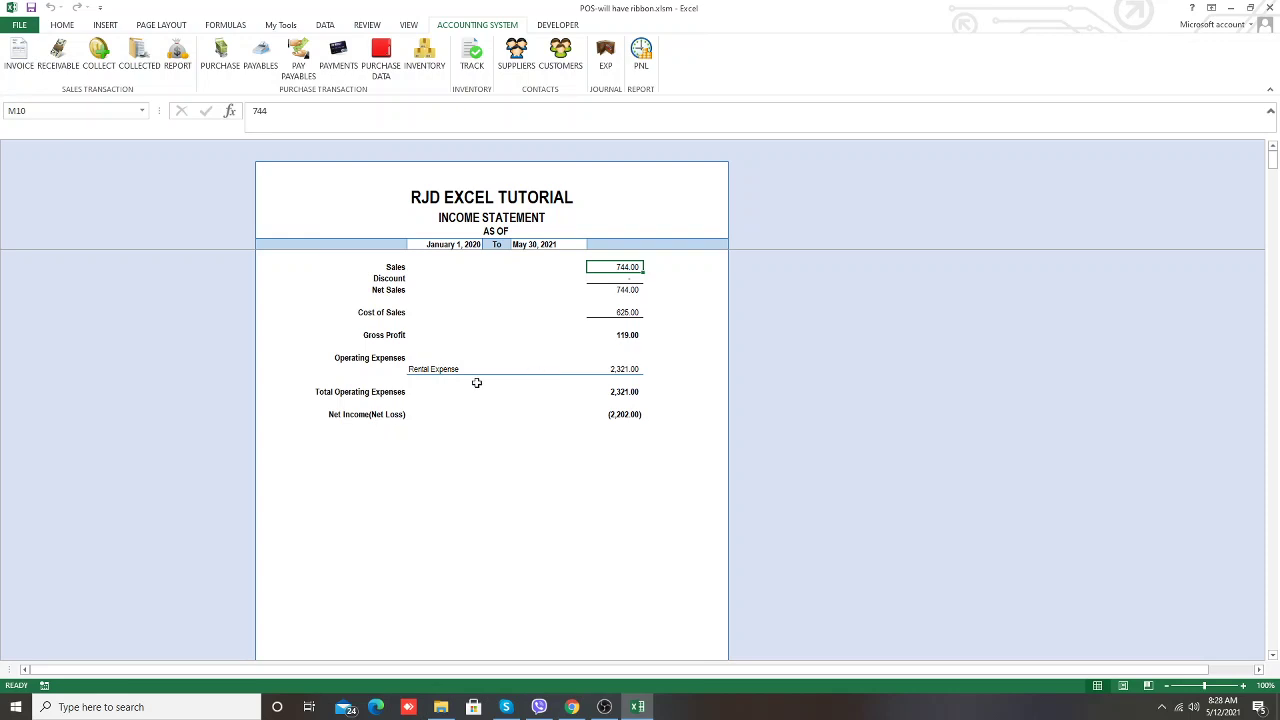
click(18, 52)
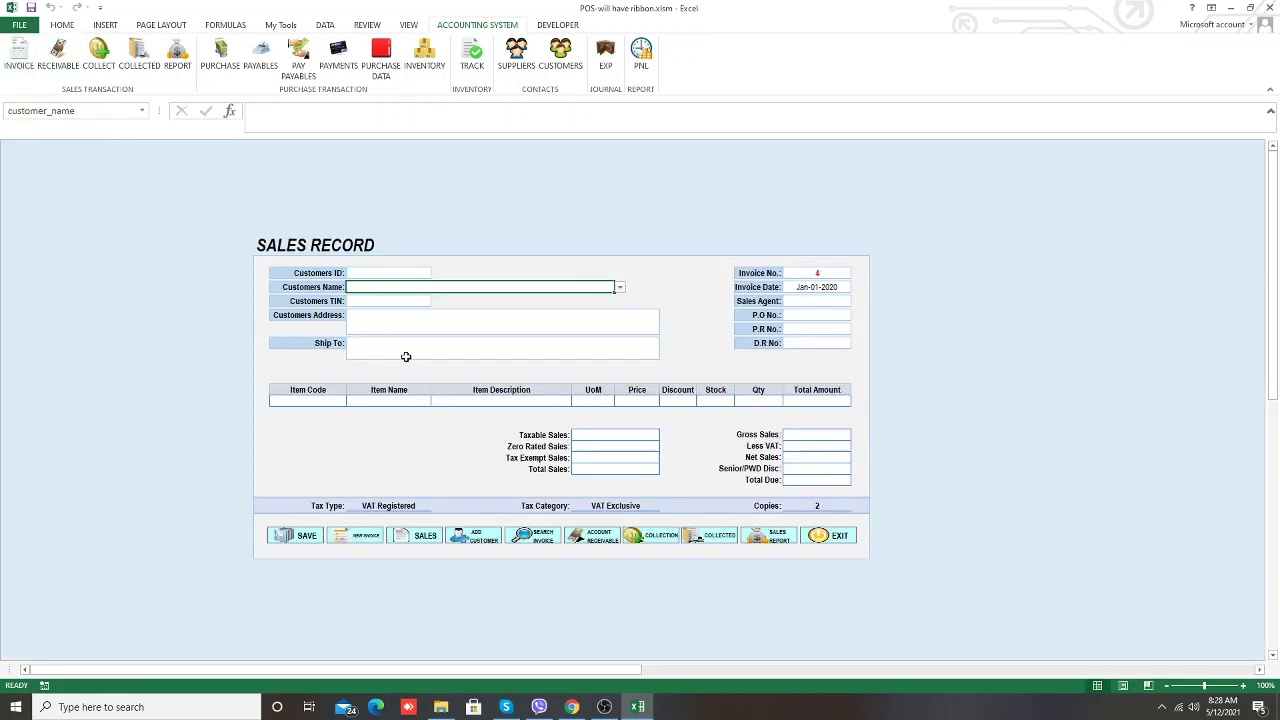
click(604, 707)
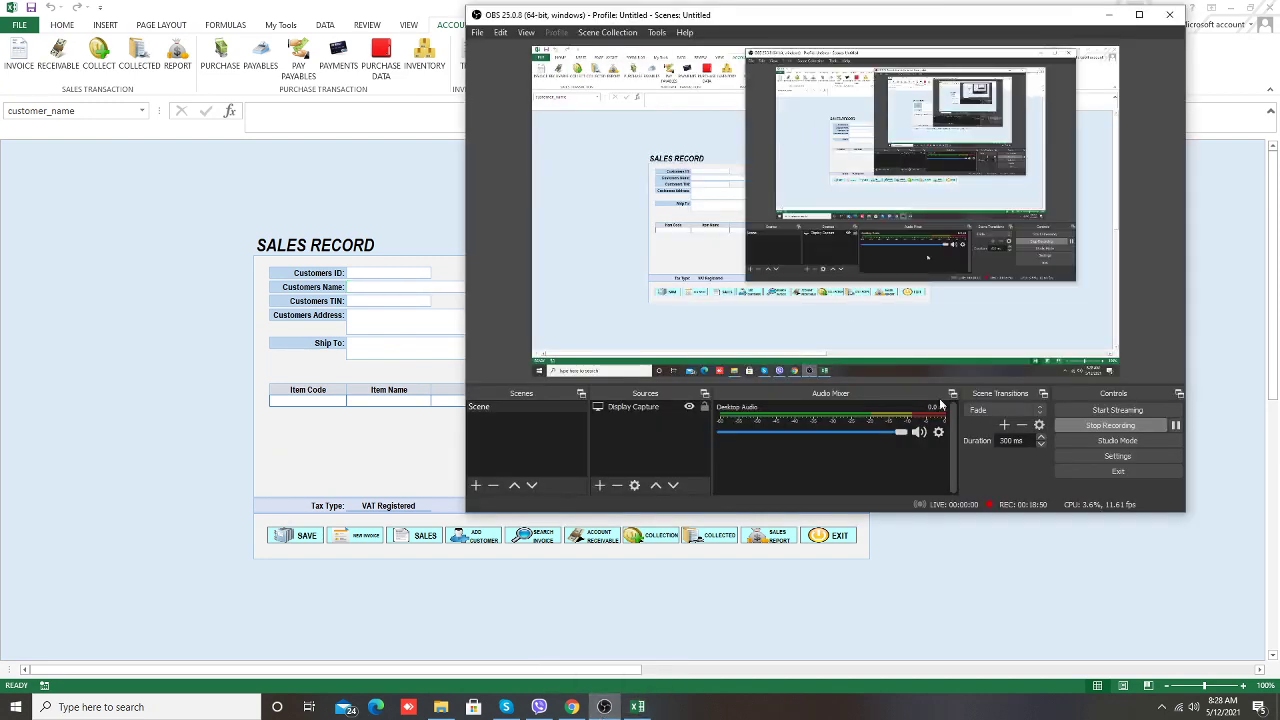